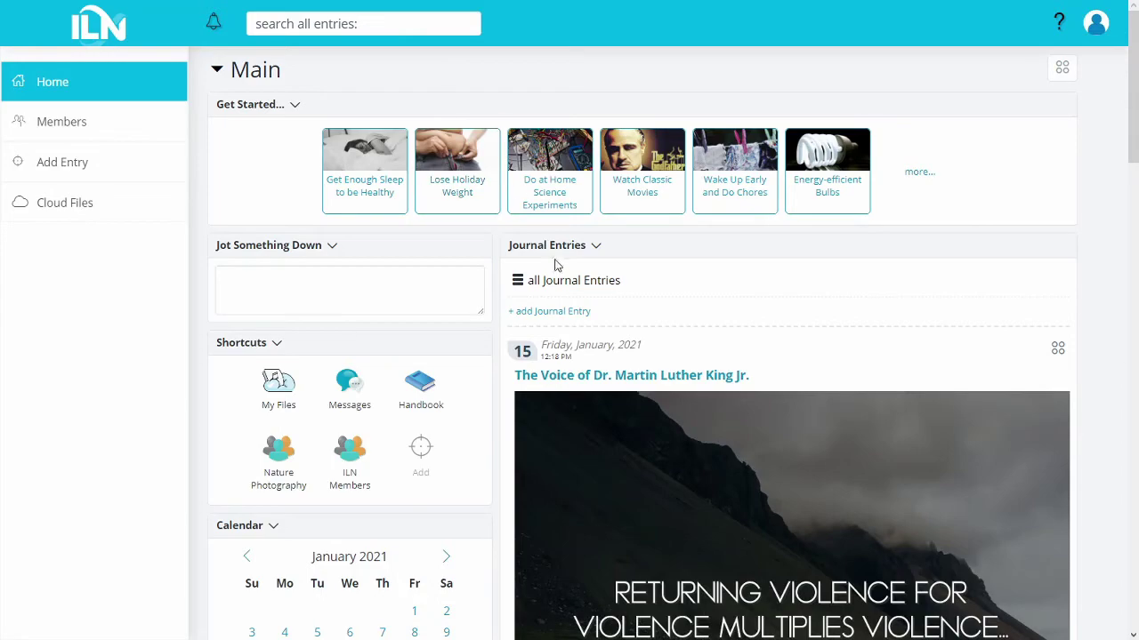
# - Switch from the Main dashboard to the Productivity dashboard
pyautogui.scroll(-3, 583, 249)
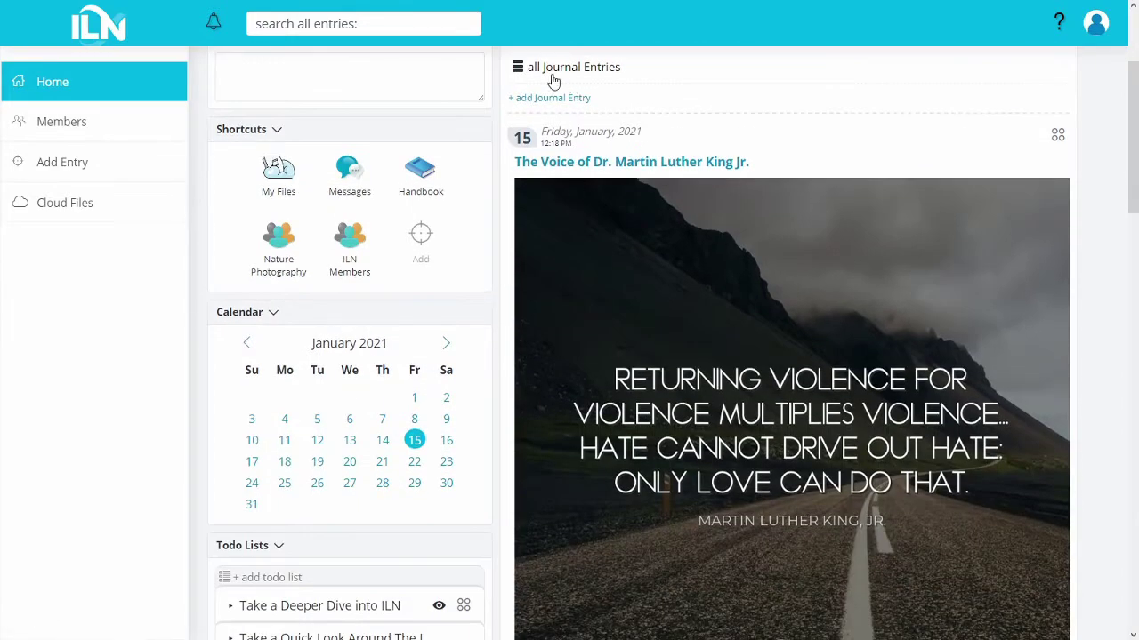
pyautogui.scroll(-9, 559, 81)
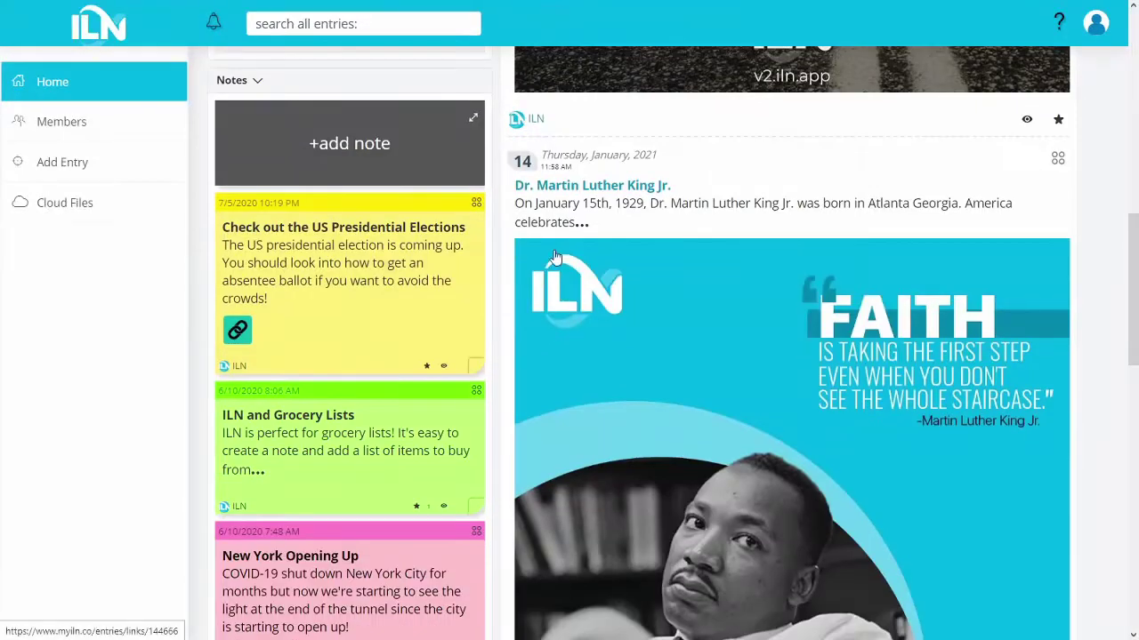
pyautogui.scroll(10, 554, 257)
pyautogui.scroll(2, 554, 257)
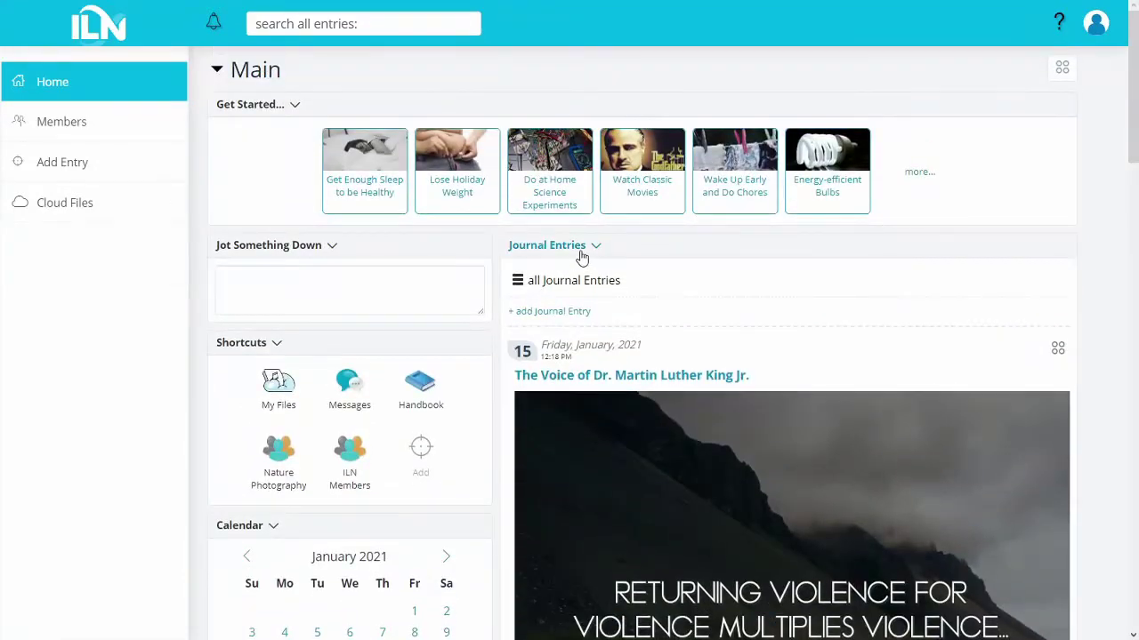
pyautogui.click(248, 73)
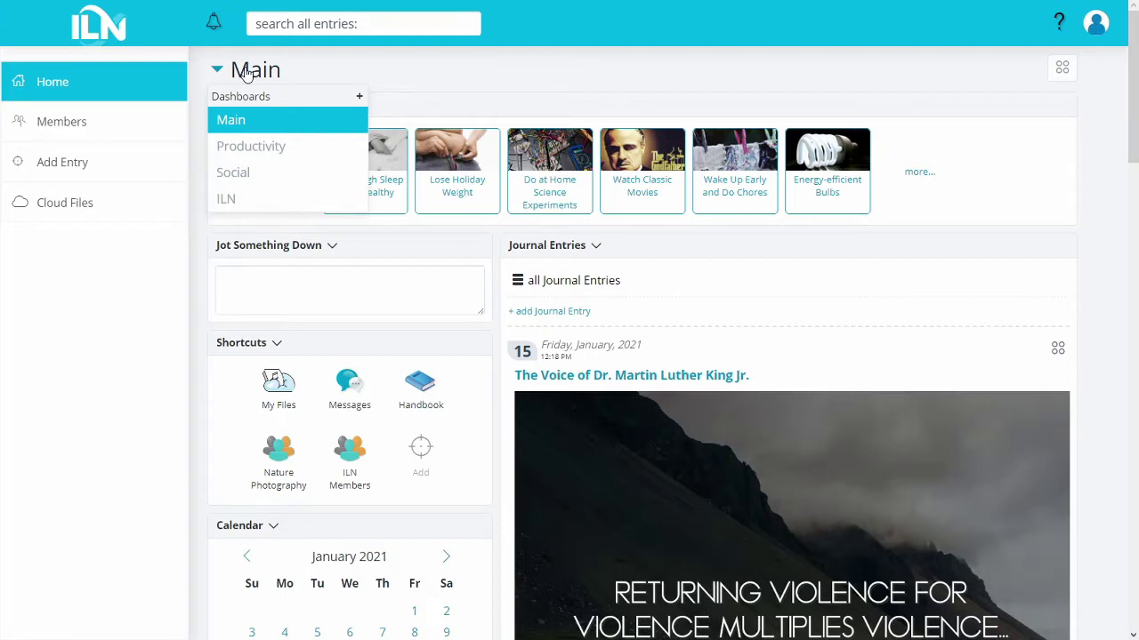
pyautogui.click(262, 148)
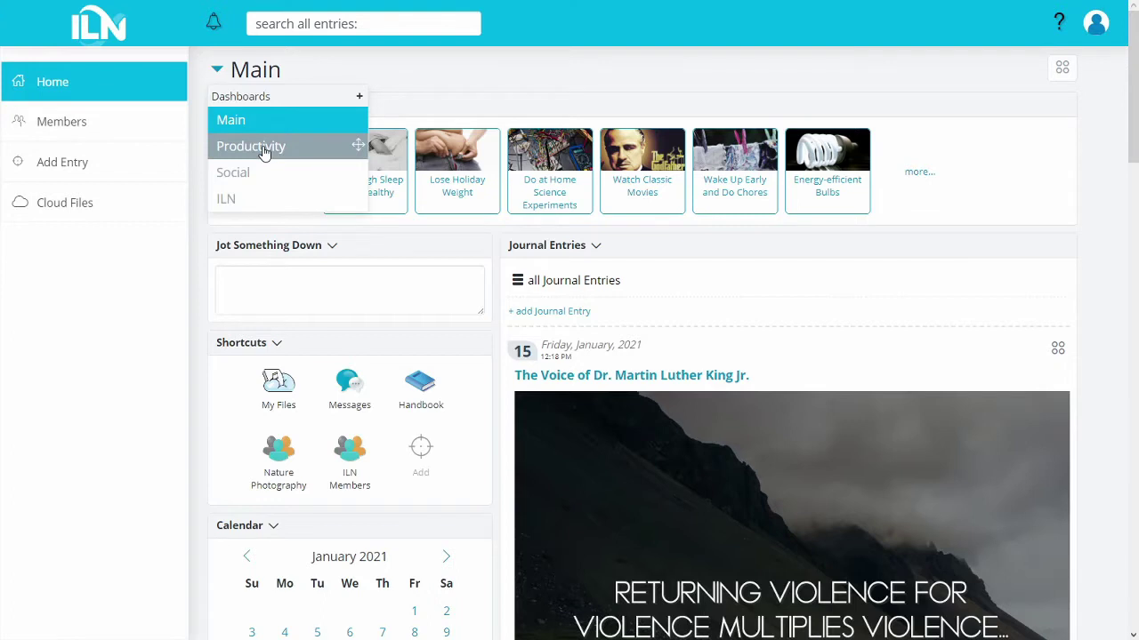
pyautogui.click(263, 149)
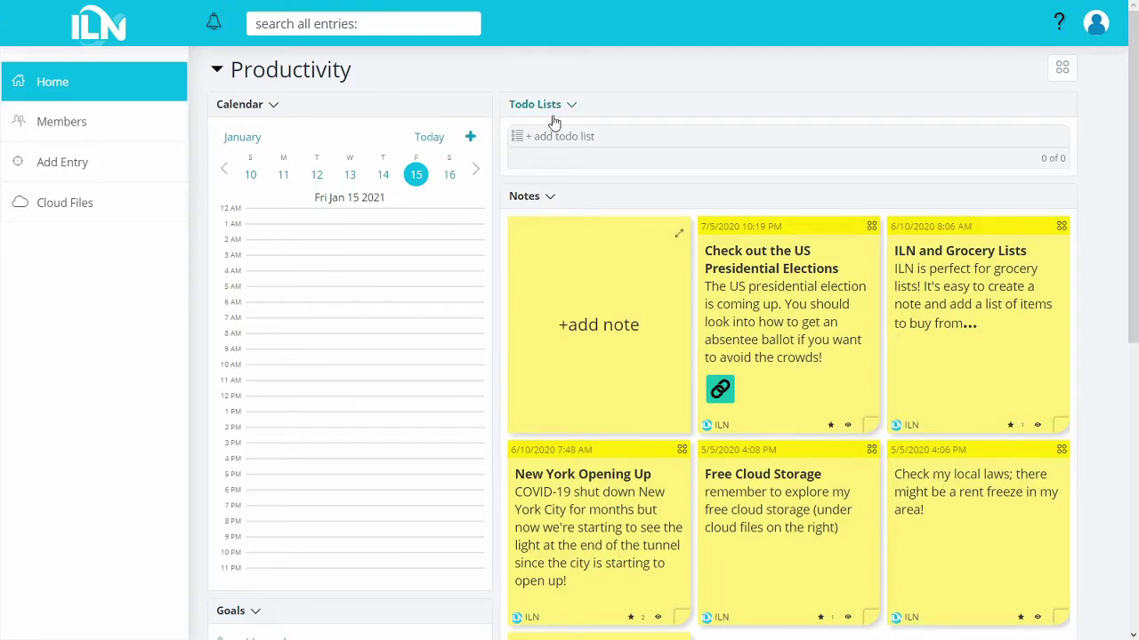
# - Add a Clock component to the Productivity dashboard
pyautogui.scroll(-3, 547, 129)
pyautogui.scroll(-4, 553, 132)
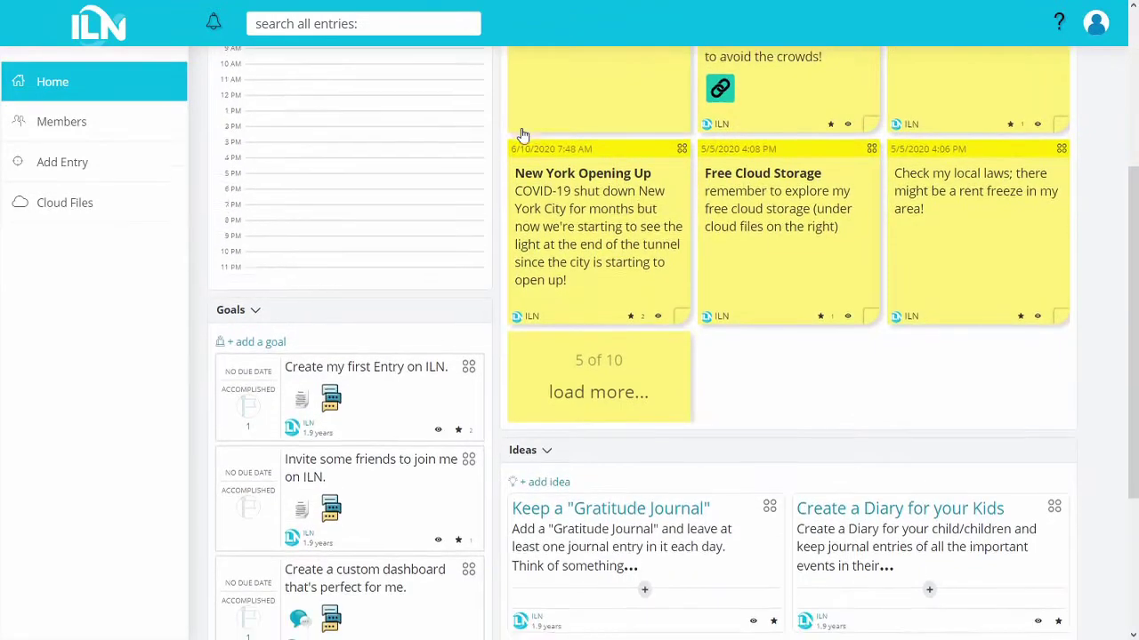
pyautogui.scroll(7, 516, 140)
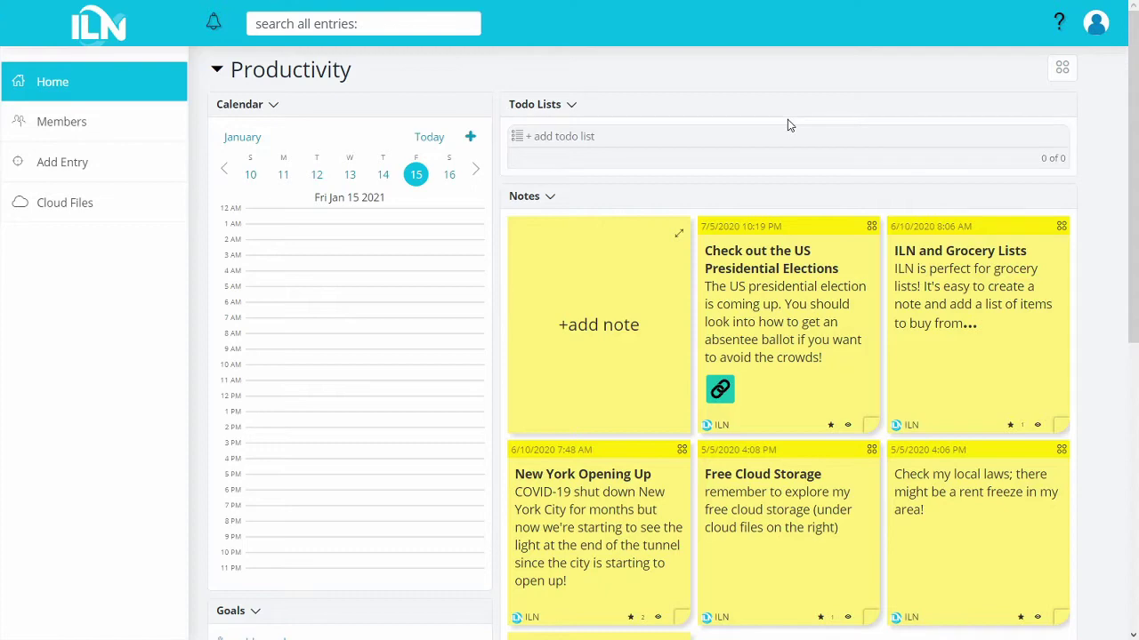
pyautogui.click(1062, 71)
pyautogui.click(1028, 99)
pyautogui.scroll(-1, 459, 456)
pyautogui.scroll(-1, 459, 456)
pyautogui.click(406, 465)
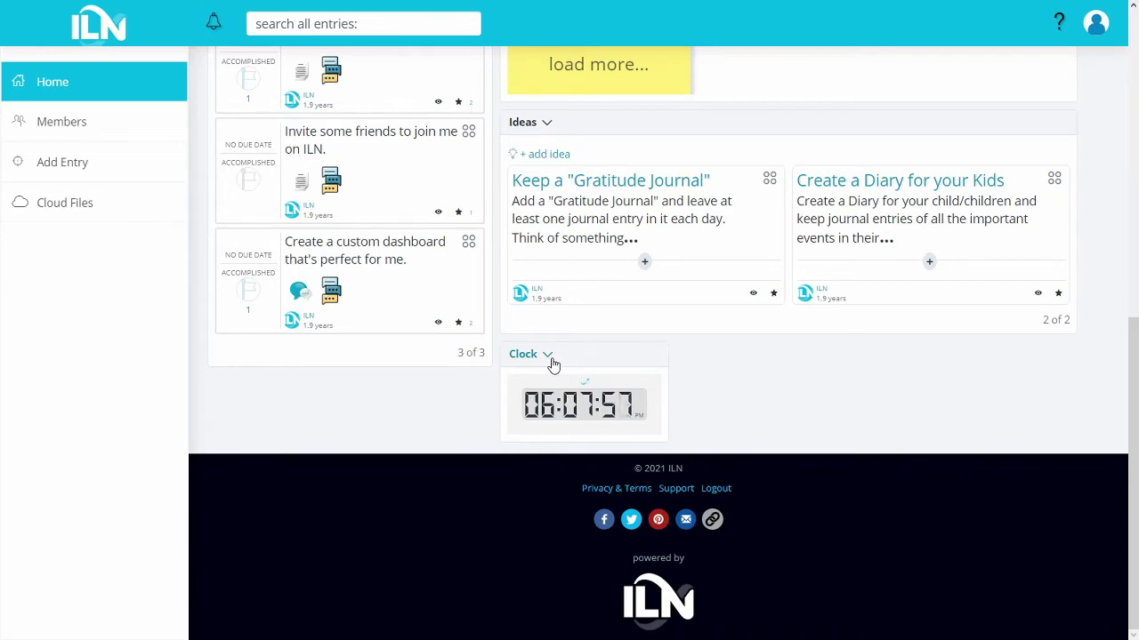
# - Configure the Clock component with the dark theme and the analog clock type
pyautogui.click(550, 359)
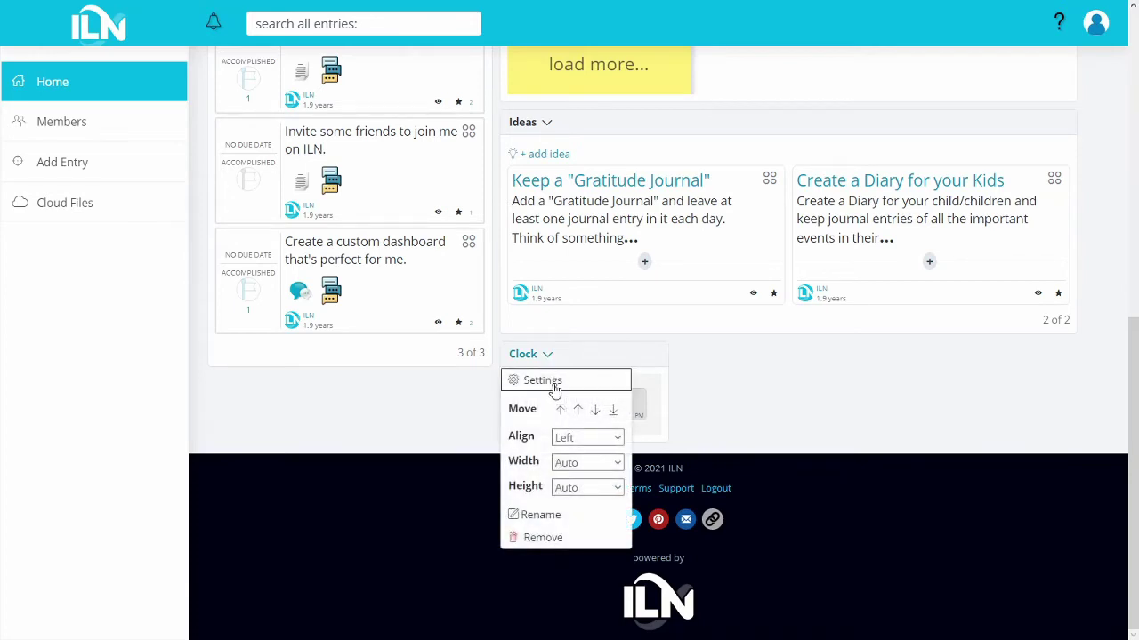
pyautogui.click(544, 356)
pyautogui.click(548, 381)
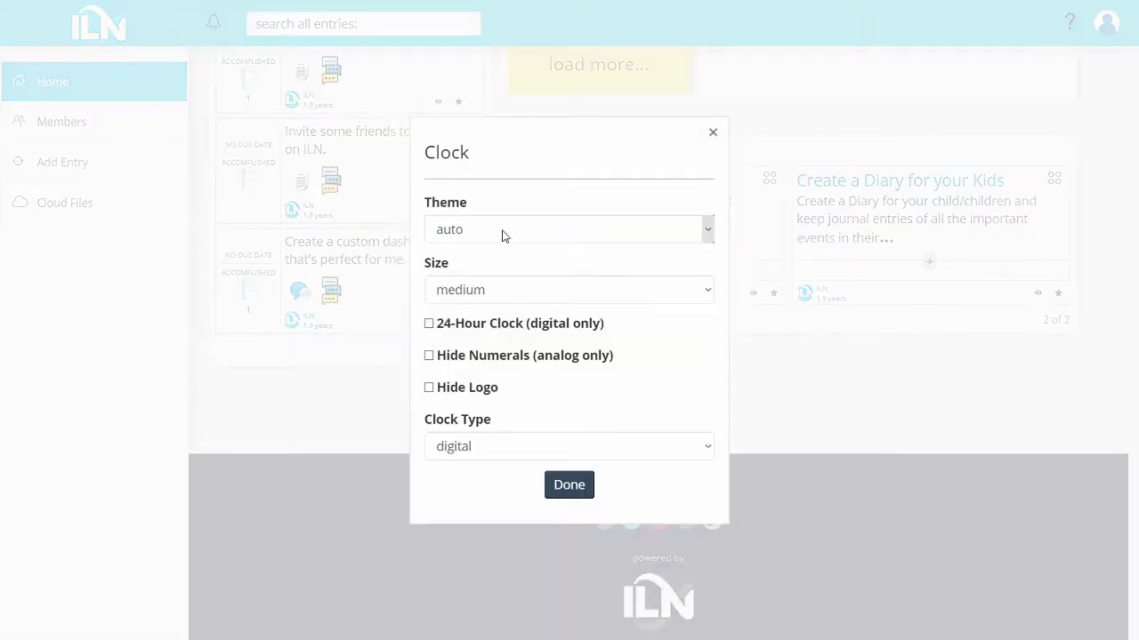
pyautogui.click(503, 233)
pyautogui.click(494, 272)
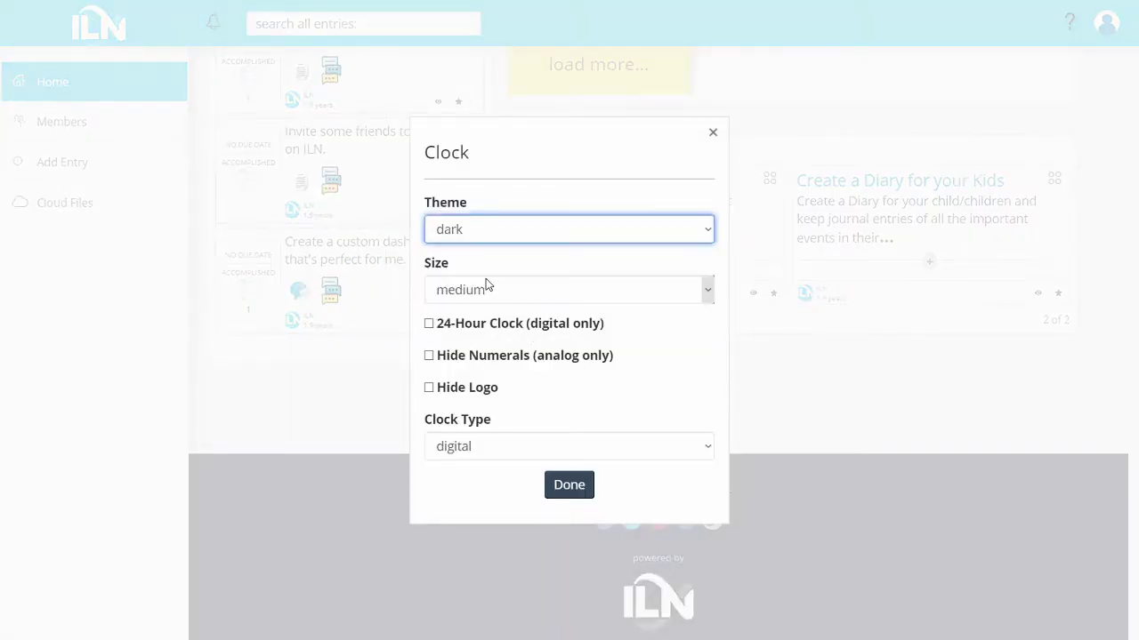
pyautogui.click(495, 449)
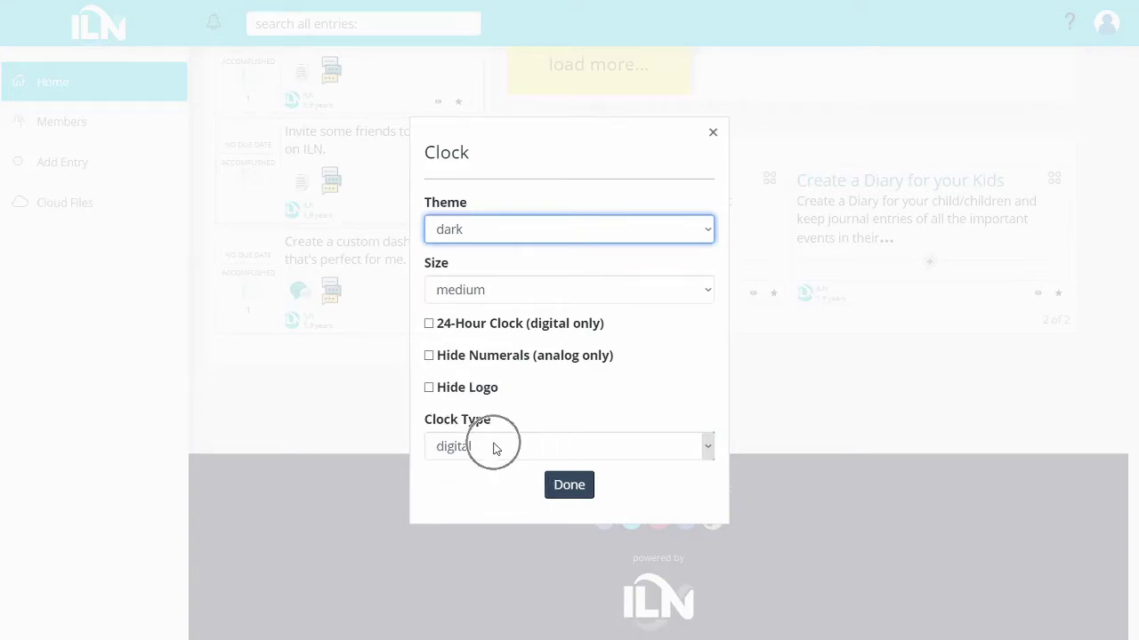
pyautogui.click(460, 492)
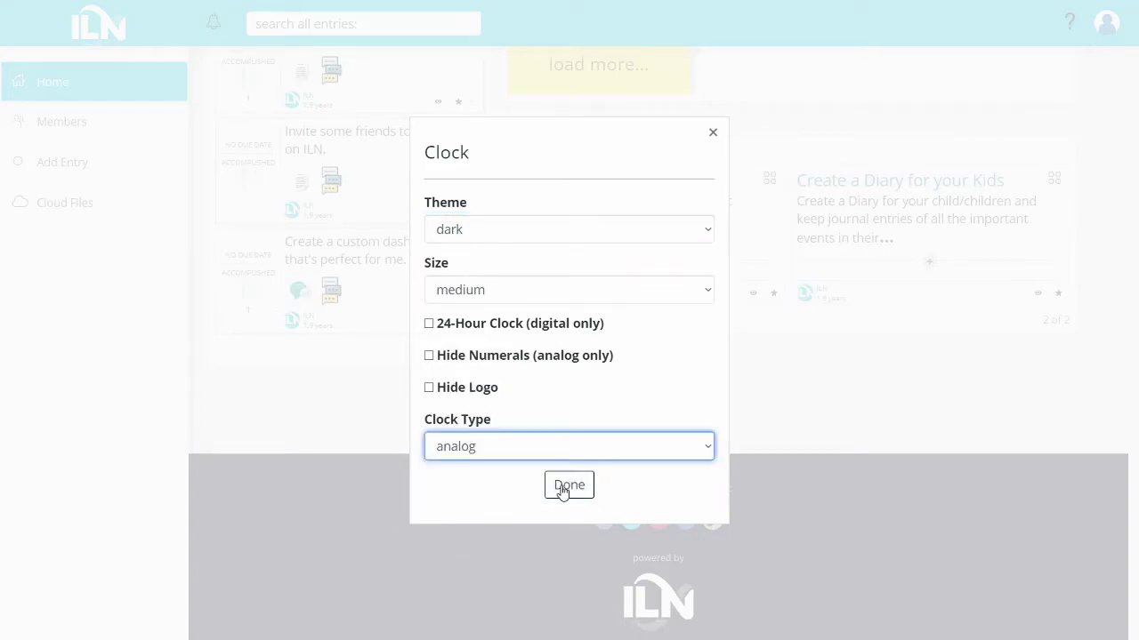
pyautogui.click(565, 486)
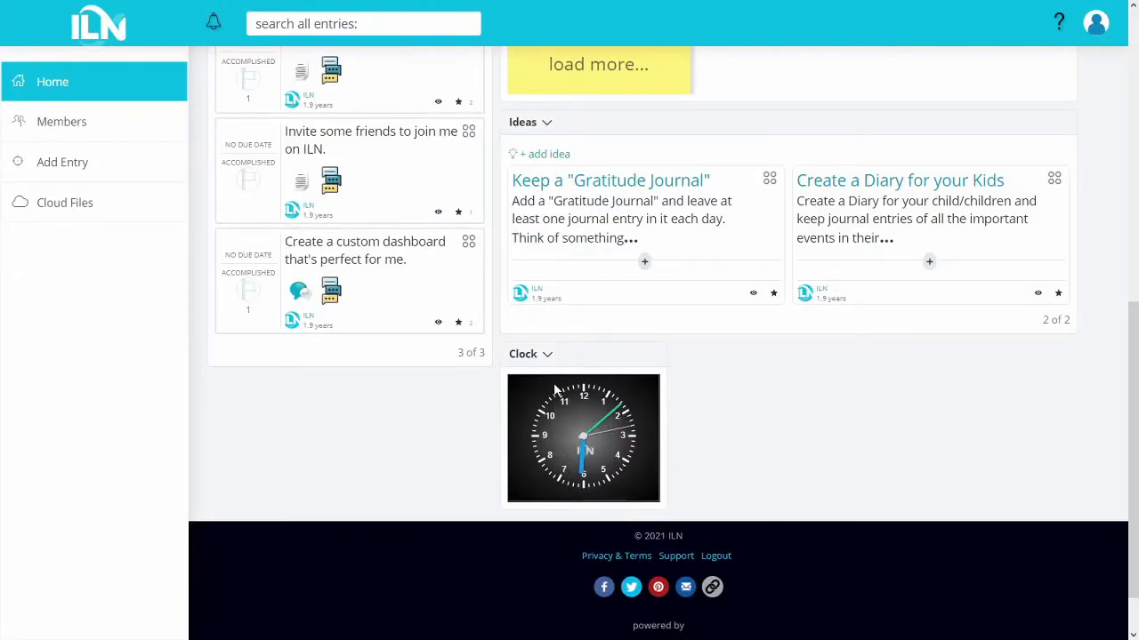
# - Add a new dashboard based on the suggested Smorgasbord template
pyautogui.scroll(4, 554, 400)
pyautogui.scroll(3, 554, 389)
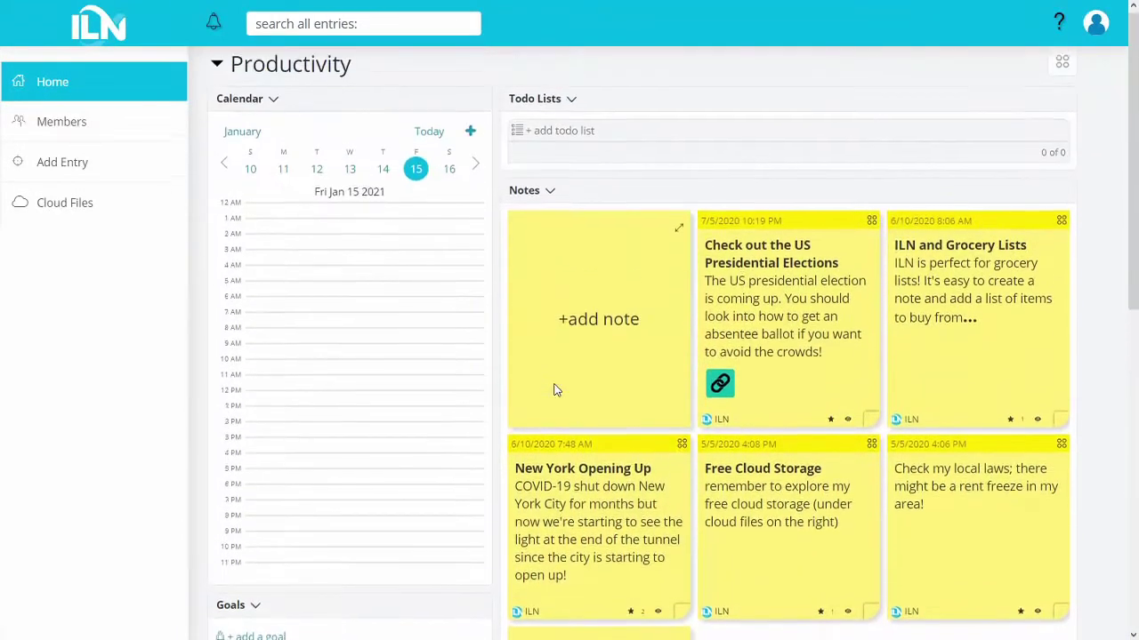
pyautogui.click(268, 70)
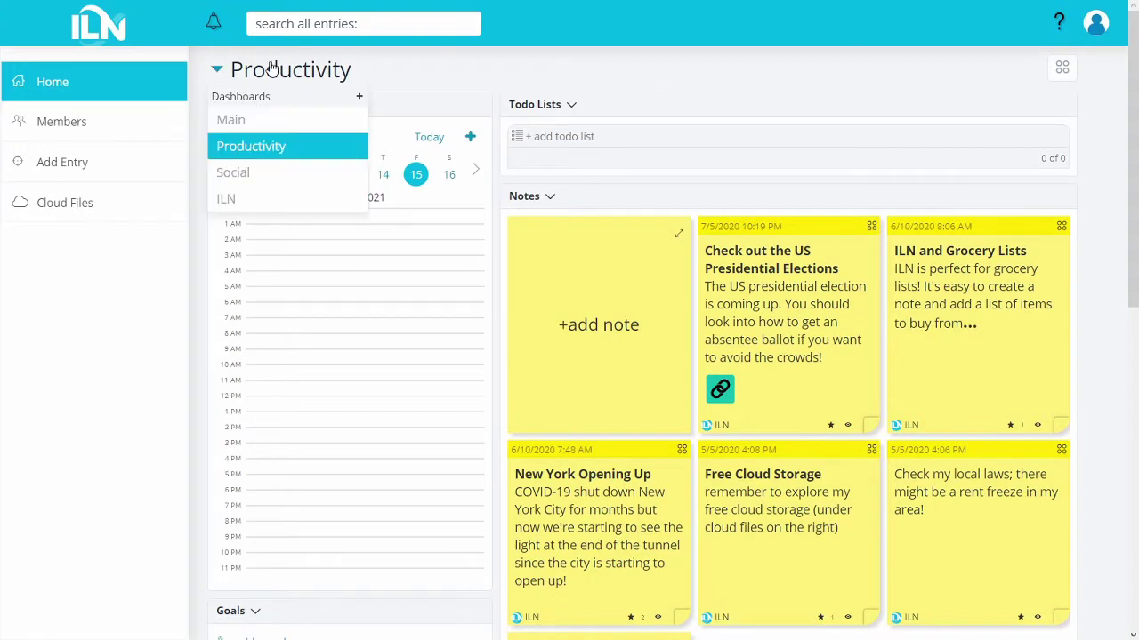
pyautogui.click(359, 98)
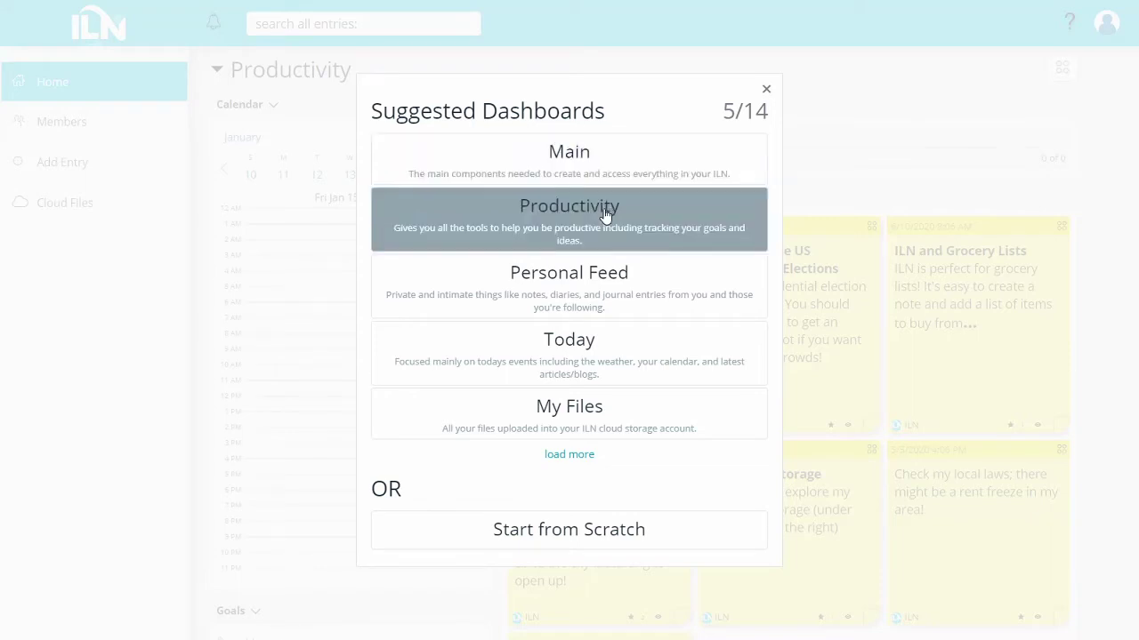
pyautogui.click(570, 457)
pyautogui.scroll(-2, 656, 280)
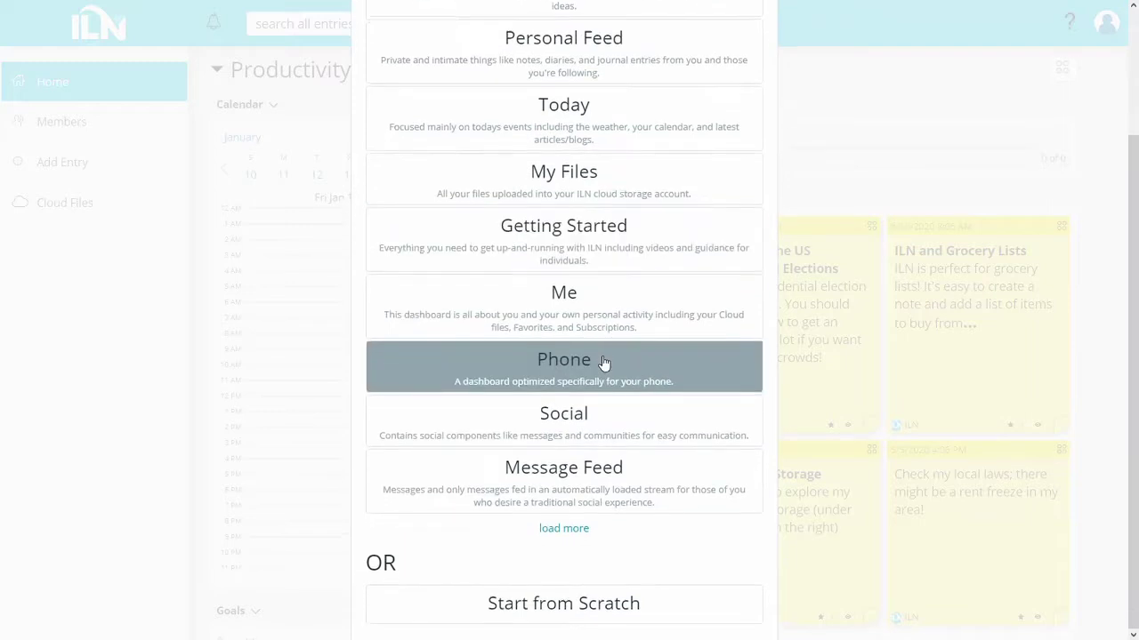
pyautogui.click(567, 527)
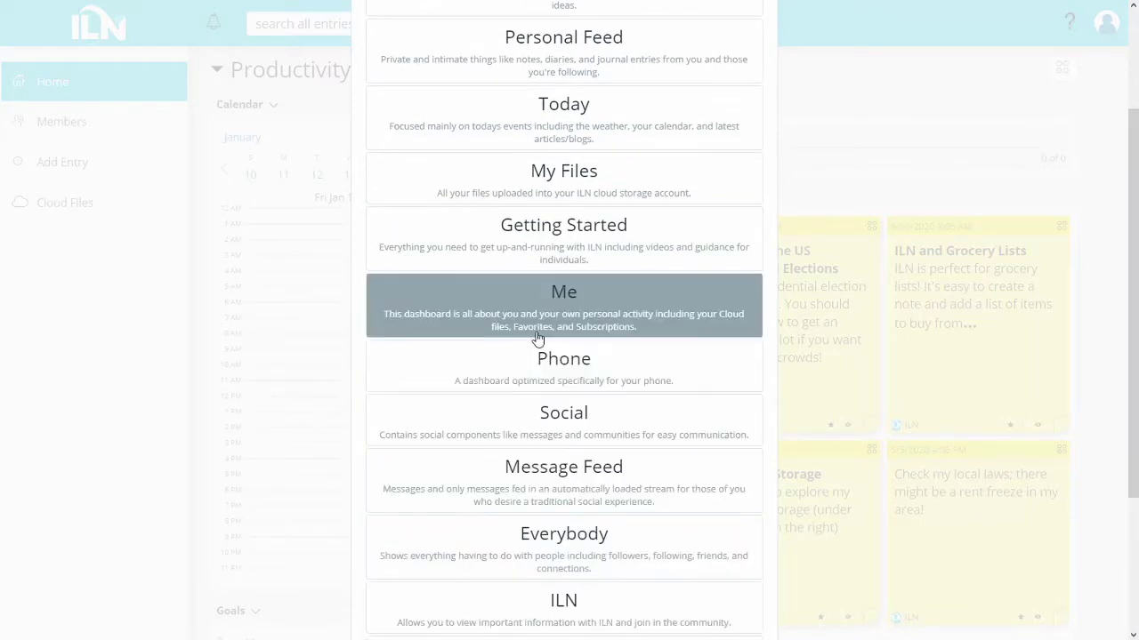
pyautogui.scroll(-2, 683, 305)
pyautogui.scroll(-1, 631, 262)
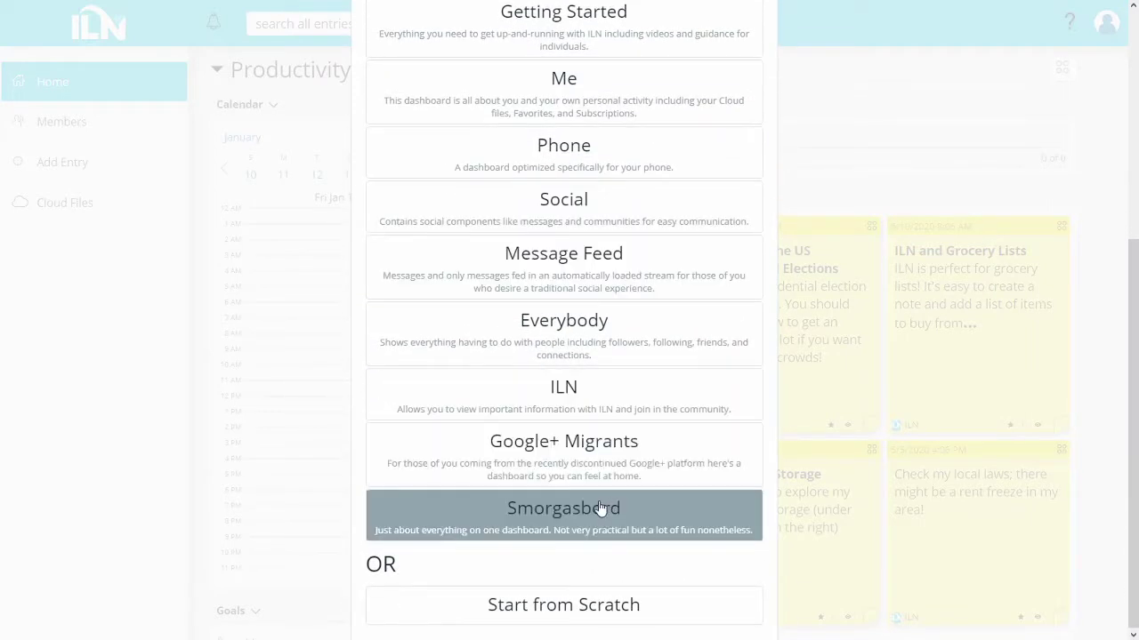
pyautogui.click(576, 519)
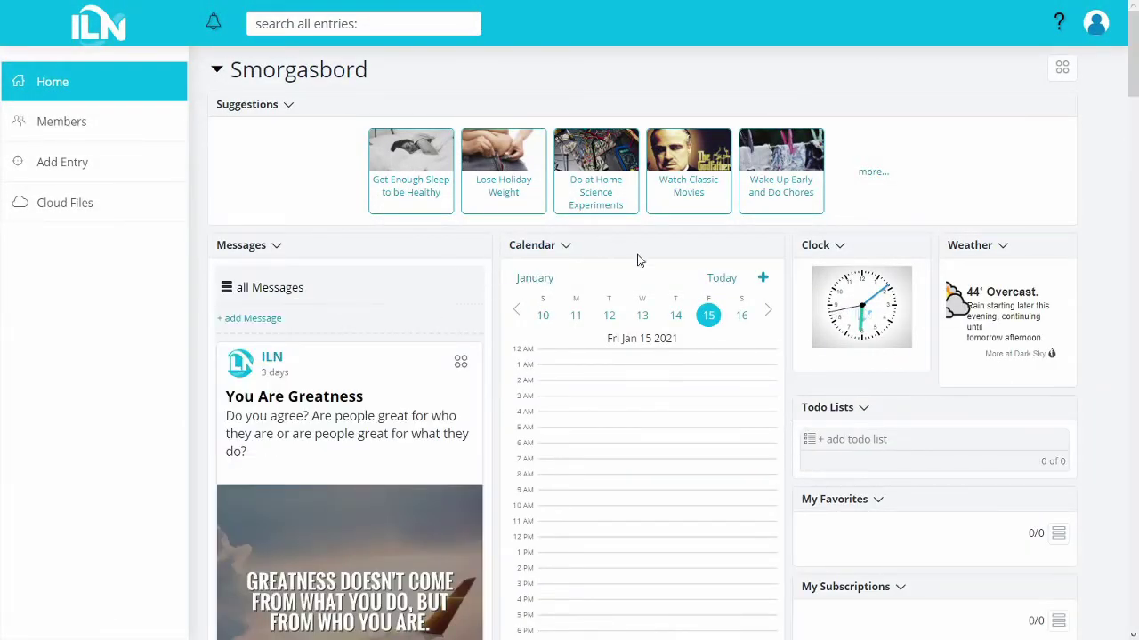
# - Look through the components on the Smorgasbord dashboard, from the messages and calendar down to the notes, goals and ideas
pyautogui.scroll(-3, 573, 184)
pyautogui.scroll(-2, 673, 293)
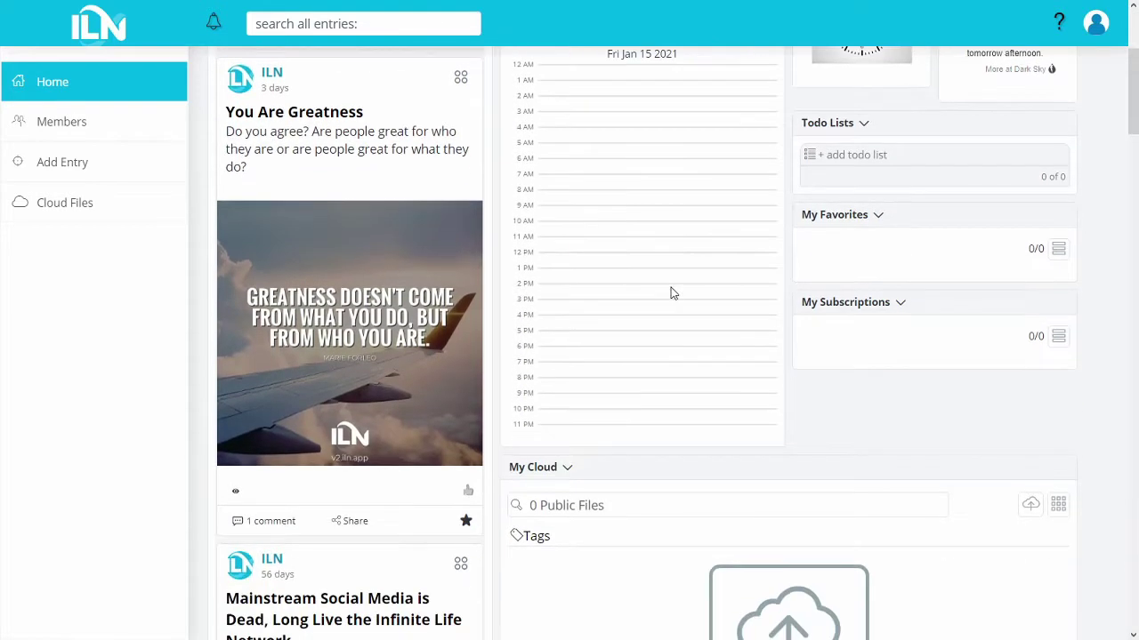
pyautogui.scroll(-3, 660, 242)
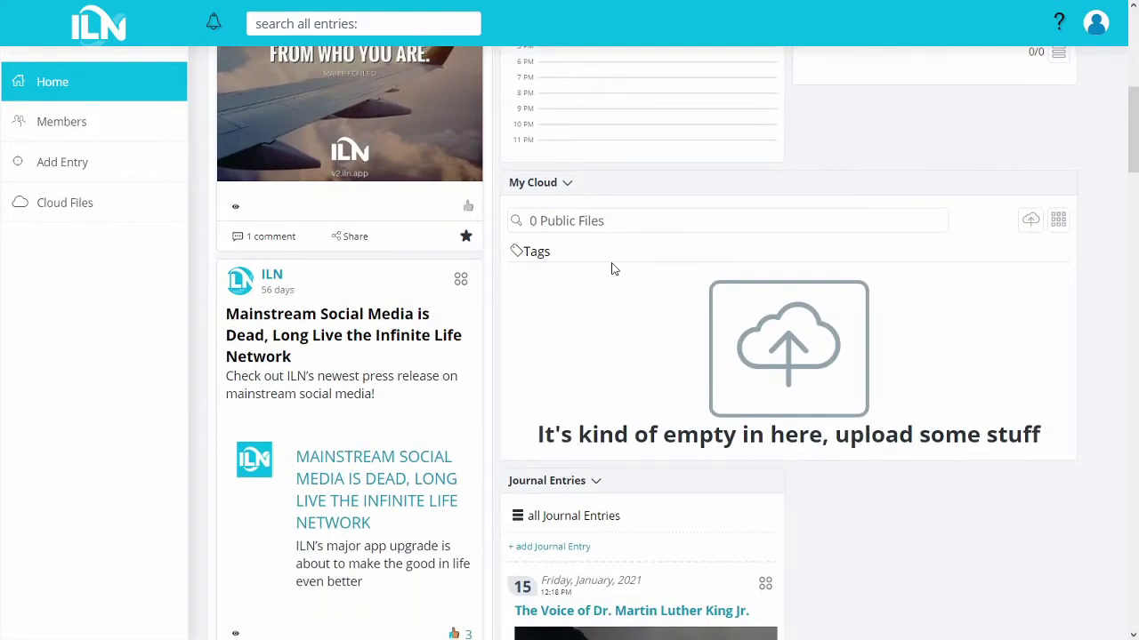
pyautogui.scroll(-13, 611, 268)
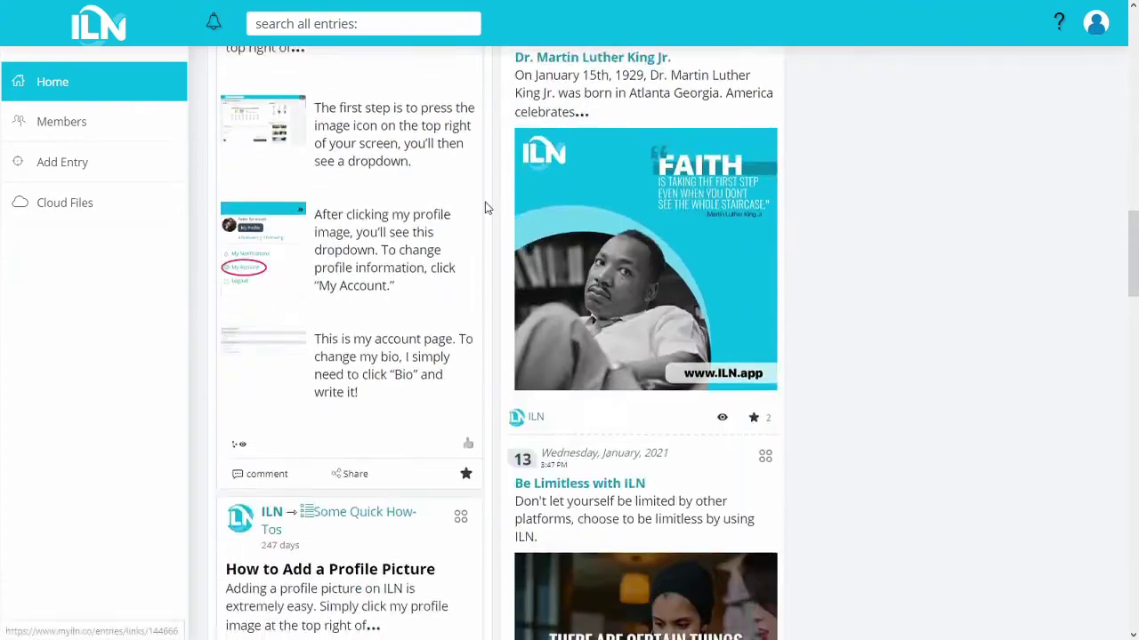
pyautogui.scroll(-9, 484, 207)
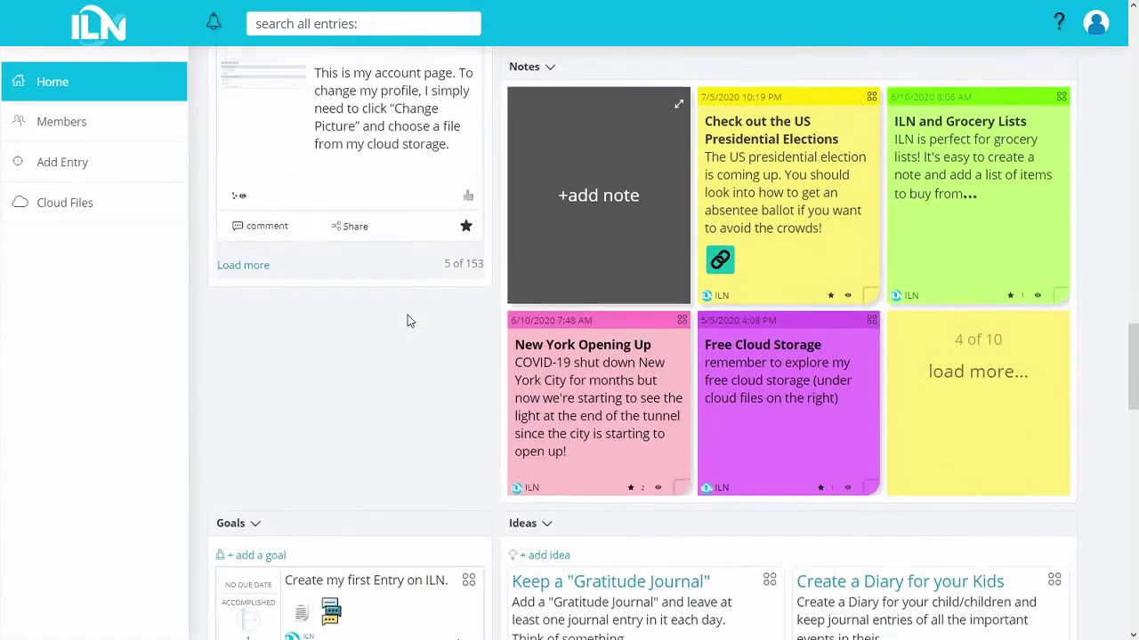
pyautogui.scroll(20, 409, 321)
pyautogui.scroll(1, 450, 296)
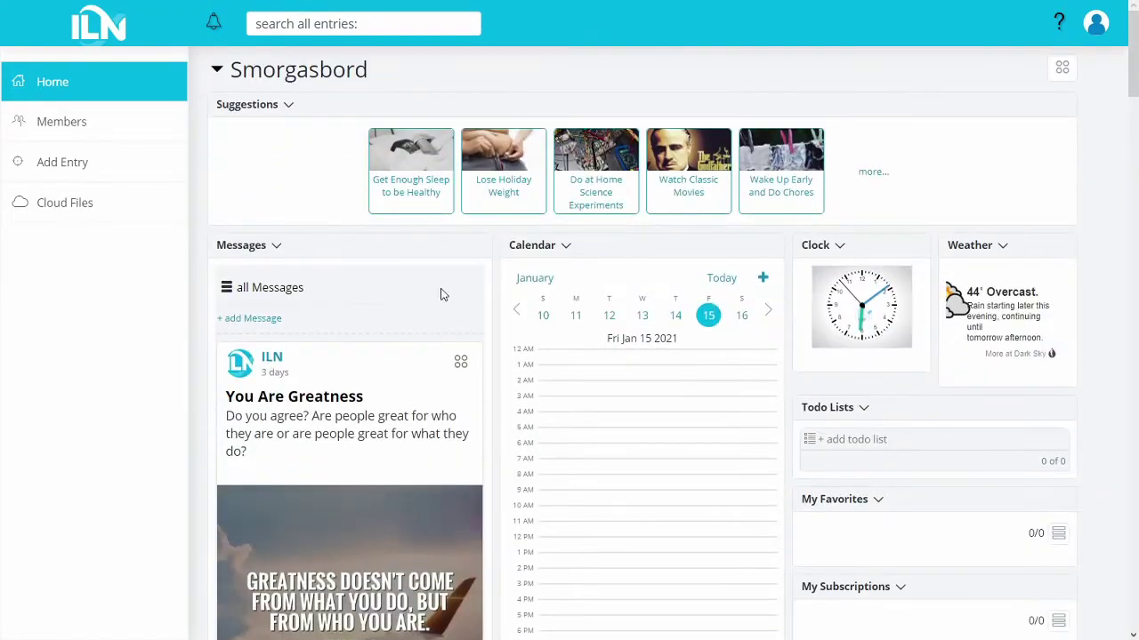
# - Create another dashboard from scratch instead of using a suggested one
pyautogui.click(254, 79)
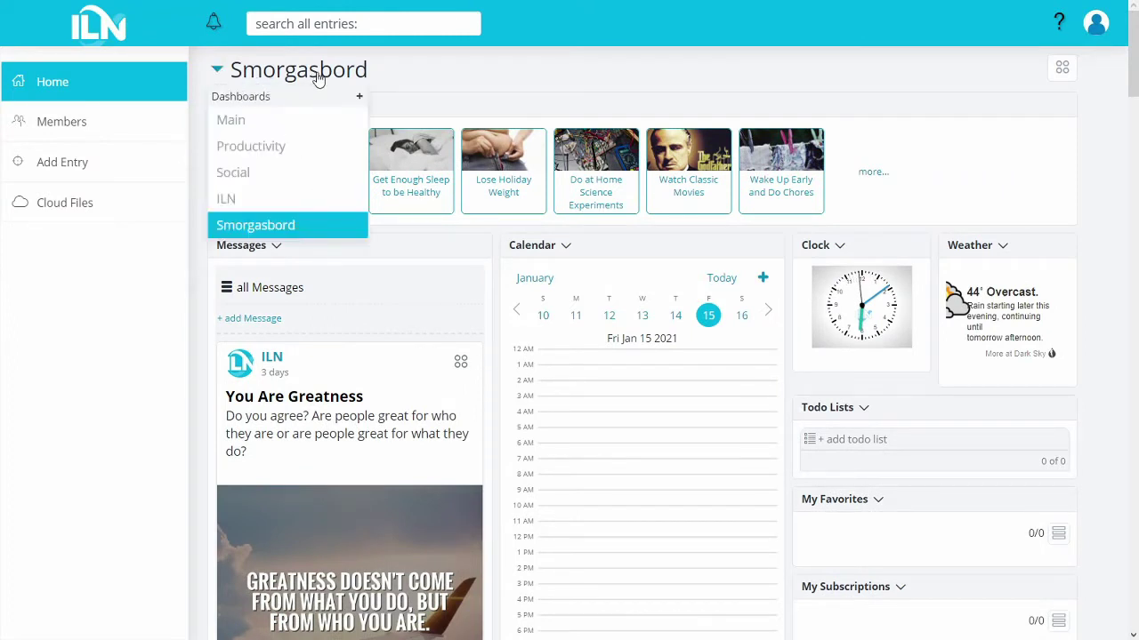
pyautogui.click(359, 97)
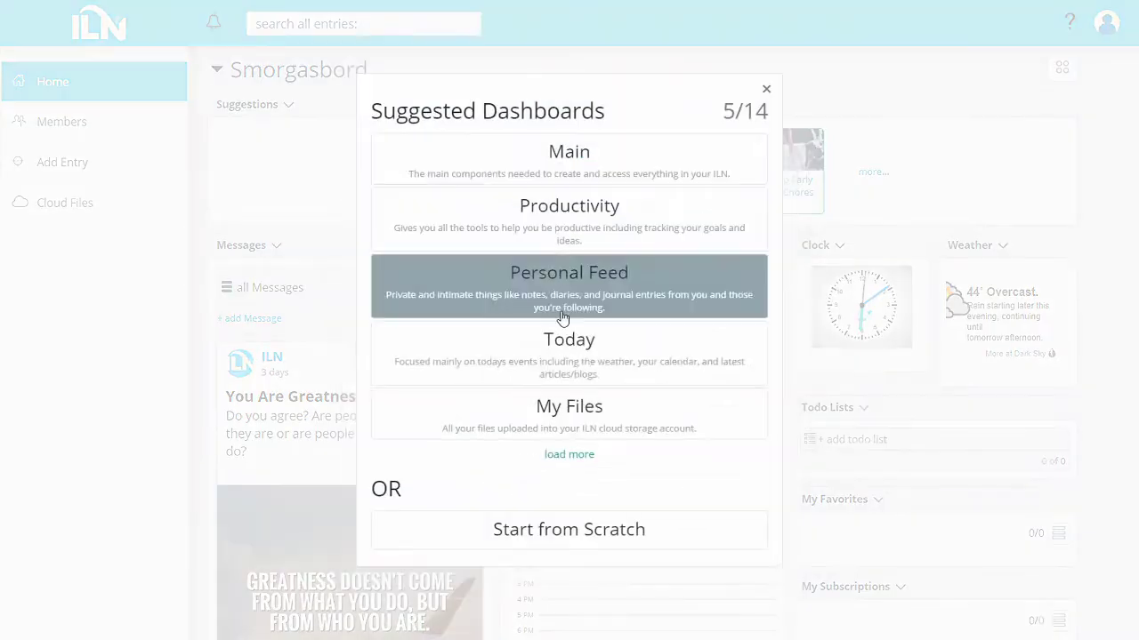
pyautogui.click(540, 526)
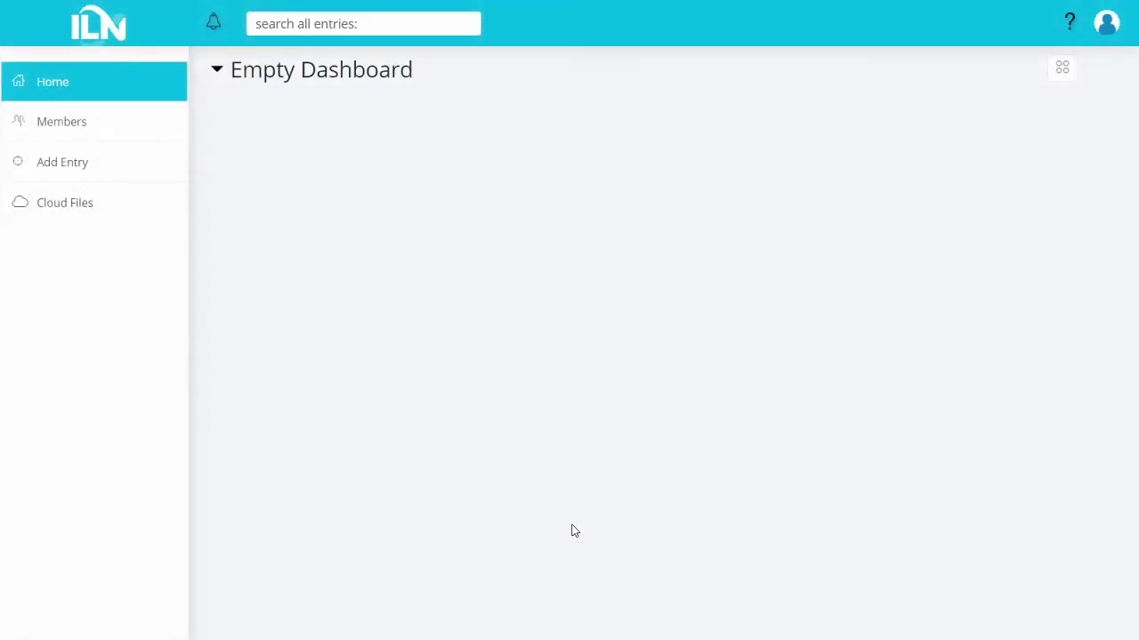
# - Rename the empty dashboard to "School Dashboard"
pyautogui.click(1071, 79)
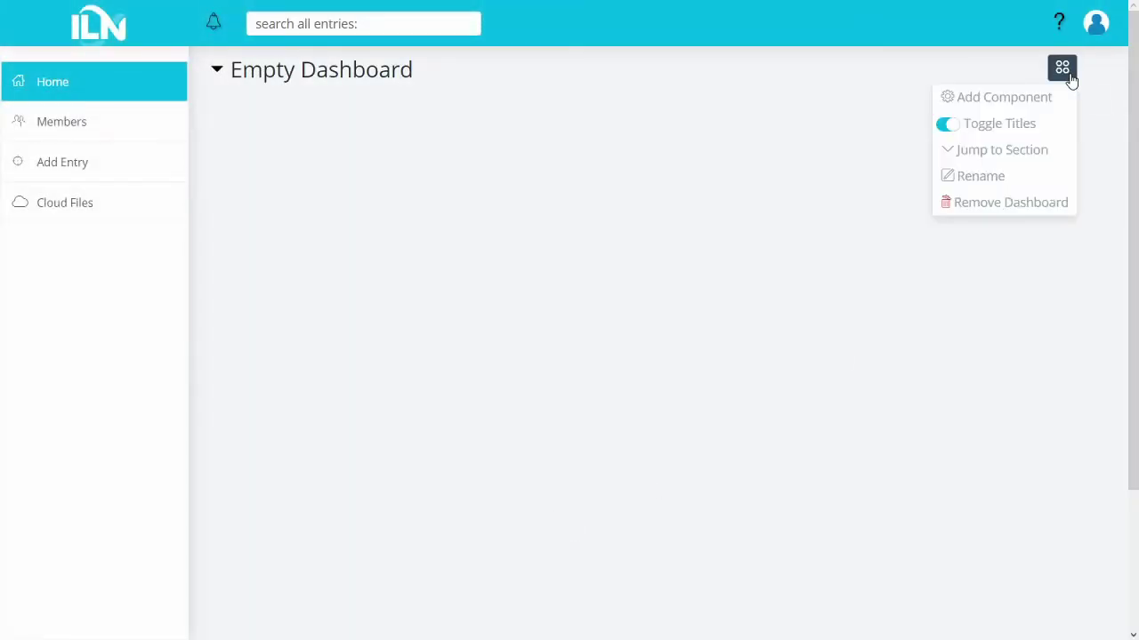
pyautogui.click(1023, 177)
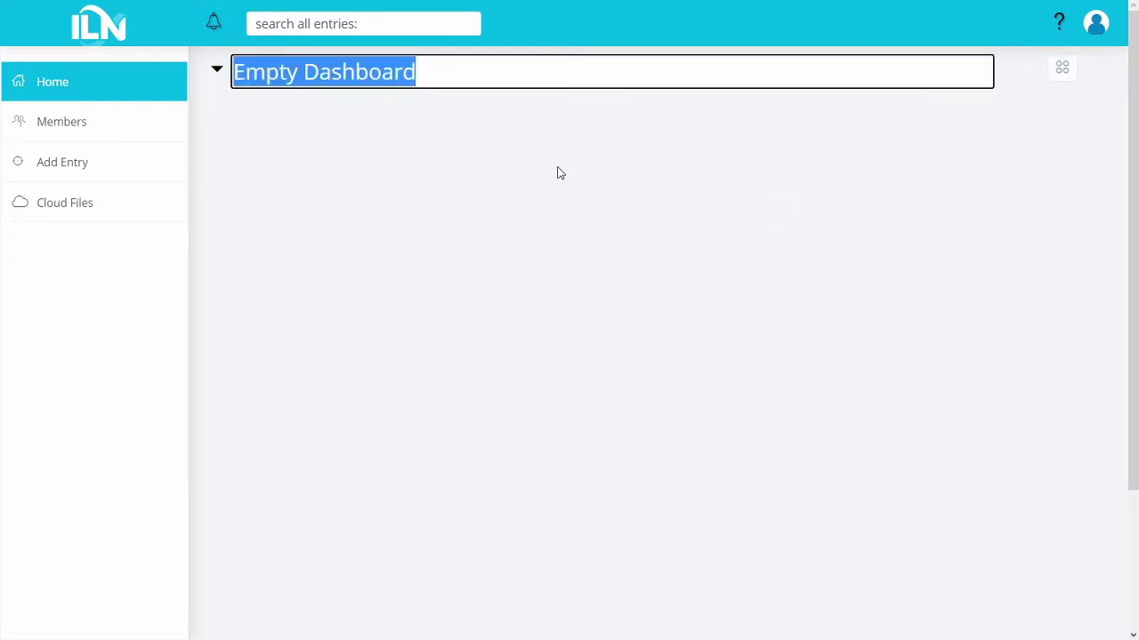
pyautogui.write('School D')
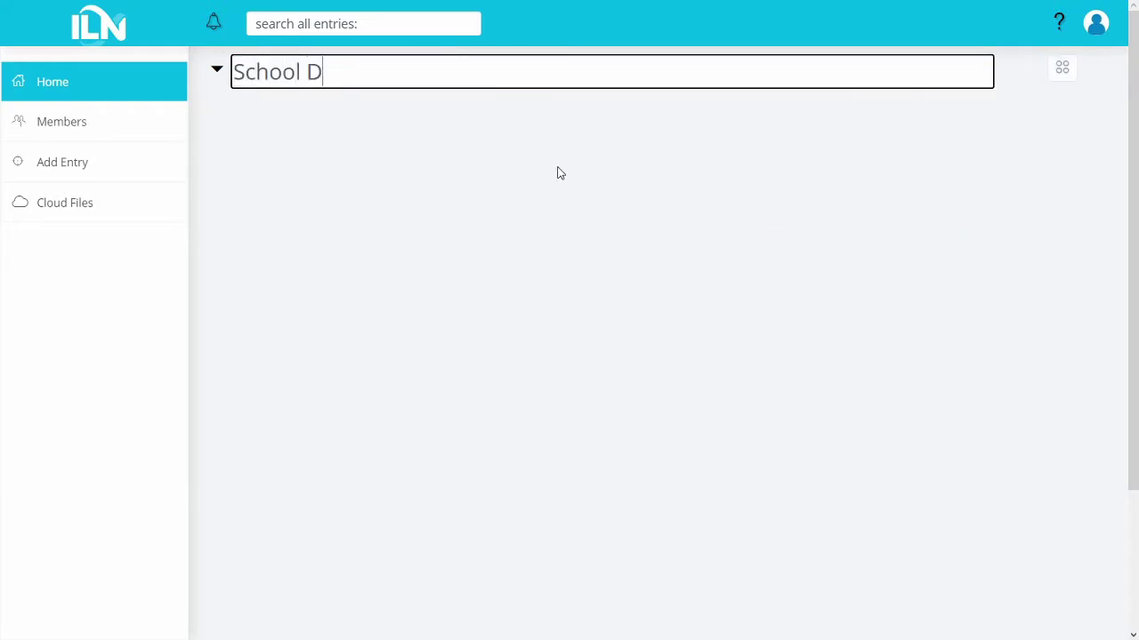
pyautogui.write('ashboard')
pyautogui.press('Return')
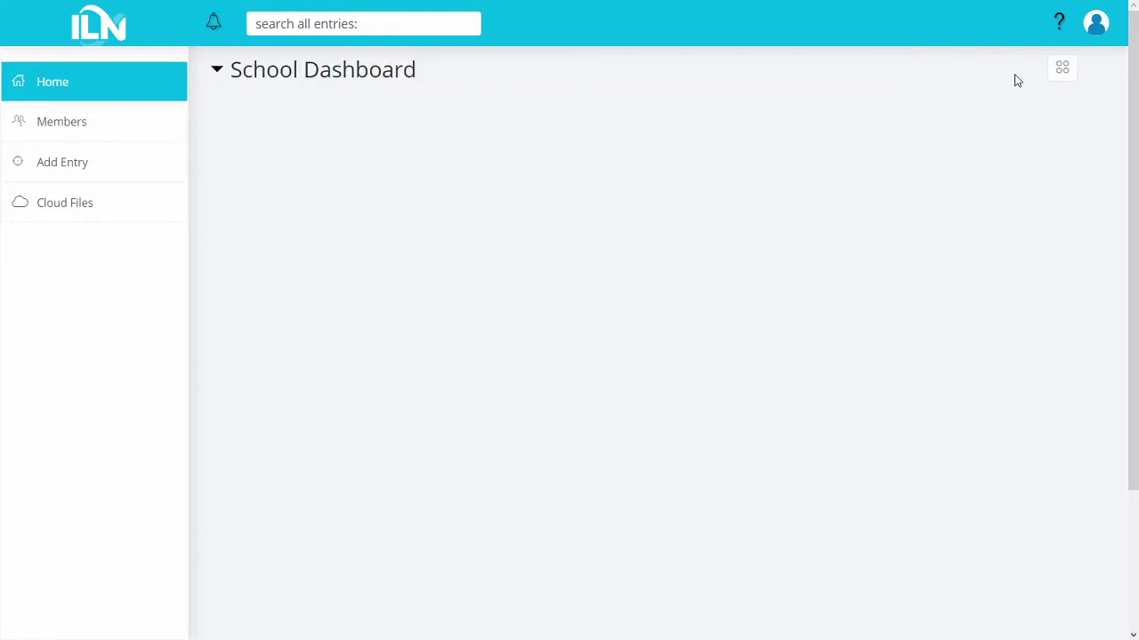
# - Add the Destinations component to the empty School Dashboard
pyautogui.click(1064, 77)
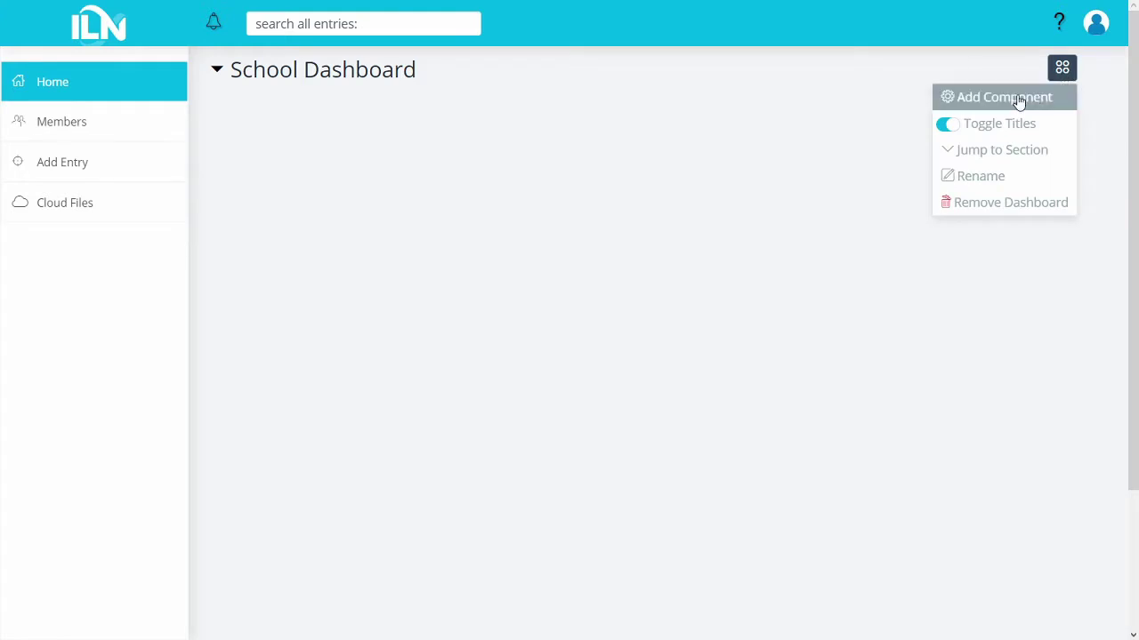
pyautogui.click(1019, 98)
pyautogui.scroll(-3, 517, 306)
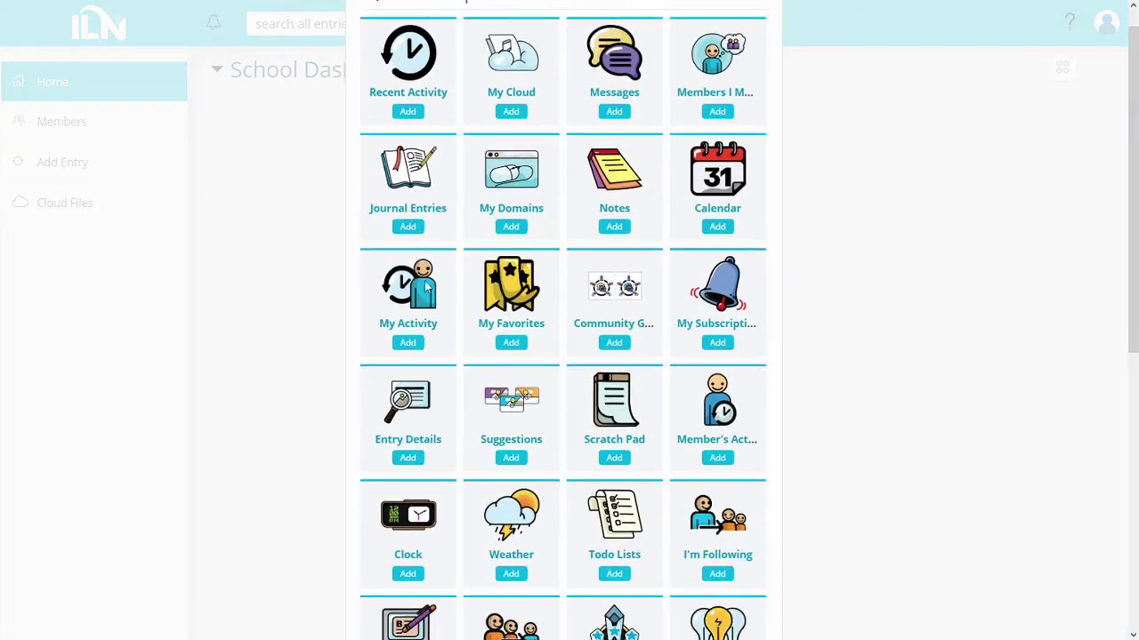
pyautogui.scroll(-3, 516, 305)
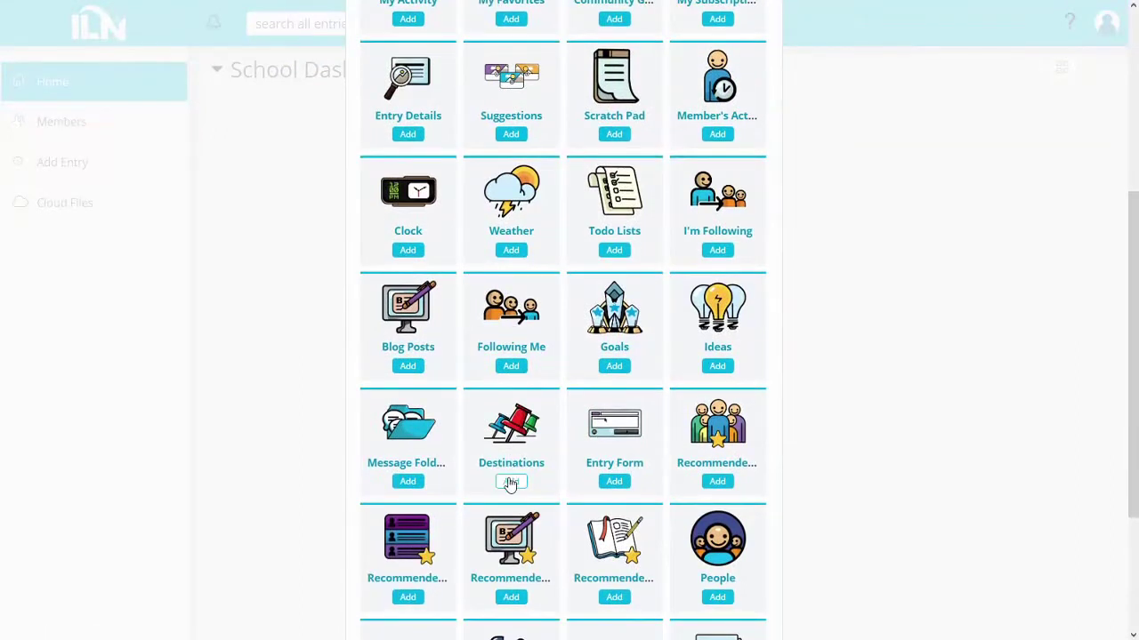
pyautogui.click(509, 481)
# - Set the width of the Destinations component to Large
pyautogui.moveTo(283, 113)
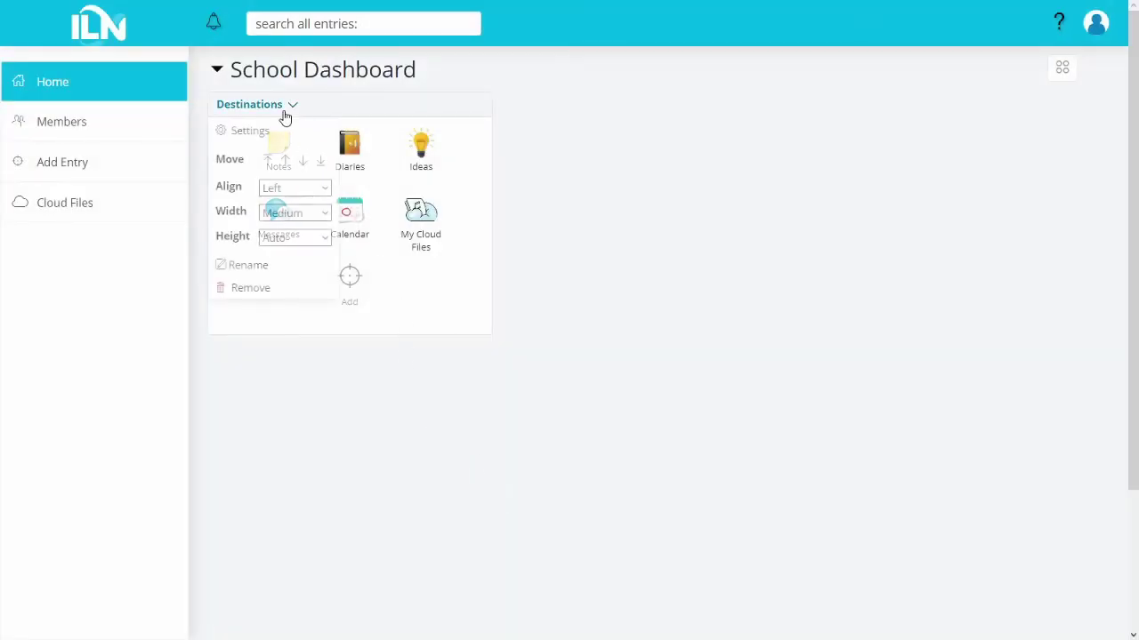
pyautogui.click(305, 212)
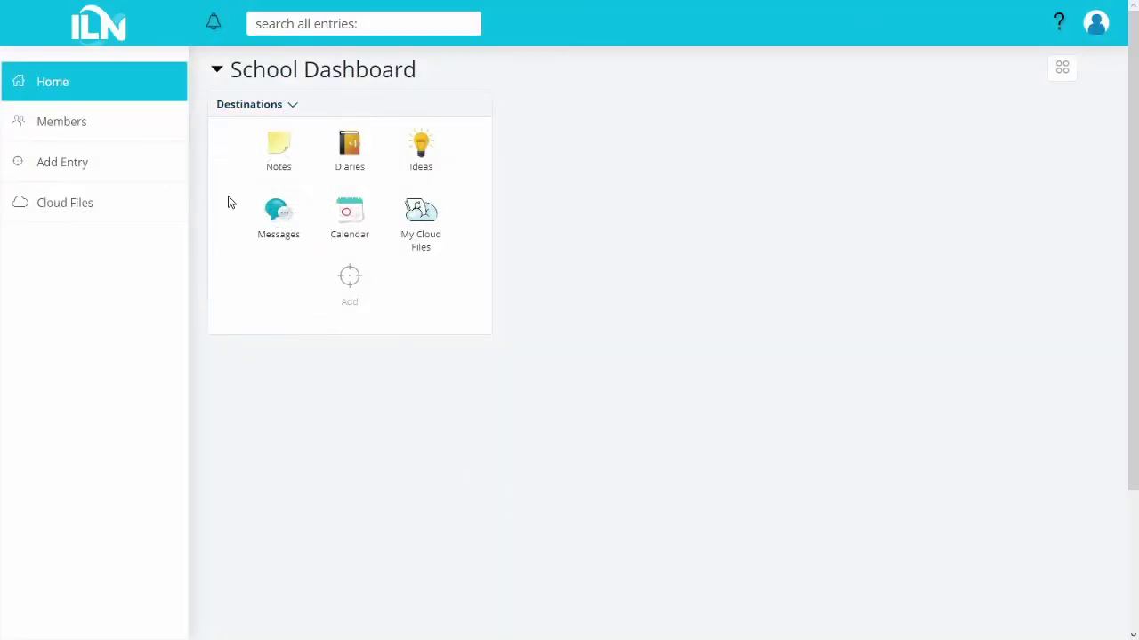
pyautogui.click(274, 108)
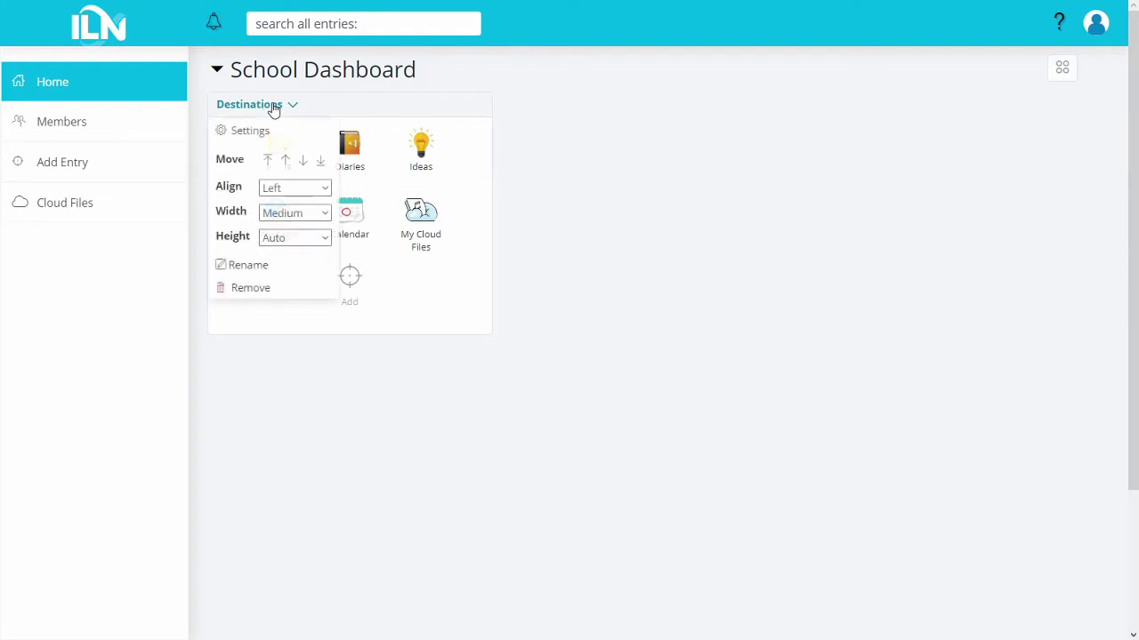
pyautogui.click(305, 214)
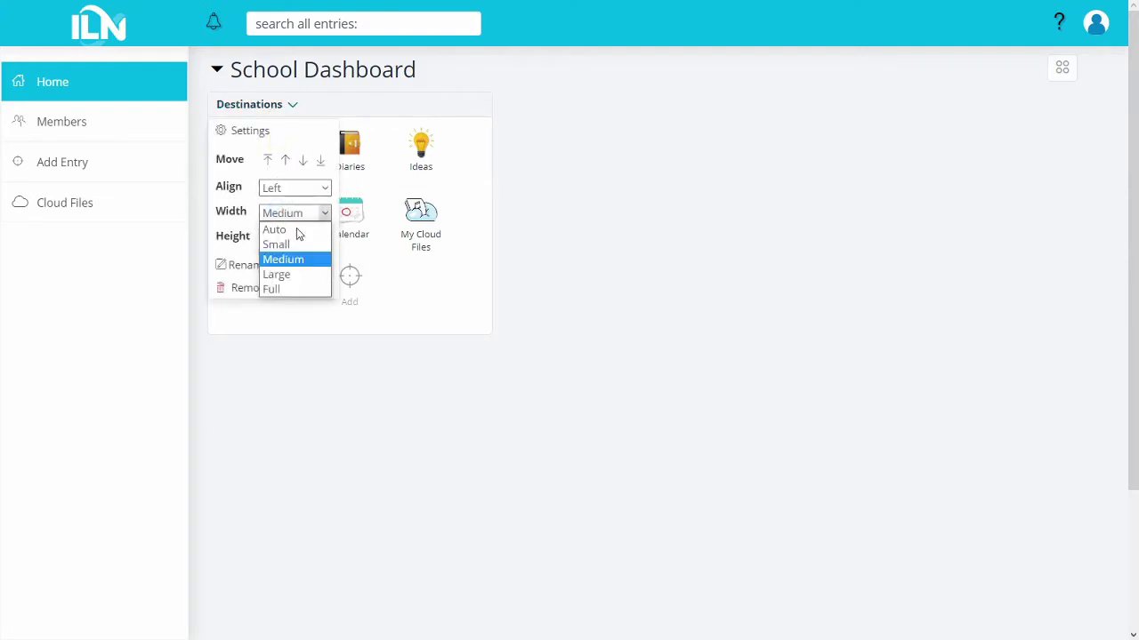
pyautogui.click(291, 273)
pyautogui.click(662, 253)
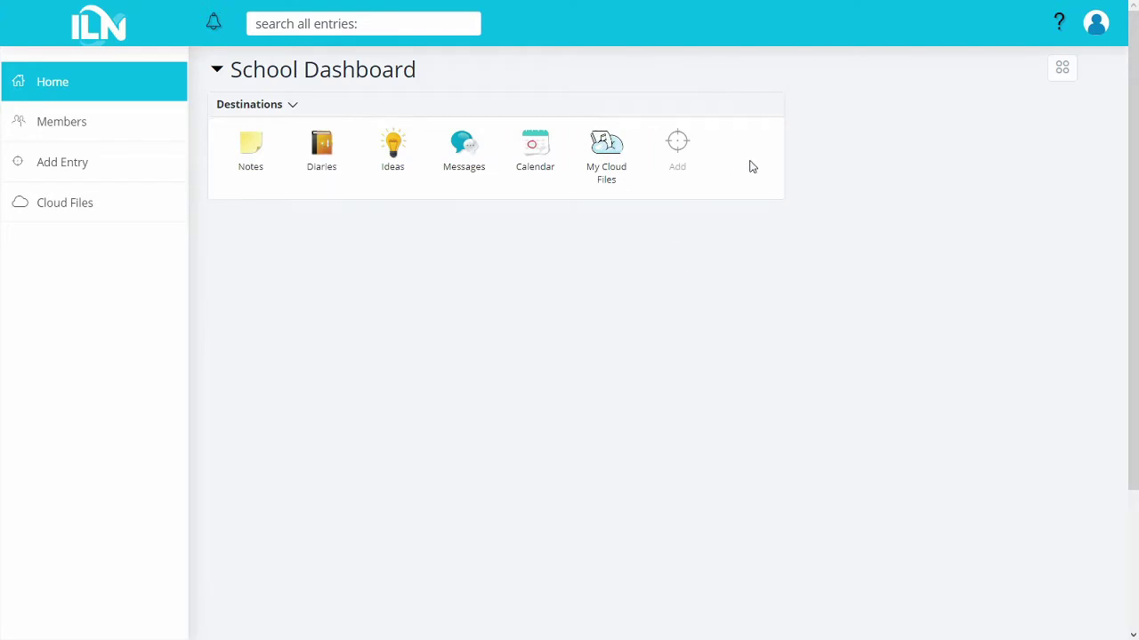
# - Add the Scratch Pad component to the School Dashboard
pyautogui.click(1059, 70)
pyautogui.click(1017, 105)
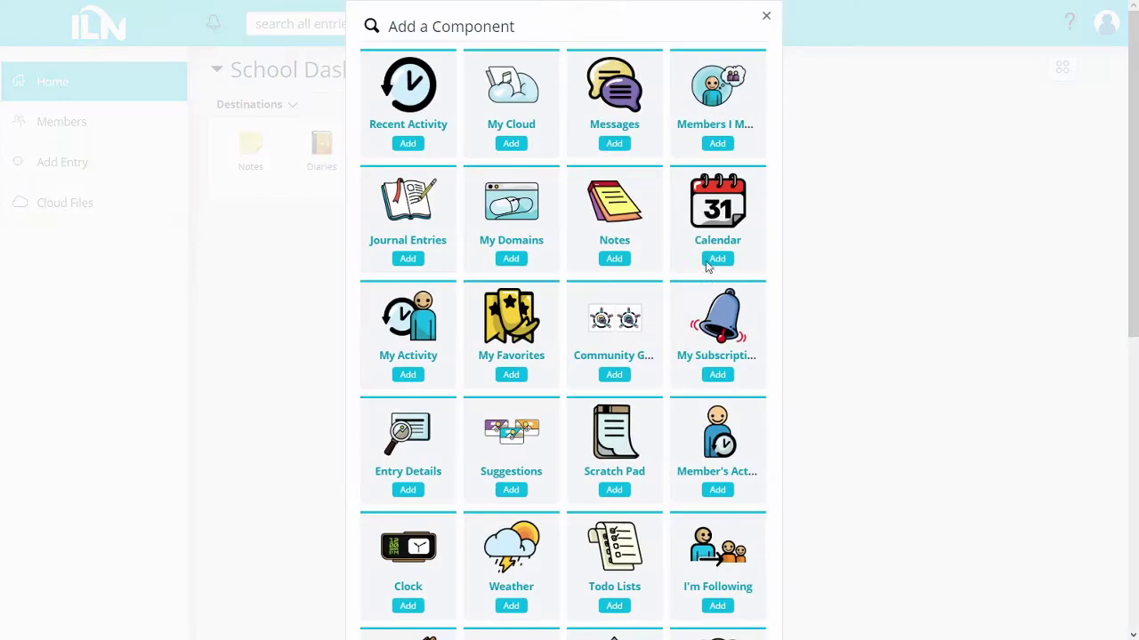
pyautogui.scroll(-1, 623, 356)
pyautogui.click(613, 417)
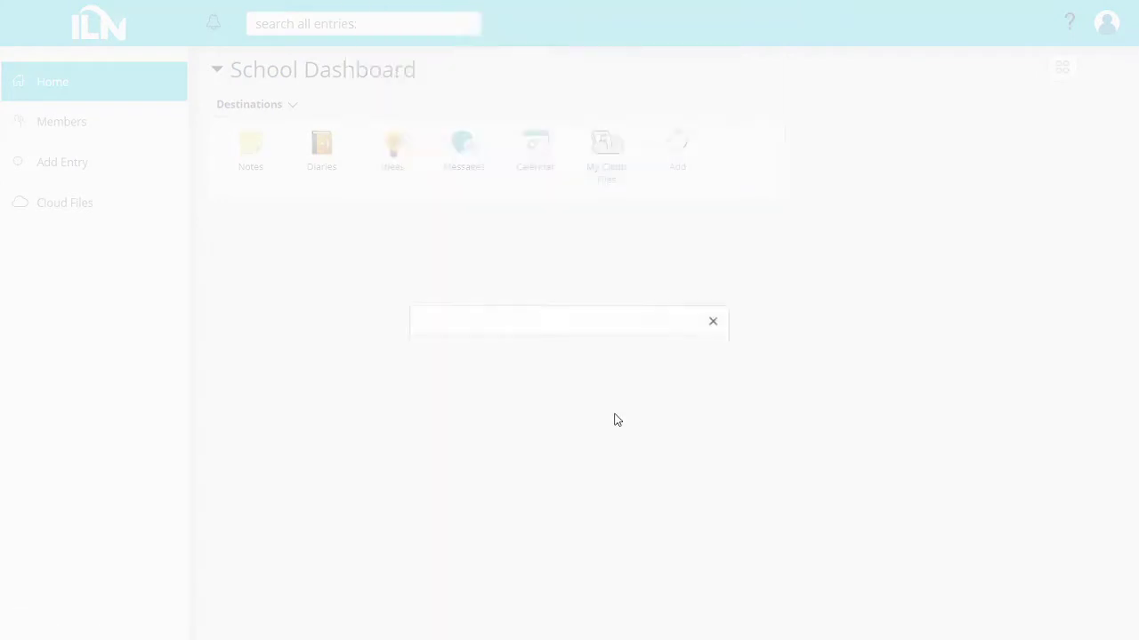
# - Add the Todo Lists component to the School Dashboard
pyautogui.click(1067, 76)
pyautogui.click(1018, 103)
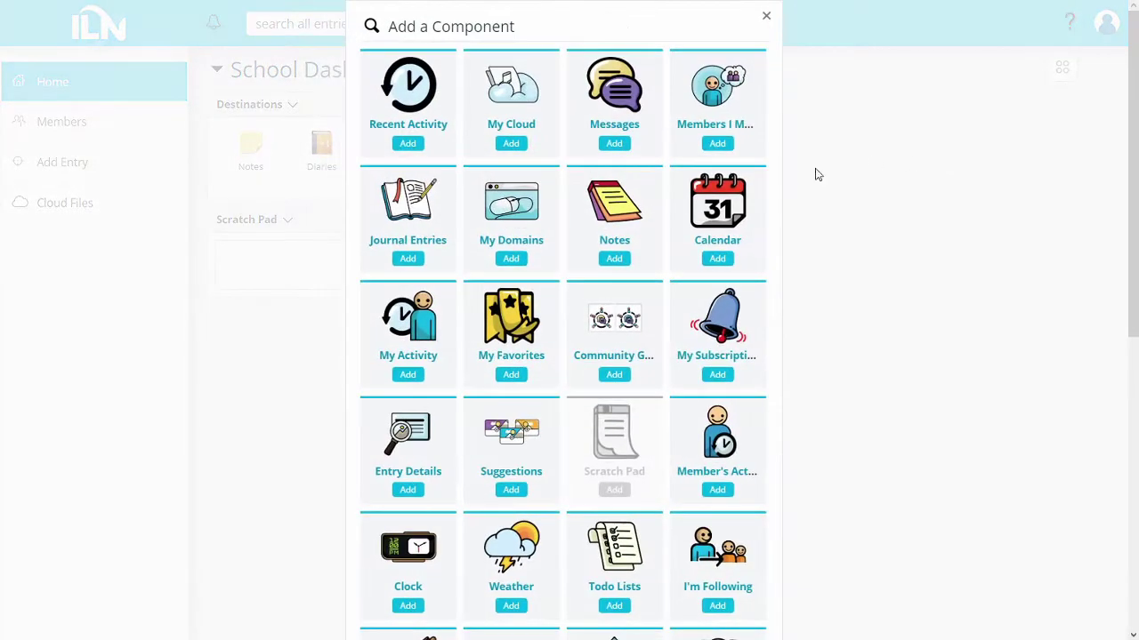
pyautogui.scroll(-3, 549, 348)
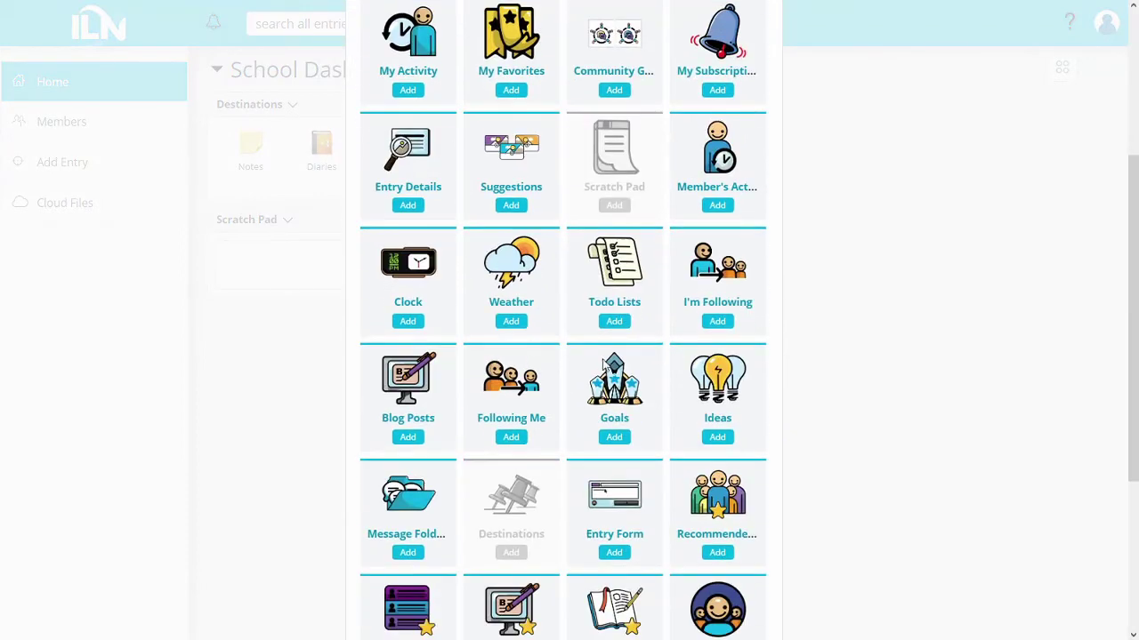
pyautogui.click(622, 323)
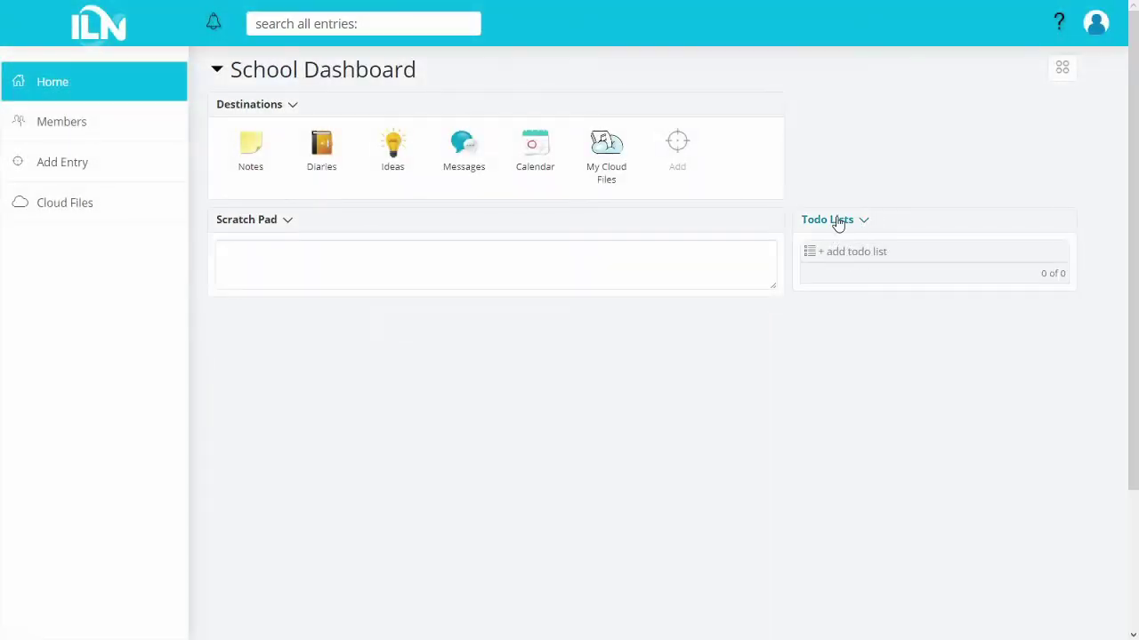
# - Move the Todo Lists component up one place and set its alignment to Right
pyautogui.click(837, 225)
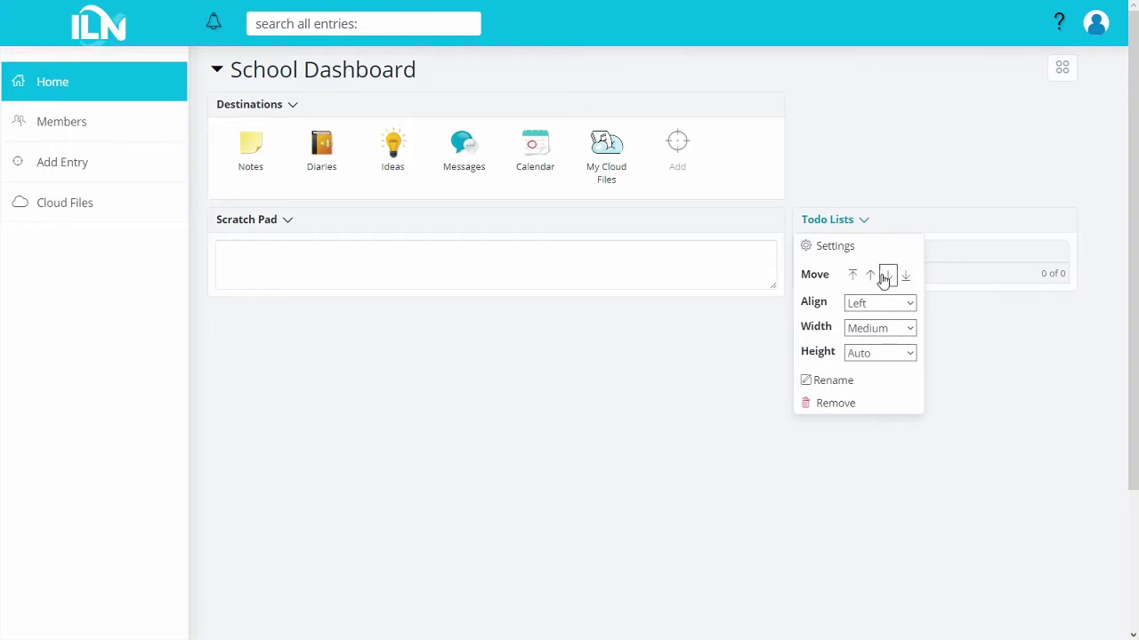
pyautogui.click(870, 275)
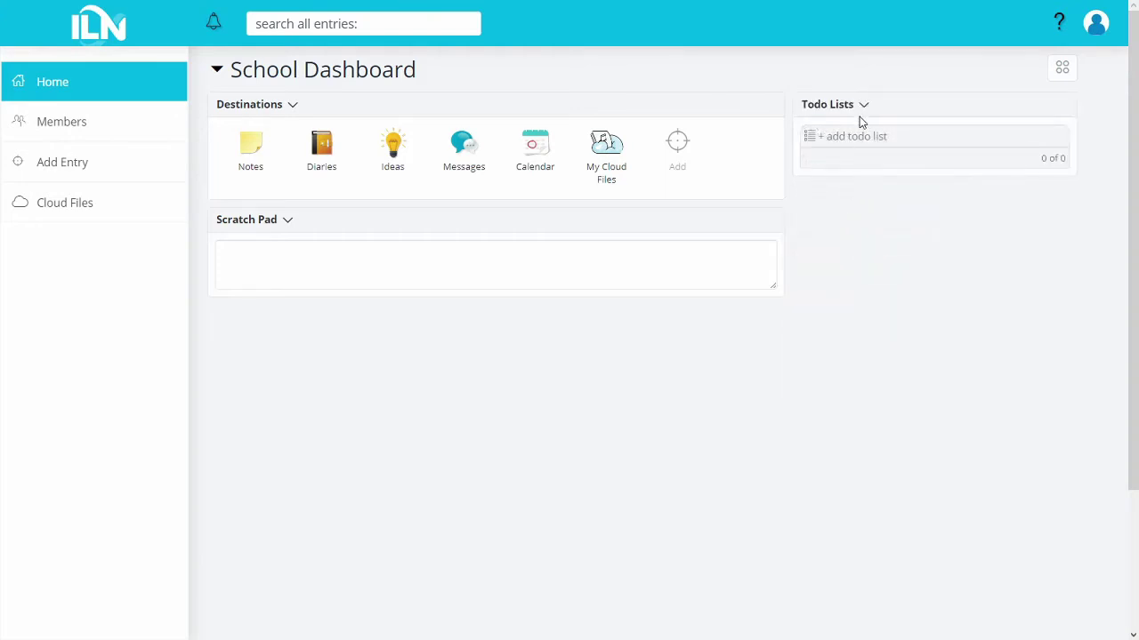
pyautogui.click(862, 106)
pyautogui.click(879, 187)
pyautogui.click(868, 219)
pyautogui.click(881, 214)
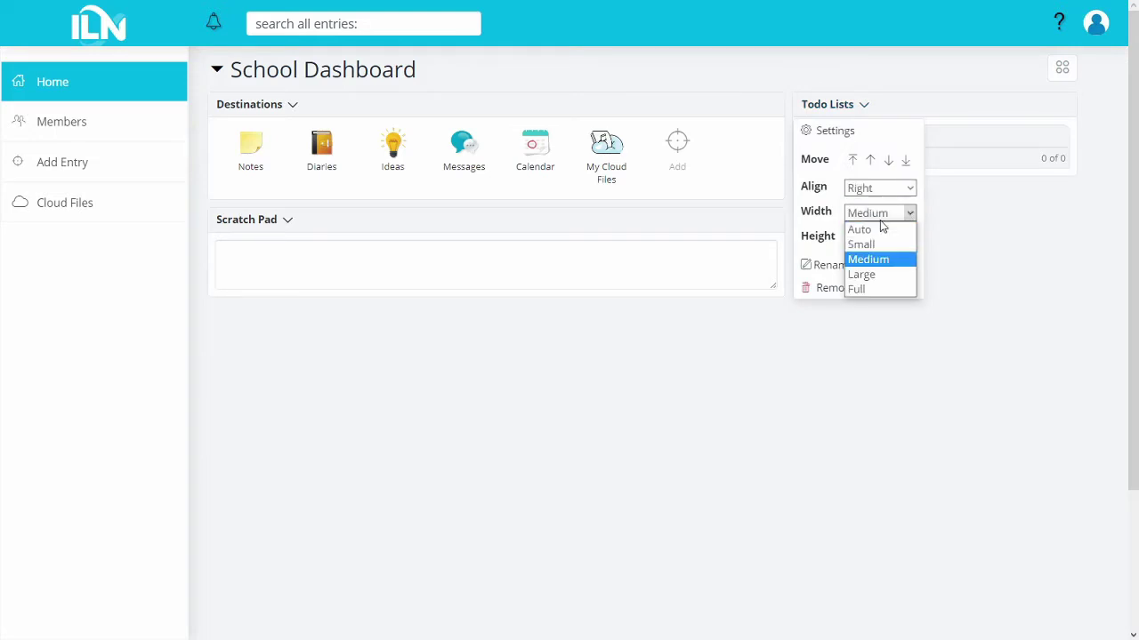
pyautogui.click(1008, 292)
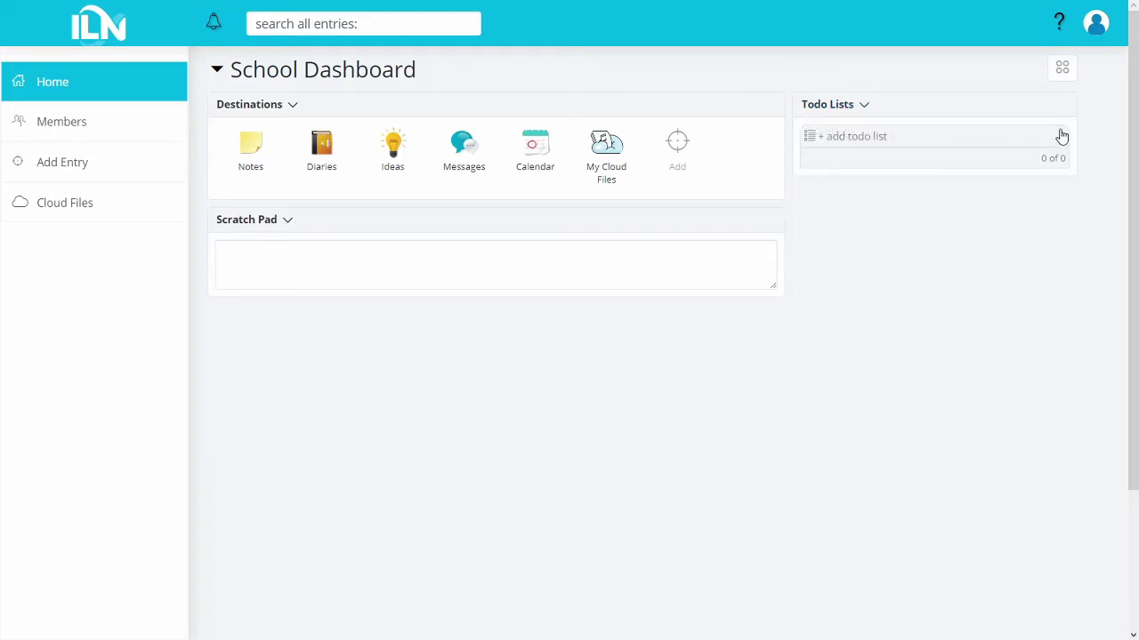
# - Add the Notes component to the School Dashboard
pyautogui.click(1058, 76)
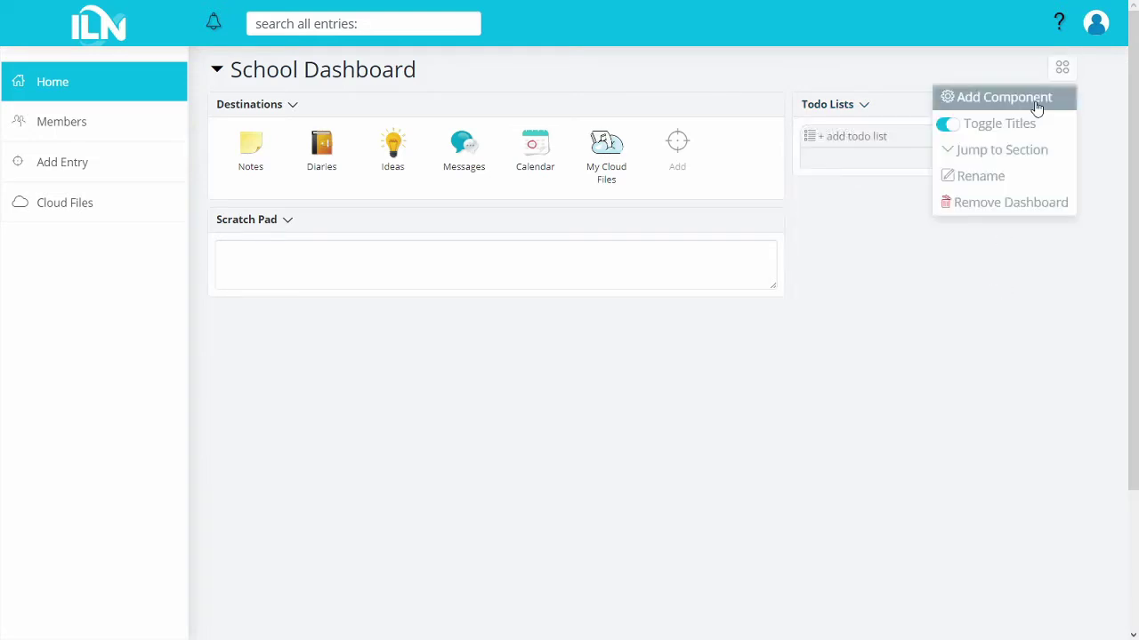
pyautogui.click(1036, 106)
pyautogui.click(613, 260)
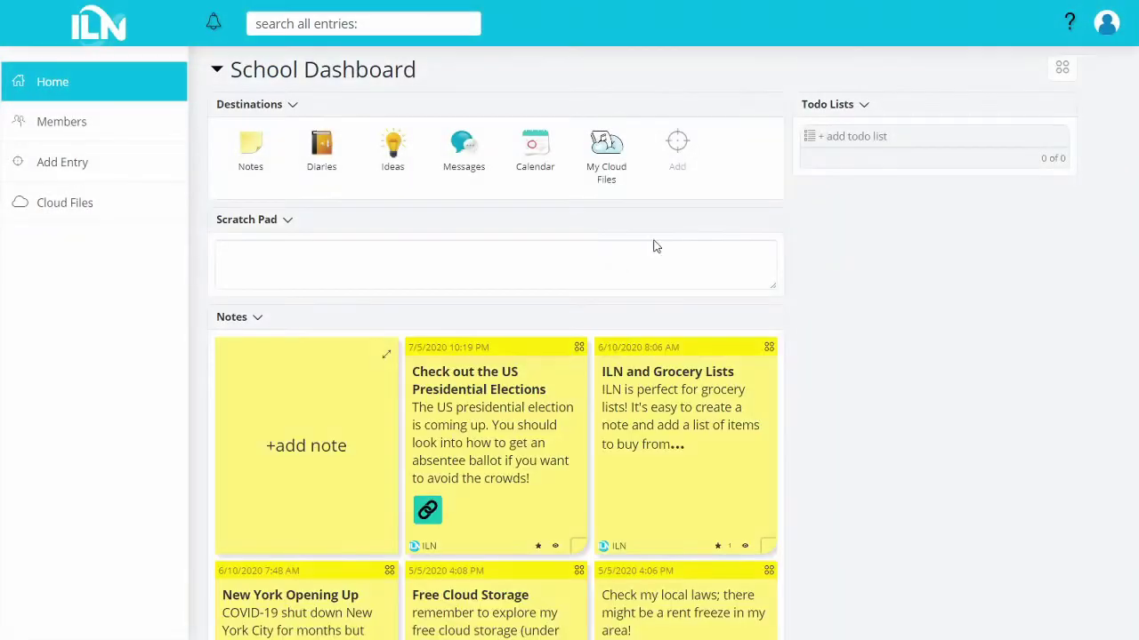
pyautogui.scroll(-2, 382, 356)
pyautogui.scroll(2, 1046, 163)
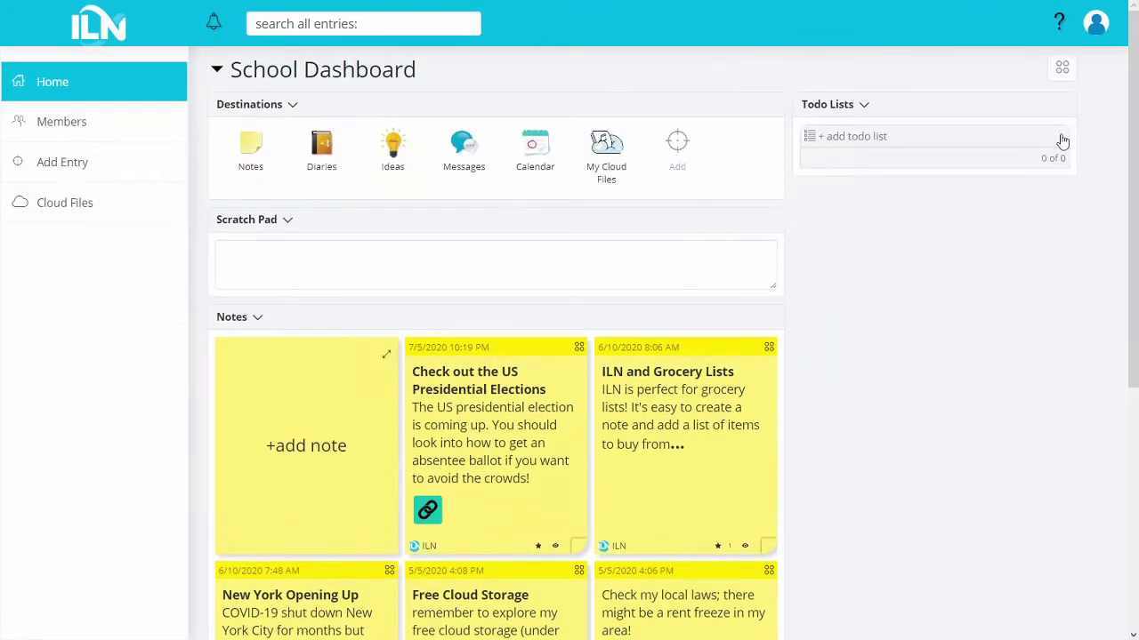
# - Add the Goals component to the School Dashboard
pyautogui.click(1058, 78)
pyautogui.click(1035, 105)
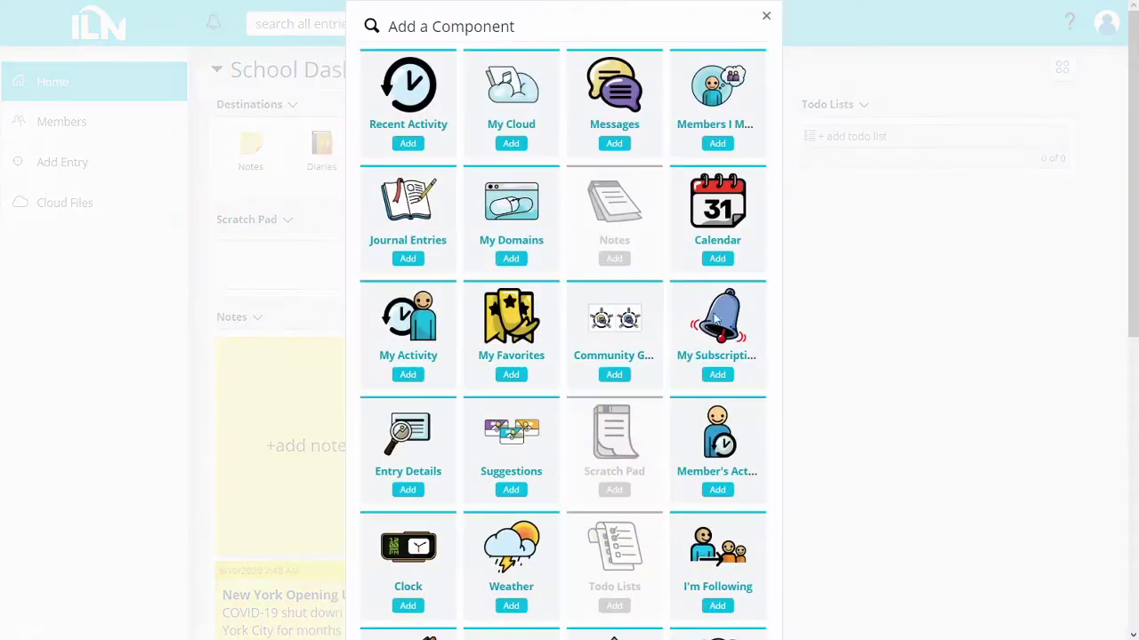
pyautogui.scroll(-3, 648, 362)
pyautogui.scroll(-3, 647, 362)
pyautogui.click(612, 297)
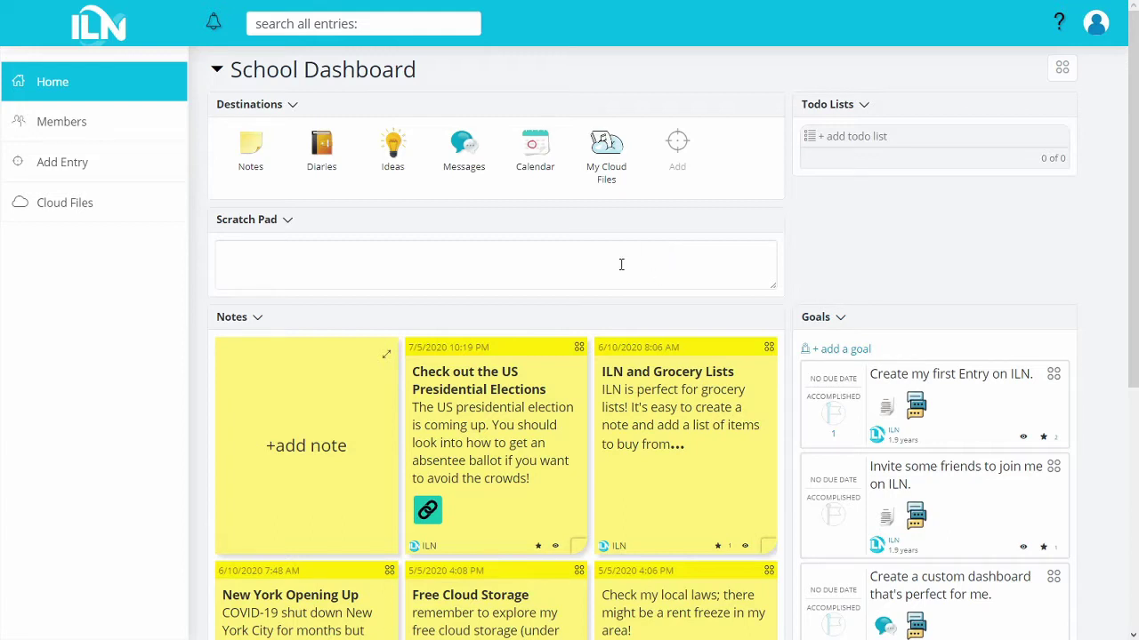
pyautogui.click(565, 267)
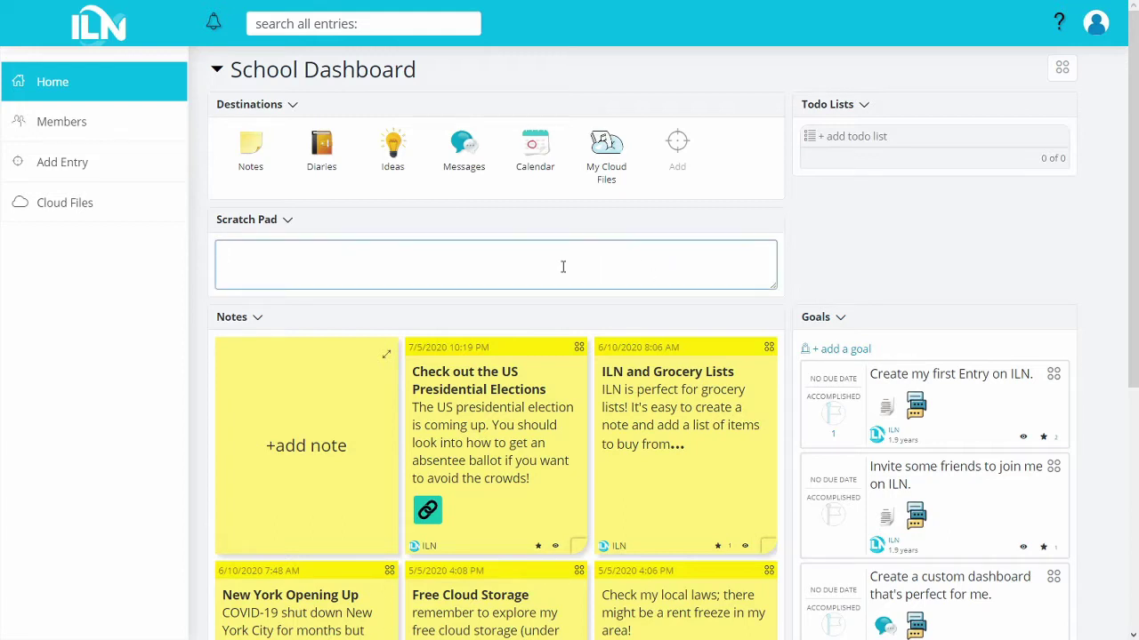
pyautogui.write('https://www.w3.org/standards/webdesign/accessibility')
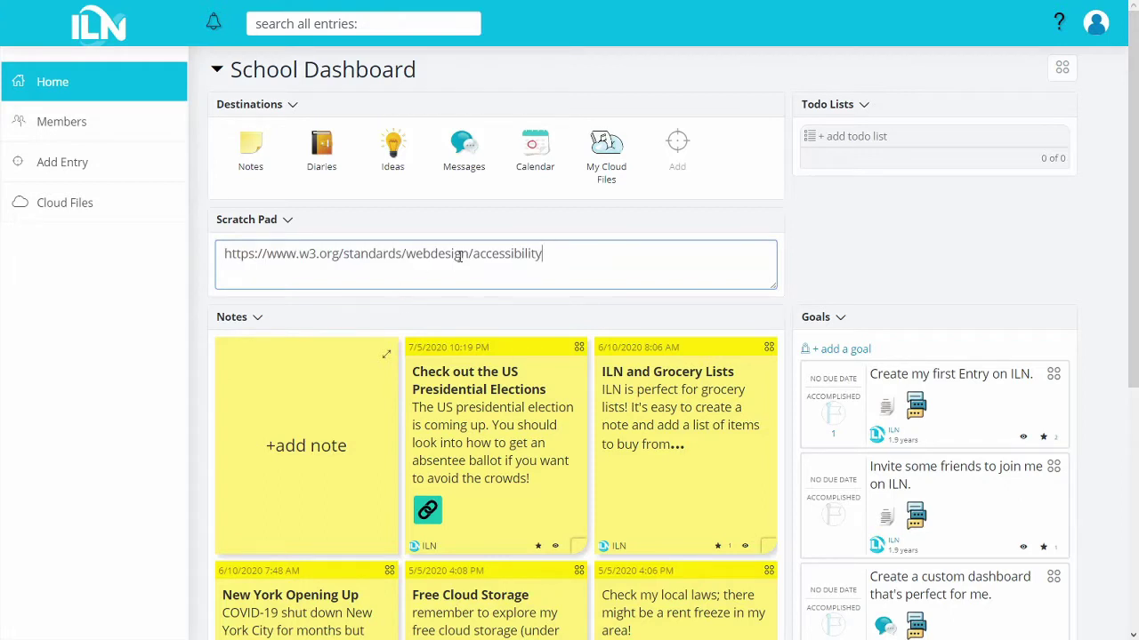
pyautogui.doubleClick(516, 254)
pyautogui.click(546, 230)
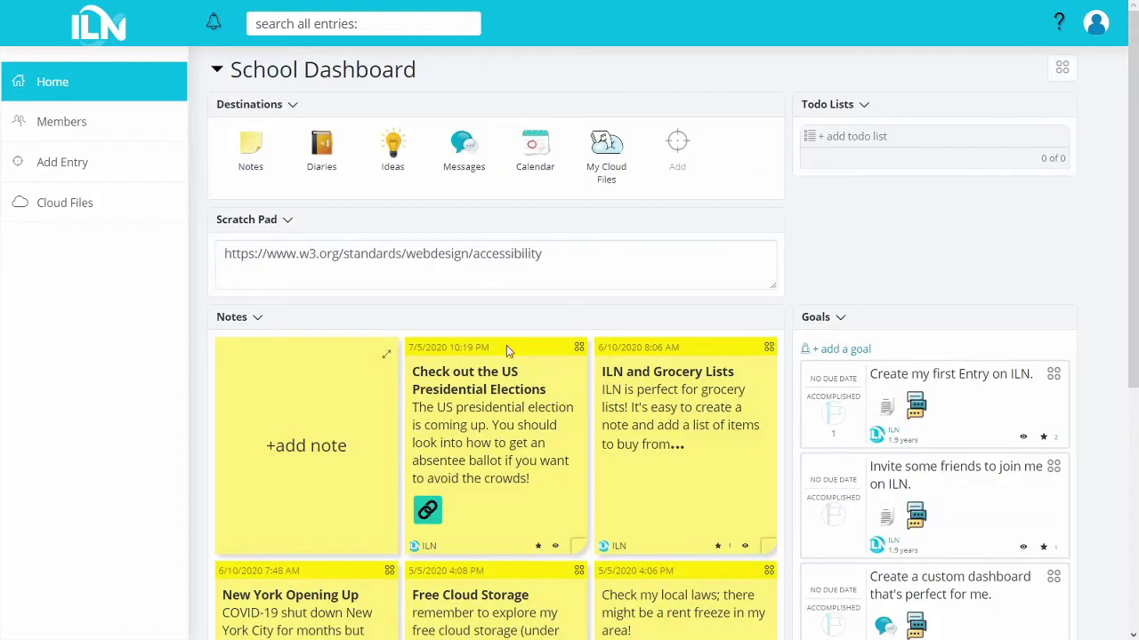
# - Add a note reading "Study ahead of time before class begins" to the Notes component
pyautogui.click(340, 434)
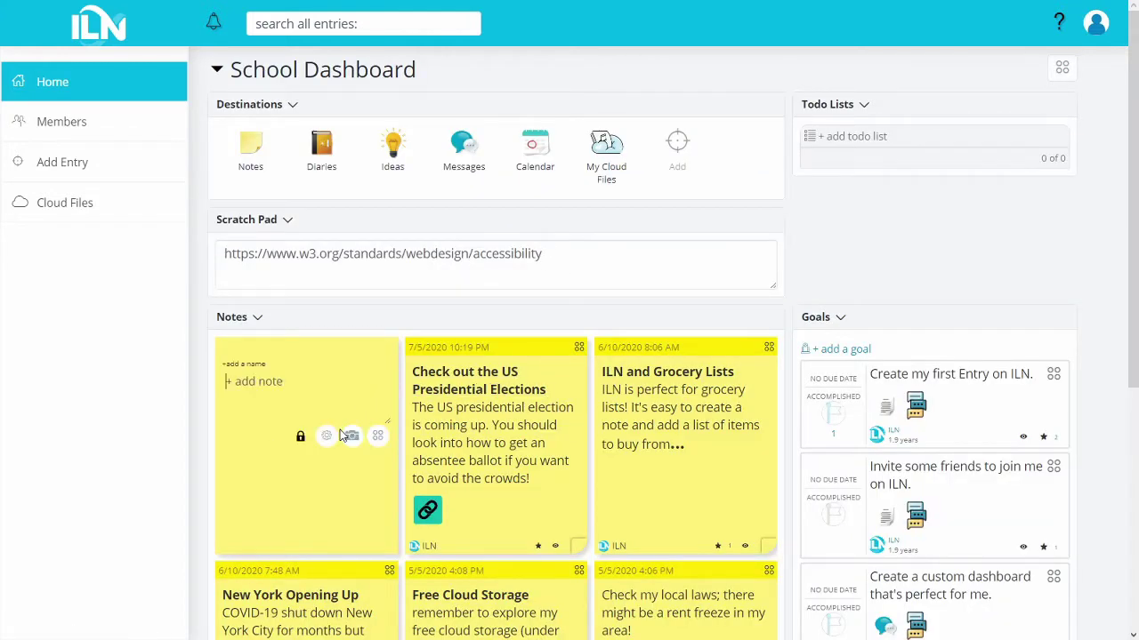
pyautogui.write('Study ahead of time')
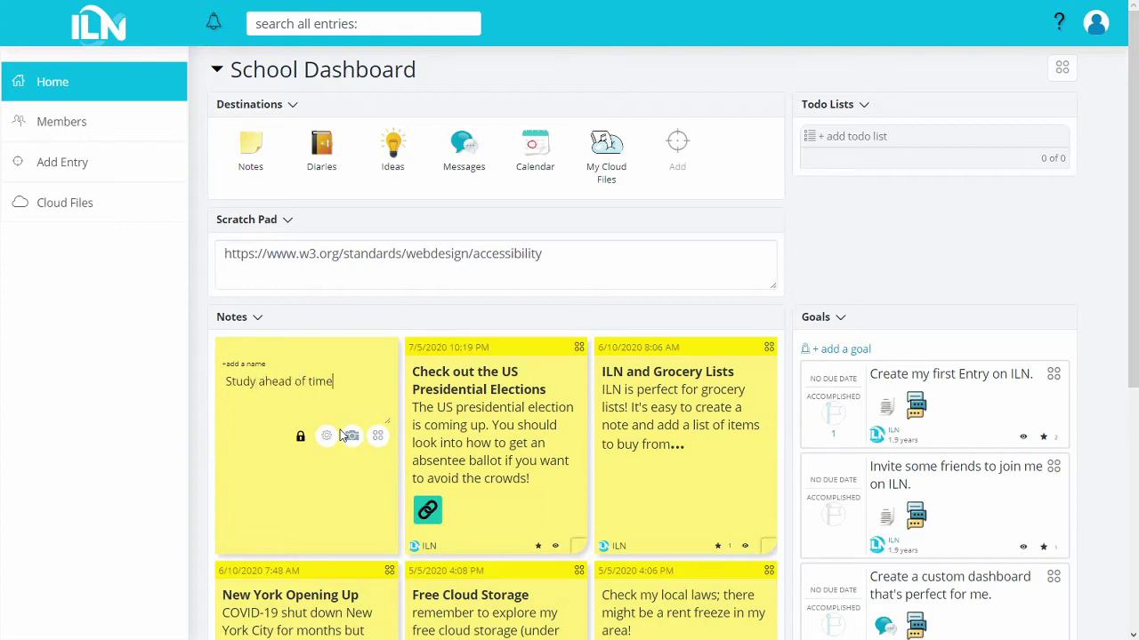
pyautogui.write(' before class begins')
pyautogui.press('Return')
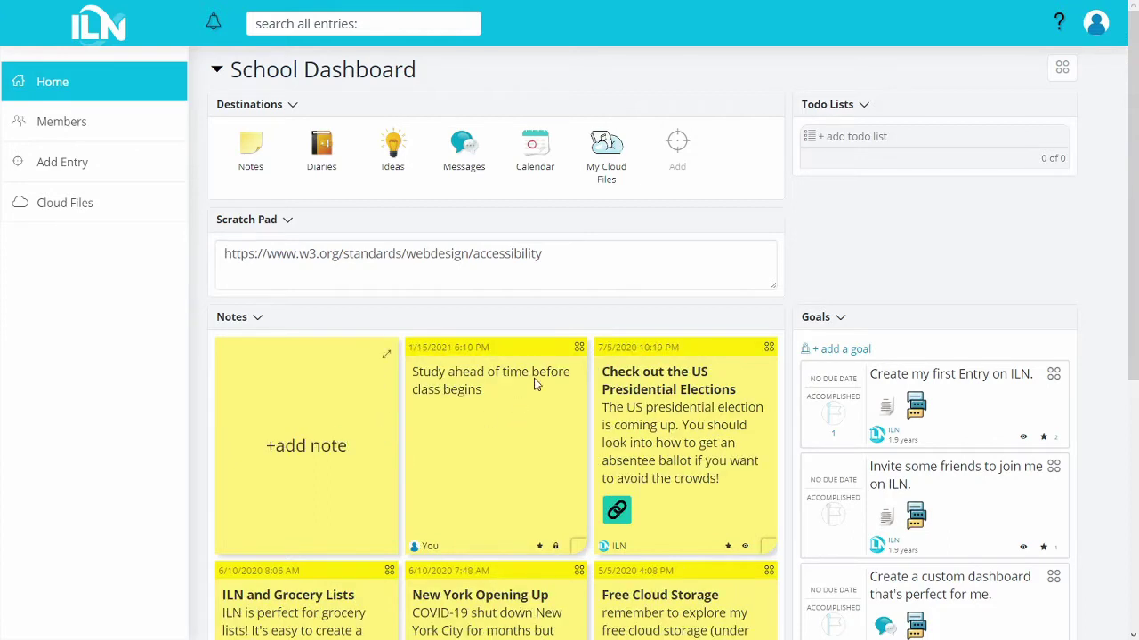
# - Create a todo list named "Thing to do for accessibility"
pyautogui.click(881, 142)
pyautogui.click(876, 171)
pyautogui.write('Thing')
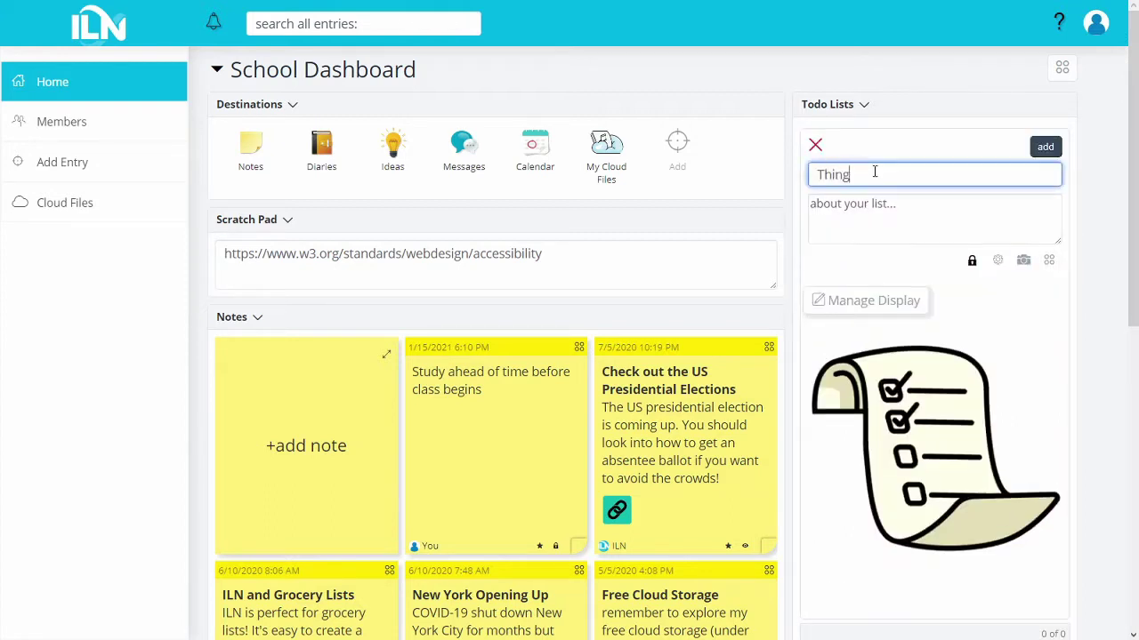
pyautogui.write(' to do for accessibility')
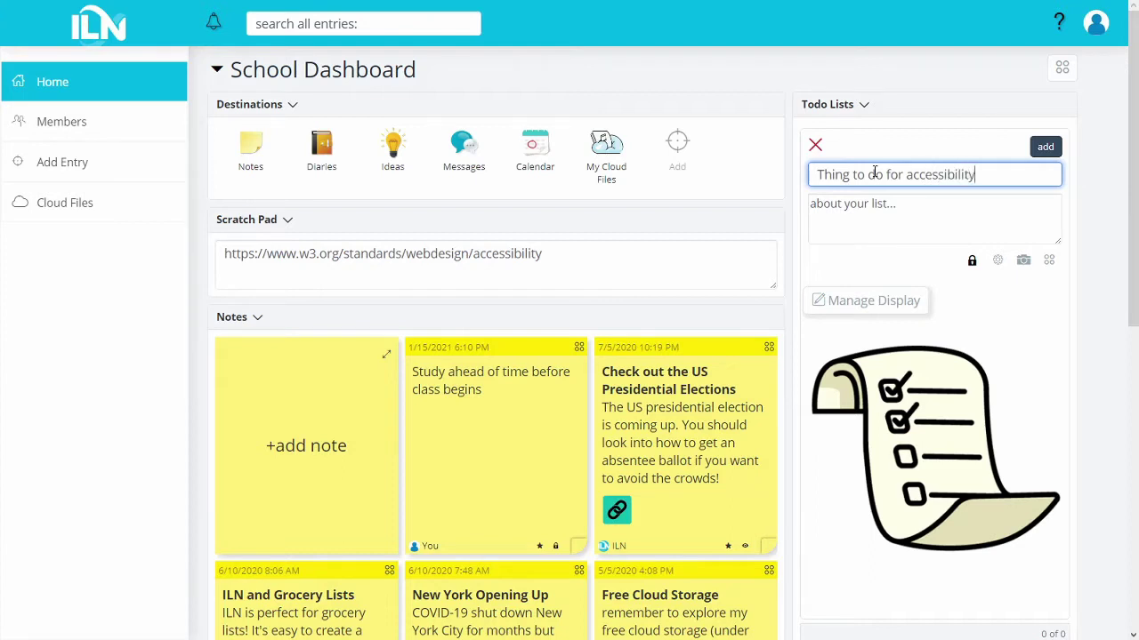
pyautogui.click(1045, 147)
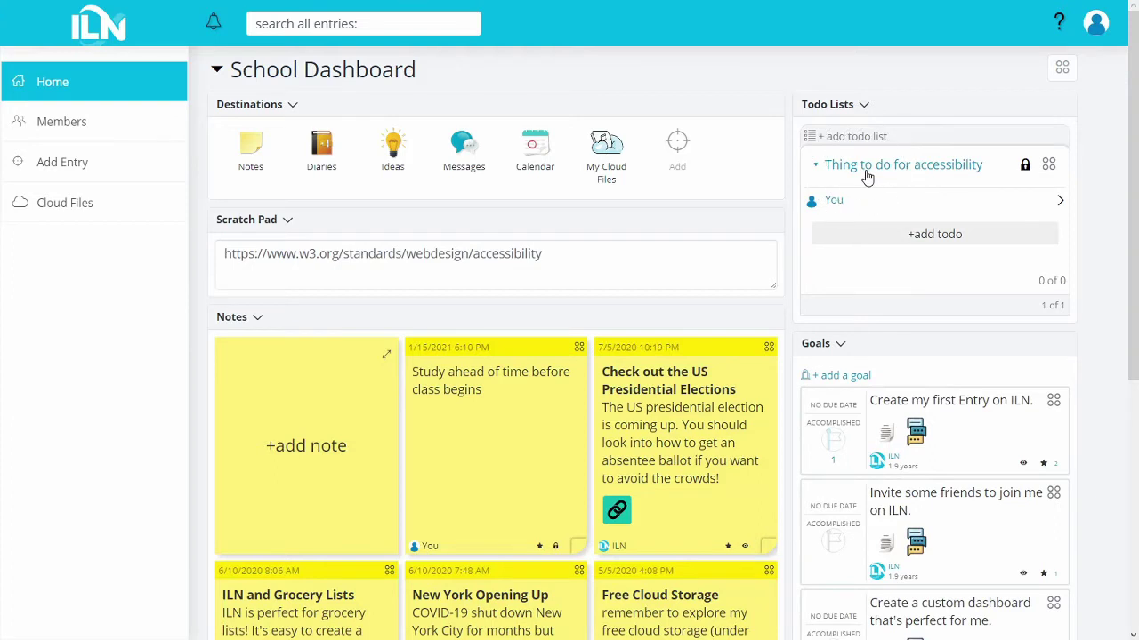
# - Add the todo "get textbook" to the "Thing to do for accessibility" list
pyautogui.click(919, 236)
pyautogui.write('get textbook')
pyautogui.press('Return')
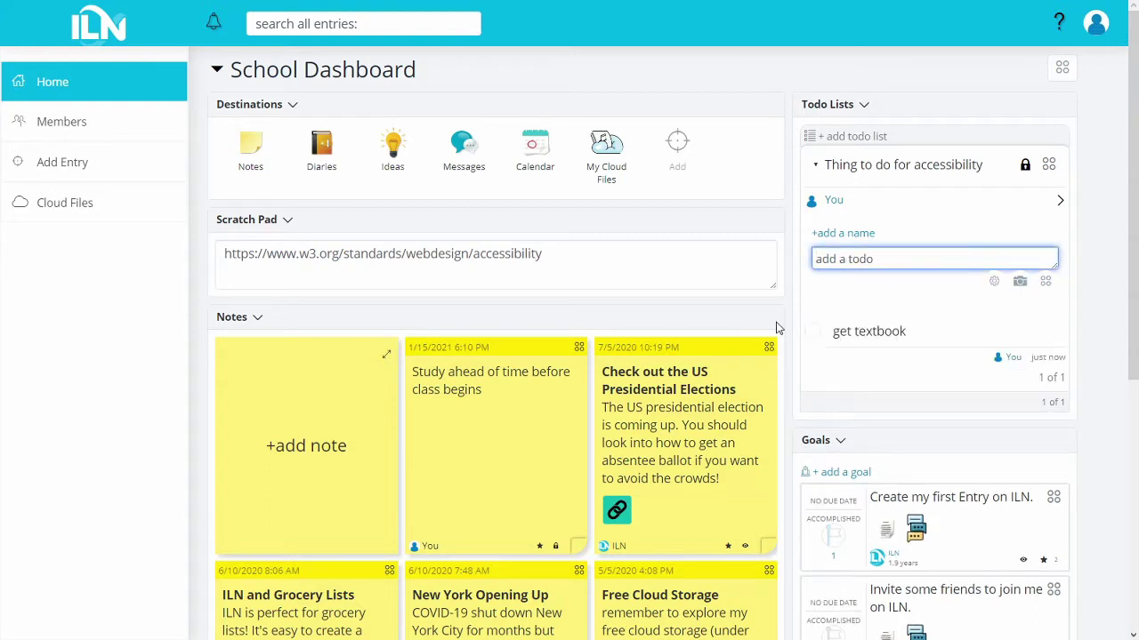
# - Add a goal named "Get an A in Accessibility" to the Goals component
pyautogui.click(841, 472)
pyautogui.click(859, 510)
pyautogui.write('Get an A in accessibility')
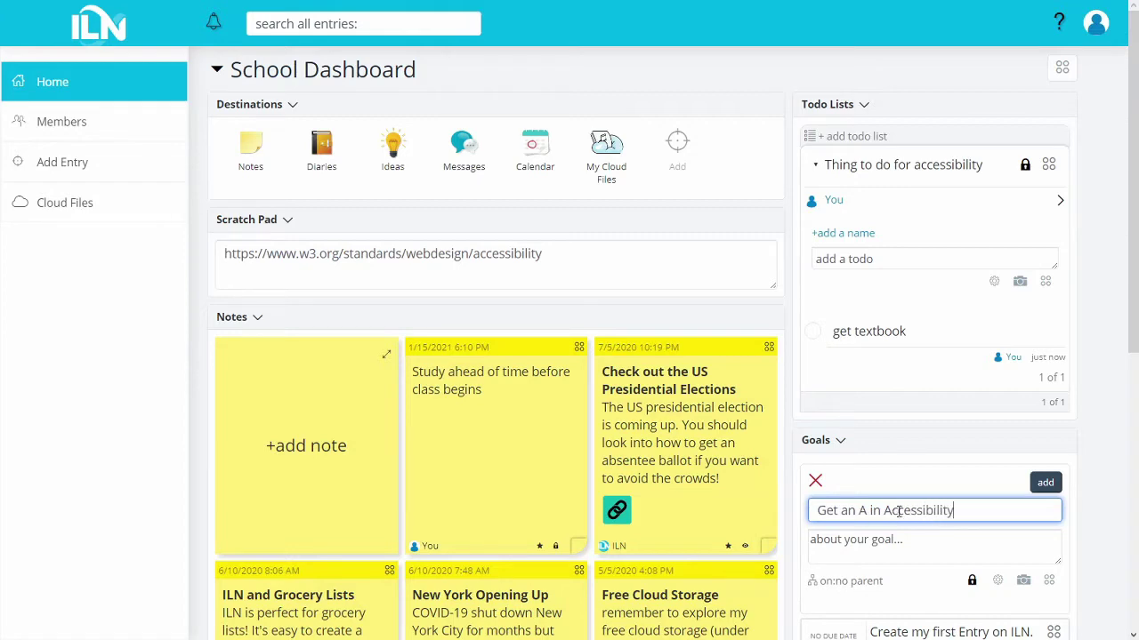
pyautogui.click(1045, 482)
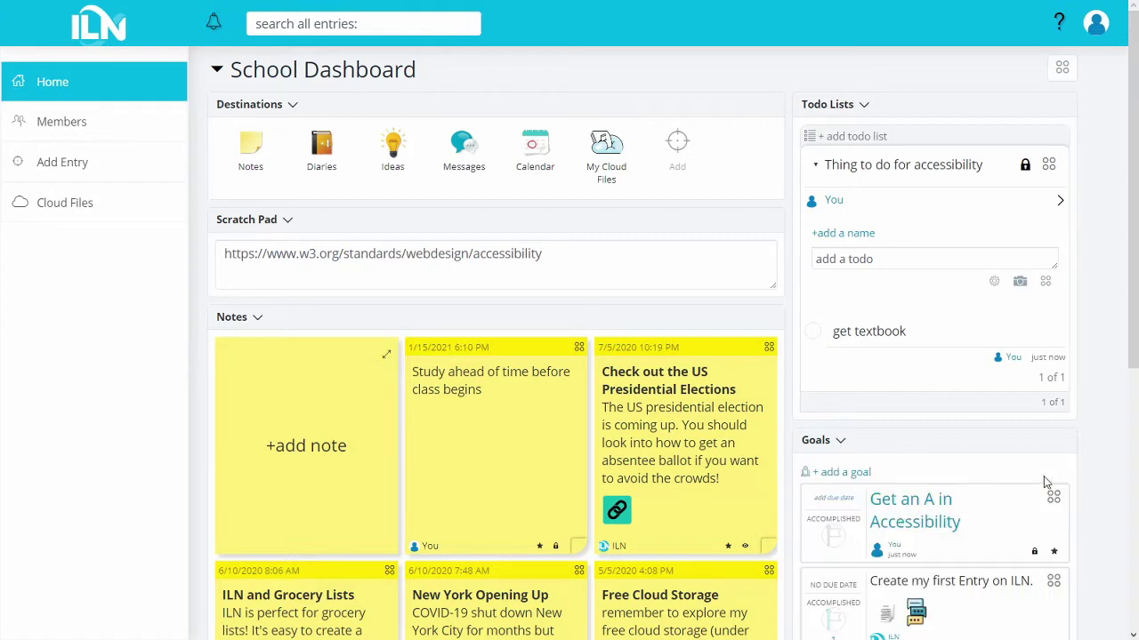
# - Set the due date of the "Get an A in Accessibility" goal to Saturday, May 15, 2021
pyautogui.click(834, 495)
pyautogui.click(636, 237)
pyautogui.click(637, 249)
pyautogui.click(637, 249)
pyautogui.click(637, 249)
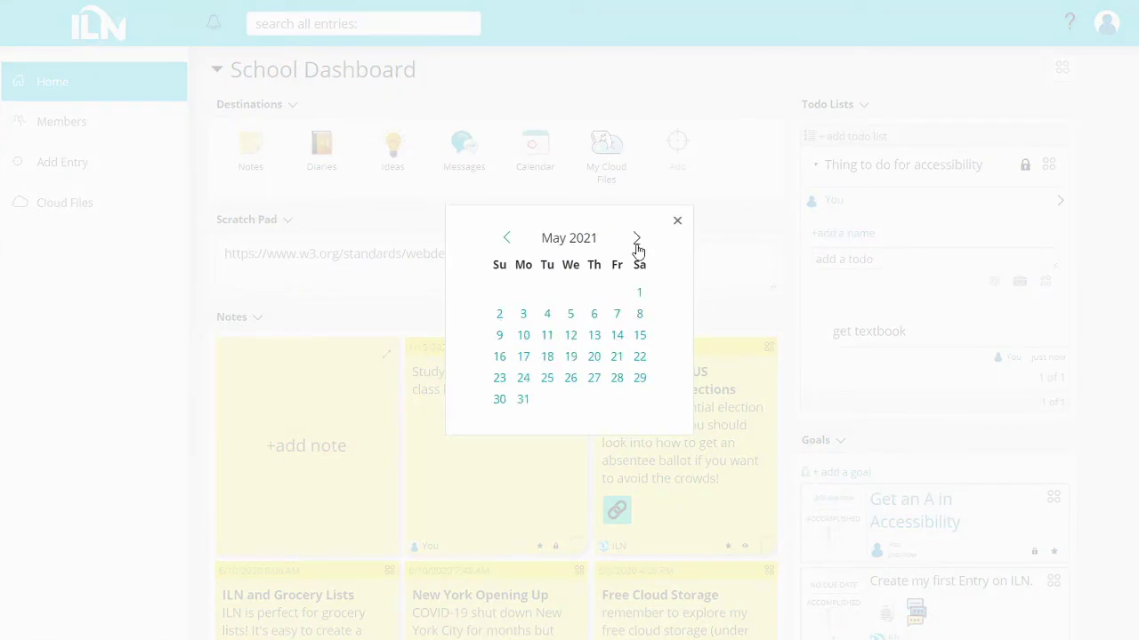
pyautogui.click(641, 338)
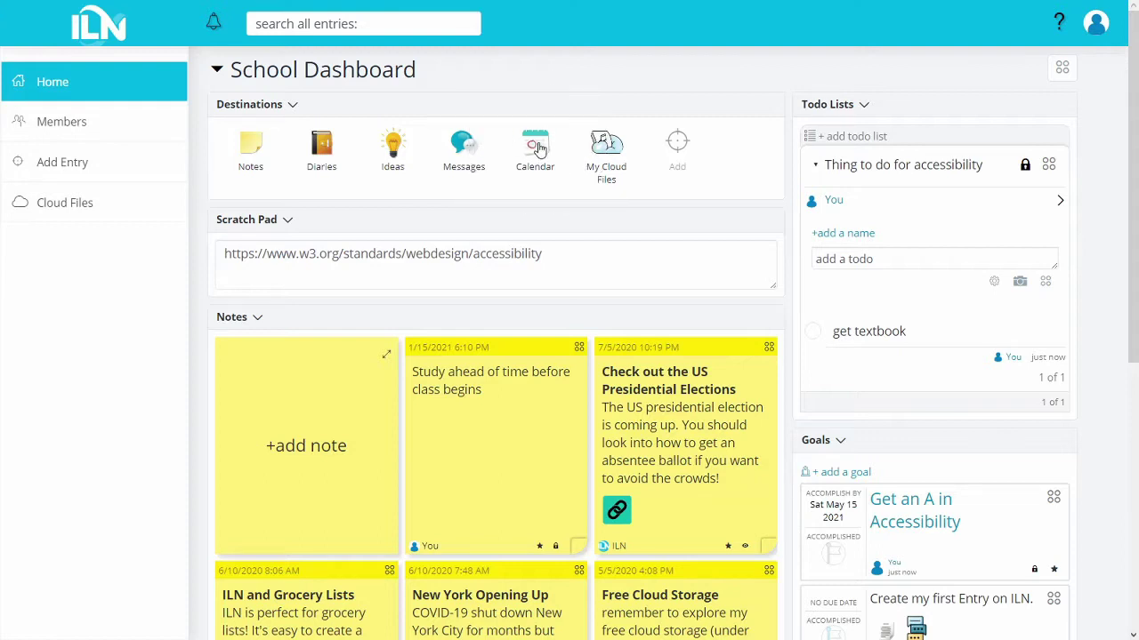
# - Add a calendar event for January 22, 2021, 10:00–11:00 AM reading "Check on getting my textbook and make sure to study ahead of time"
pyautogui.click(536, 146)
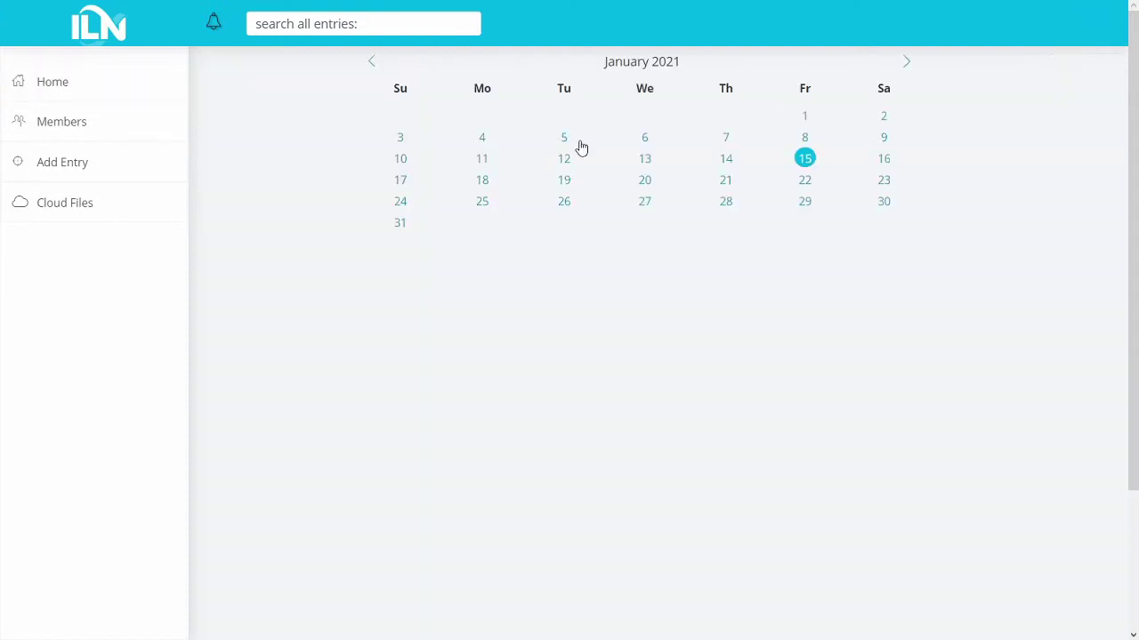
pyautogui.click(805, 181)
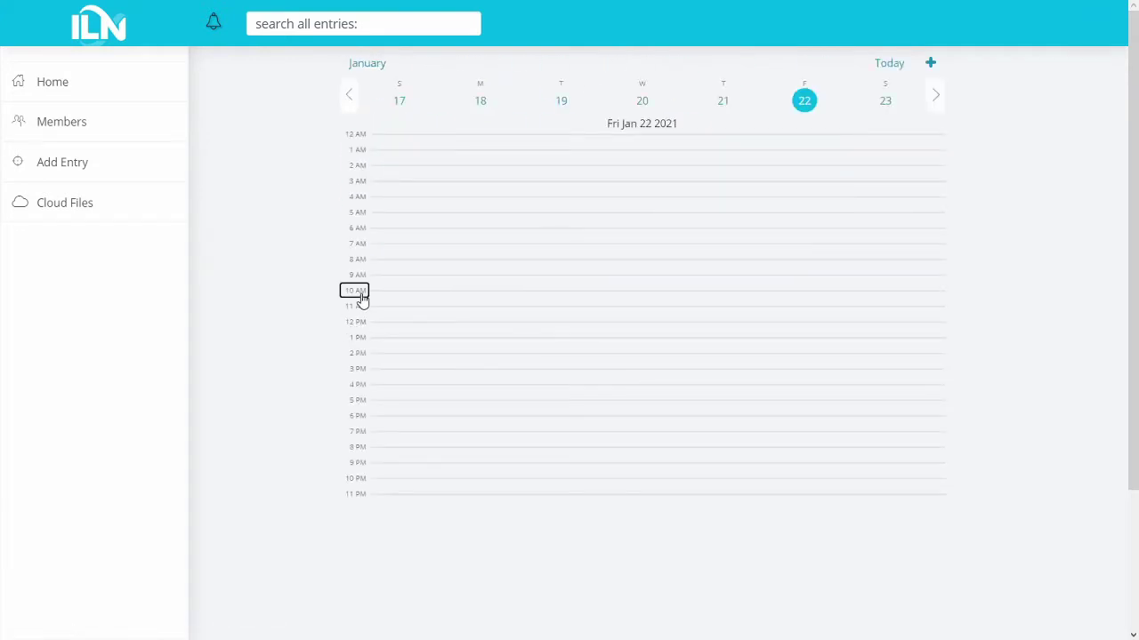
pyautogui.click(355, 291)
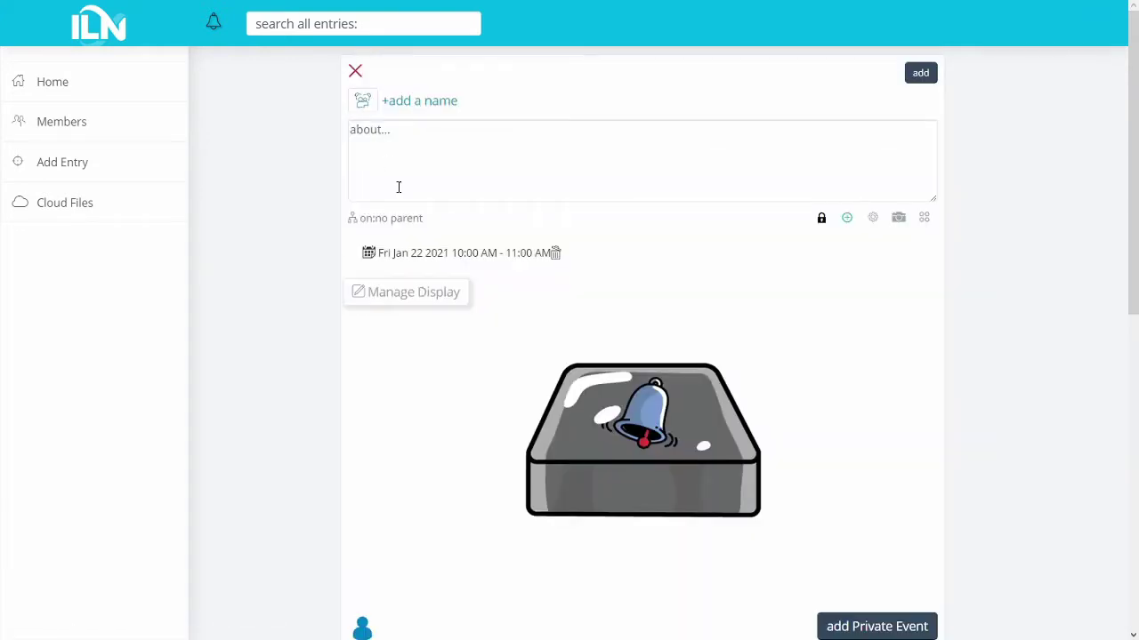
pyautogui.click(432, 183)
pyautogui.write('Ch')
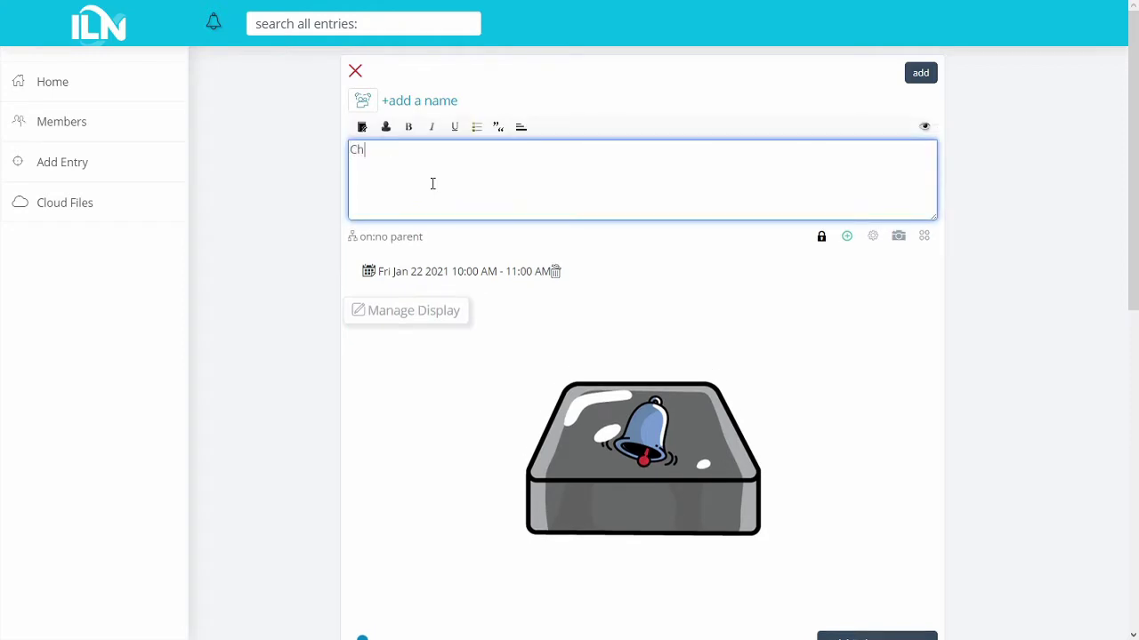
pyautogui.write('eck on getting my texbook and ma')
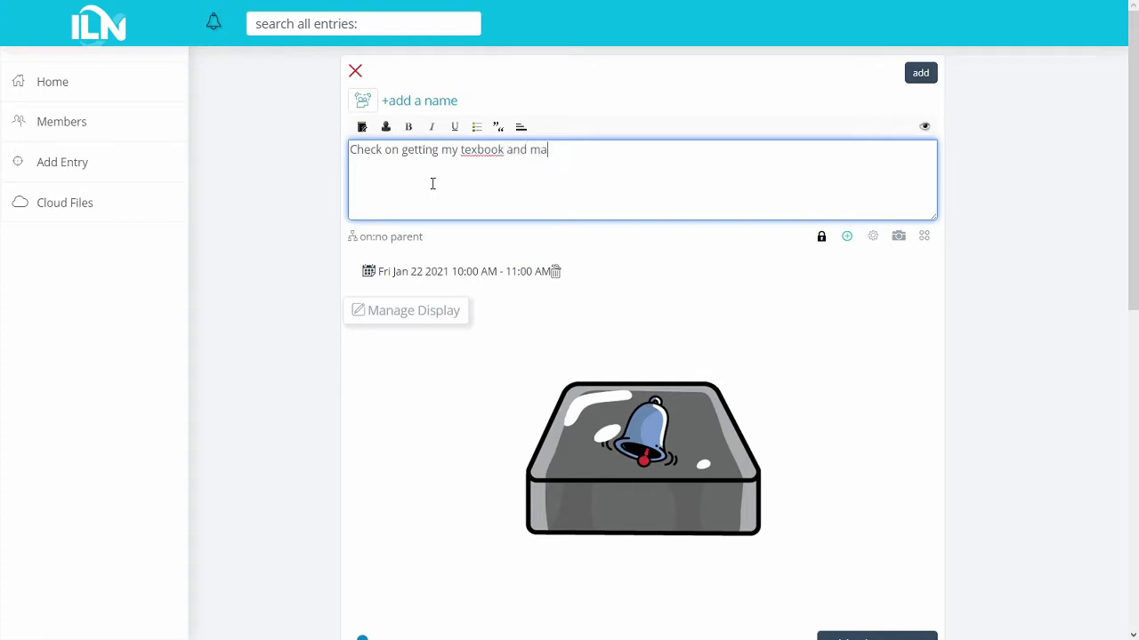
pyautogui.write('ke sure to study ahead of time')
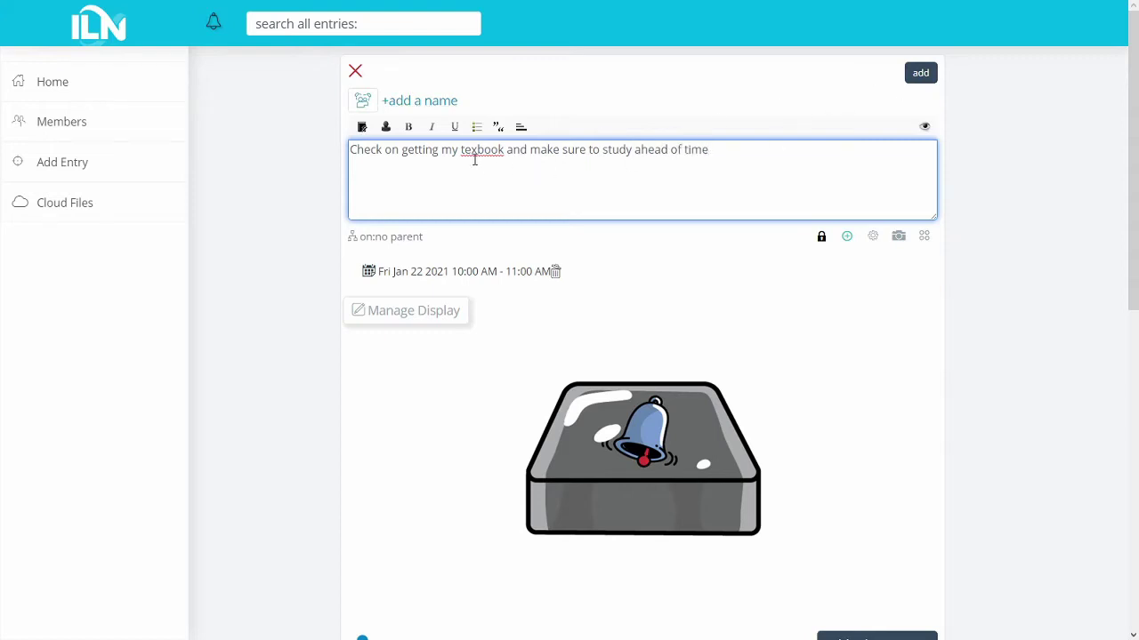
pyautogui.write('t')
pyautogui.click(930, 62)
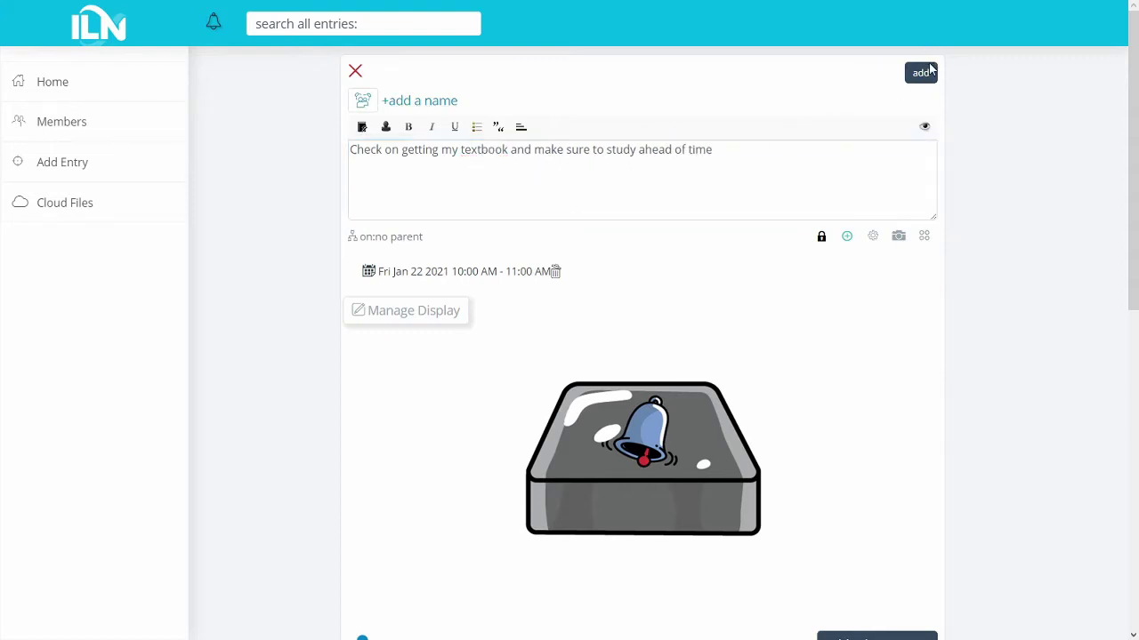
pyautogui.click(928, 73)
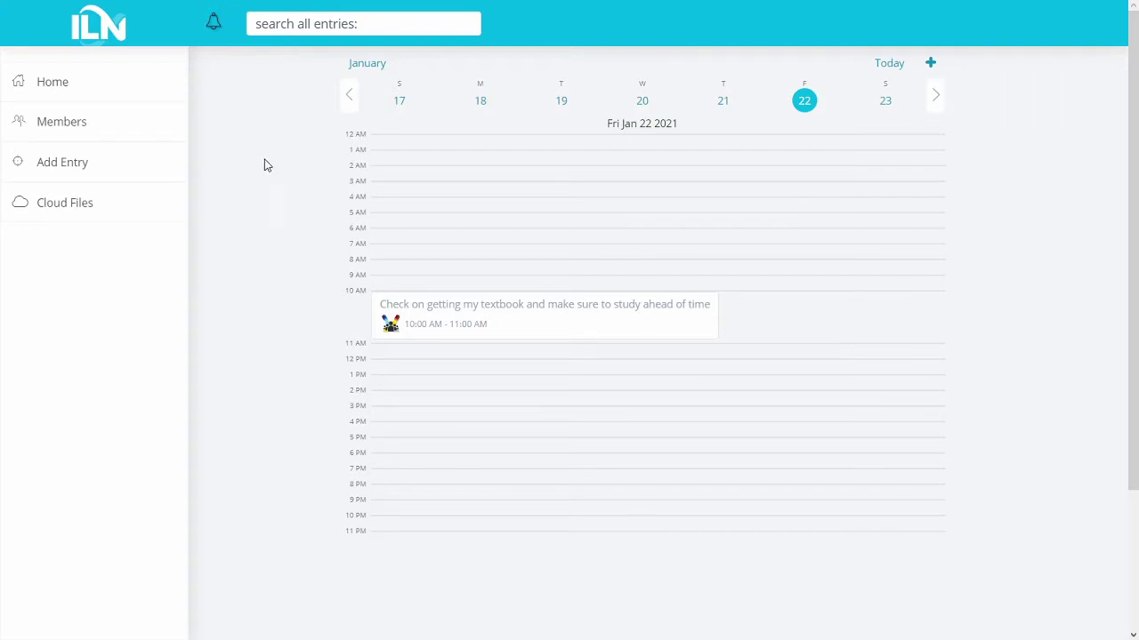
# - On the School Dashboard, open the "Study ahead of time before class begins" note for editing and expand the "Thing to do for accessibility" todo list
pyautogui.click(169, 94)
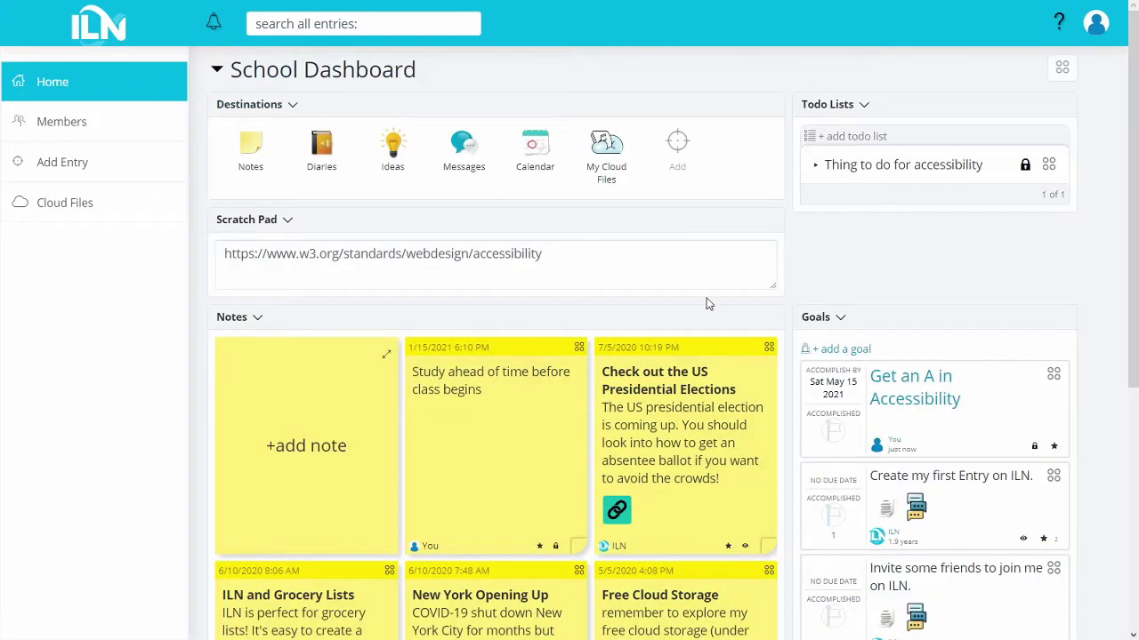
pyautogui.click(378, 80)
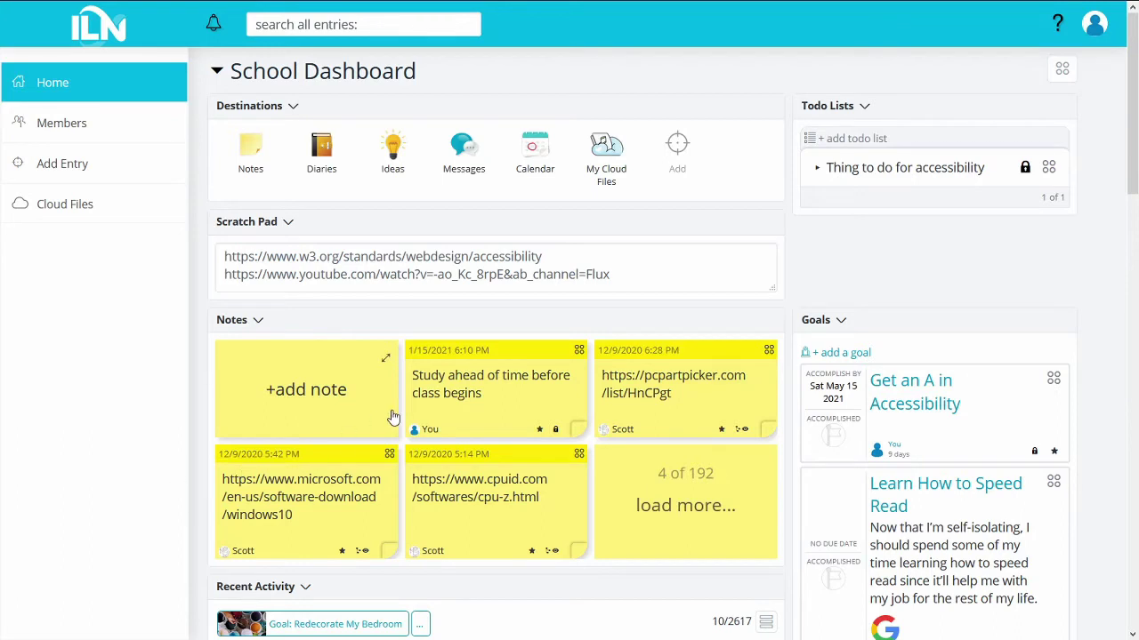
pyautogui.click(462, 368)
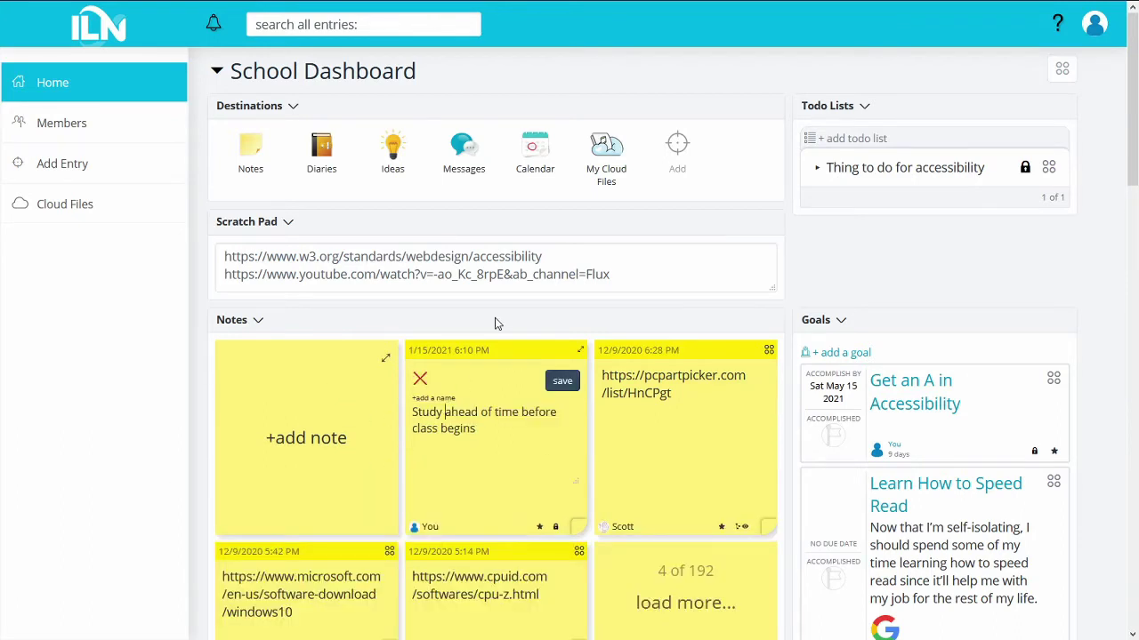
pyautogui.click(905, 167)
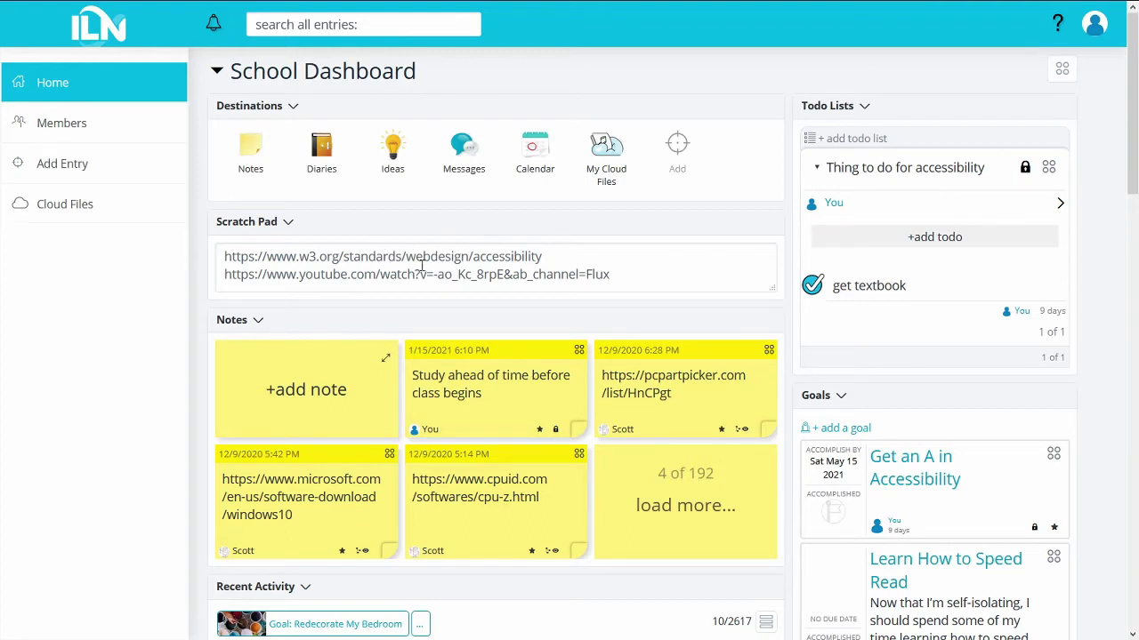
# - Start a new entry, change its type to Note and name it "Things you can learn about accessibility"
pyautogui.click(128, 182)
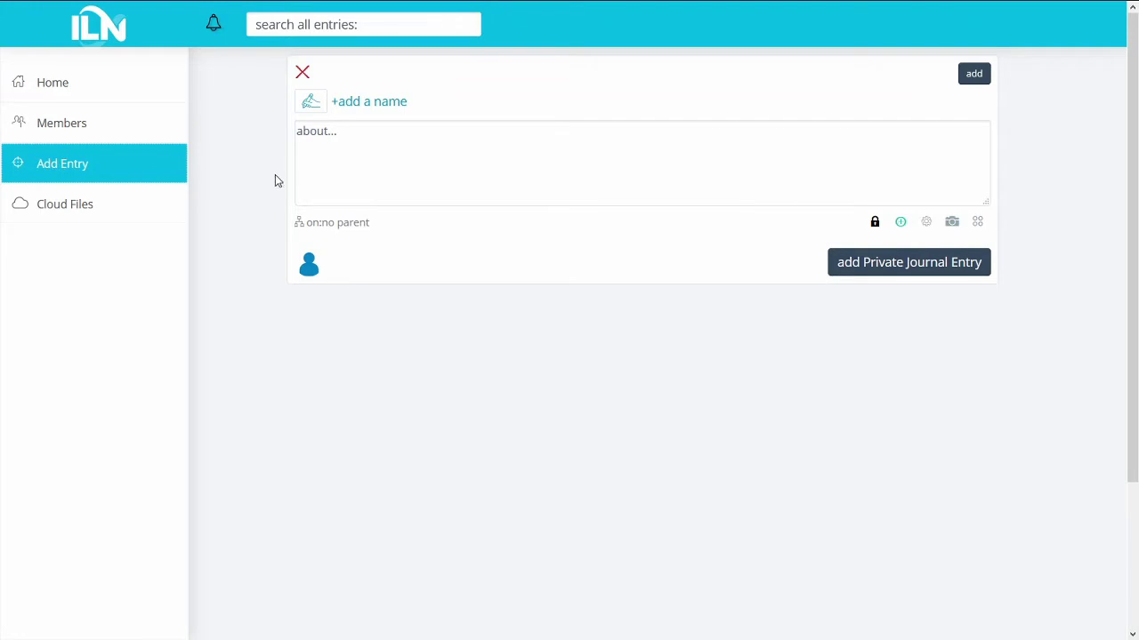
pyautogui.click(311, 105)
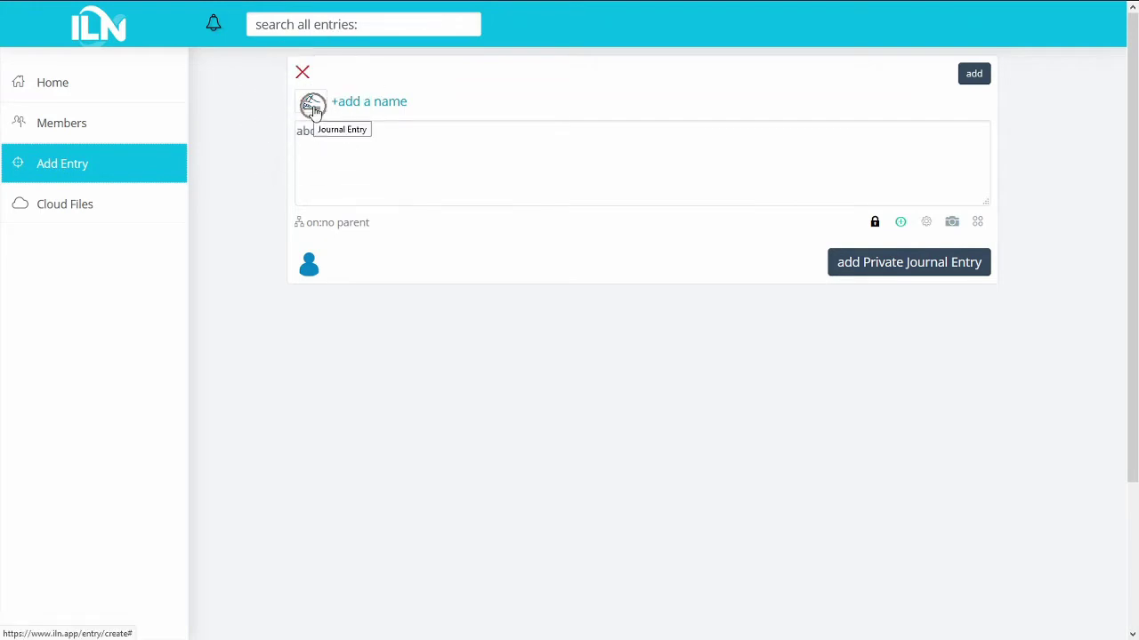
pyautogui.click(312, 105)
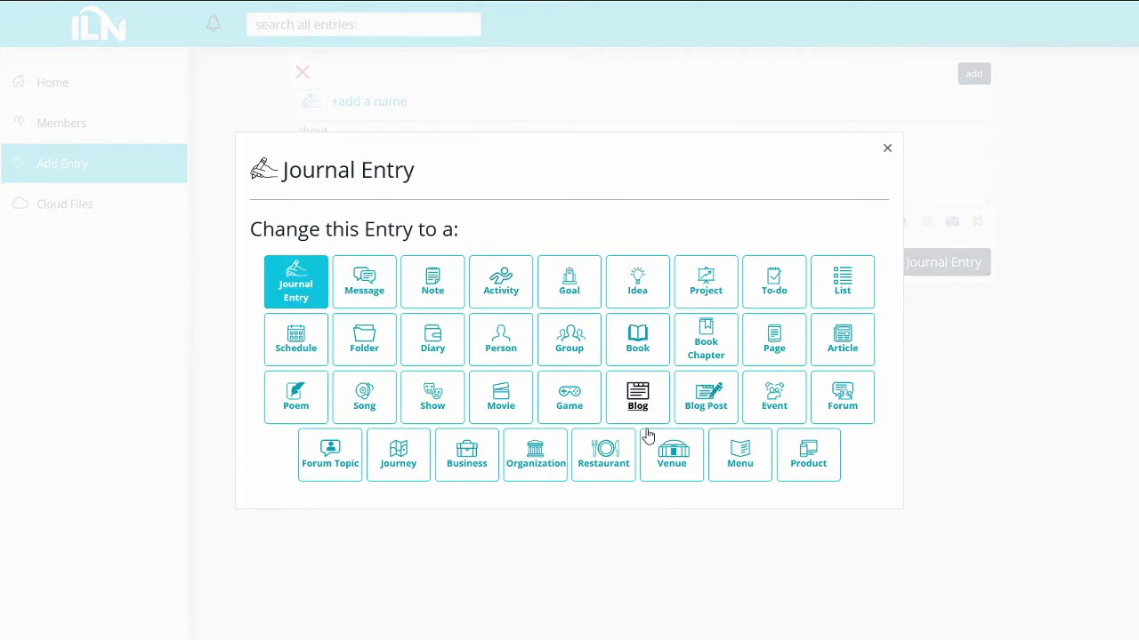
pyautogui.click(435, 300)
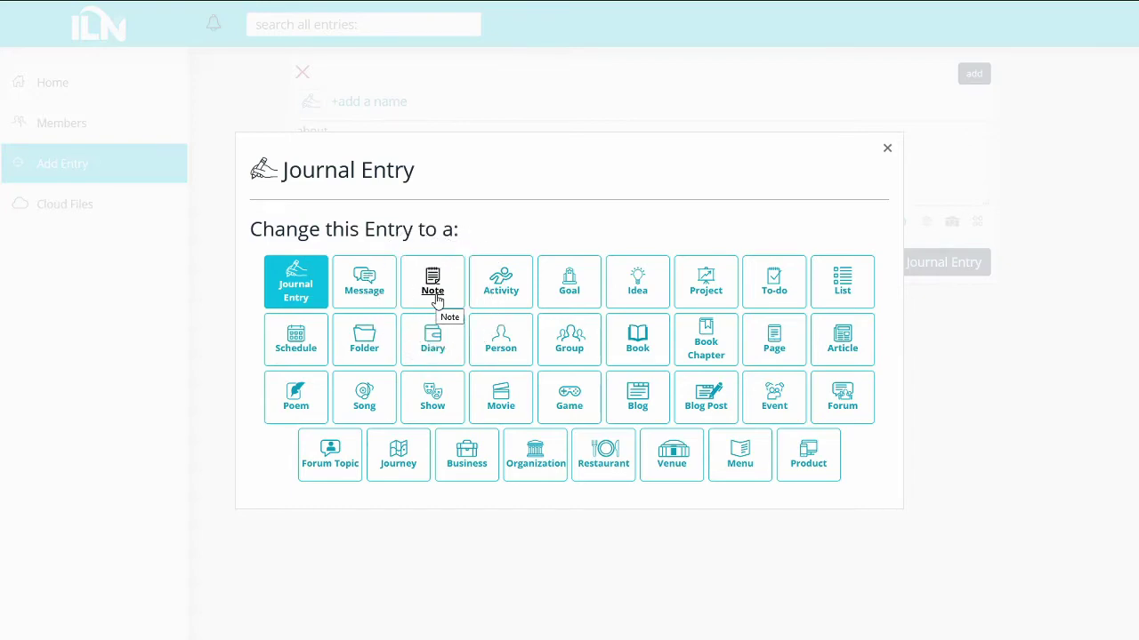
pyautogui.click(365, 103)
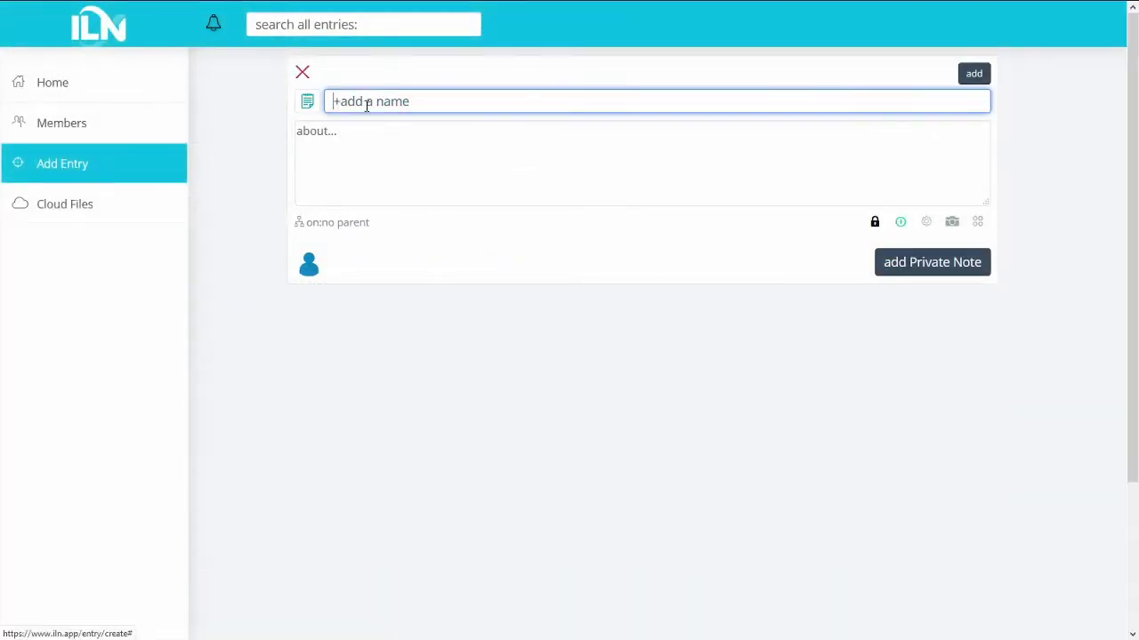
pyautogui.write('Thing')
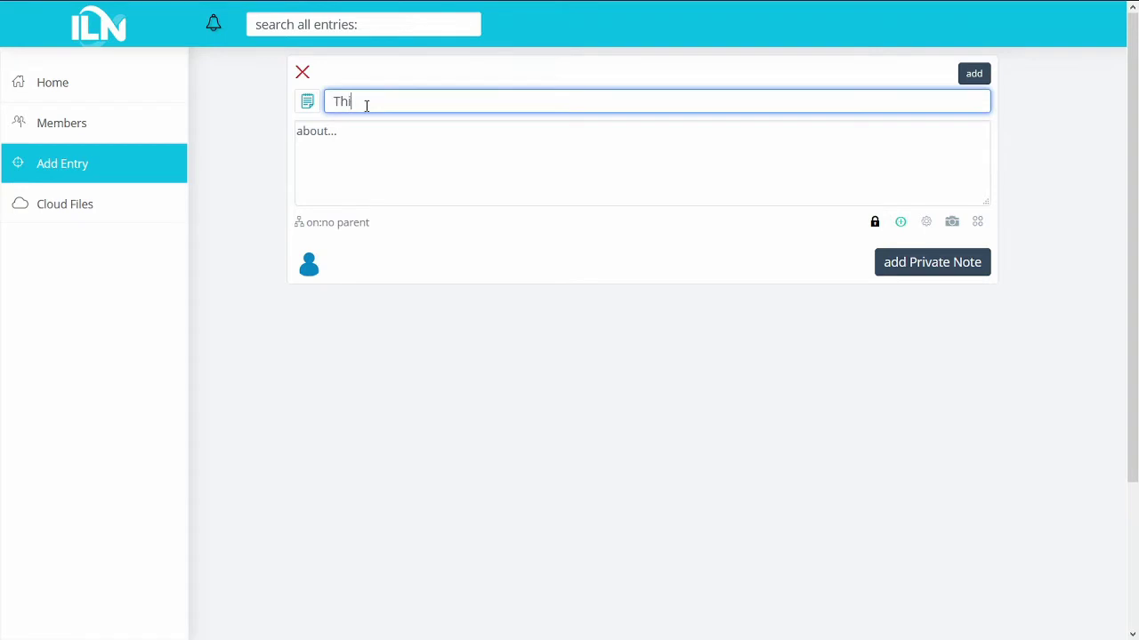
pyautogui.press('BackSpace')
pyautogui.press('BackSpace')
pyautogui.write('ngs you can learn about accessibility')
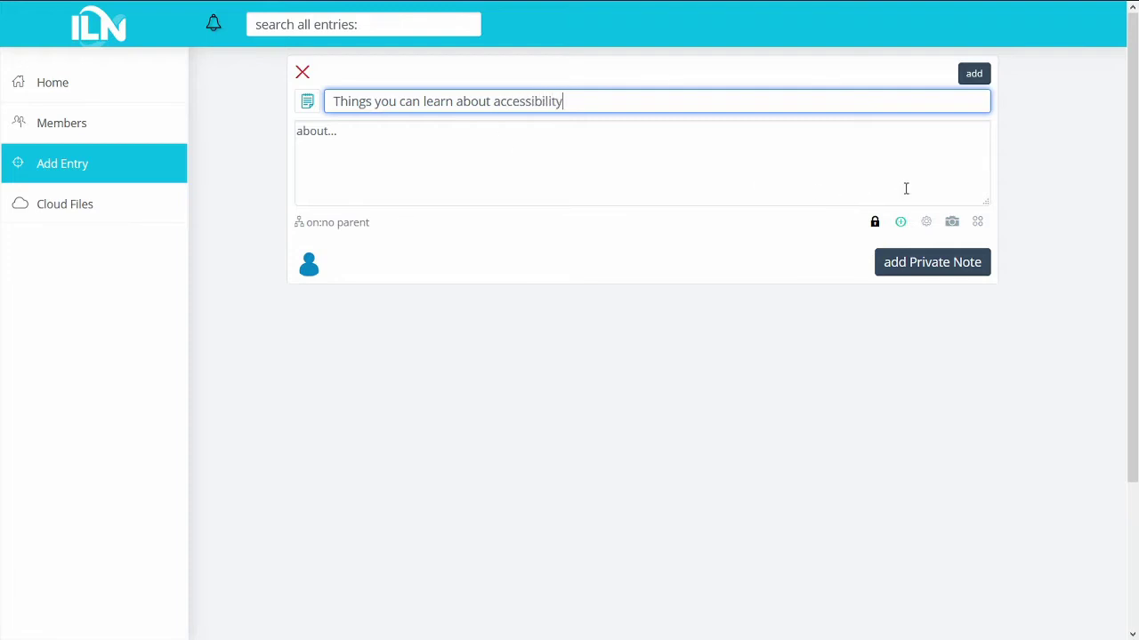
# - Add a Todos component to the new note and save it as a private note
pyautogui.click(926, 222)
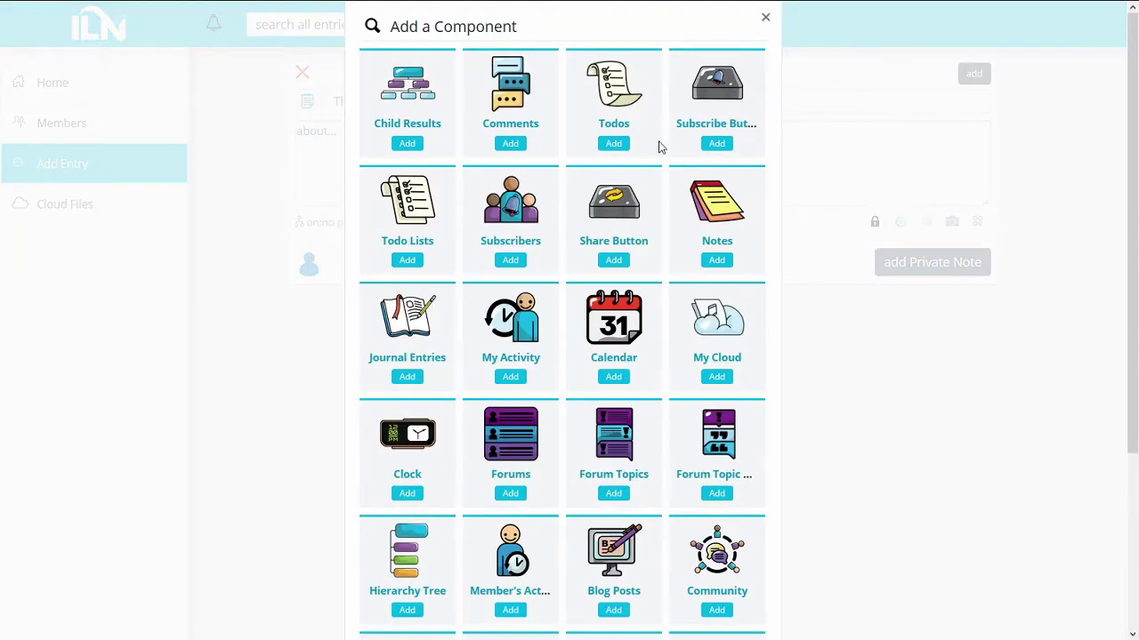
pyautogui.click(614, 145)
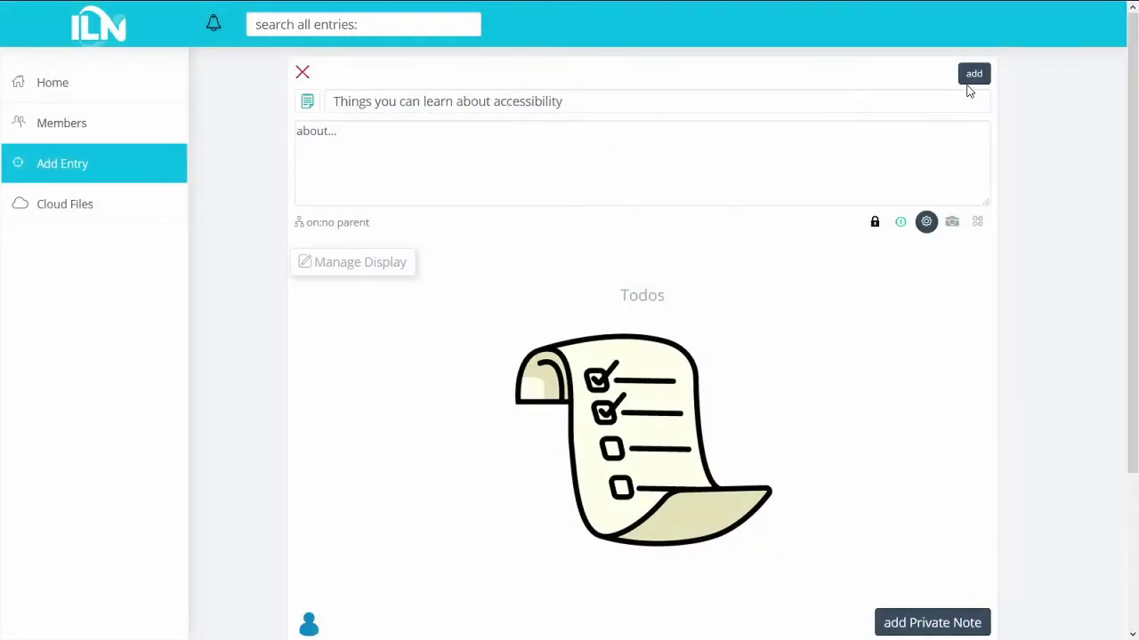
pyautogui.click(972, 79)
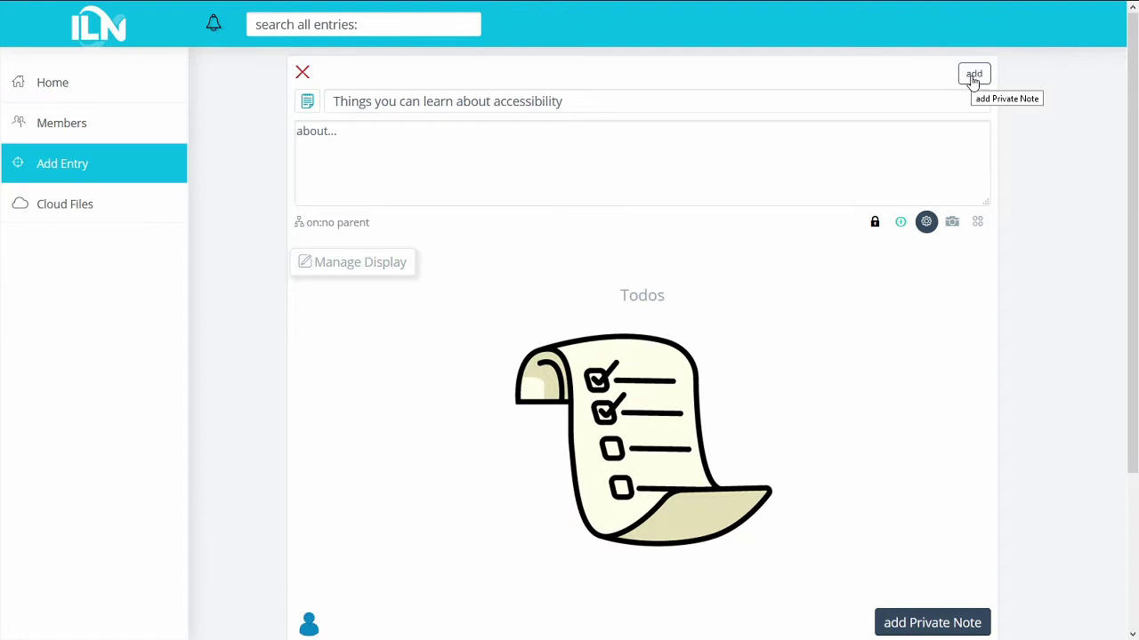
pyautogui.click(973, 78)
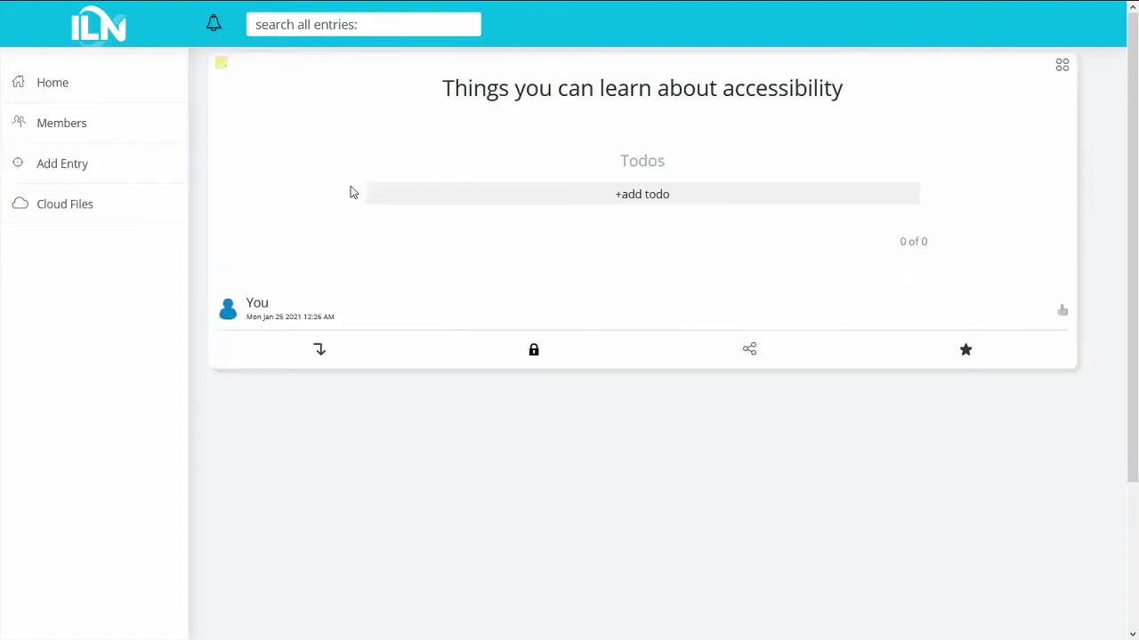
# - Return to the School Dashboard and copy the w3.org accessibility link from the Scratch Pad
pyautogui.click(131, 100)
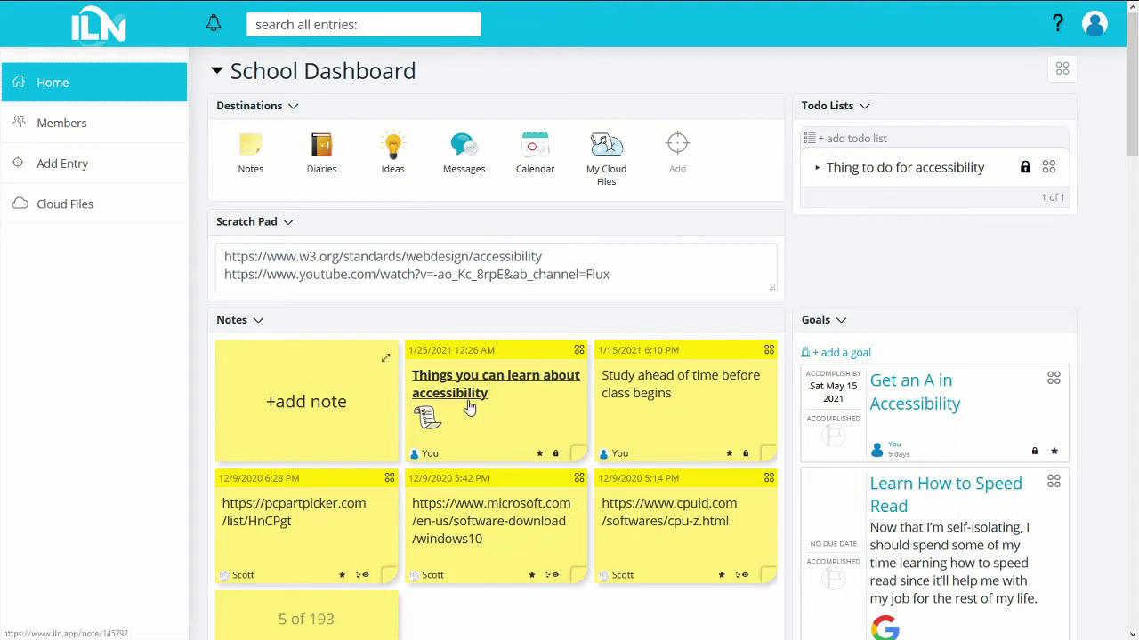
pyautogui.tripleClick(457, 260)
pyautogui.hotkey('ctrl', 'c')
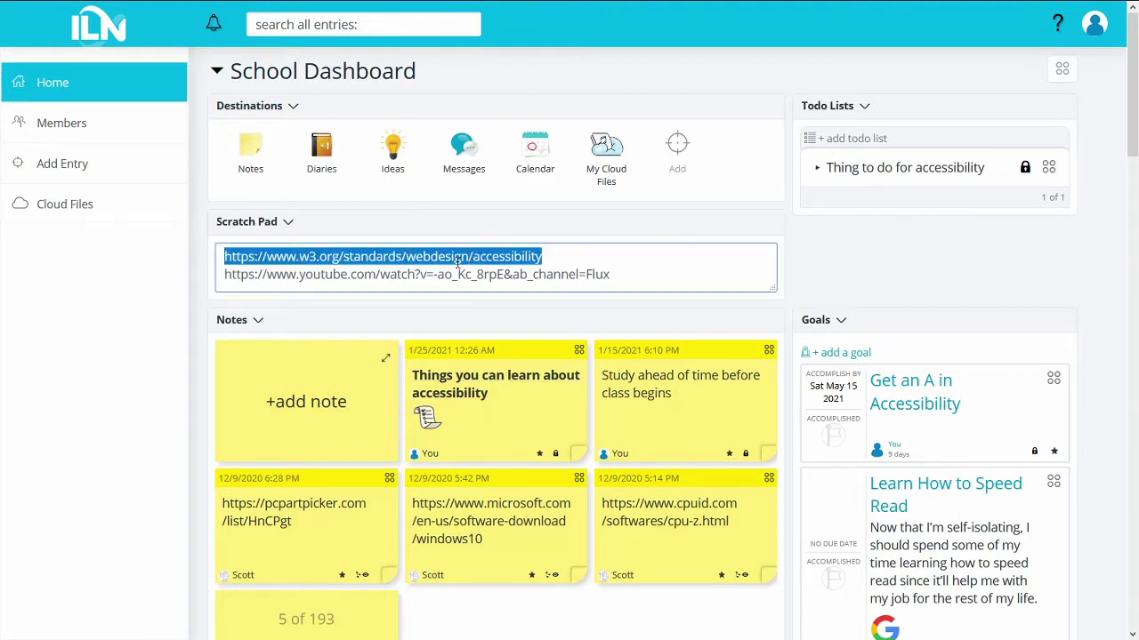
# - Open the "Things you can learn about accessibility" note and add the todo "use proper headers" to it
pyautogui.click(470, 389)
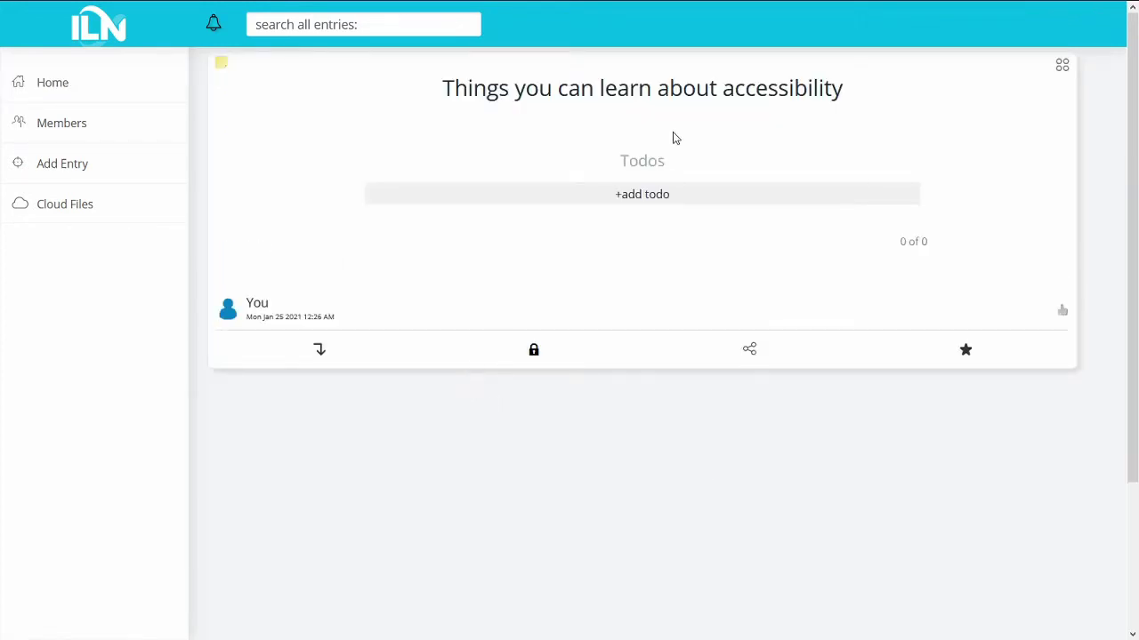
pyautogui.click(637, 195)
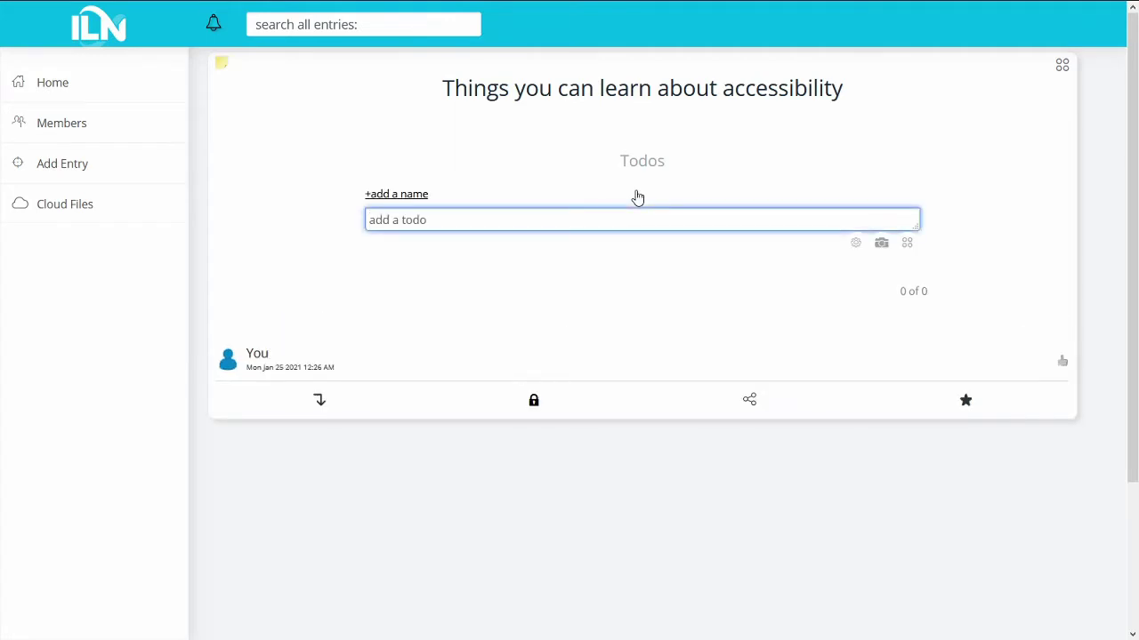
pyautogui.write('use p')
pyautogui.write('r ')
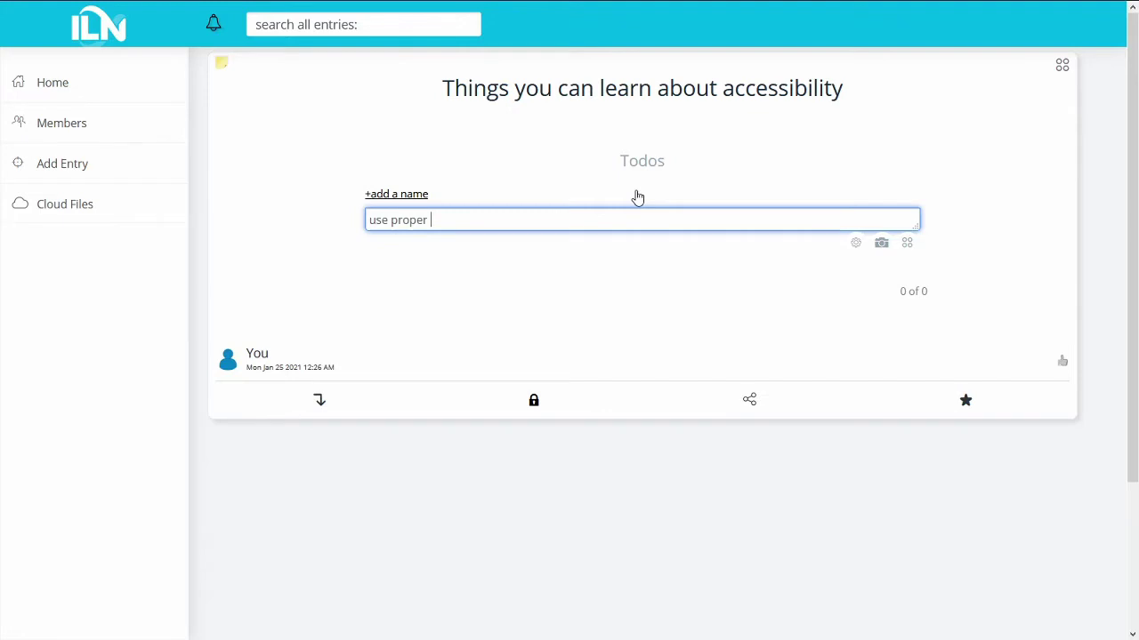
pyautogui.write('headers')
pyautogui.press('Return')
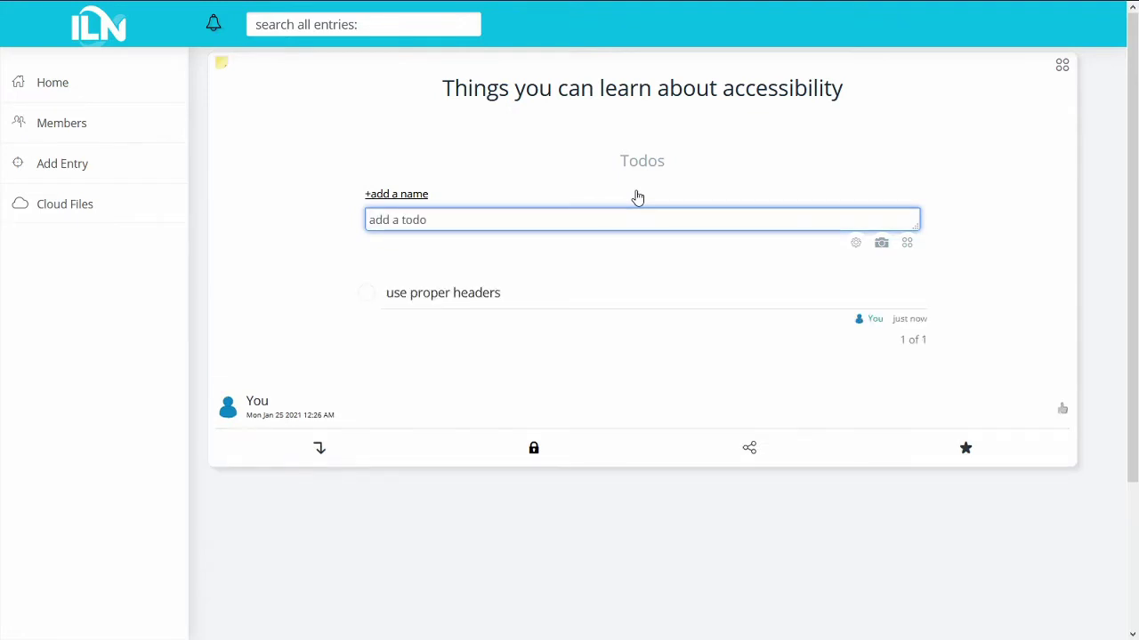
# - Add the todo "navigation for screen readers" to the accessibility note
pyautogui.write('bav')
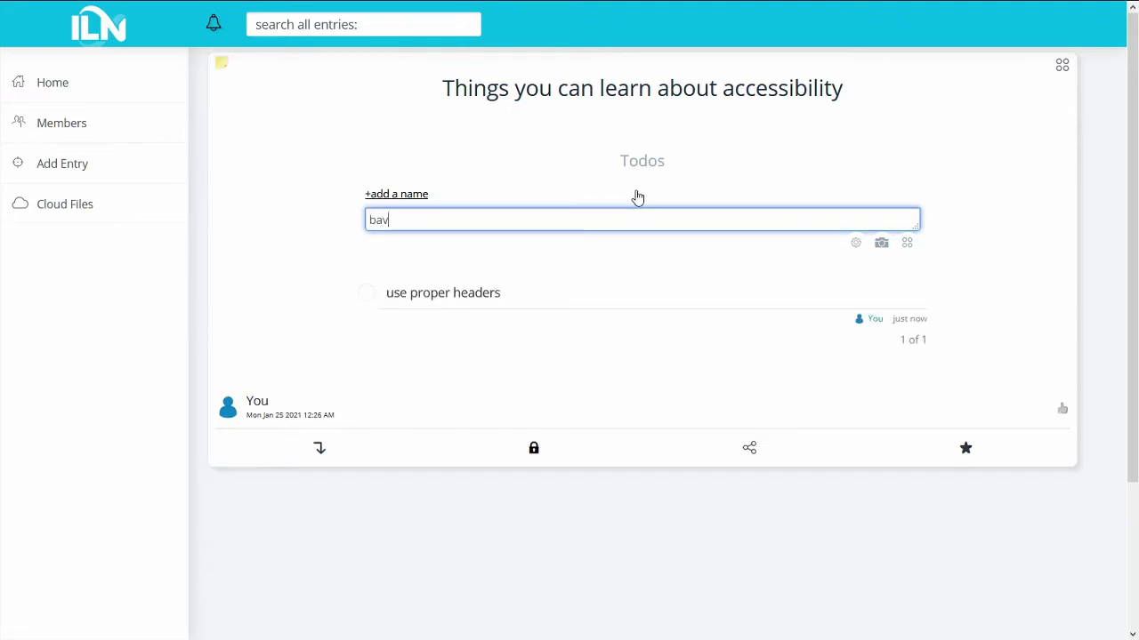
pyautogui.press('BackSpace')
pyautogui.write('navigation for screen readers')
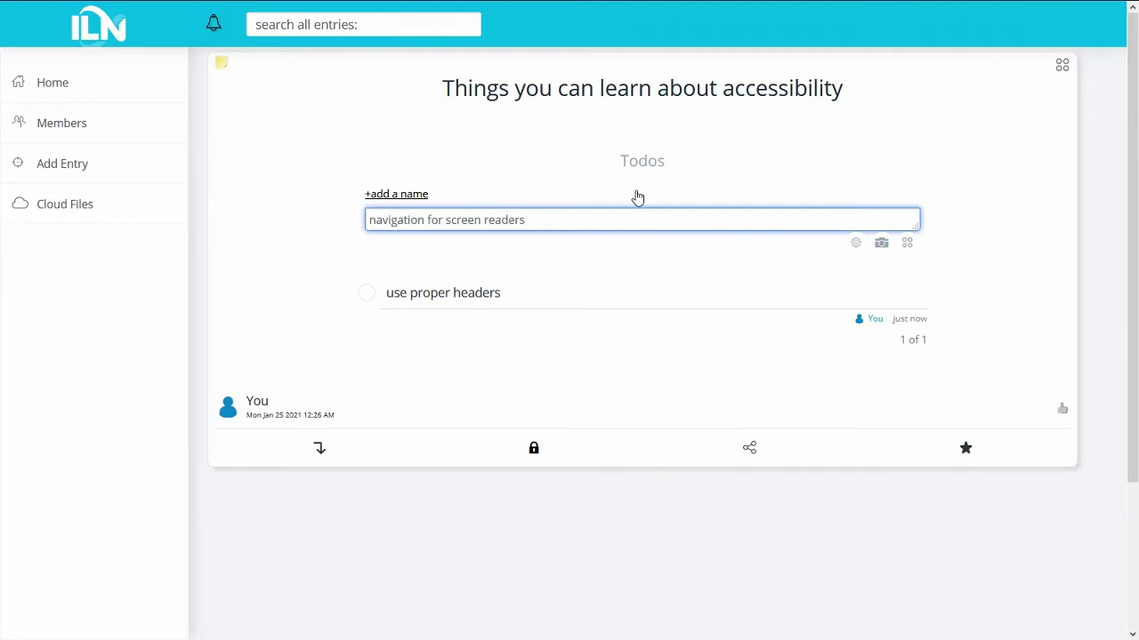
pyautogui.press('Return')
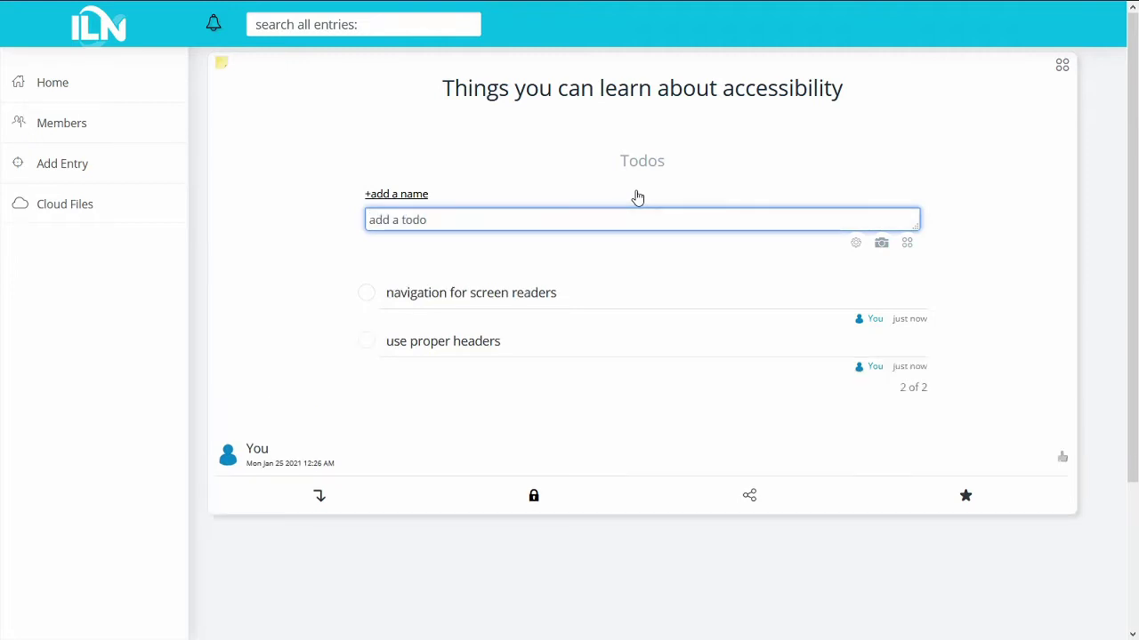
# - Add the todo "additional tools for accessibility" to the accessibility note's Todos list
pyautogui.write('additional tools for accessibility')
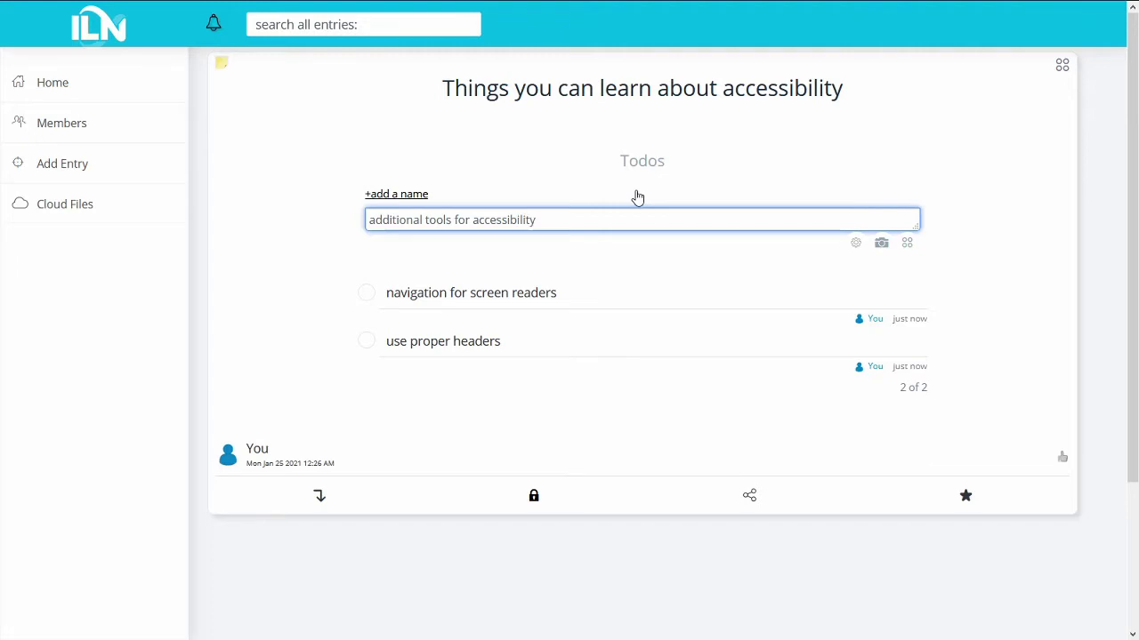
pyautogui.press('Return')
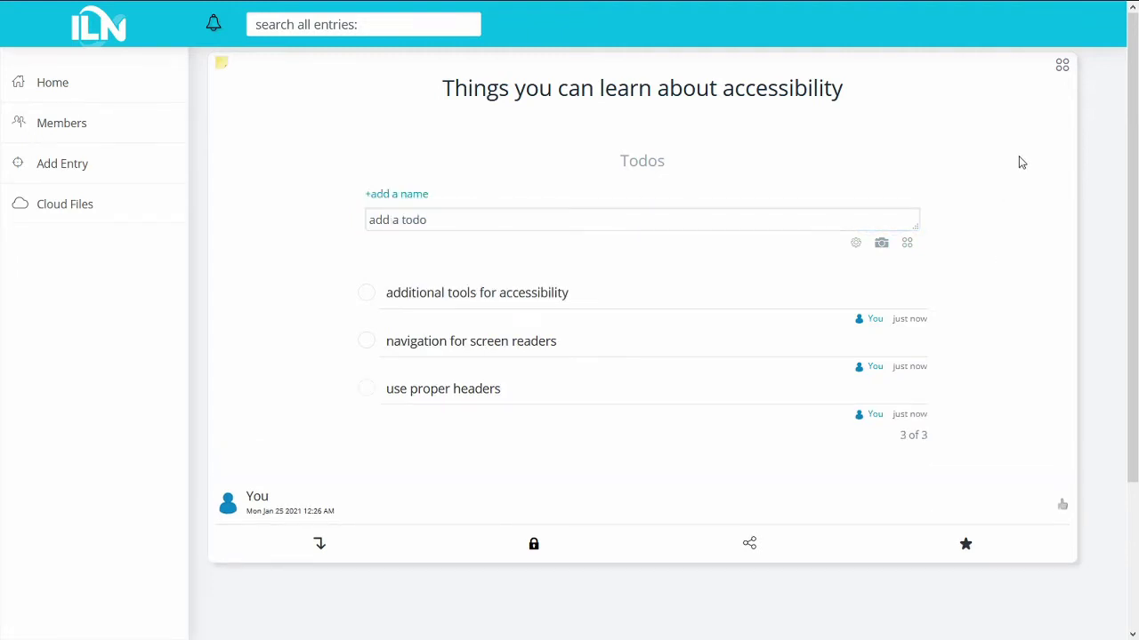
# - Edit the accessibility note to add the copied w3.org accessibility URL as a link component, and save the private note
pyautogui.click(1060, 70)
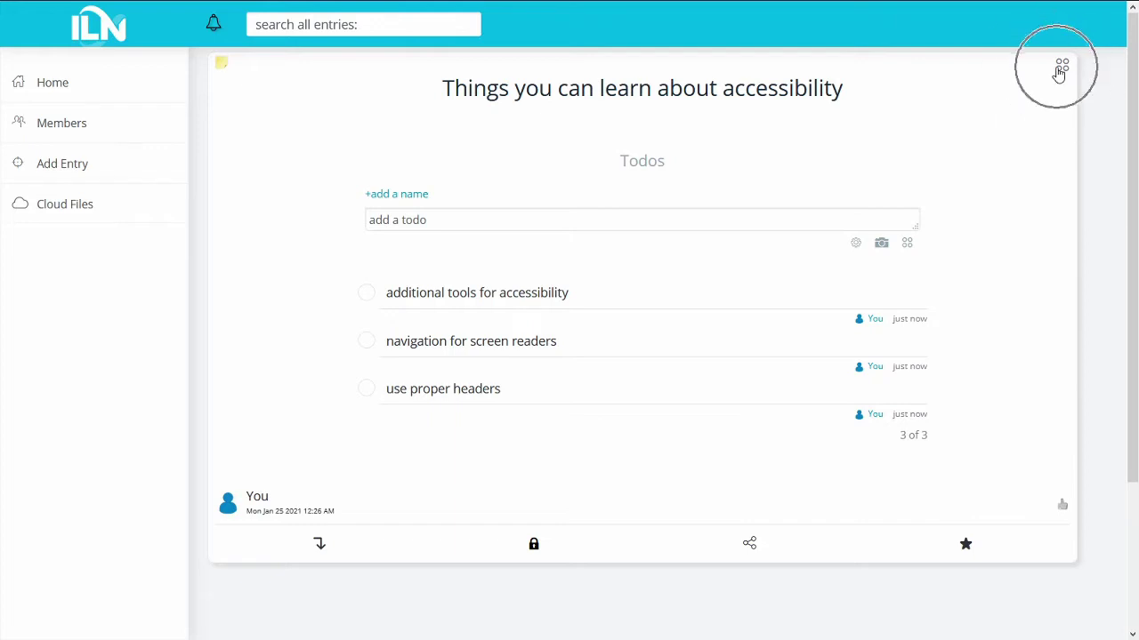
pyautogui.click(1014, 146)
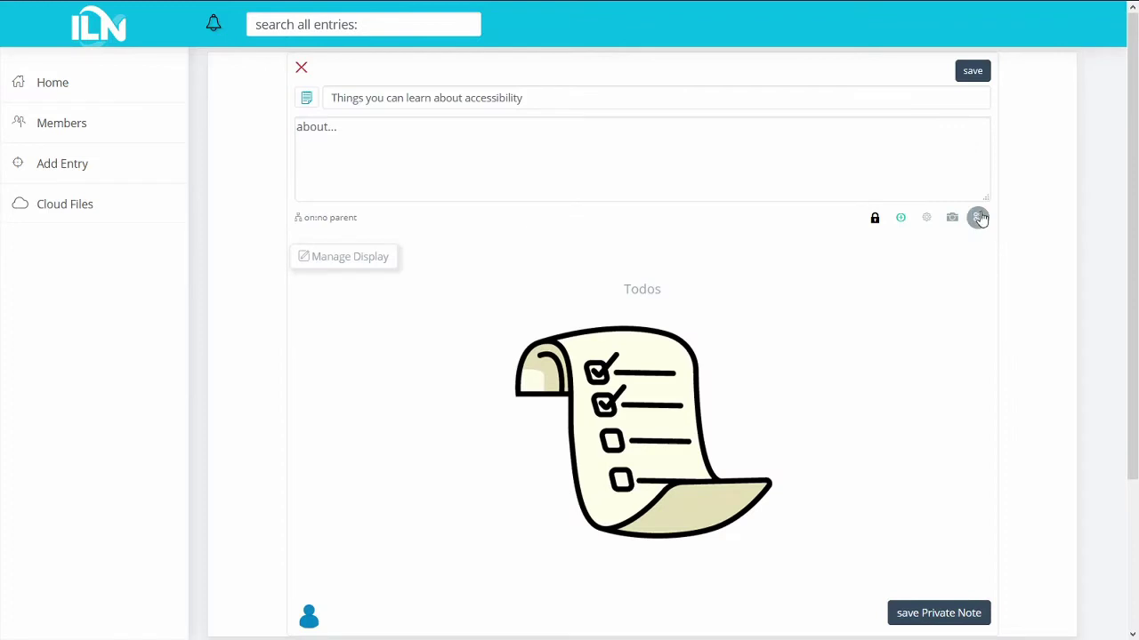
pyautogui.click(979, 219)
pyautogui.click(911, 187)
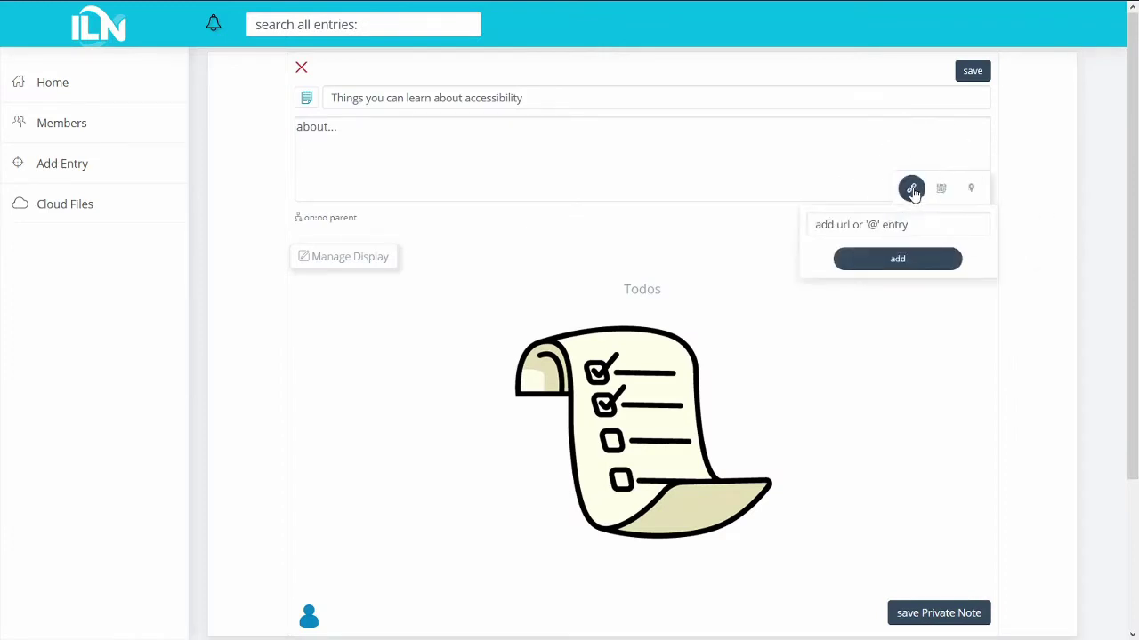
pyautogui.click(877, 224)
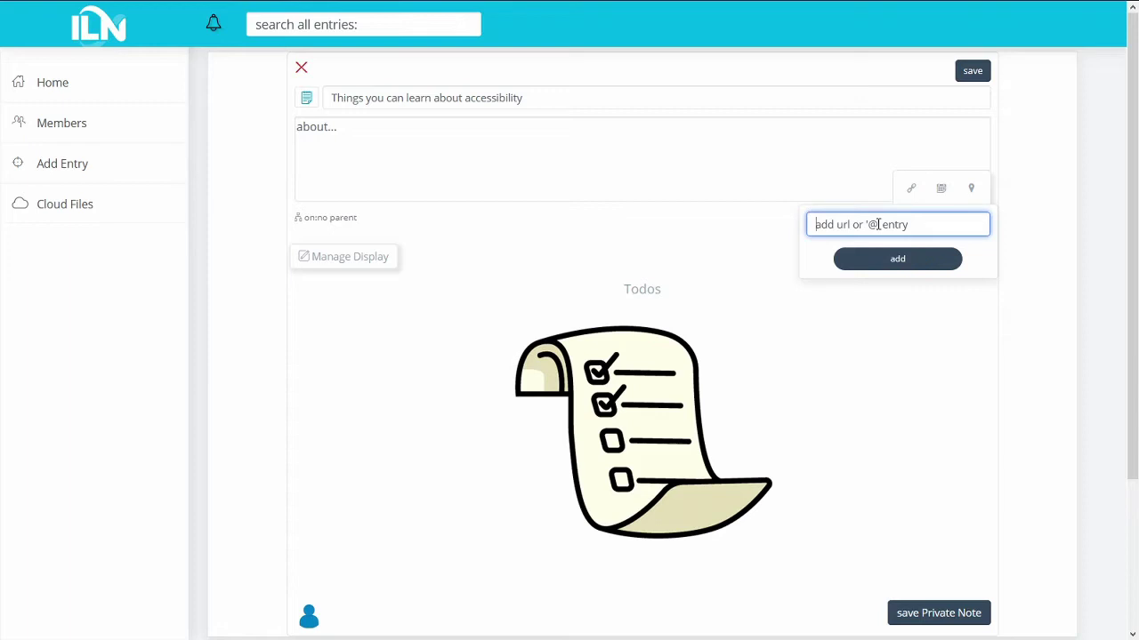
pyautogui.hotkey('ctrl', 'v')
pyautogui.click(885, 259)
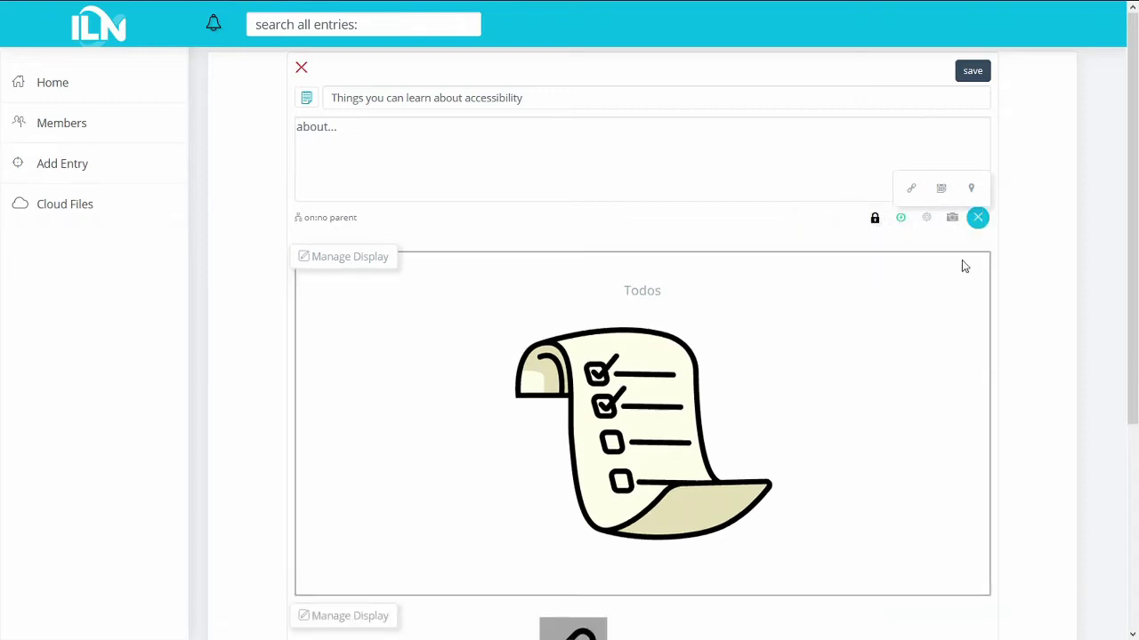
pyautogui.scroll(-3, 681, 259)
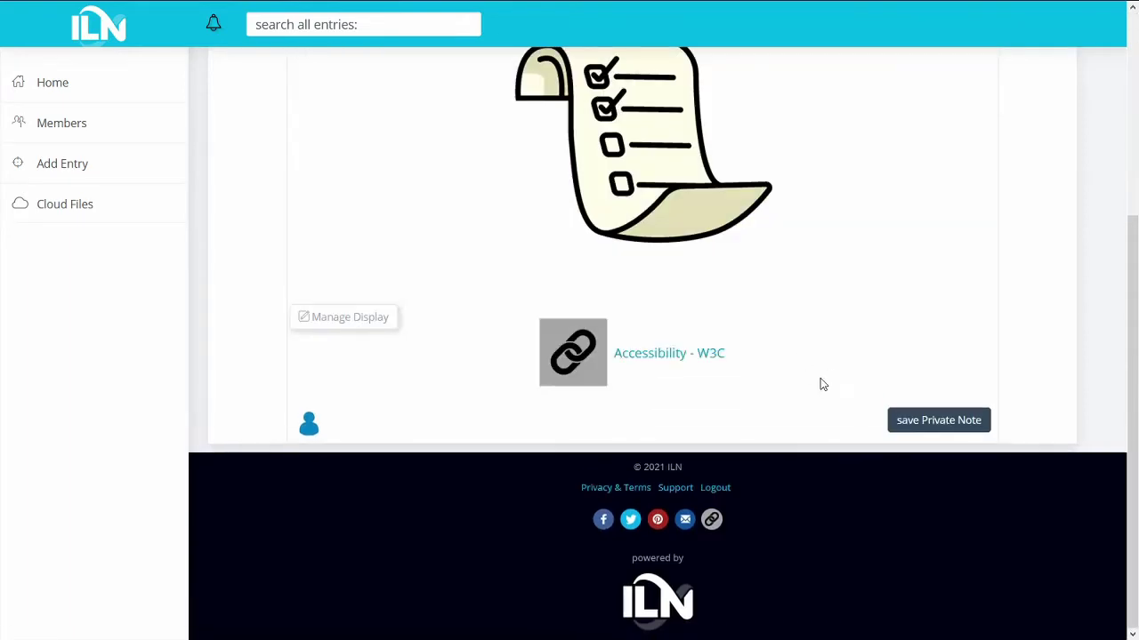
pyautogui.click(907, 427)
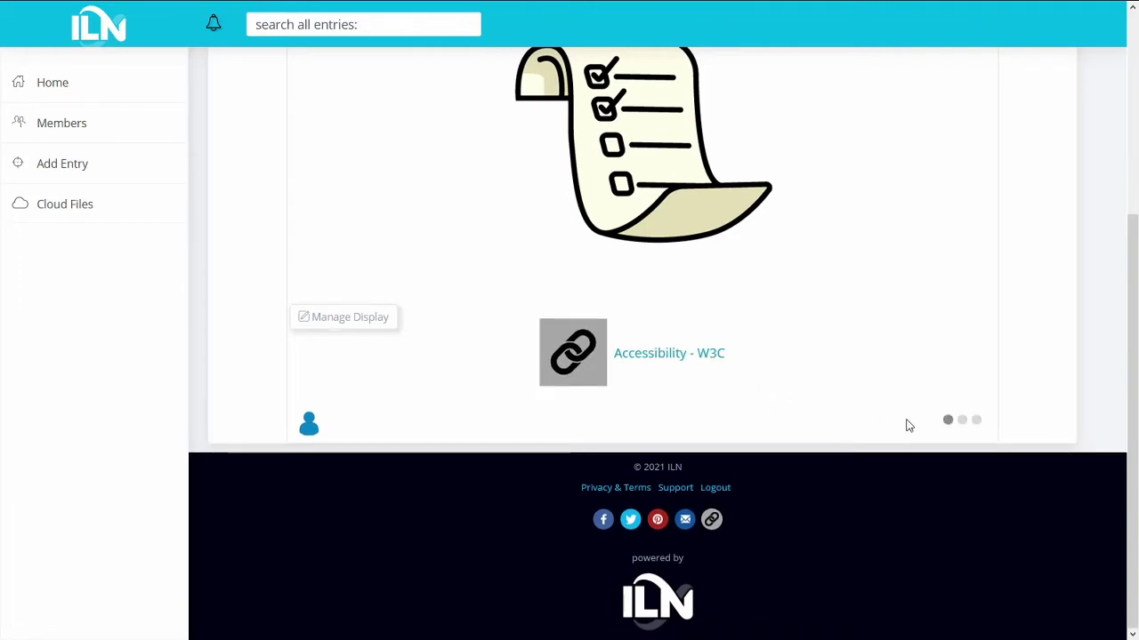
pyautogui.scroll(2, 762, 399)
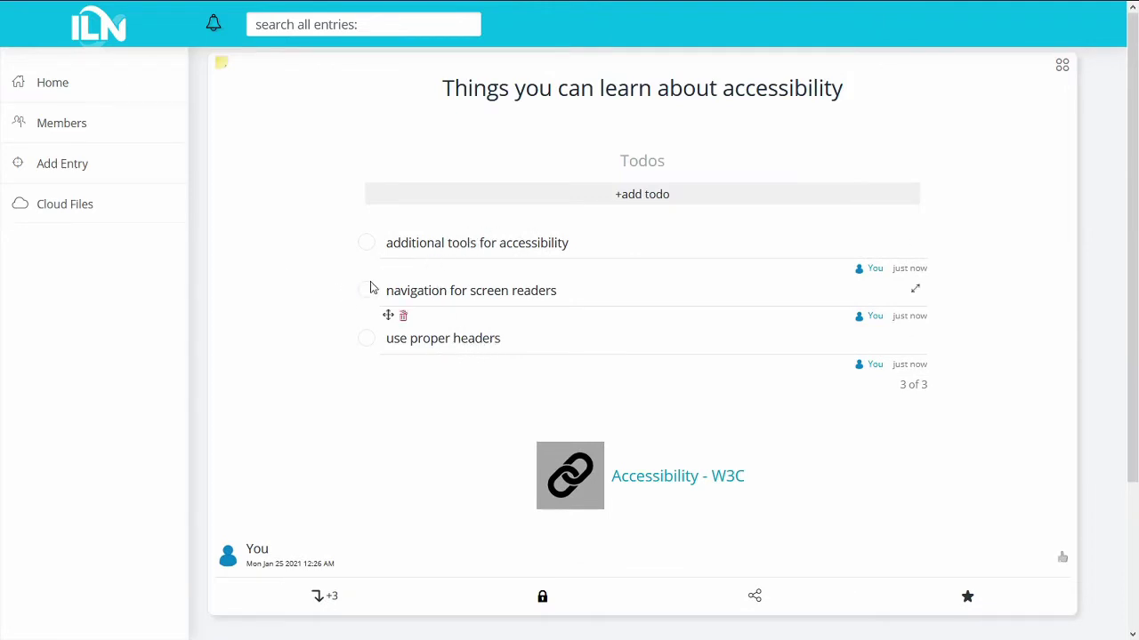
# - Return to the School Dashboard, look over the notes and recent activity, and copy the YouTube link from the Scratch Pad
pyautogui.click(129, 93)
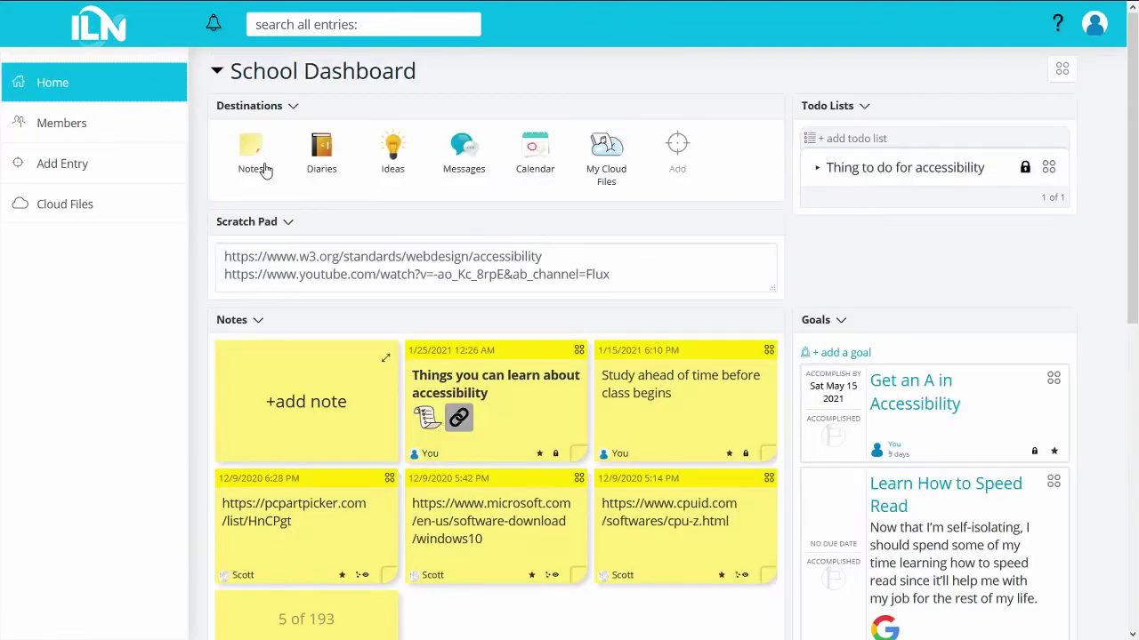
pyautogui.scroll(-4, 211, 151)
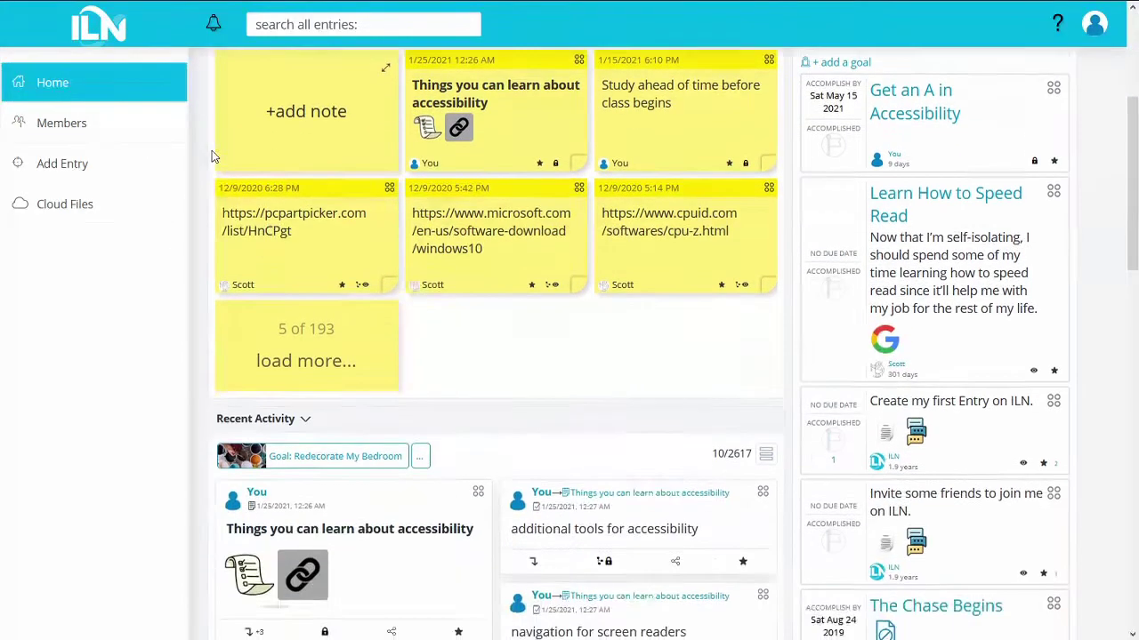
pyautogui.scroll(-4, 212, 151)
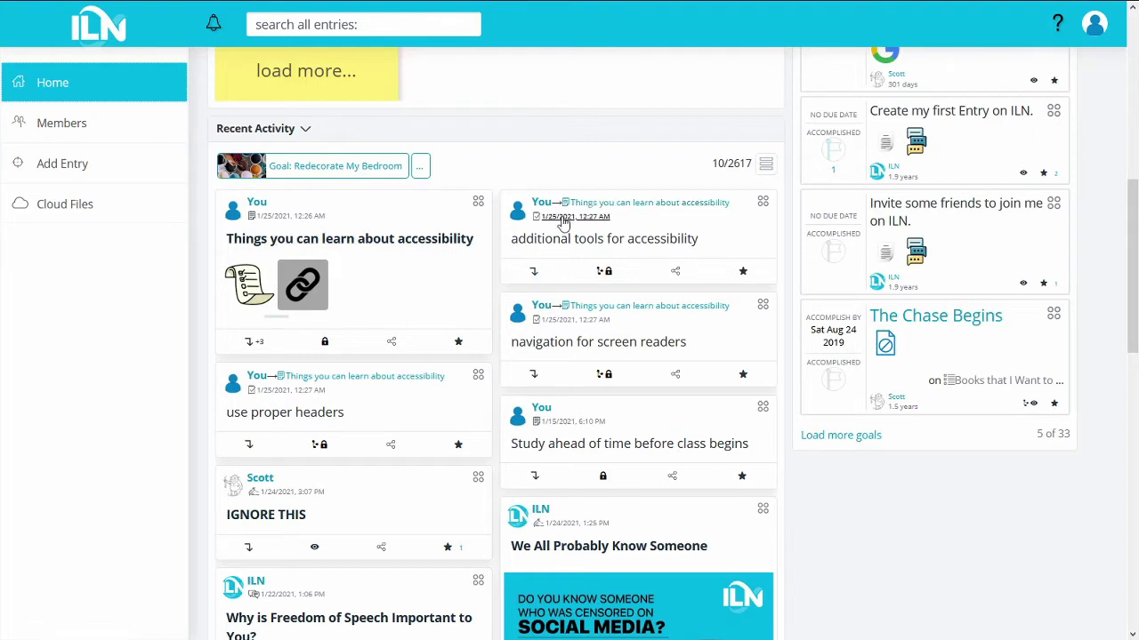
pyautogui.scroll(6, 389, 283)
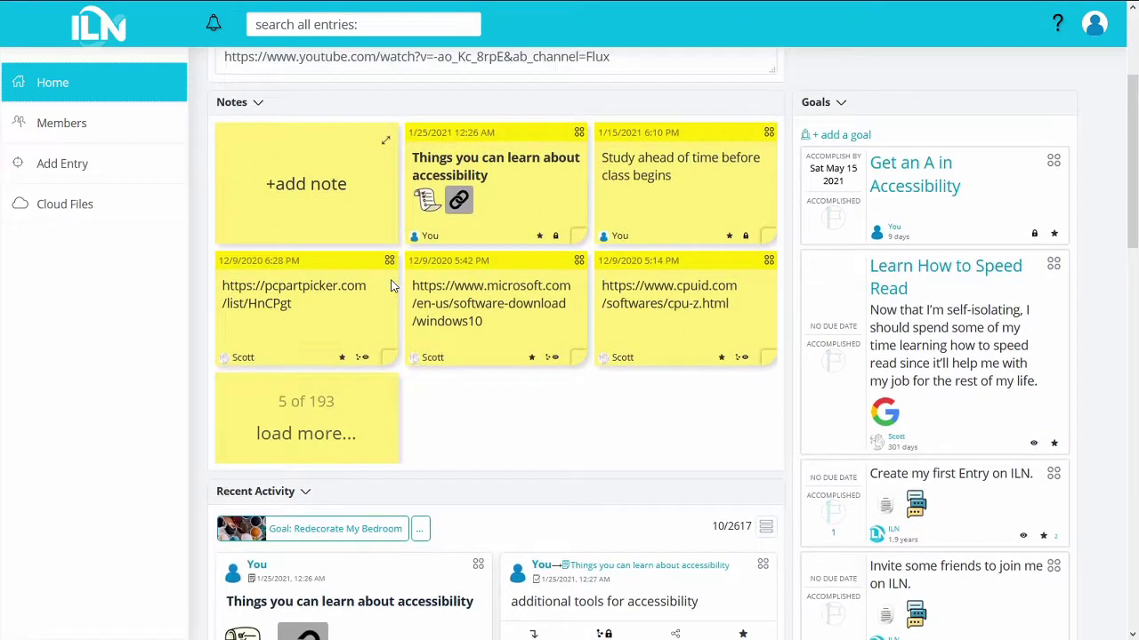
pyautogui.doubleClick(396, 275)
pyautogui.tripleClick(389, 281)
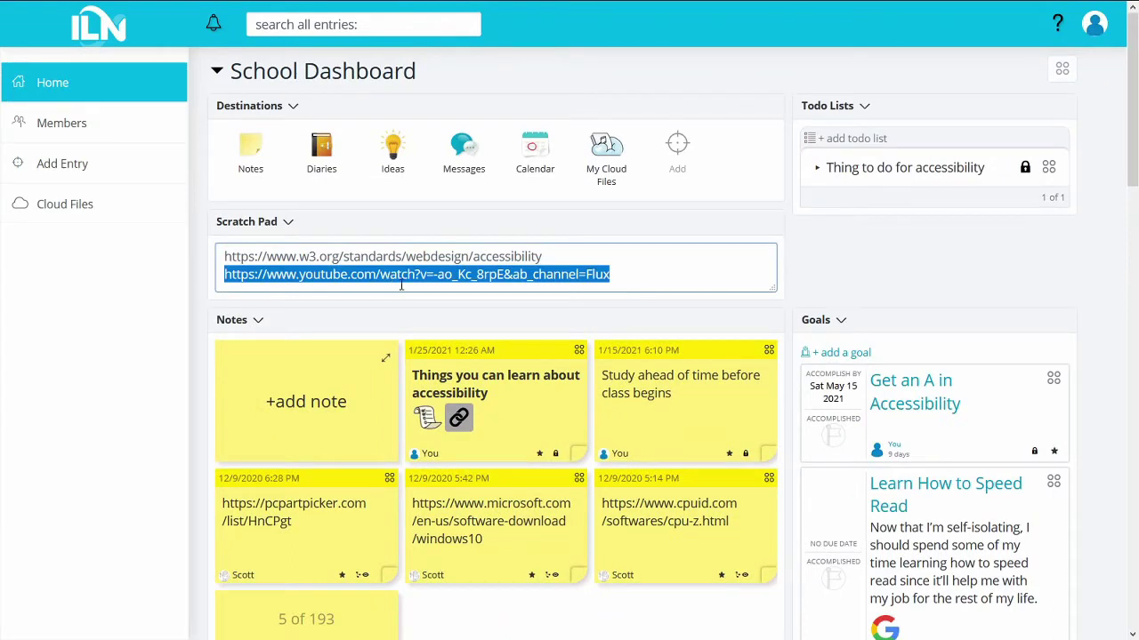
# - Open the "Things you can learn about accessibility" note for editing, add the copied YouTube URL as a link component, and save the private note
pyautogui.click(447, 381)
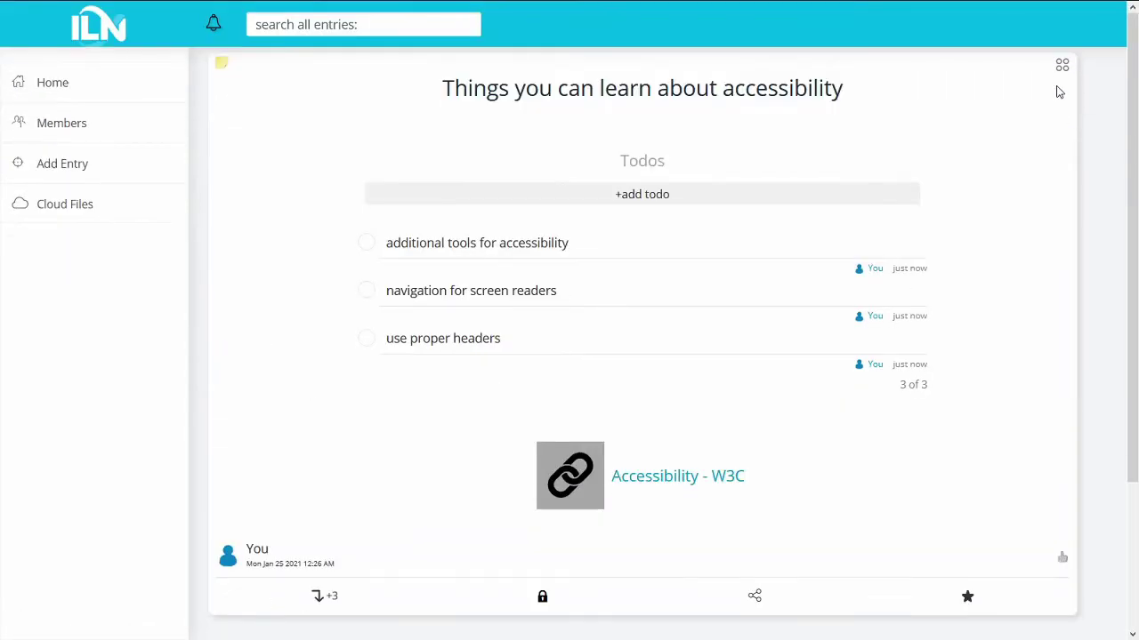
pyautogui.click(1058, 75)
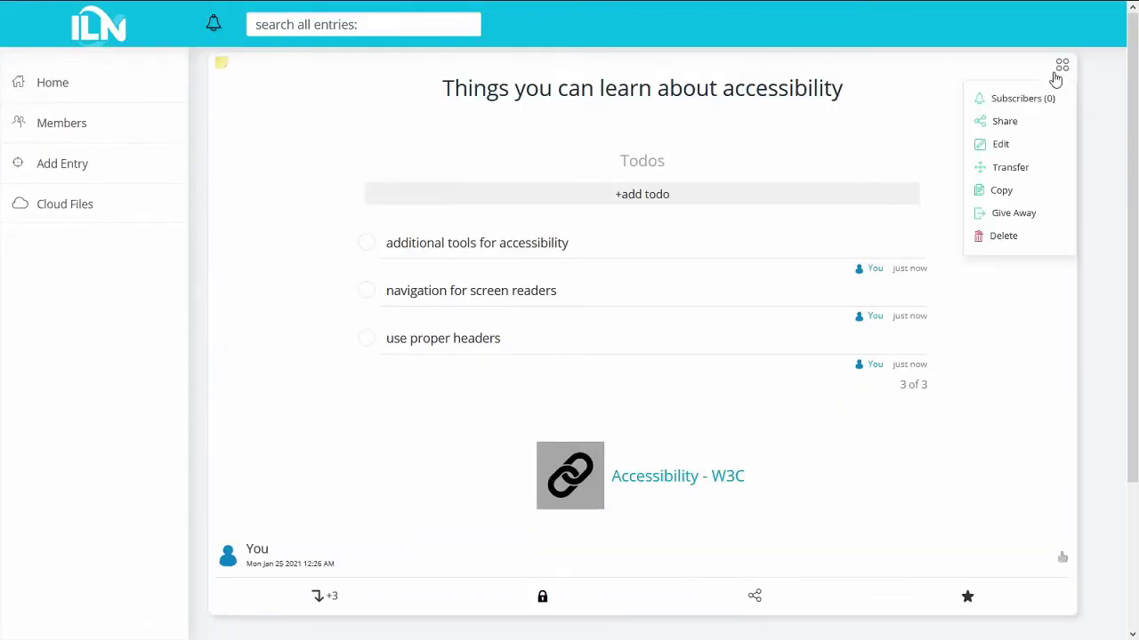
pyautogui.click(1000, 147)
pyautogui.click(977, 217)
pyautogui.click(915, 194)
pyautogui.click(897, 222)
pyautogui.hotkey('ctrl', 'v')
pyautogui.click(896, 258)
pyautogui.scroll(-6, 930, 250)
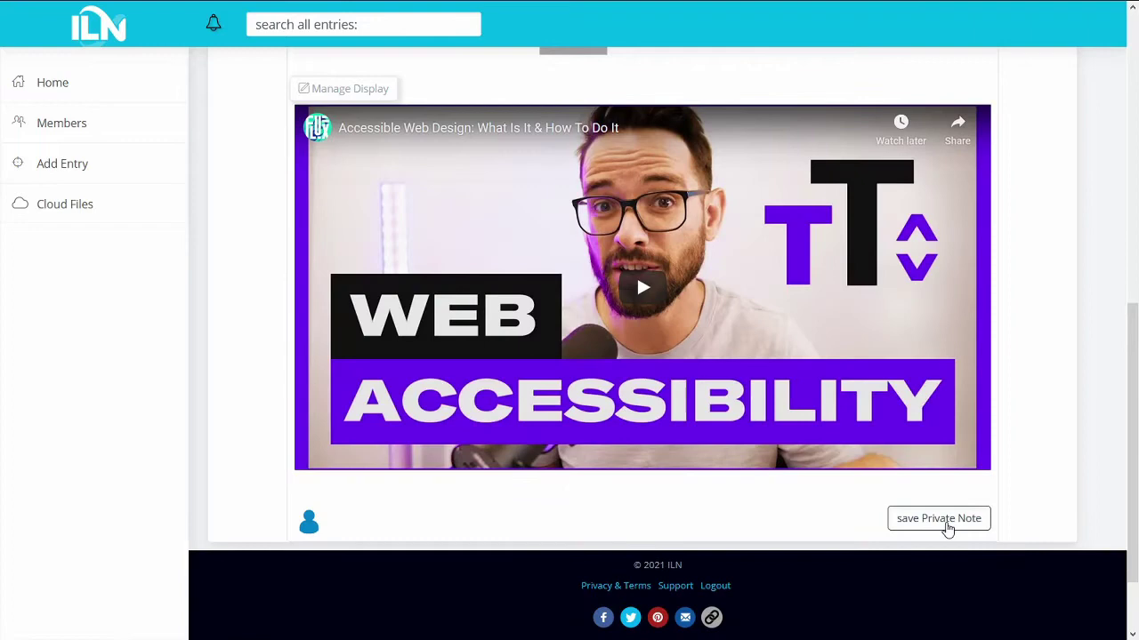
pyautogui.click(939, 520)
# - Play the embedded "Accessible Web Design" video in the saved note briefly and pause it
pyautogui.scroll(-3, 745, 353)
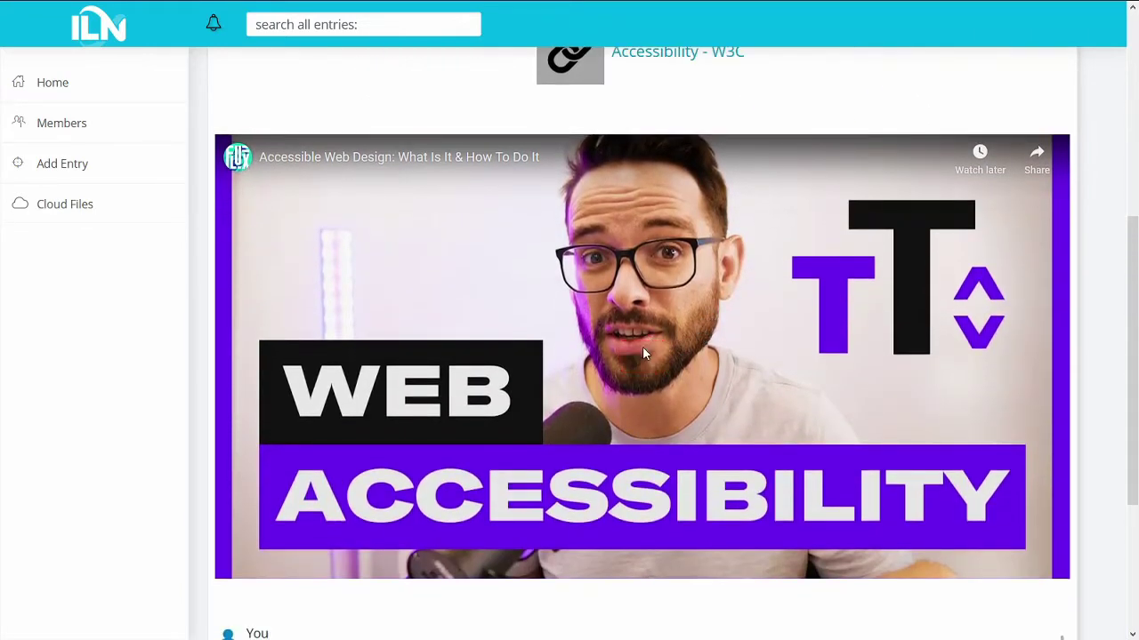
pyautogui.click(650, 348)
pyautogui.click(616, 306)
# - Edit the accessibility note and add a calendar date component starting on January 26, 2021 at 1:00 PM
pyautogui.scroll(5, 615, 306)
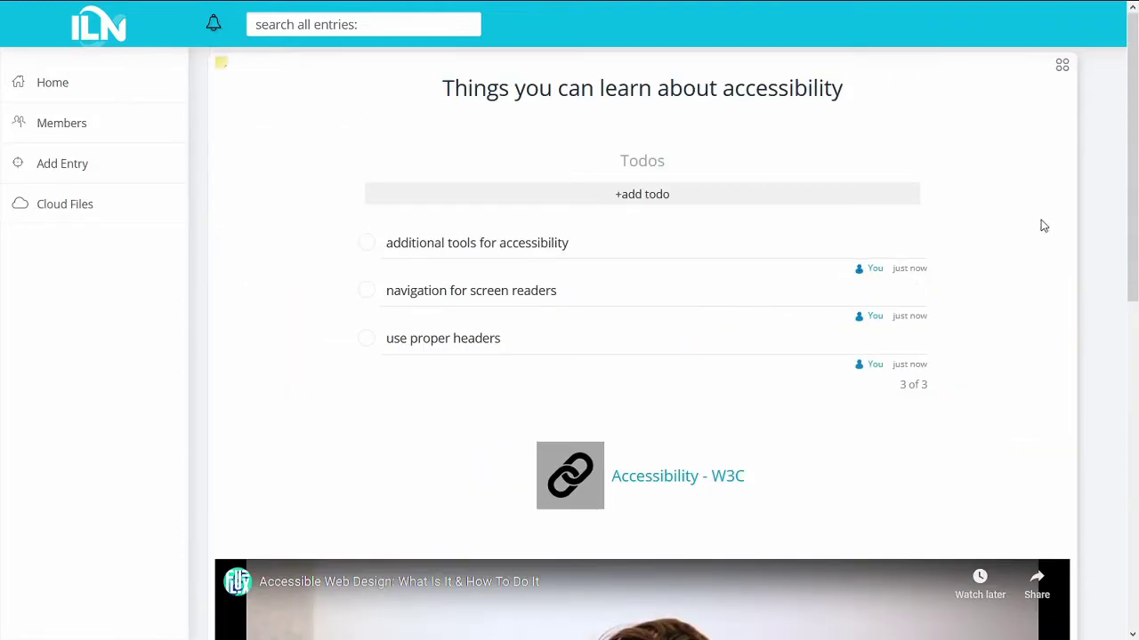
pyautogui.click(1062, 70)
pyautogui.click(1015, 144)
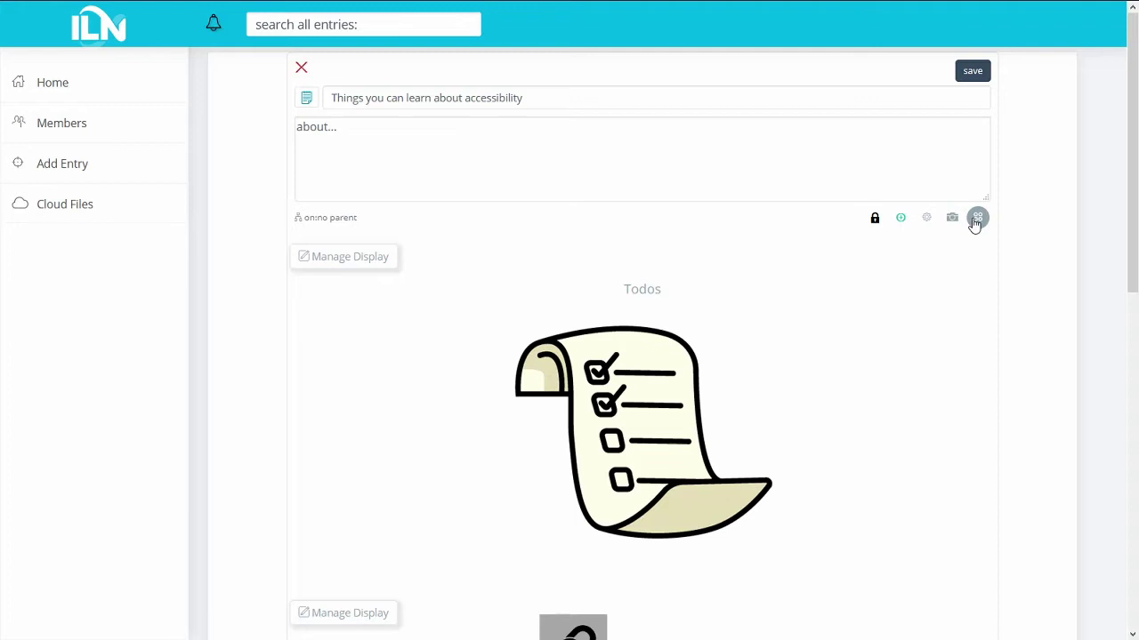
pyautogui.click(976, 219)
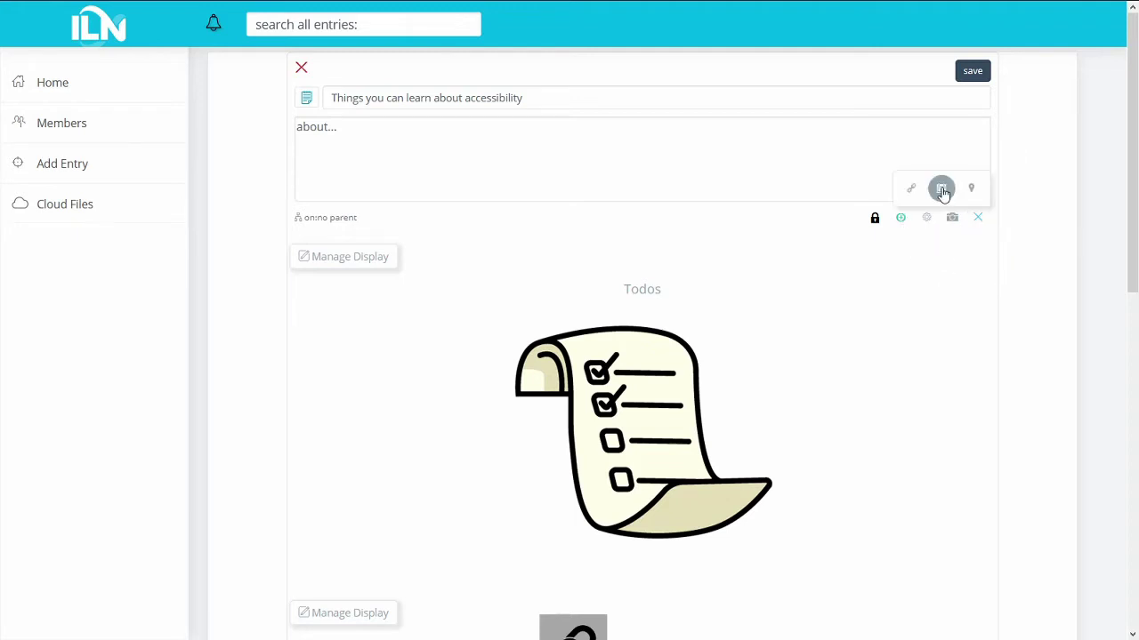
pyautogui.click(941, 188)
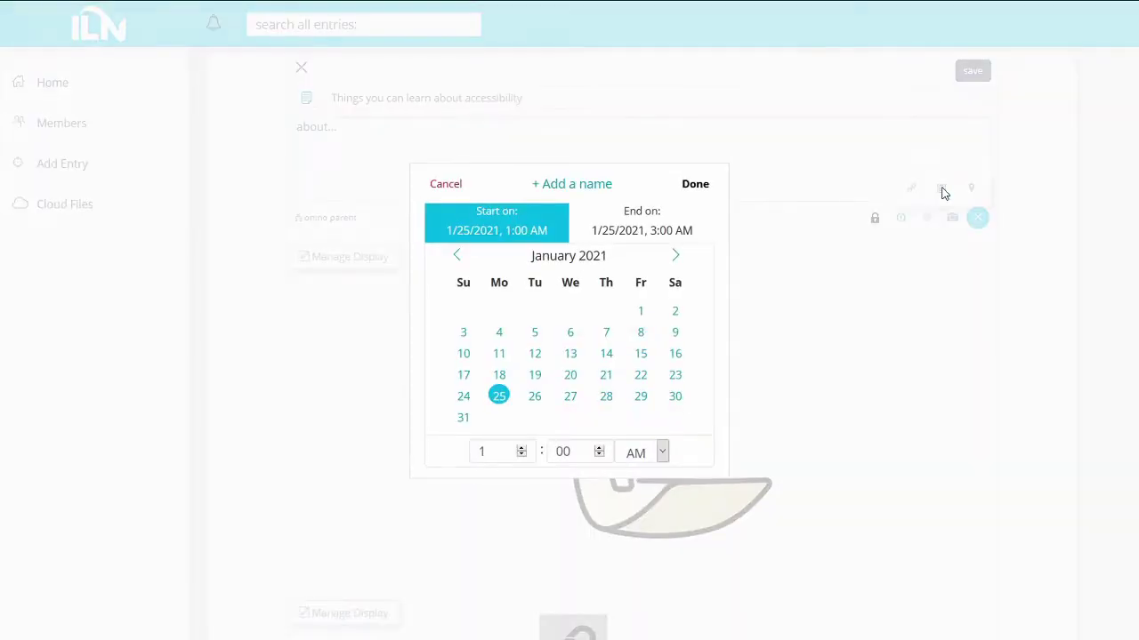
pyautogui.click(535, 402)
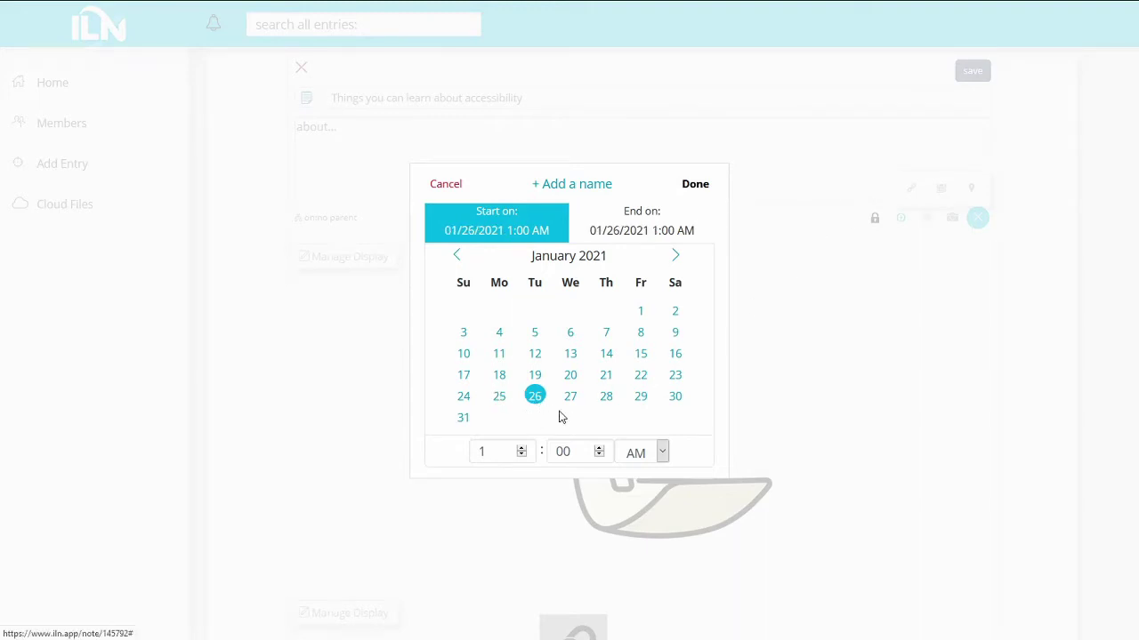
pyautogui.click(637, 454)
pyautogui.click(644, 493)
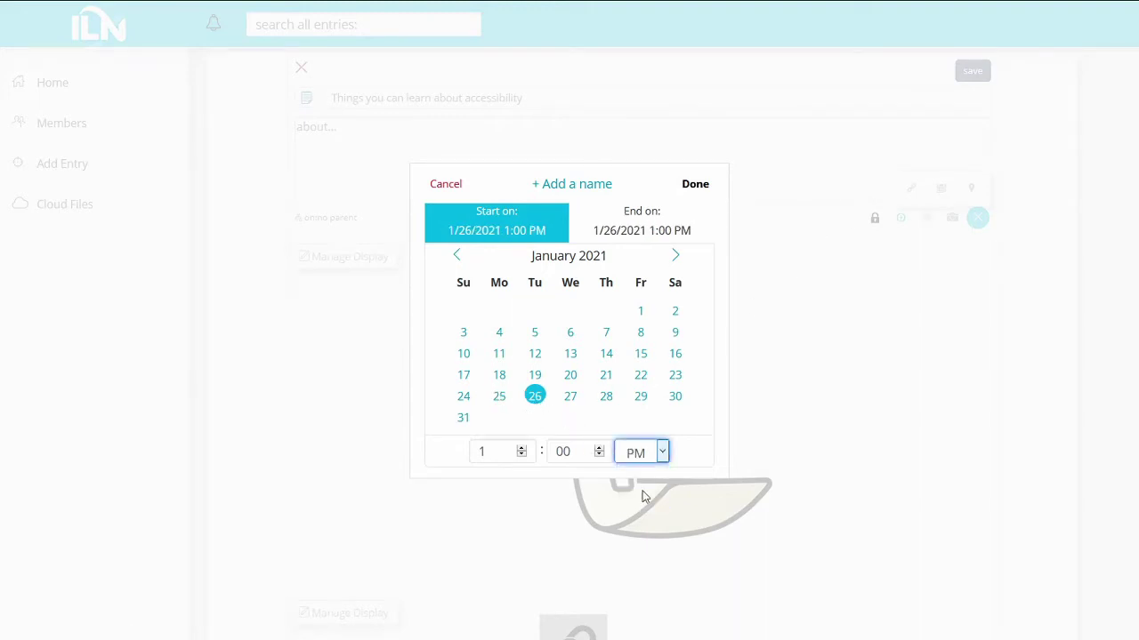
# - Name the calendar date "Look at this list" and finish adding it to the note
pyautogui.click(608, 185)
pyautogui.write('Look at thi')
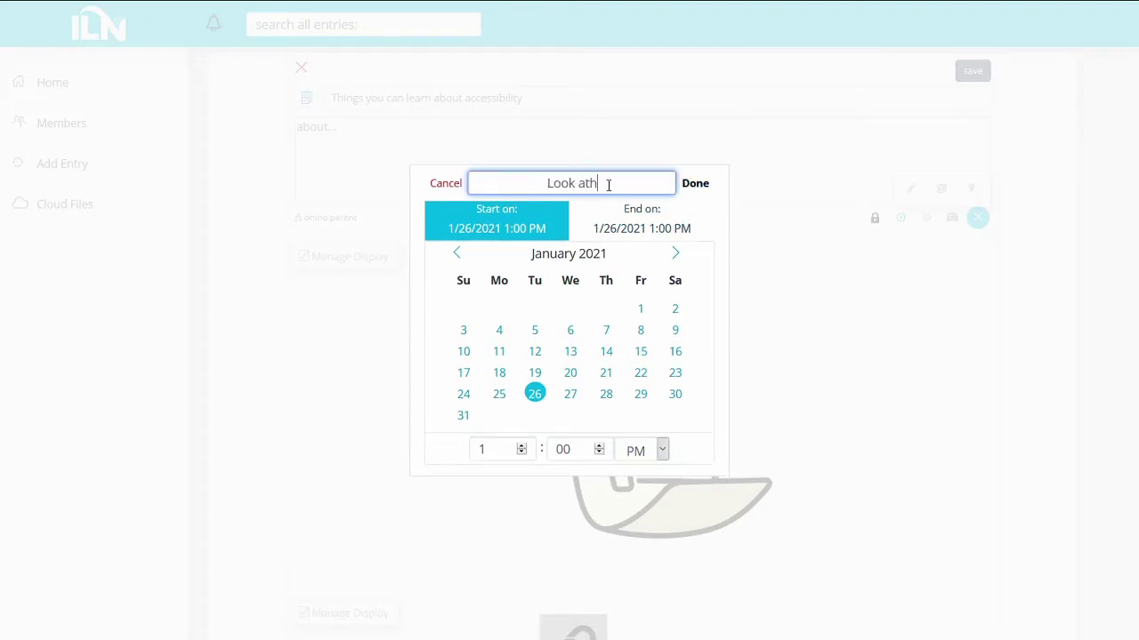
pyautogui.write('s list')
pyautogui.click(713, 183)
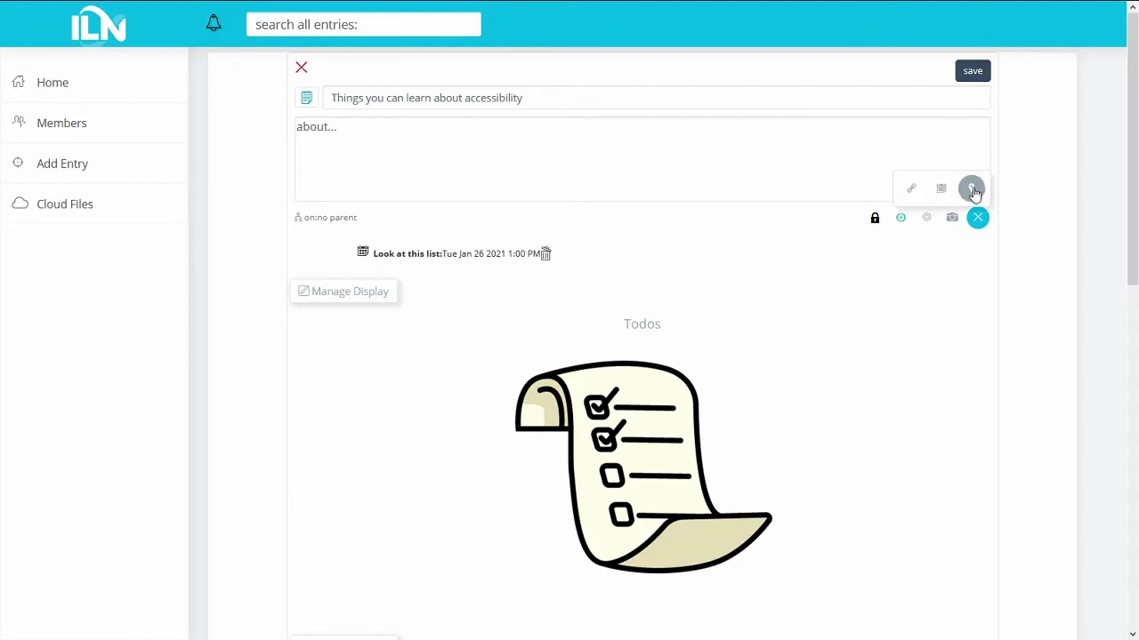
# - Add a location component named "Accessible Location" with its street address, city, state and postal code, and save the note
pyautogui.click(973, 189)
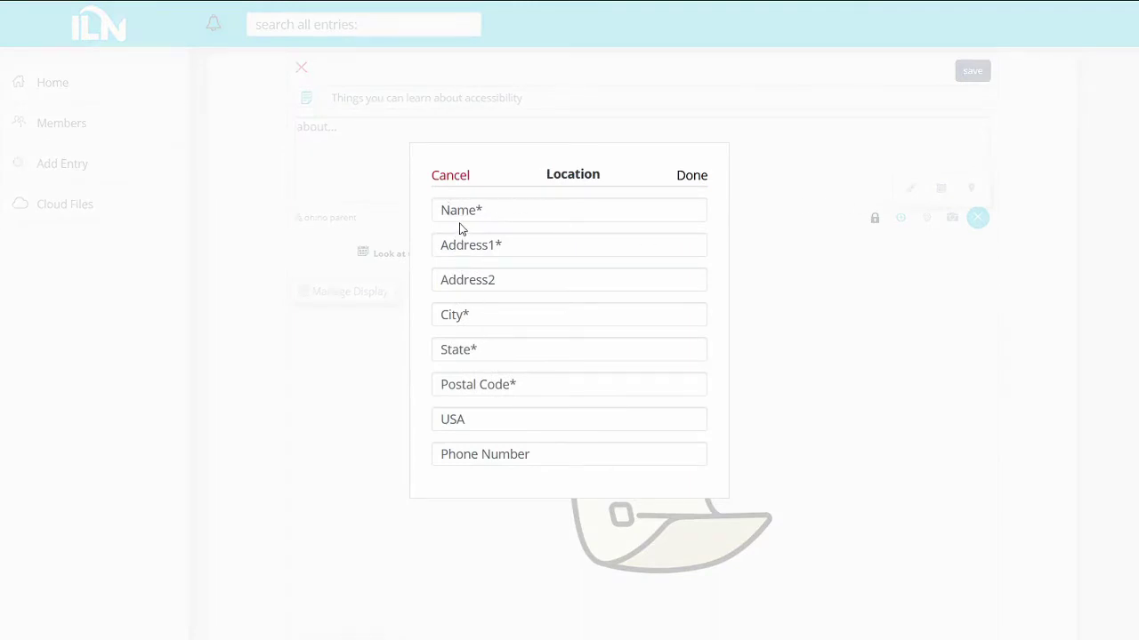
pyautogui.click(460, 214)
pyautogui.write('a')
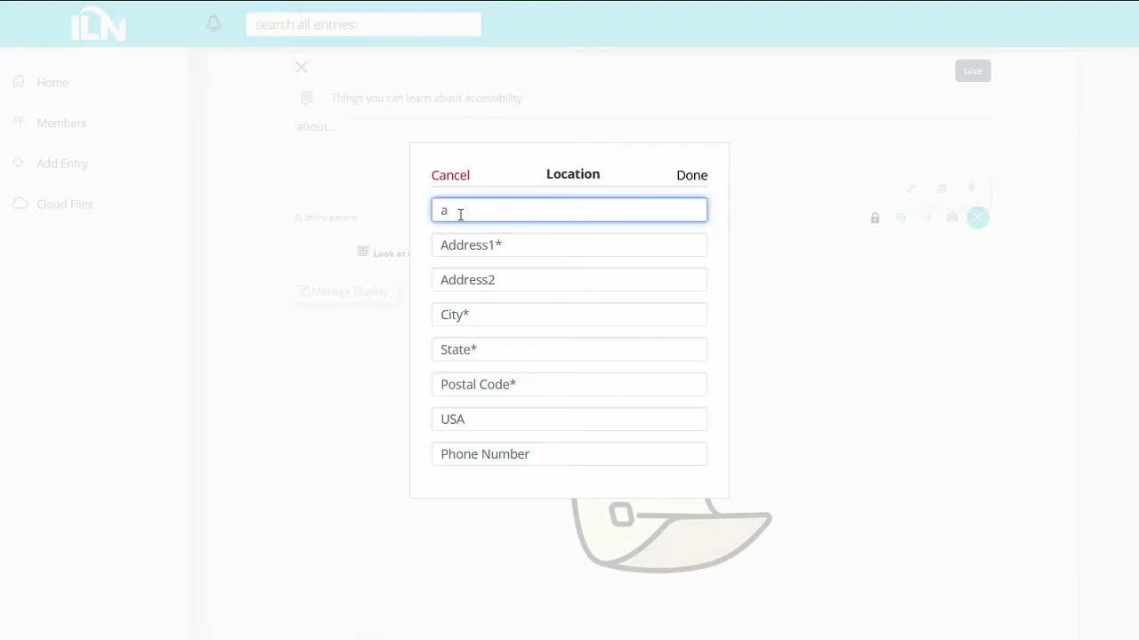
pyautogui.click(474, 257)
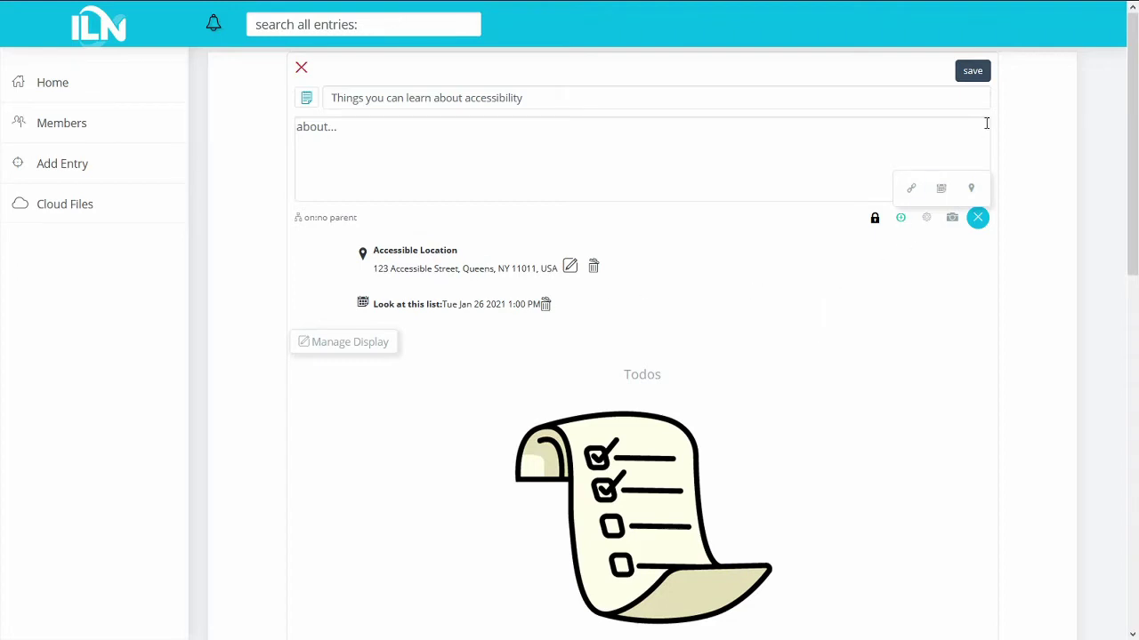
pyautogui.click(976, 79)
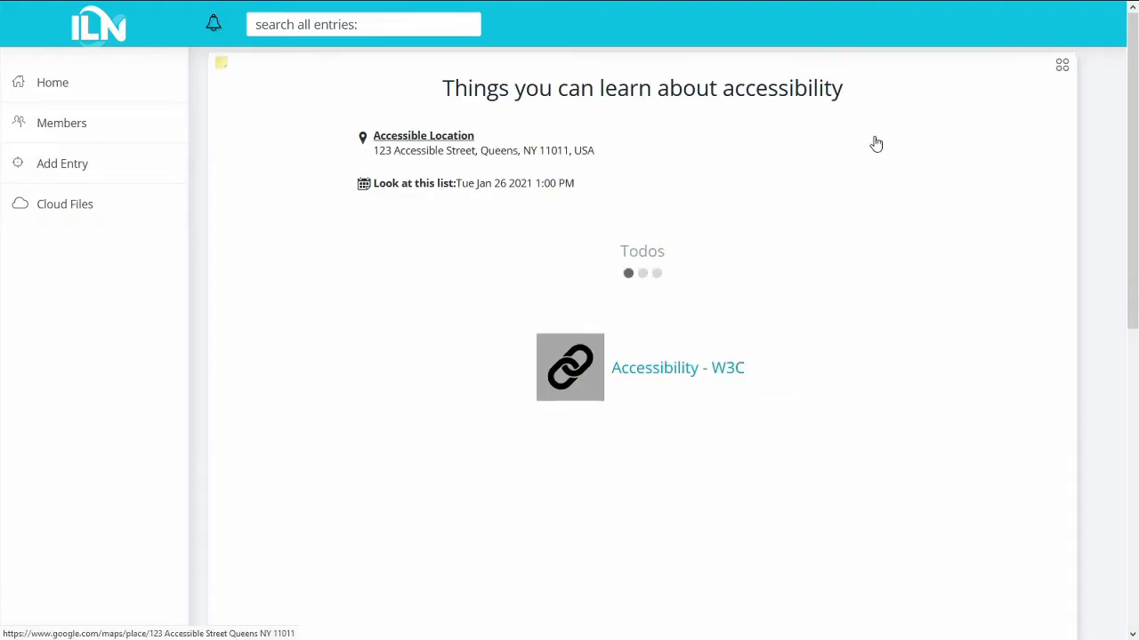
# - Go back to the School Dashboard, open January 26 in the Calendar, and open the accessibility note from its 1:00 PM event
pyautogui.click(111, 95)
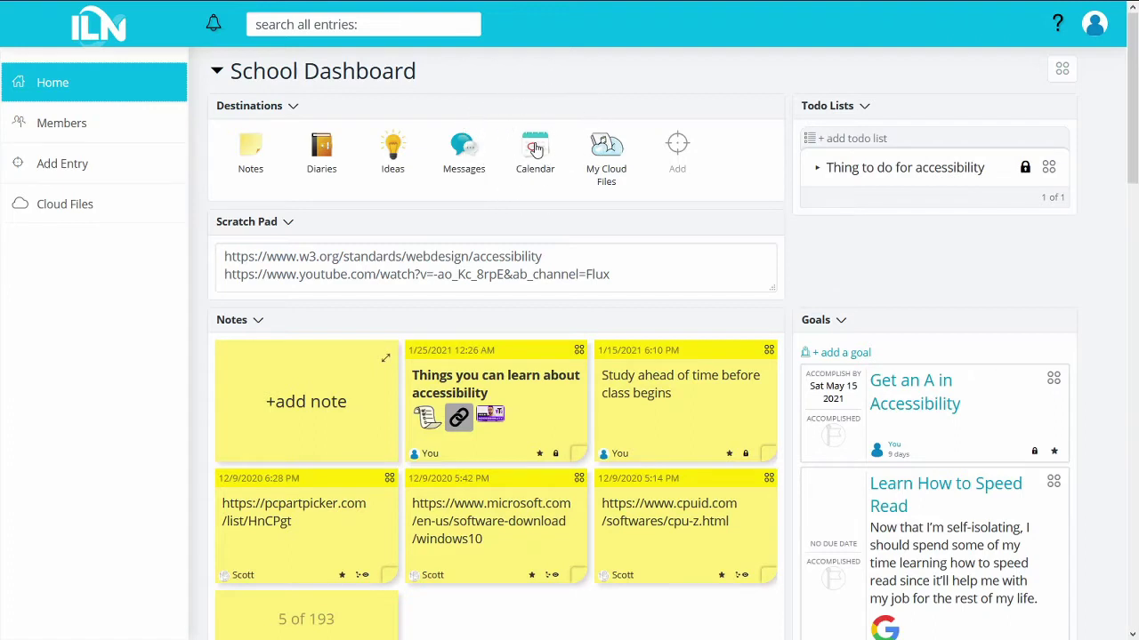
pyautogui.click(535, 149)
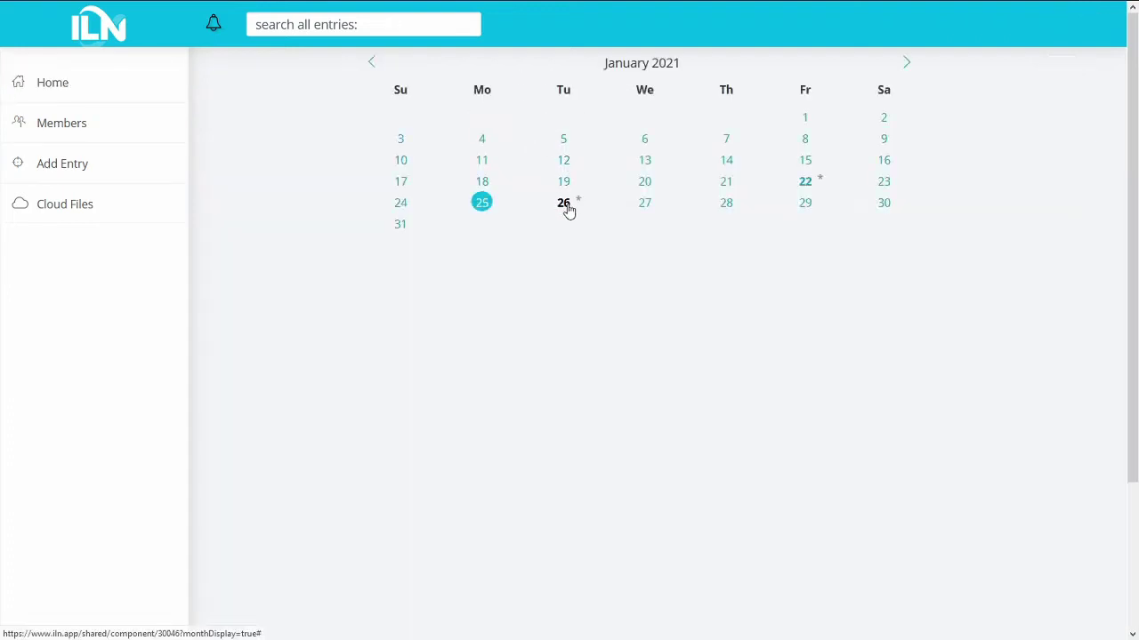
pyautogui.click(565, 205)
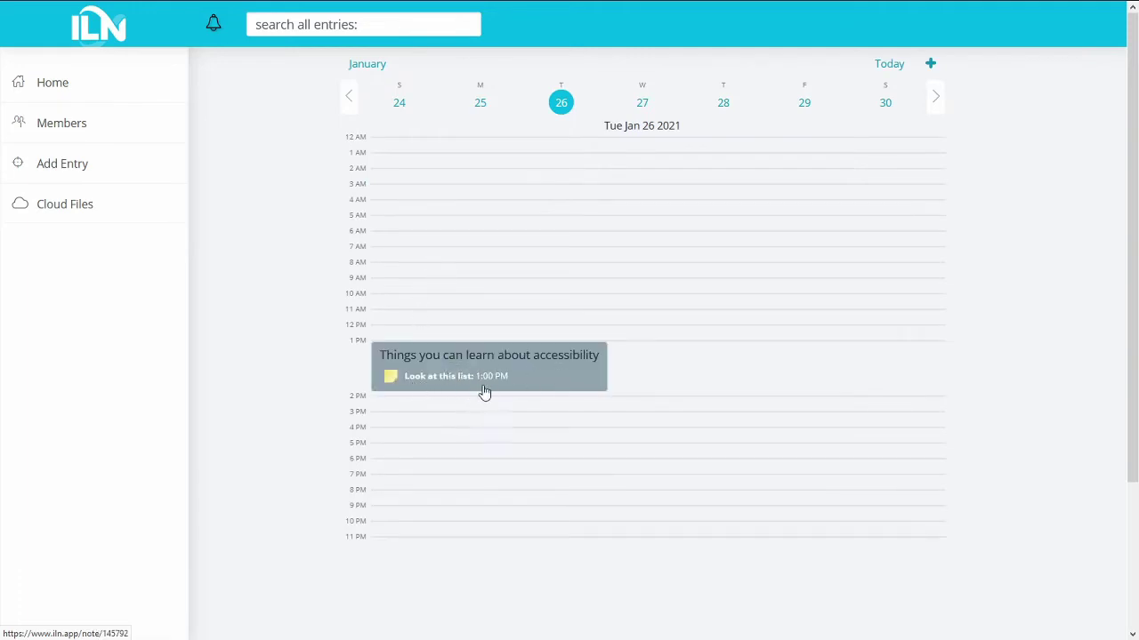
pyautogui.click(513, 382)
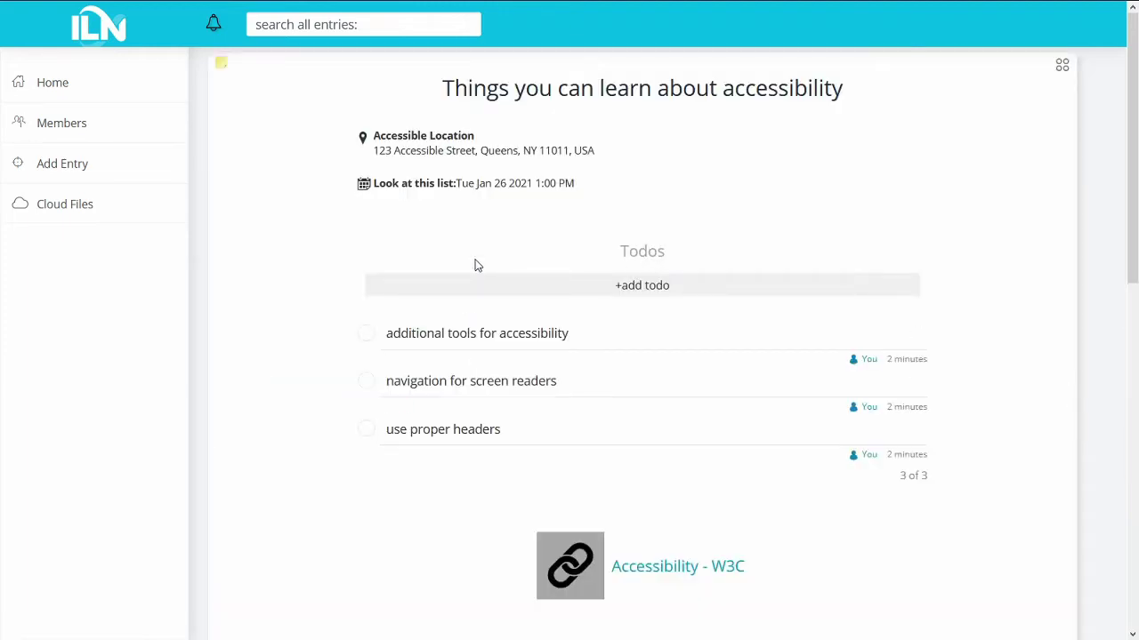
# - Edit the "Things you can learn about accessibility" note and upload bunny.jpg from the ILN file examples folder into it
pyautogui.click(1060, 69)
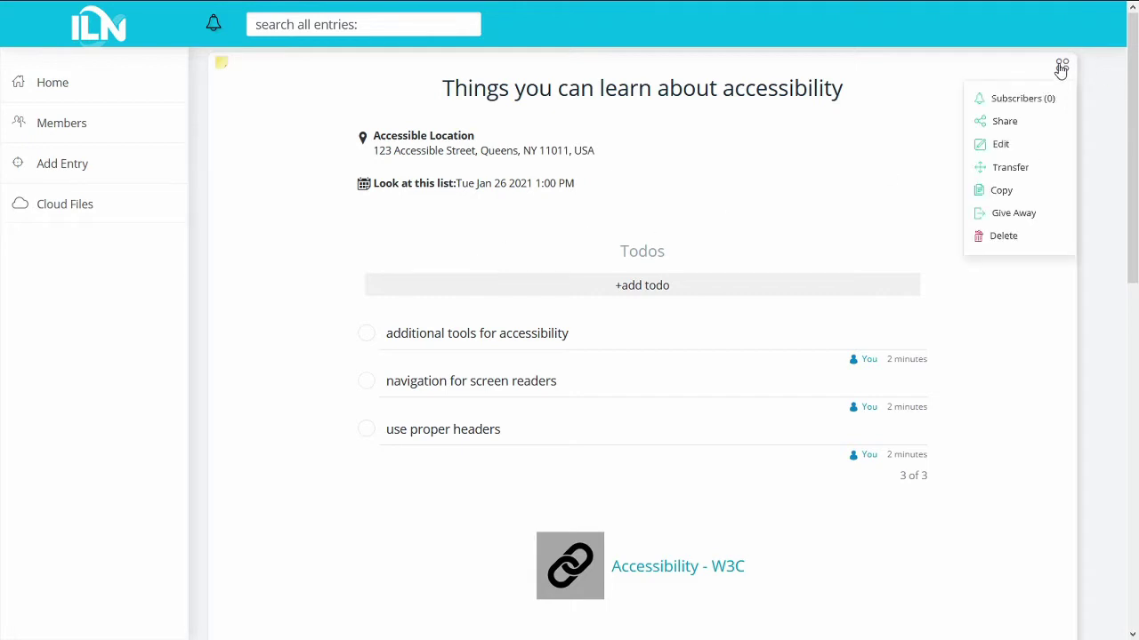
pyautogui.click(997, 147)
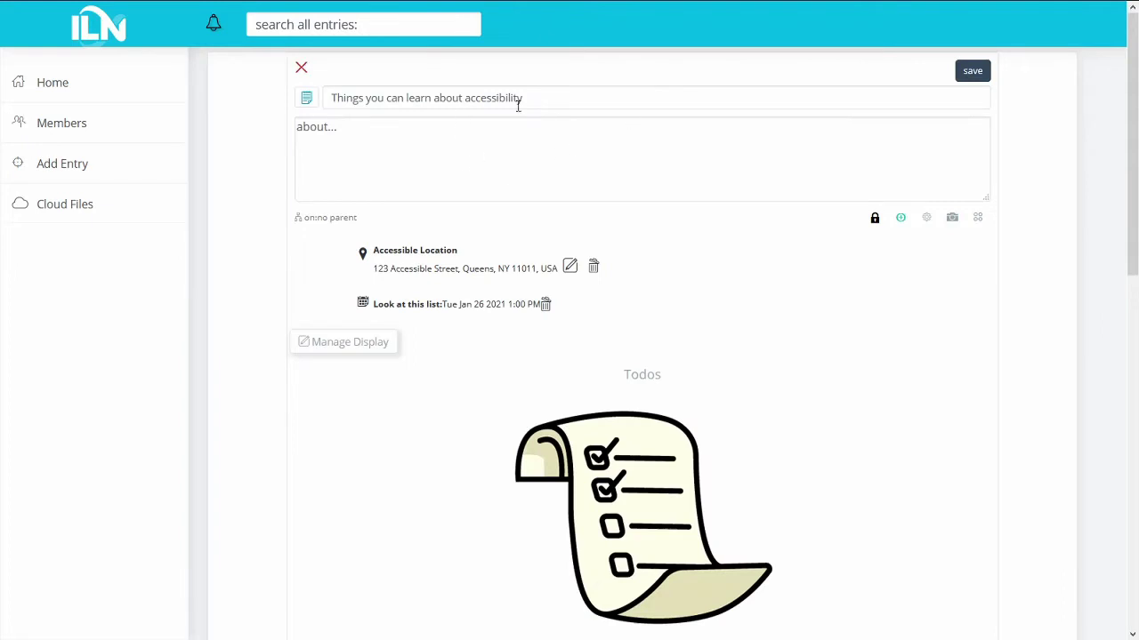
pyautogui.click(952, 219)
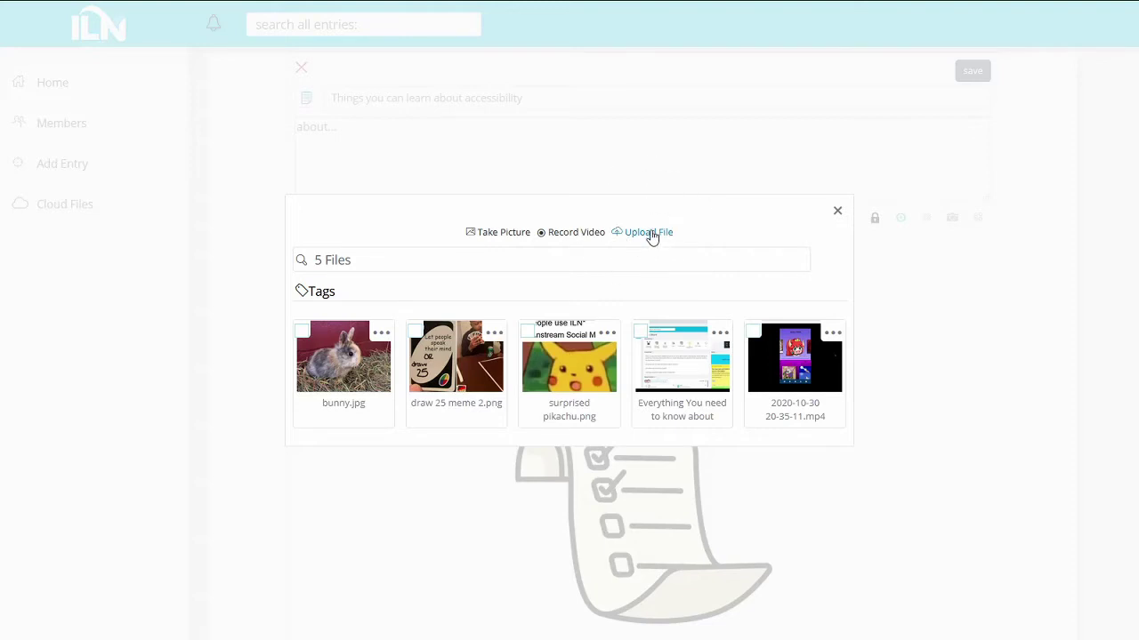
pyautogui.click(342, 328)
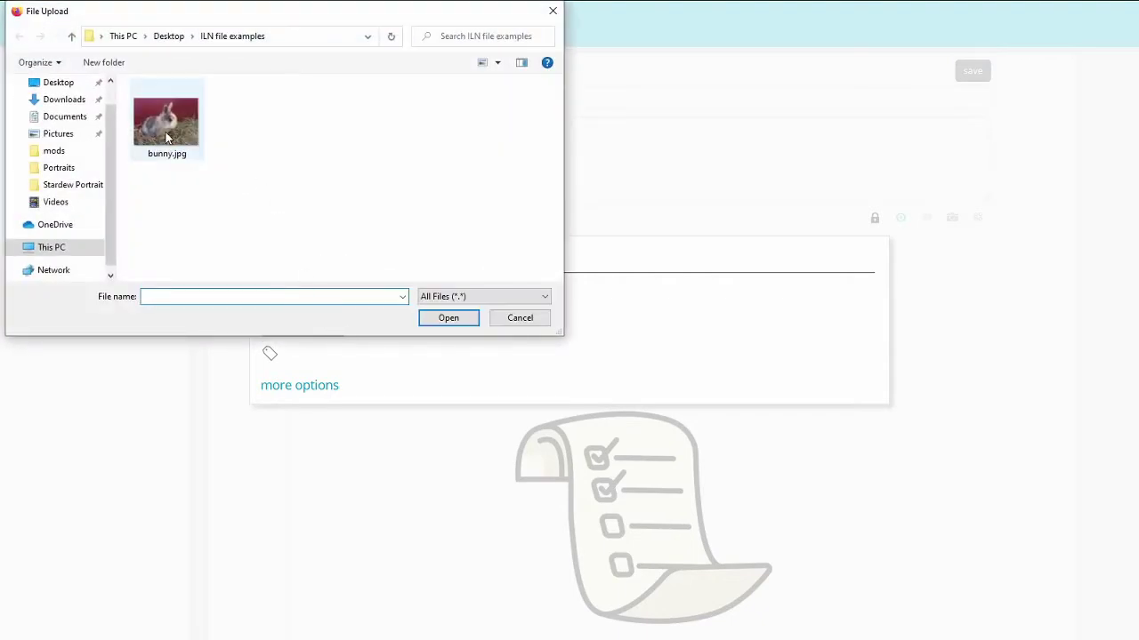
pyautogui.doubleClick(162, 123)
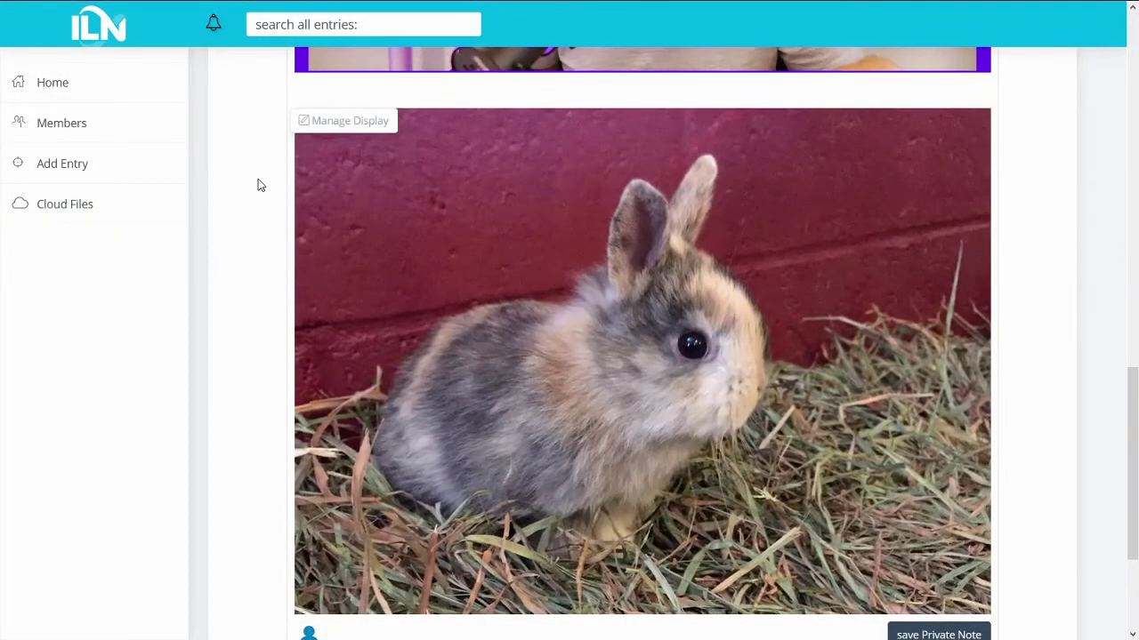
# - Add the existing cloud video "Everything You need to know about" to the note and save the private note
pyautogui.scroll(7, 258, 182)
pyautogui.scroll(4, 258, 185)
pyautogui.click(950, 122)
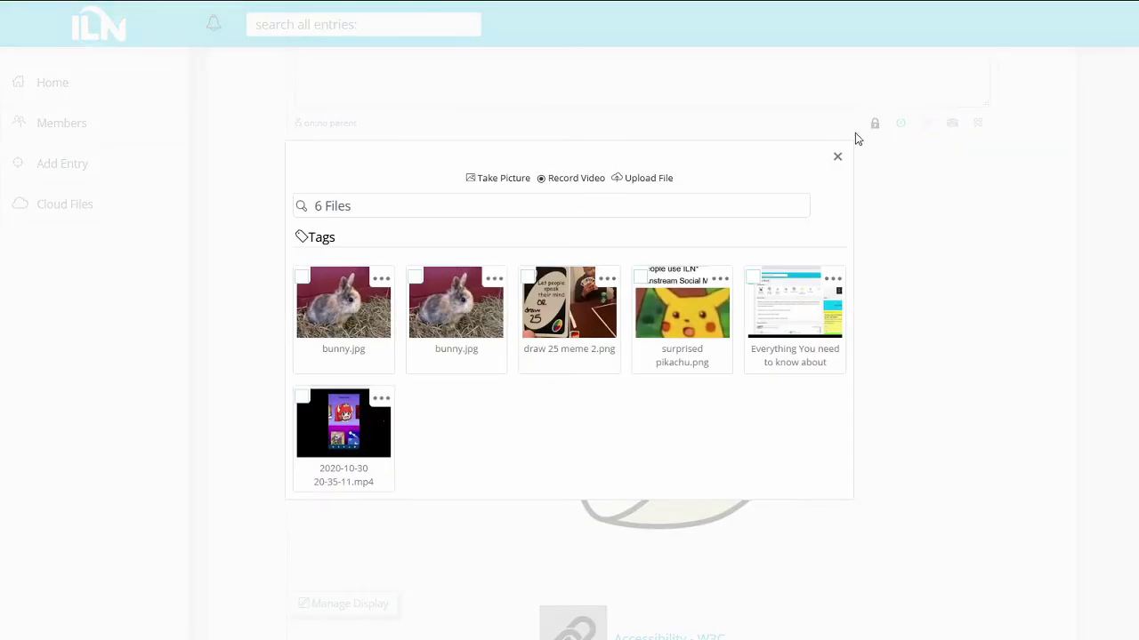
pyautogui.click(781, 322)
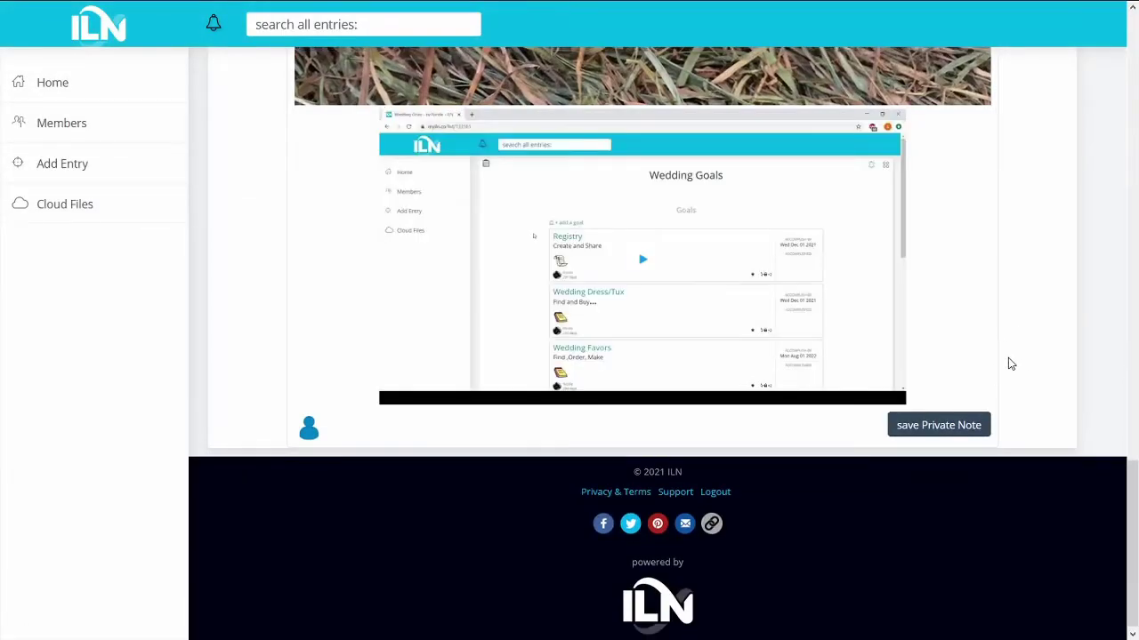
pyautogui.click(926, 426)
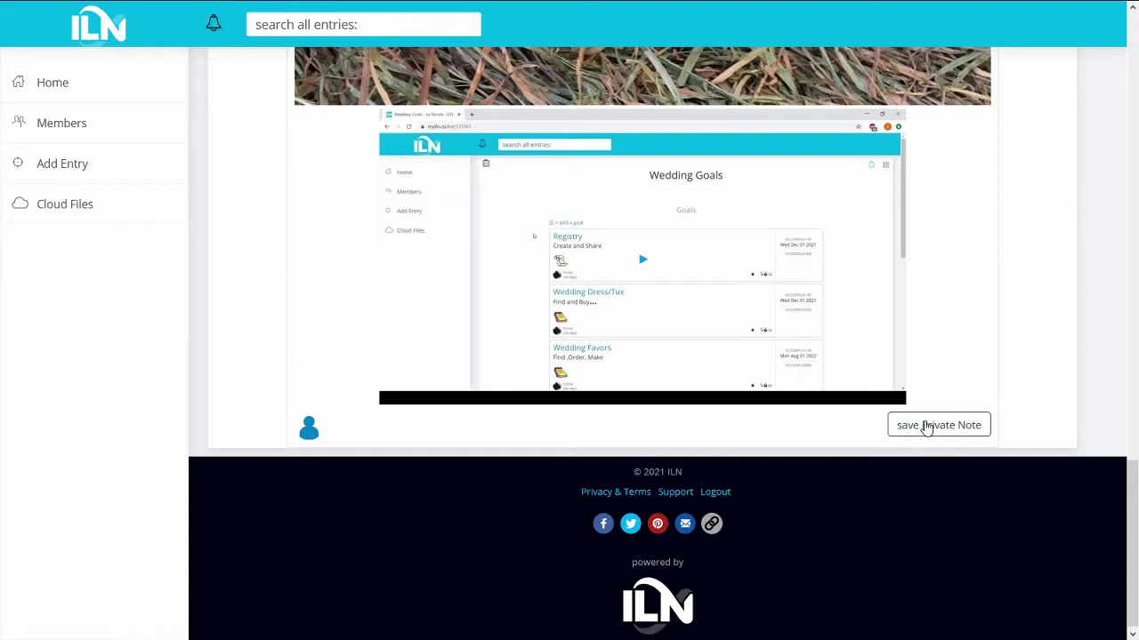
# - Look over the picture and video in the saved note, and return to the School Dashboard to view its note card
pyautogui.scroll(-6, 897, 274)
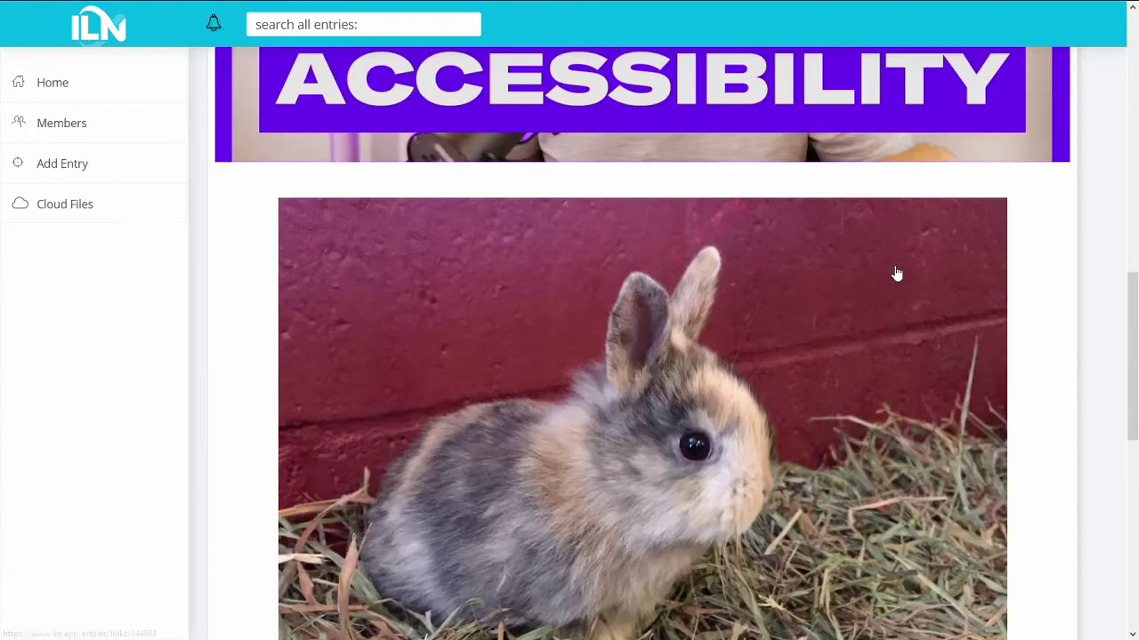
pyautogui.scroll(-7, 896, 274)
pyautogui.scroll(3, 649, 376)
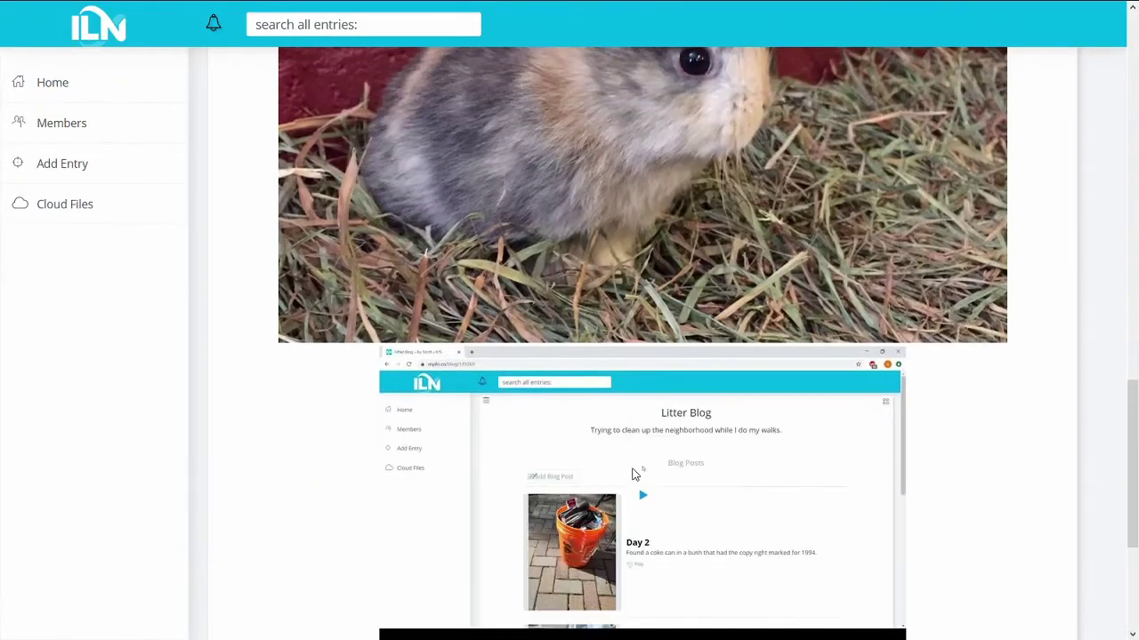
pyautogui.scroll(4, 627, 434)
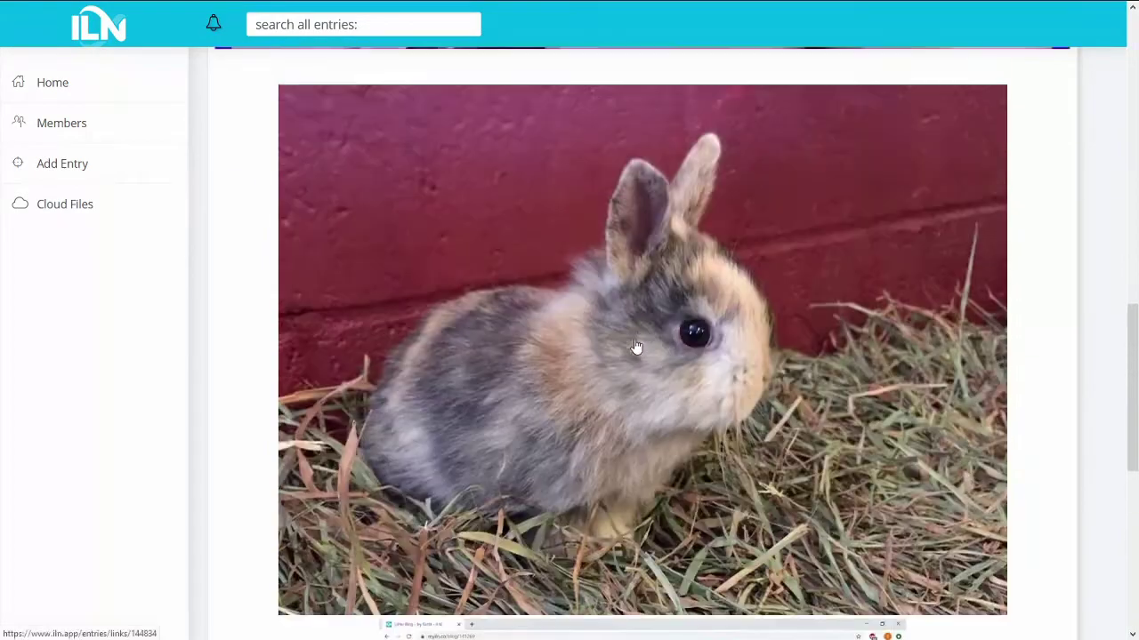
pyautogui.scroll(10, 636, 347)
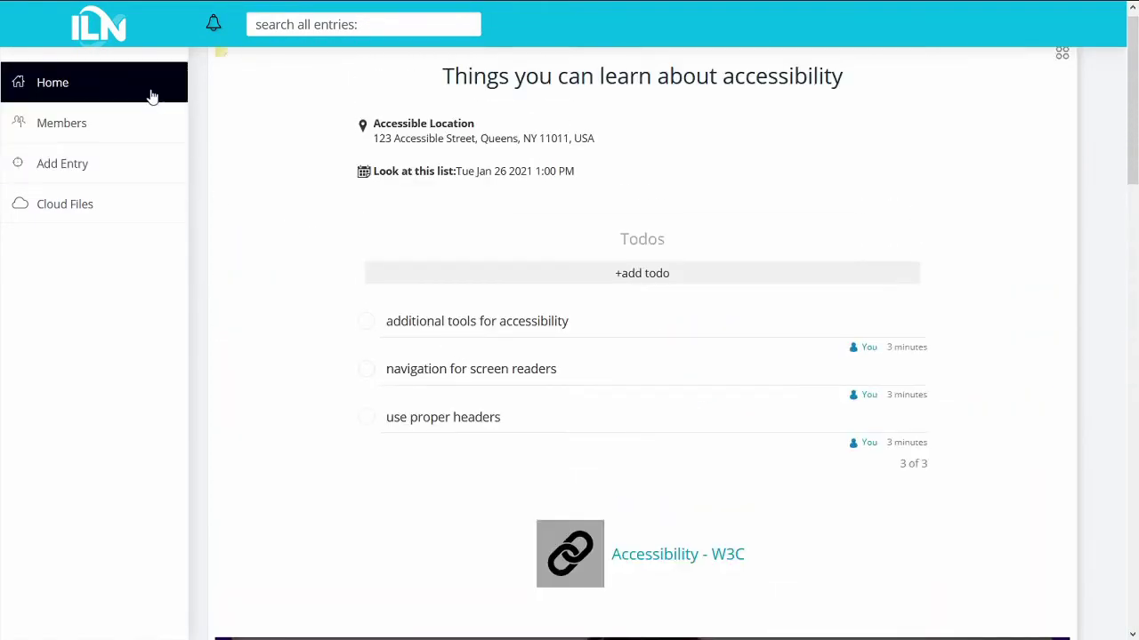
pyautogui.click(143, 91)
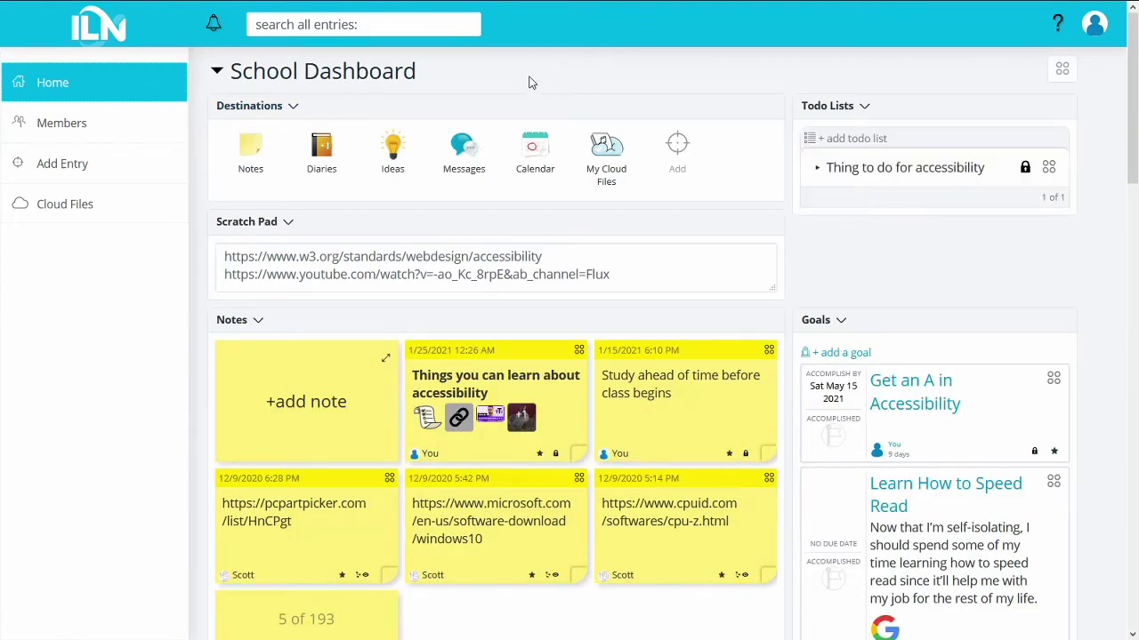
pyautogui.scroll(-3, 528, 82)
pyautogui.scroll(2, 437, 86)
# - Search all entries for "accessibility", review the suggestions and close them
pyautogui.click(358, 21)
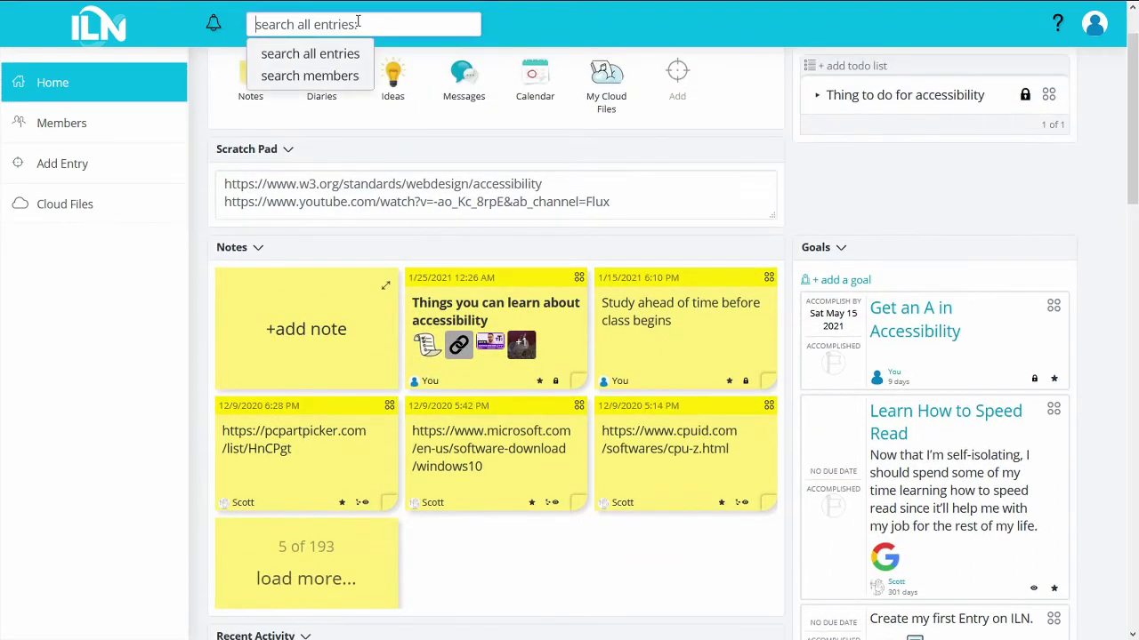
pyautogui.write('acce')
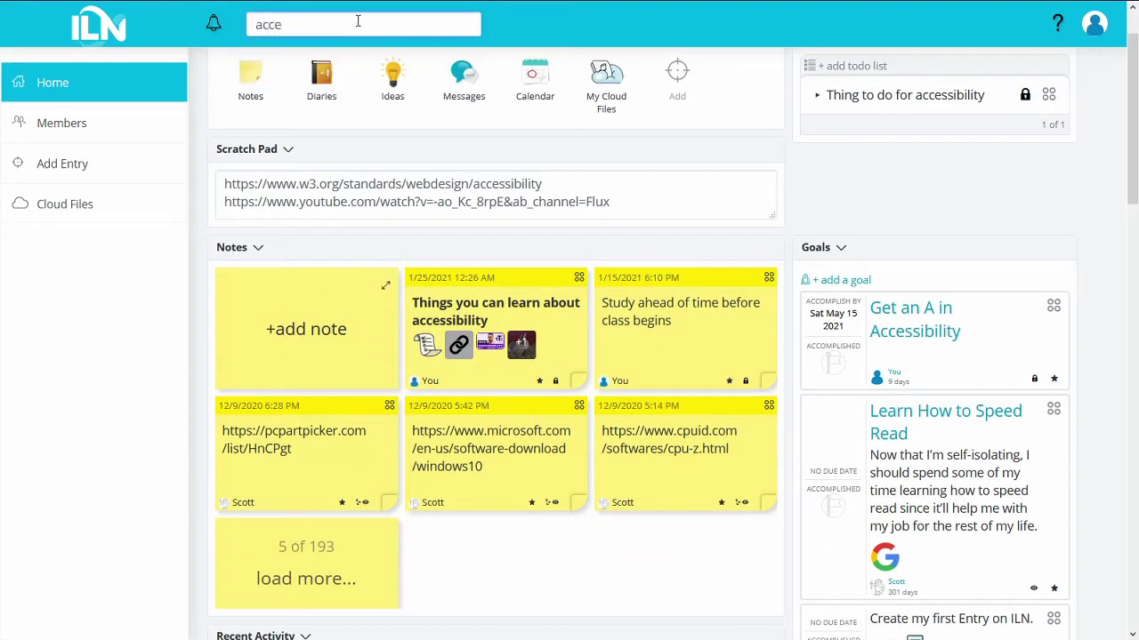
pyautogui.write('ssiblity')
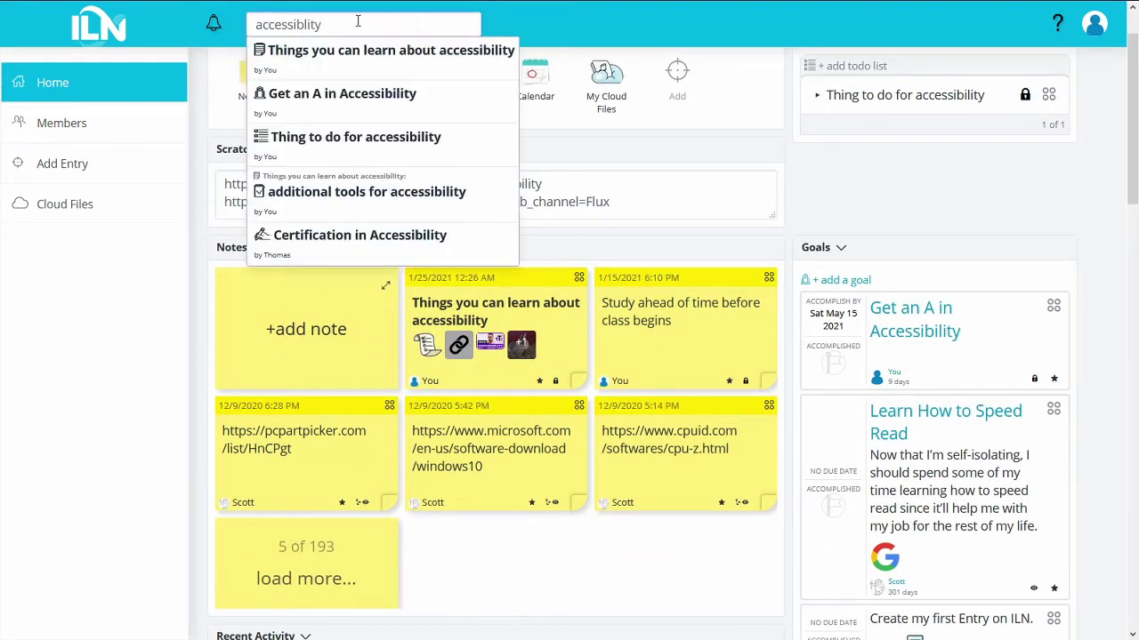
pyautogui.hotkey('ctrl', 'a')
pyautogui.write('ac')
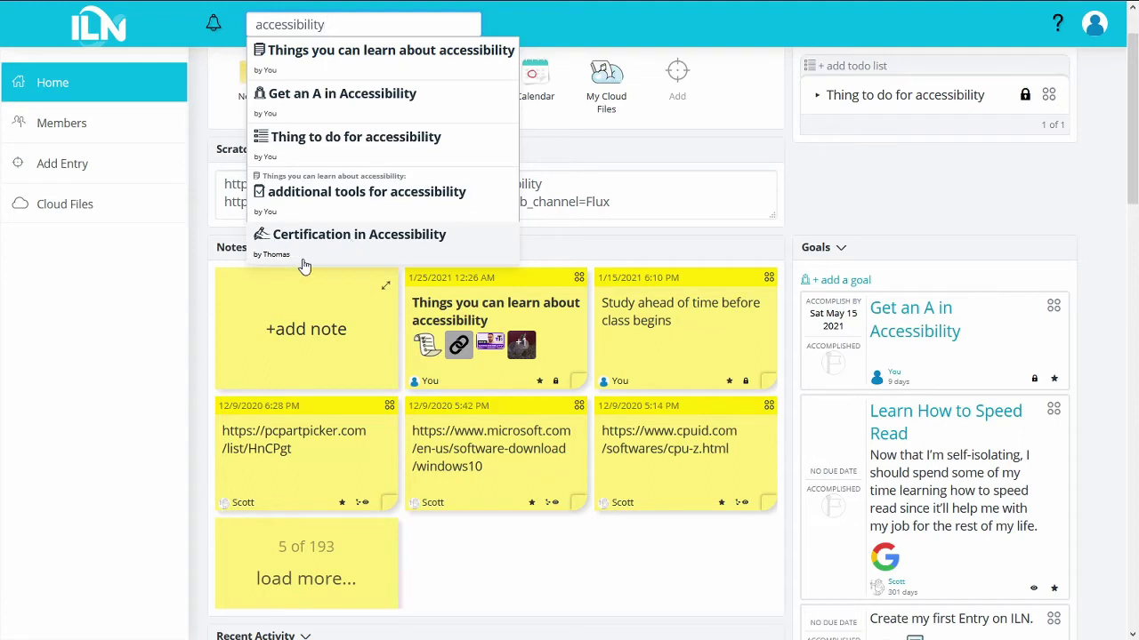
pyautogui.click(583, 246)
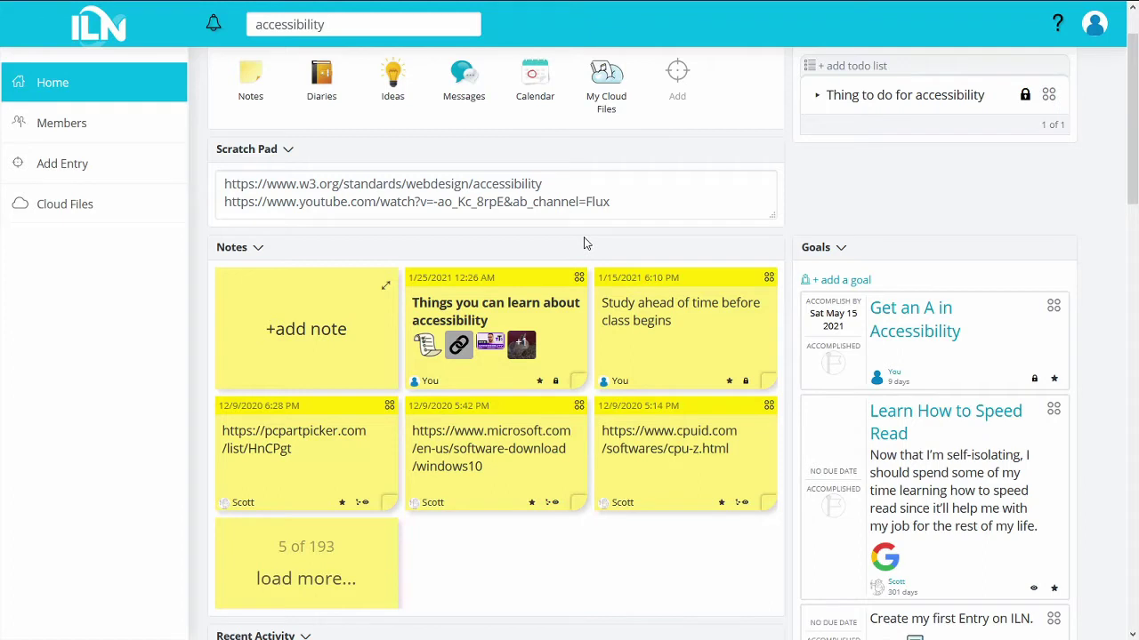
pyautogui.scroll(1, 583, 243)
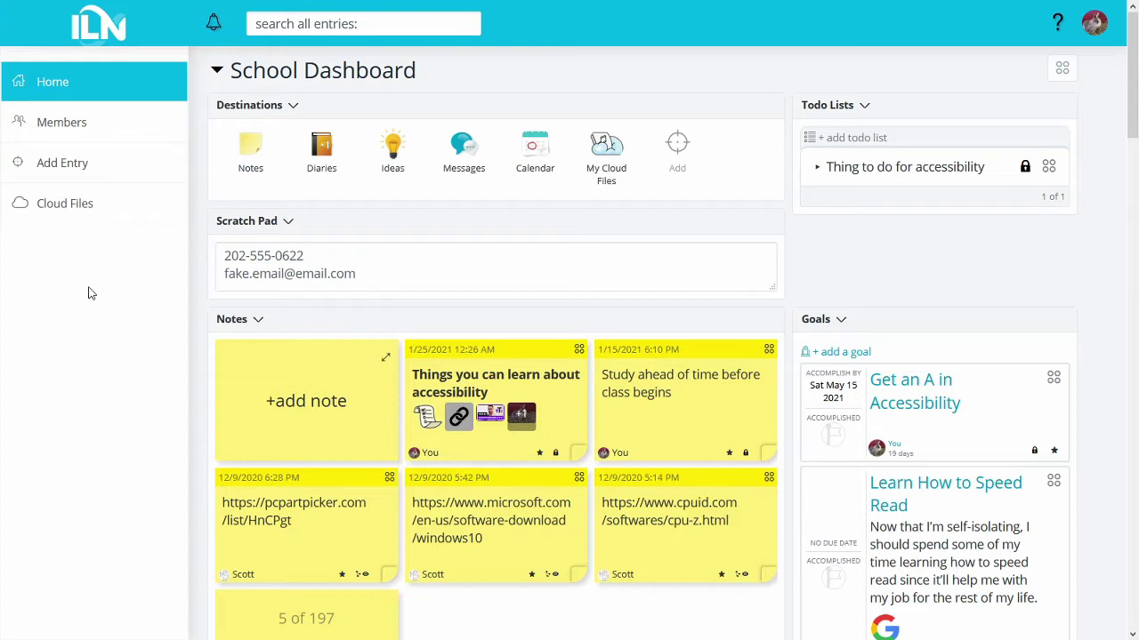
# - Go to Cloud Files, open the account's own file page and start a file upload
pyautogui.click(102, 218)
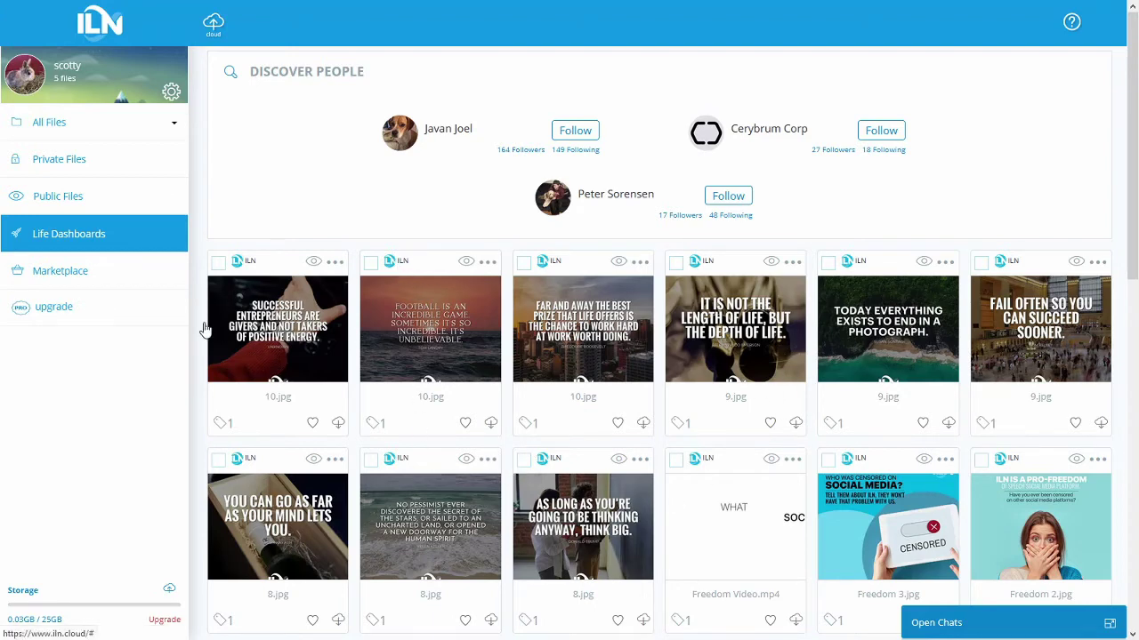
pyautogui.click(64, 81)
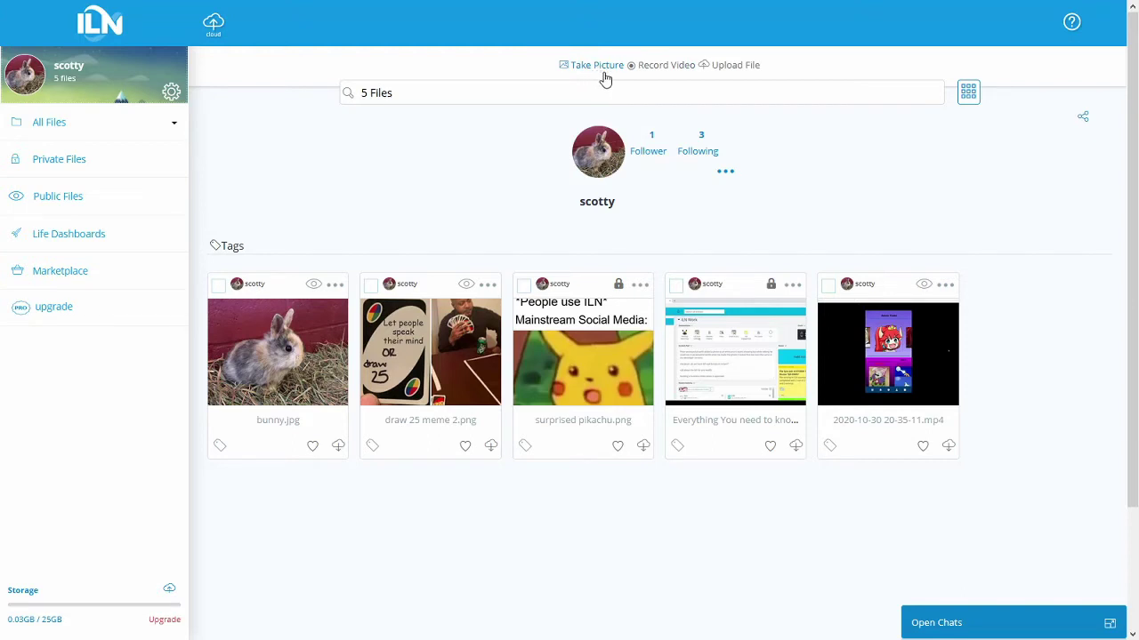
pyautogui.click(736, 71)
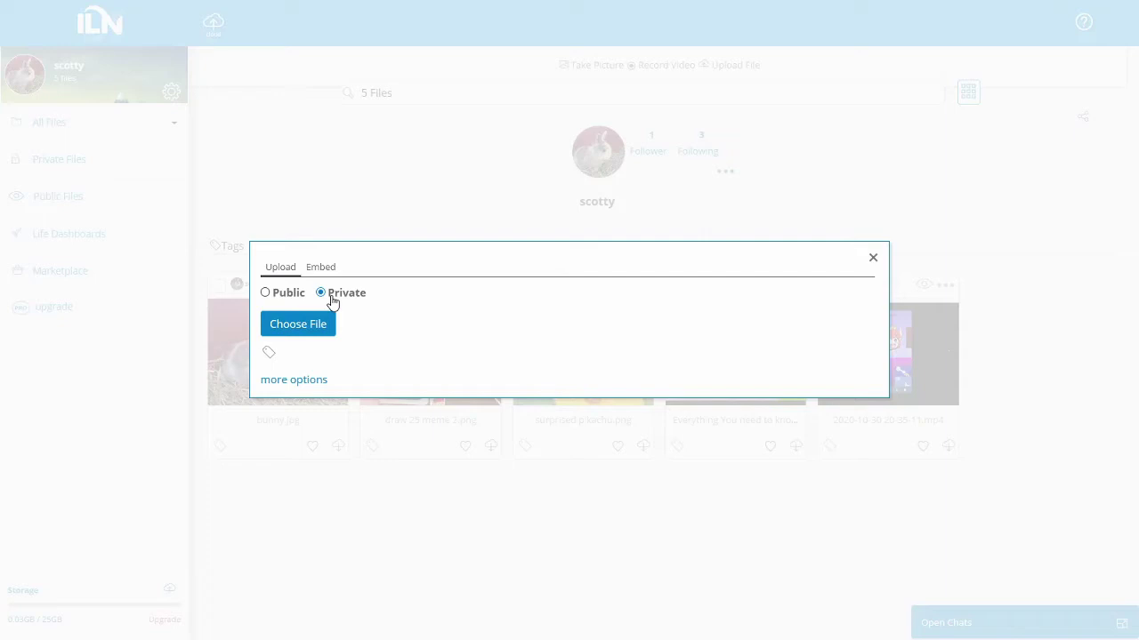
# - Show the upload's additional Name and Description options and hide them again
pyautogui.press('ctrl')
pyautogui.click(302, 381)
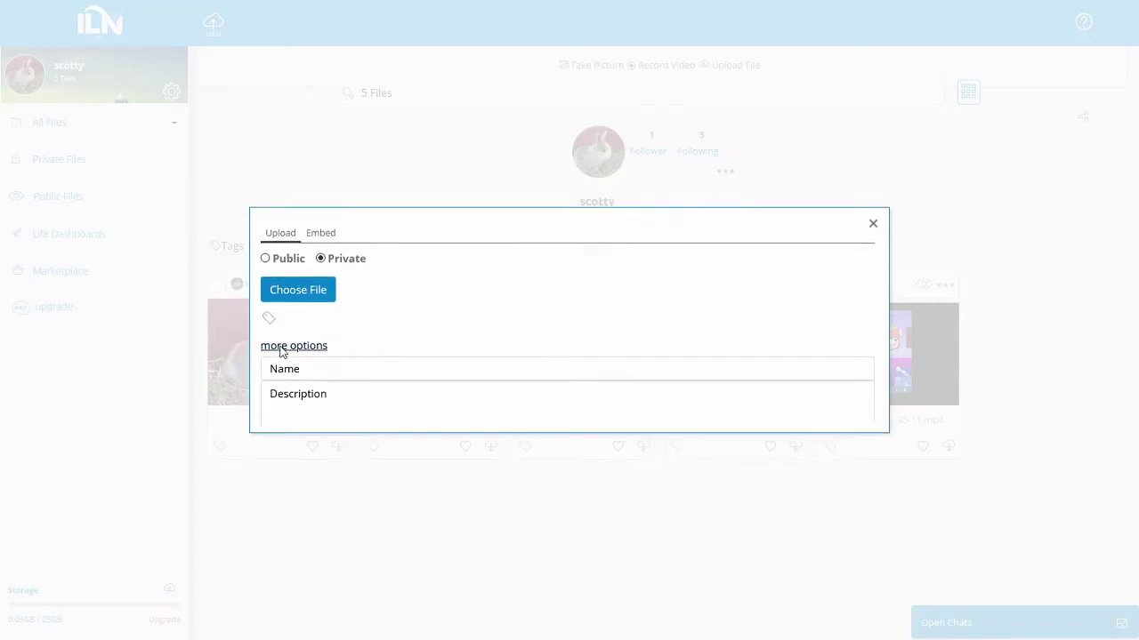
pyautogui.click(279, 343)
pyautogui.press('ctrl')
# - Try the new tag text "anythign", clear it, and tag the upload with the existing "cloud demo" tag
pyautogui.click(273, 359)
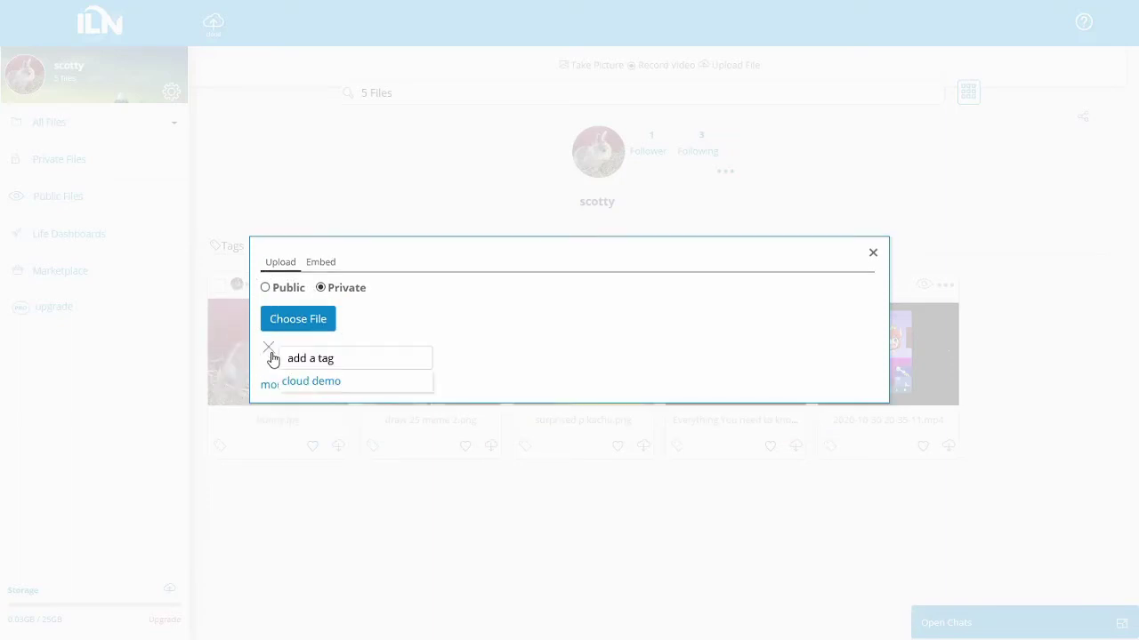
pyautogui.click(313, 359)
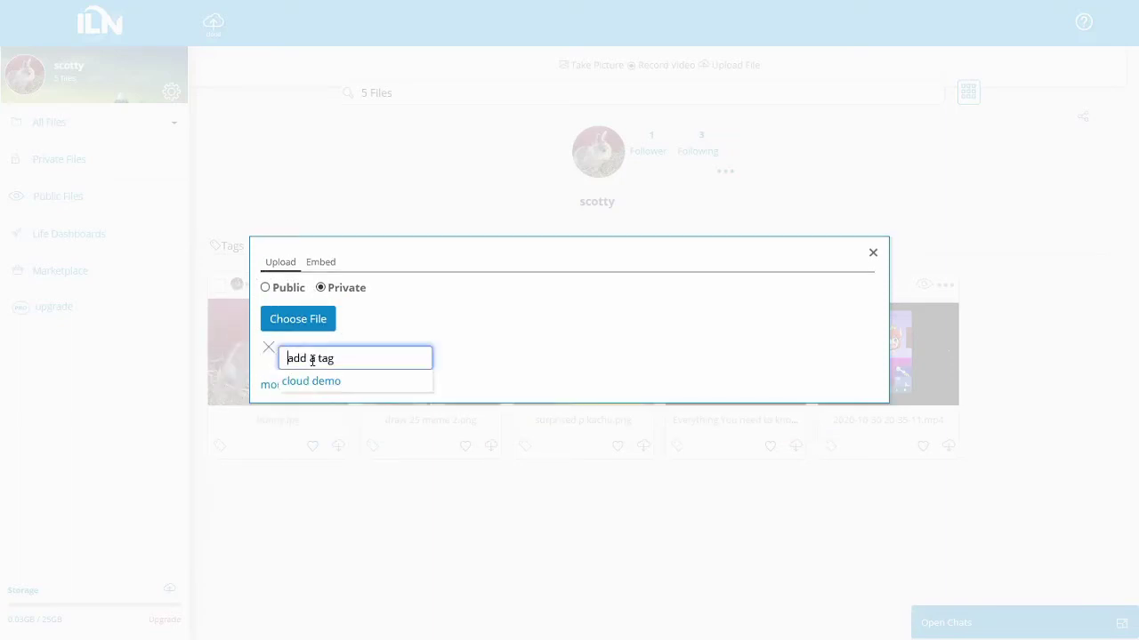
pyautogui.write('anythign')
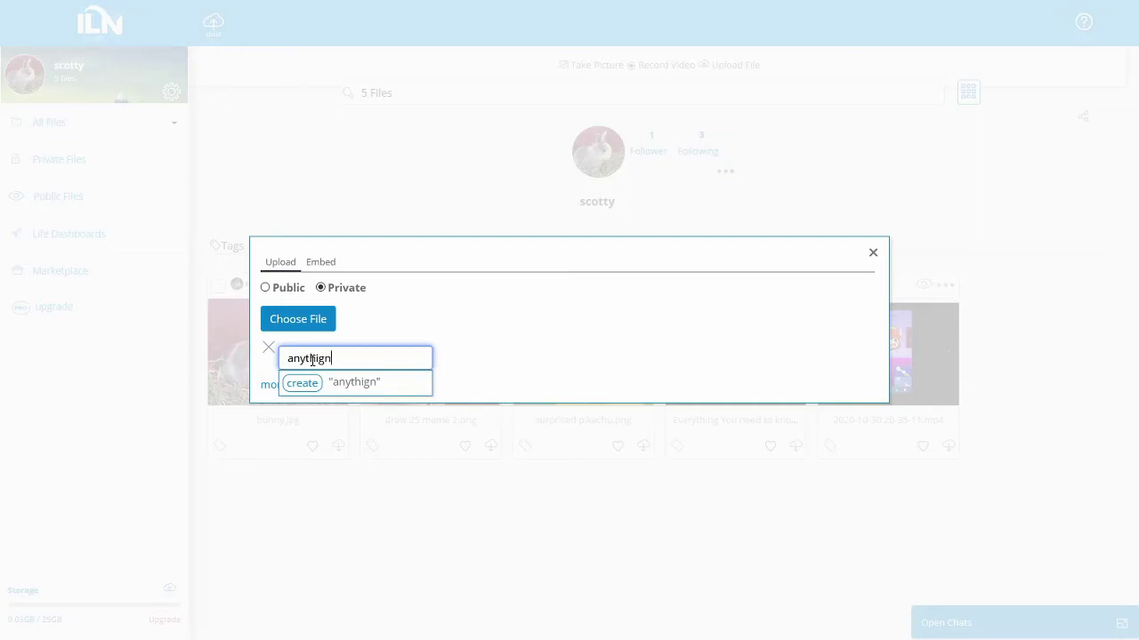
pyautogui.doubleClick(337, 355)
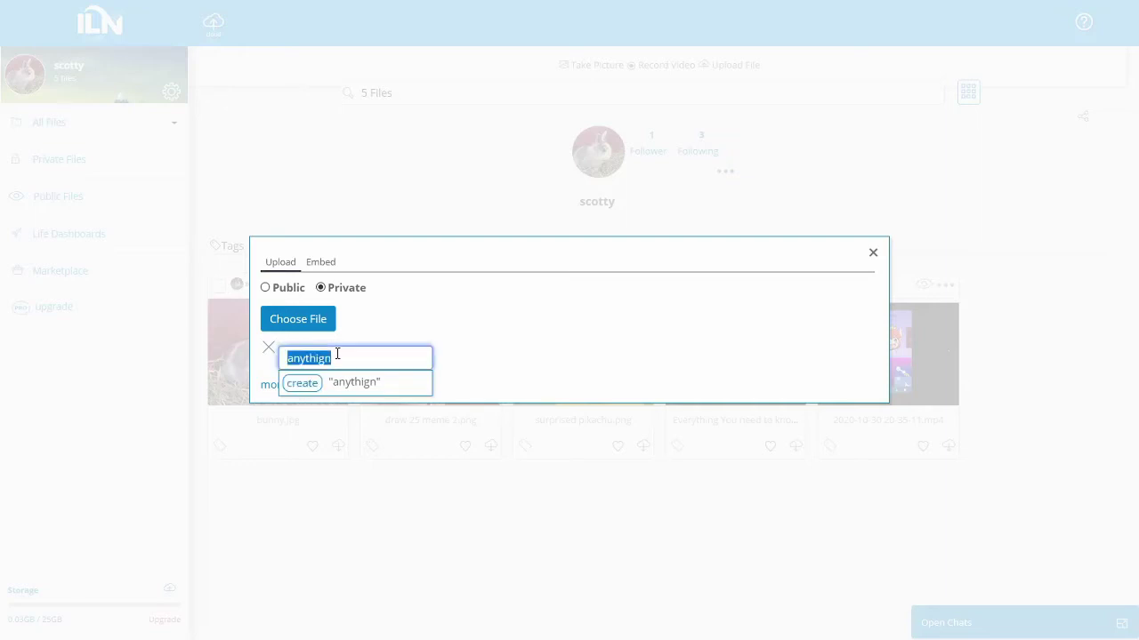
pyautogui.press('BackSpace')
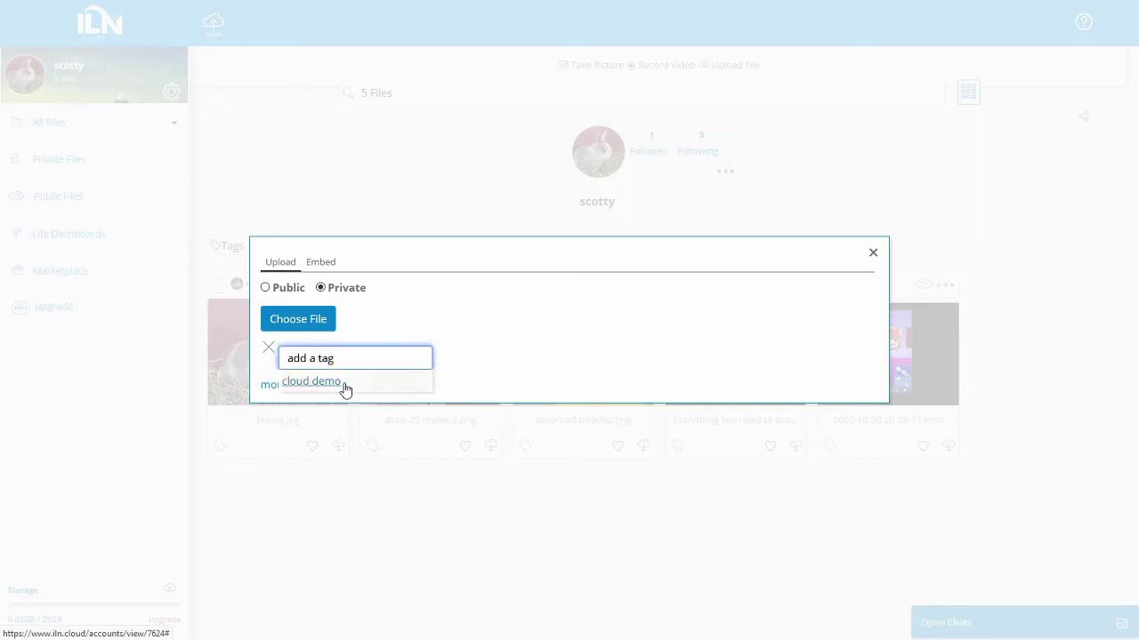
pyautogui.click(336, 390)
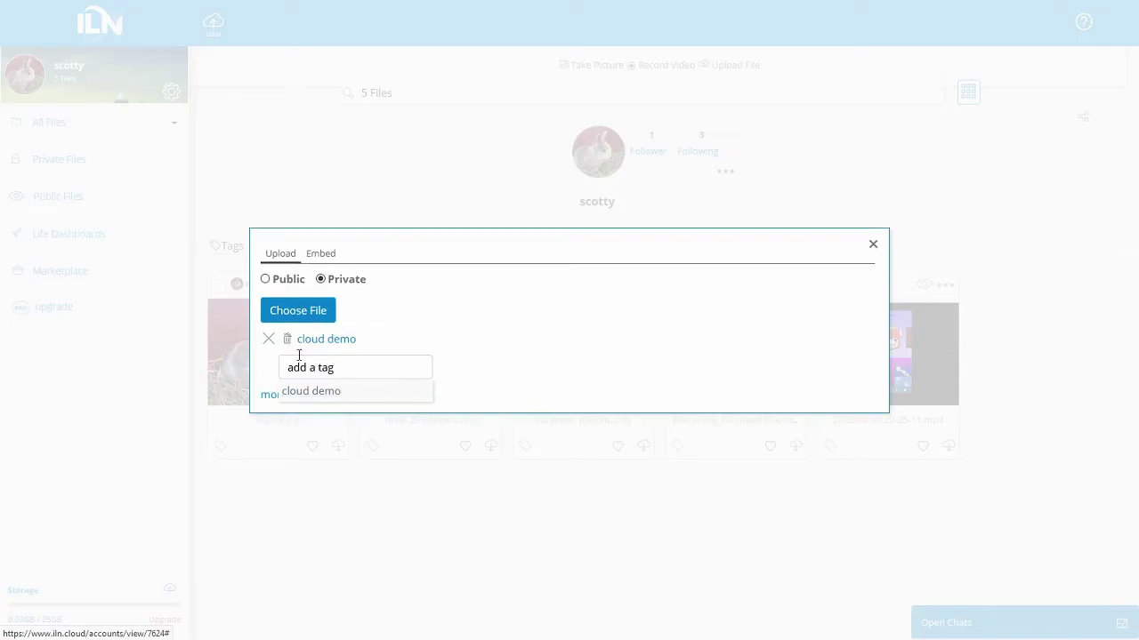
# - Upload CSC 575 Accessibility Syllabus.docx, Goodbye+childhood+friend_fa1086_8171879.mp4 and number 2.jpg together
pyautogui.click(286, 313)
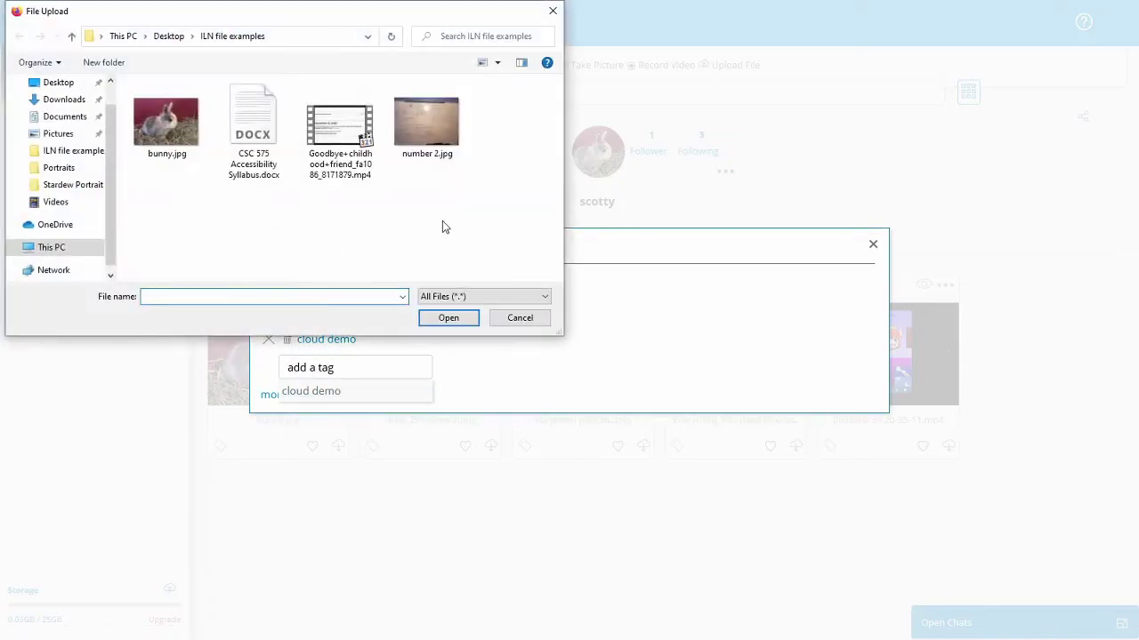
pyautogui.moveTo(476, 206); pyautogui.dragTo(264, 140)
pyautogui.click(264, 140)
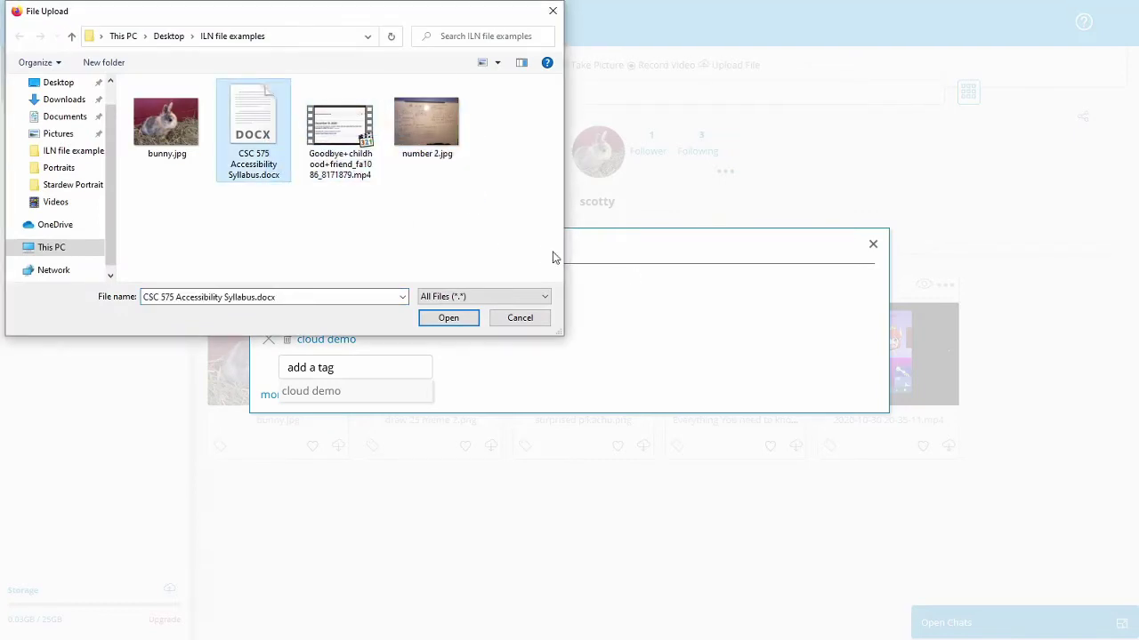
pyautogui.moveTo(511, 224); pyautogui.dragTo(236, 122)
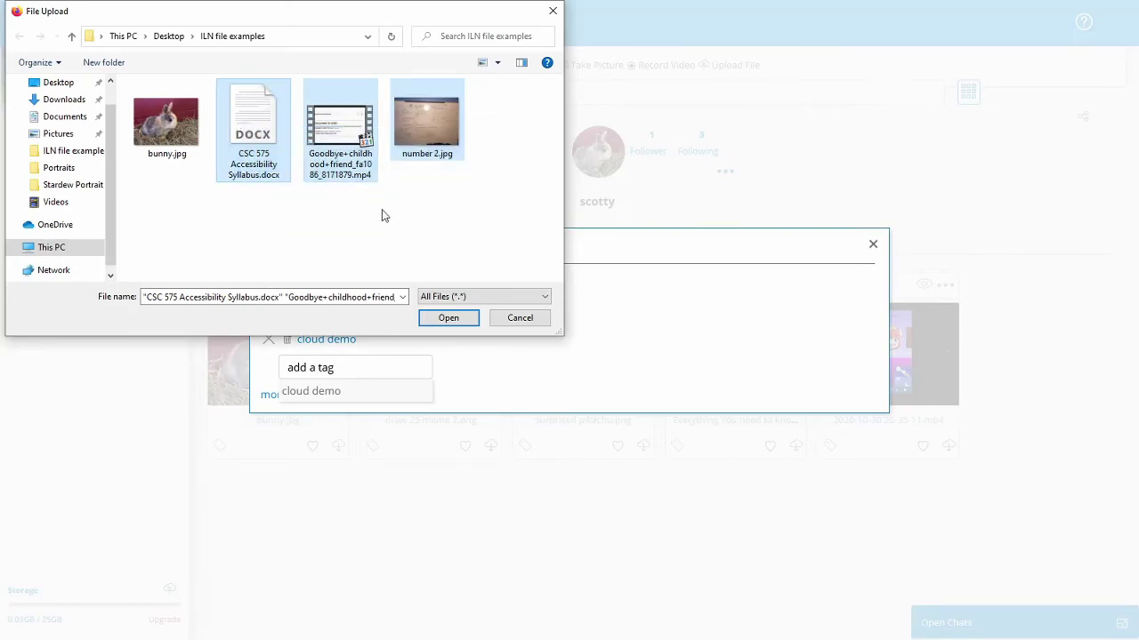
pyautogui.click(443, 319)
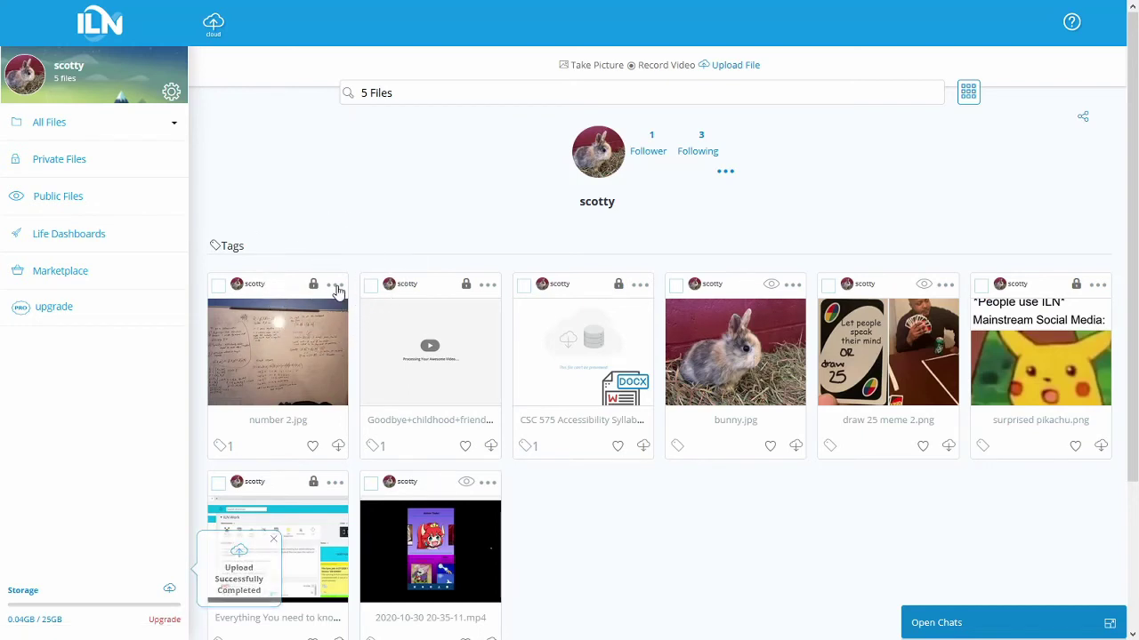
# - Open sharing for number 2.jpg and add an existing contact, an e-mail address and a phone number as recipients
pyautogui.click(335, 285)
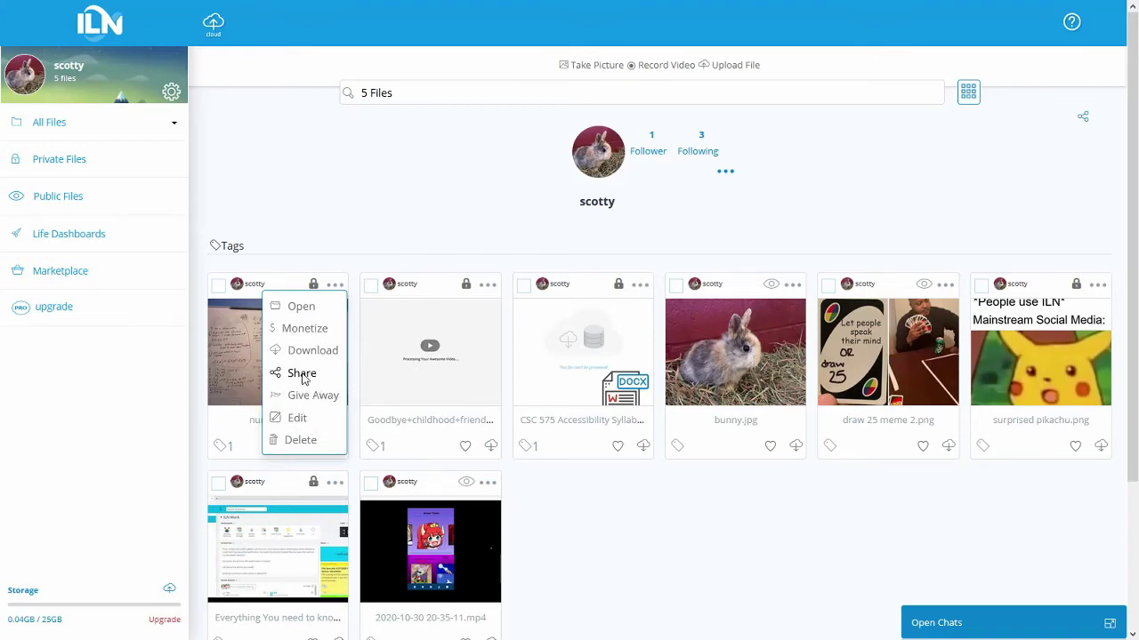
pyautogui.click(301, 374)
pyautogui.click(436, 300)
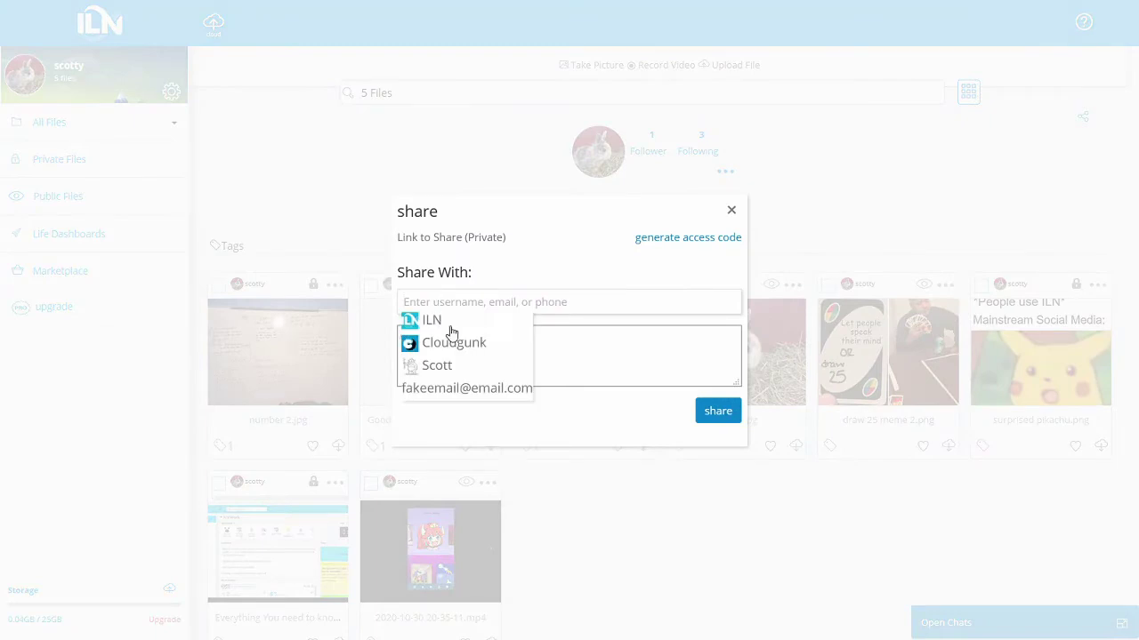
pyautogui.click(446, 366)
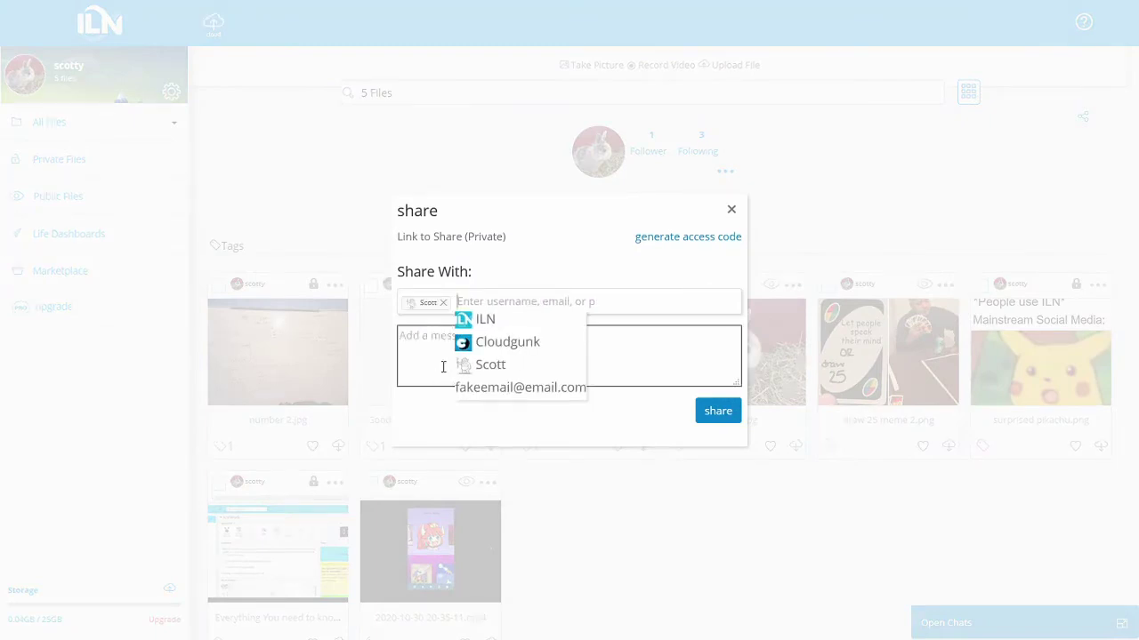
pyautogui.click(491, 389)
pyautogui.click(554, 300)
pyautogui.write('20')
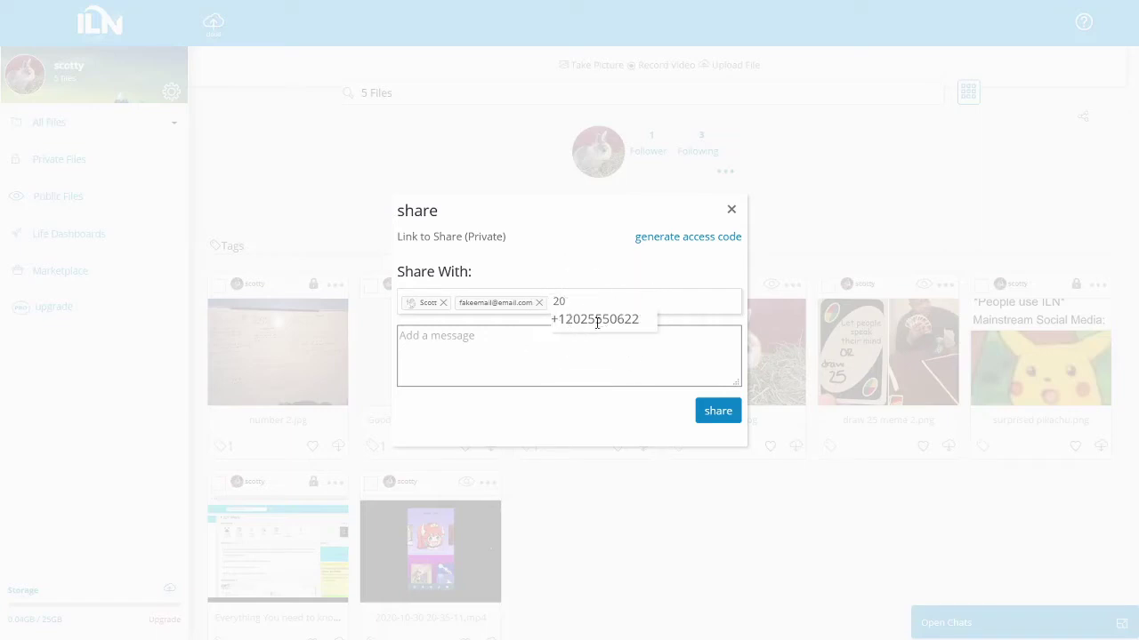
pyautogui.click(596, 328)
pyautogui.click(615, 425)
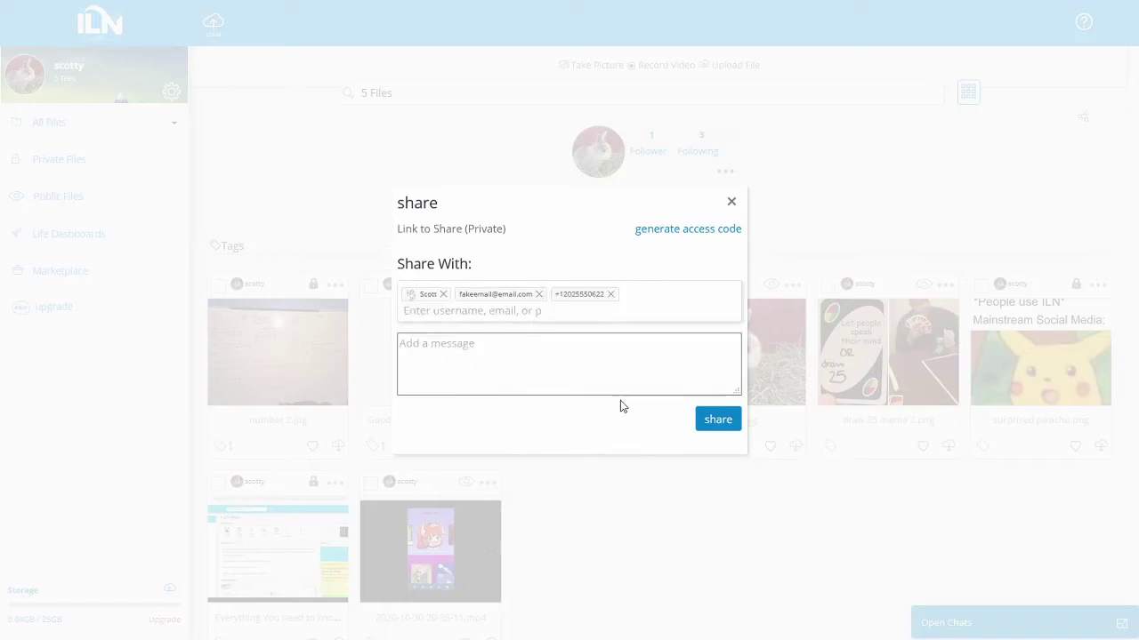
# - Share the private file with the chosen recipients and confirm generating an access code
pyautogui.click(709, 422)
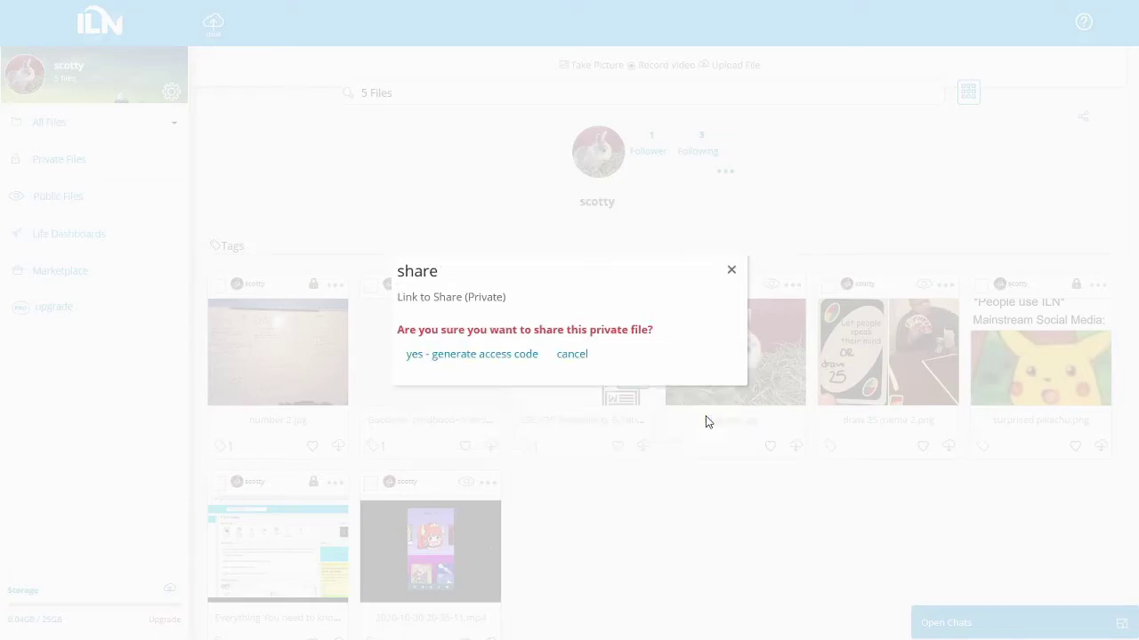
pyautogui.click(467, 364)
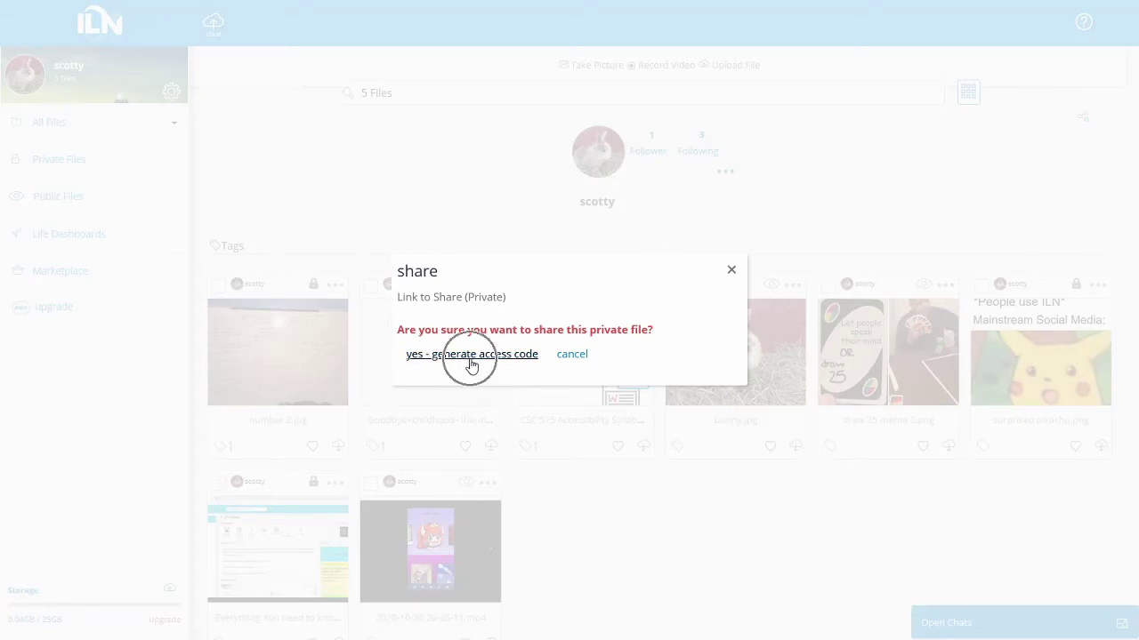
pyautogui.click(467, 364)
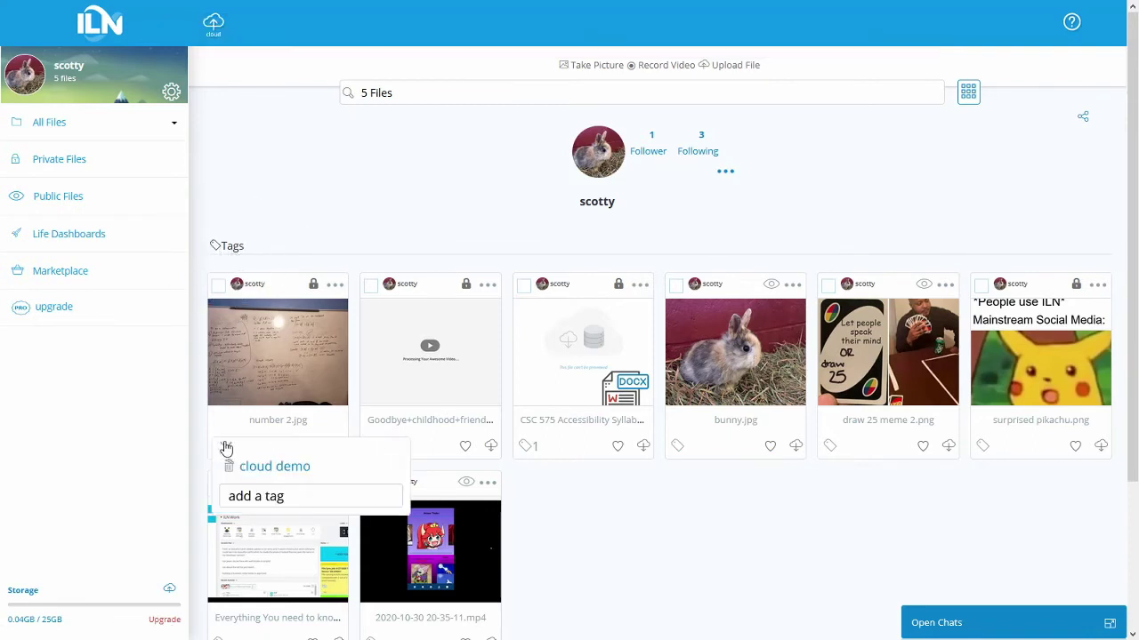
# - Filter the account's files by the "cloud demo" tag
pyautogui.click(229, 248)
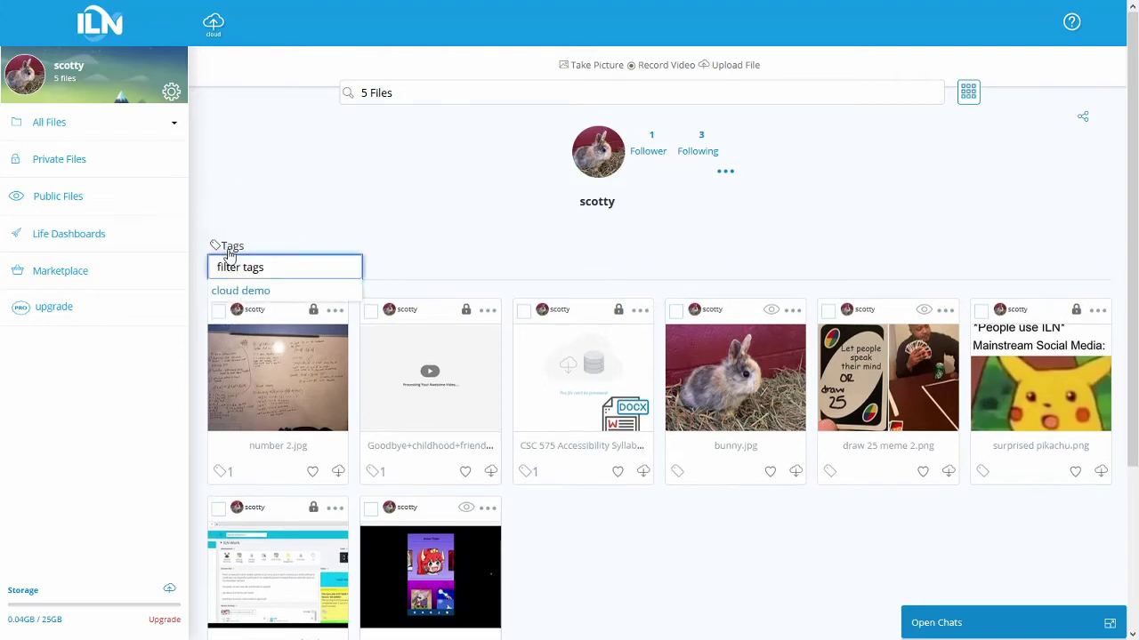
pyautogui.click(250, 295)
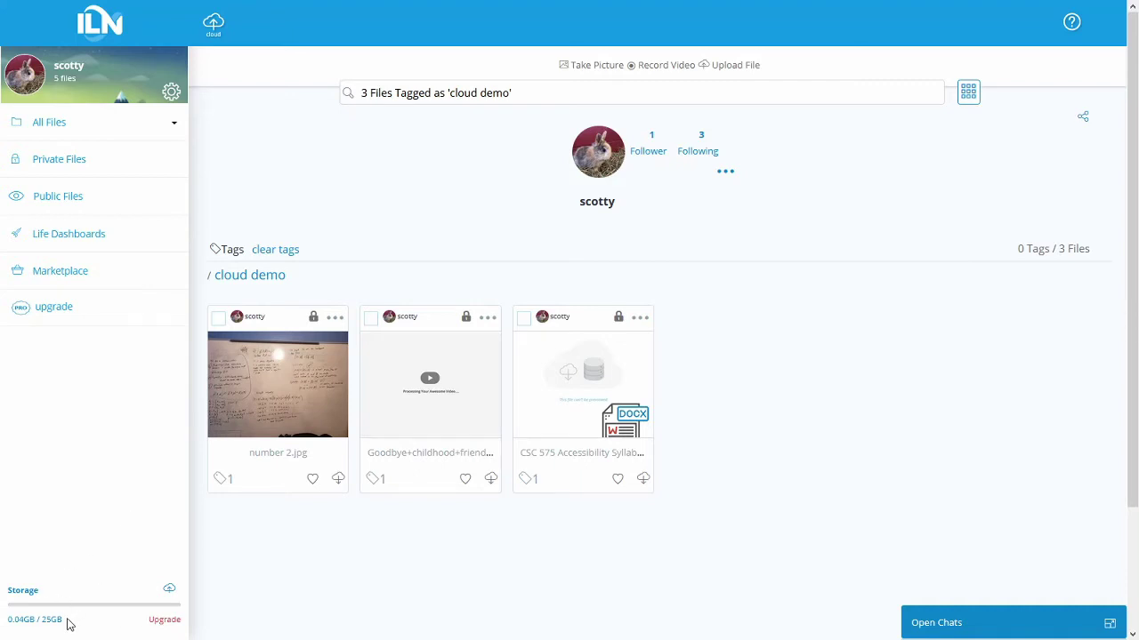
# - Examine the storage usage and the ILN PRO subscription's storage plans, then close the subscription offer
pyautogui.moveTo(63, 620); pyautogui.dragTo(8, 625)
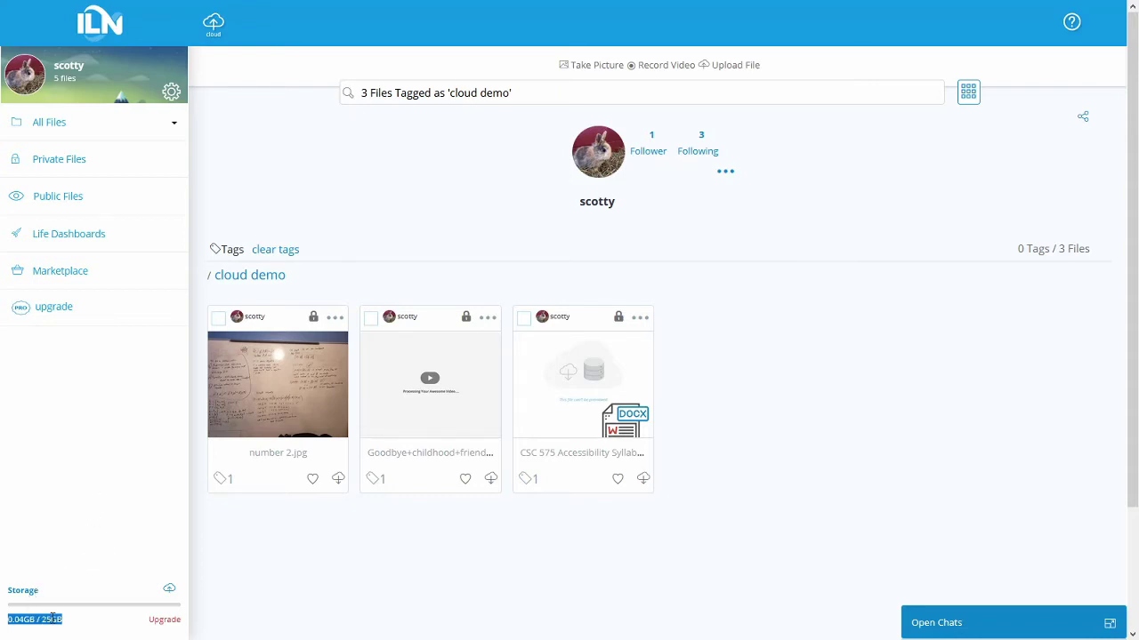
pyautogui.click(168, 590)
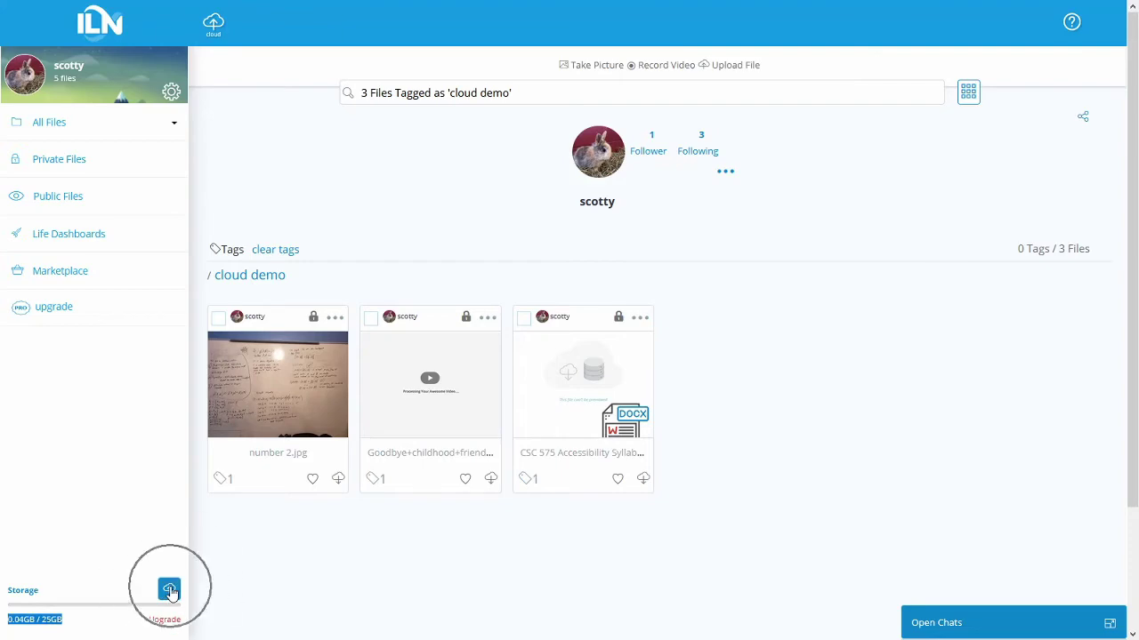
pyautogui.click(142, 546)
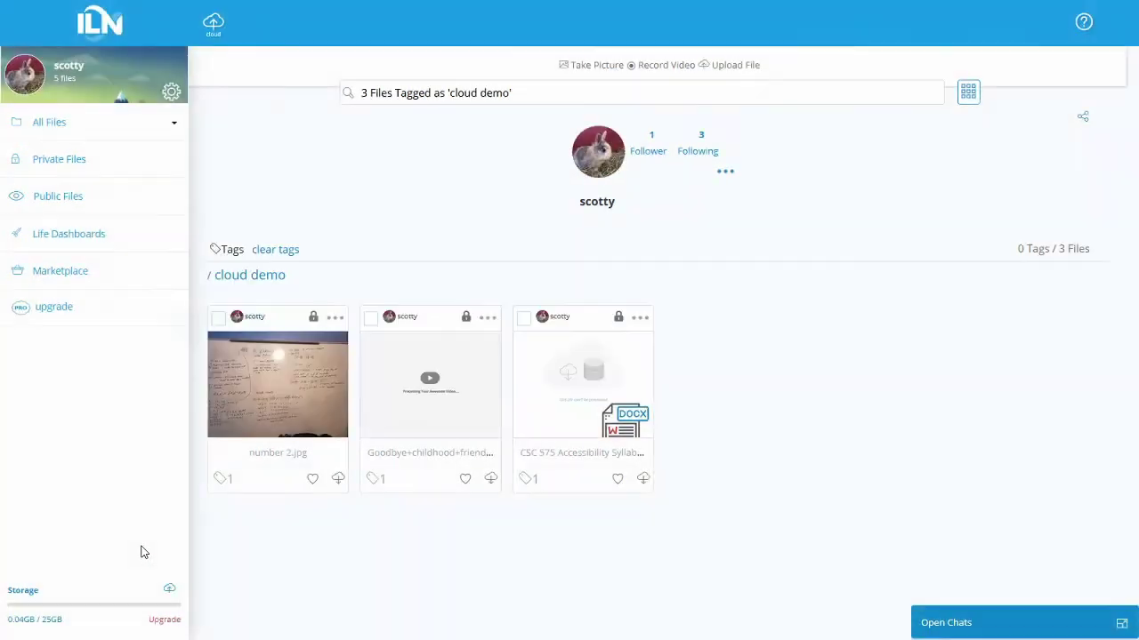
pyautogui.click(155, 622)
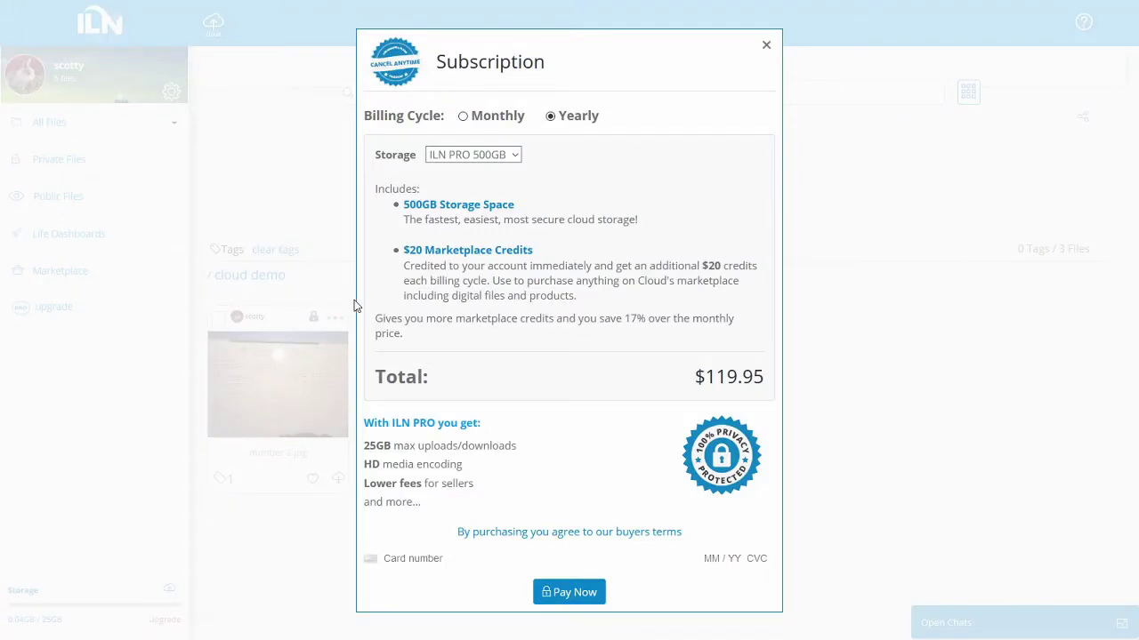
pyautogui.click(466, 158)
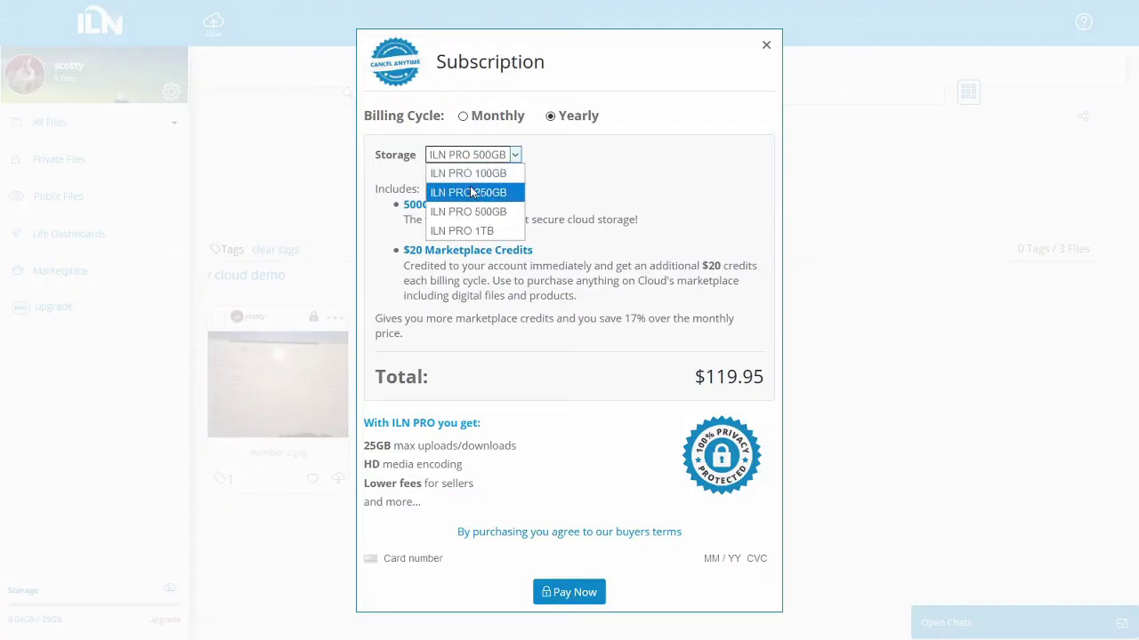
pyautogui.click(302, 203)
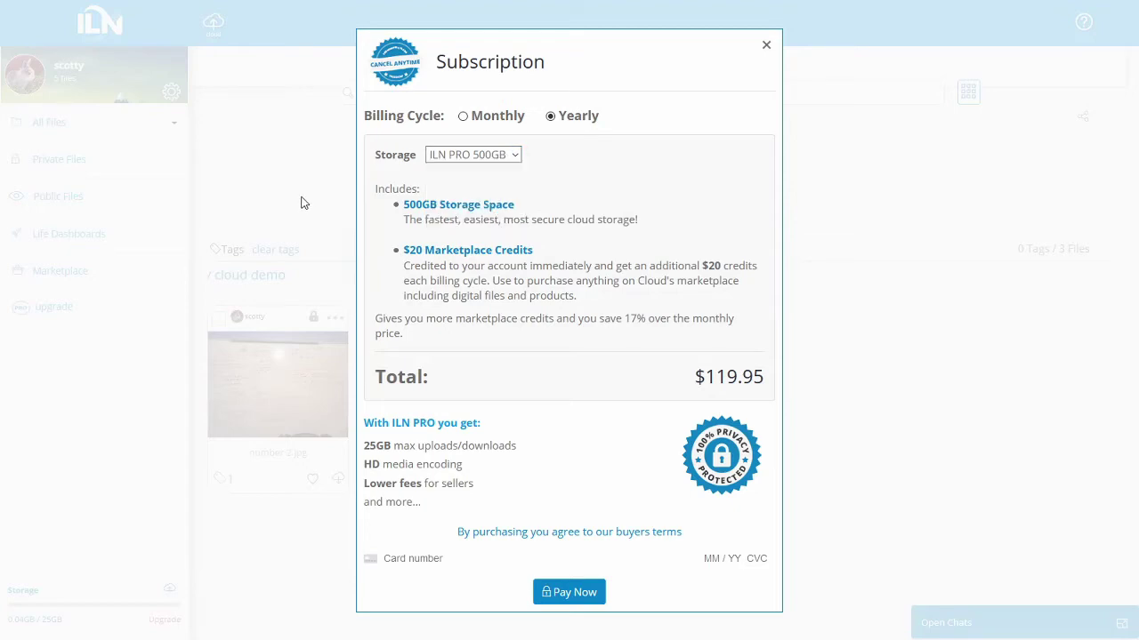
pyautogui.click(302, 203)
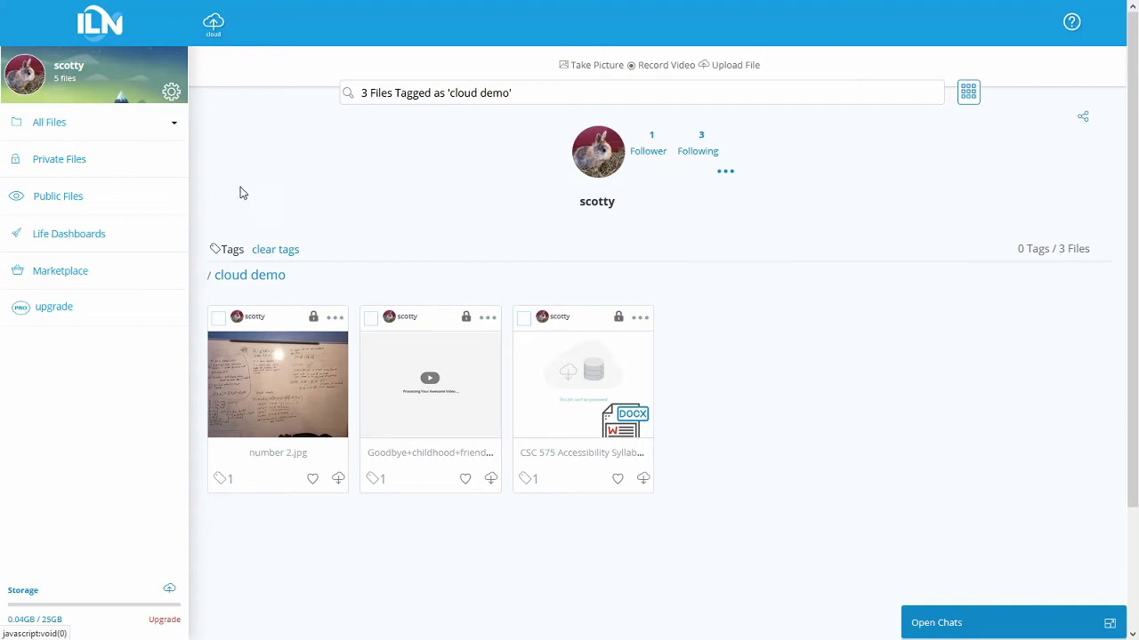
# - Go back to the School Dashboard in Life Dashboards and start a new entry
pyautogui.press('ctrl')
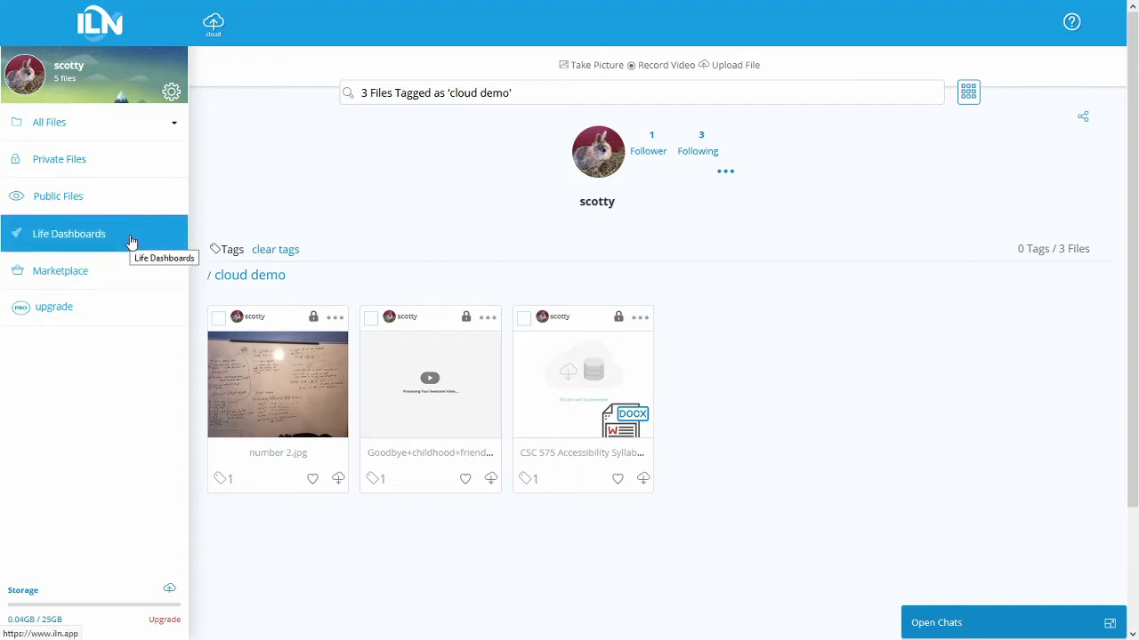
pyautogui.click(131, 240)
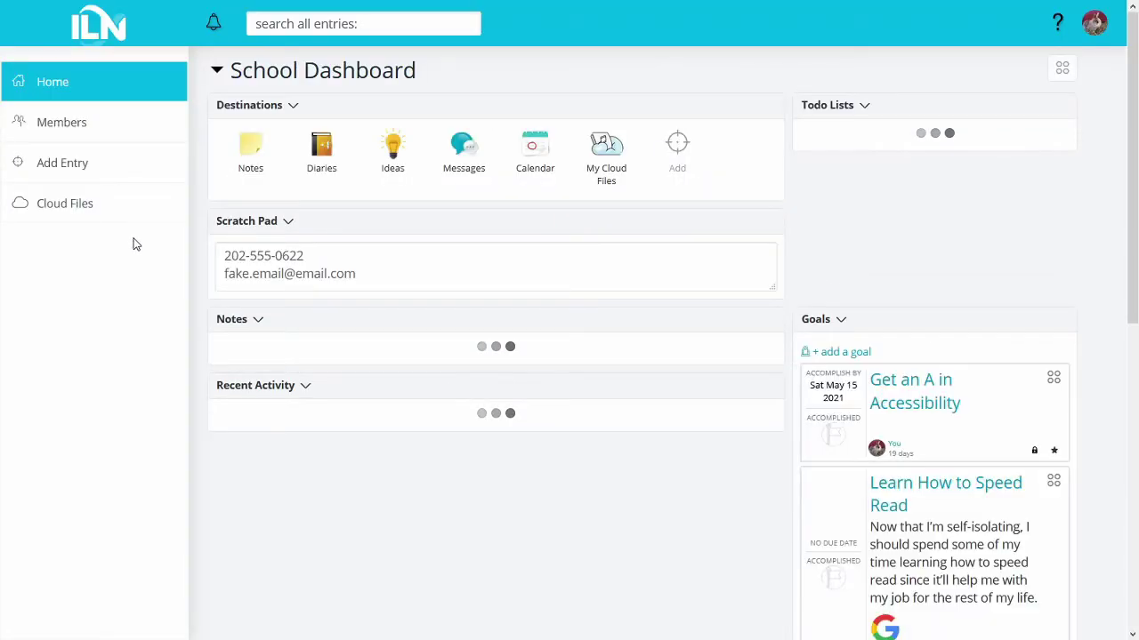
pyautogui.click(109, 176)
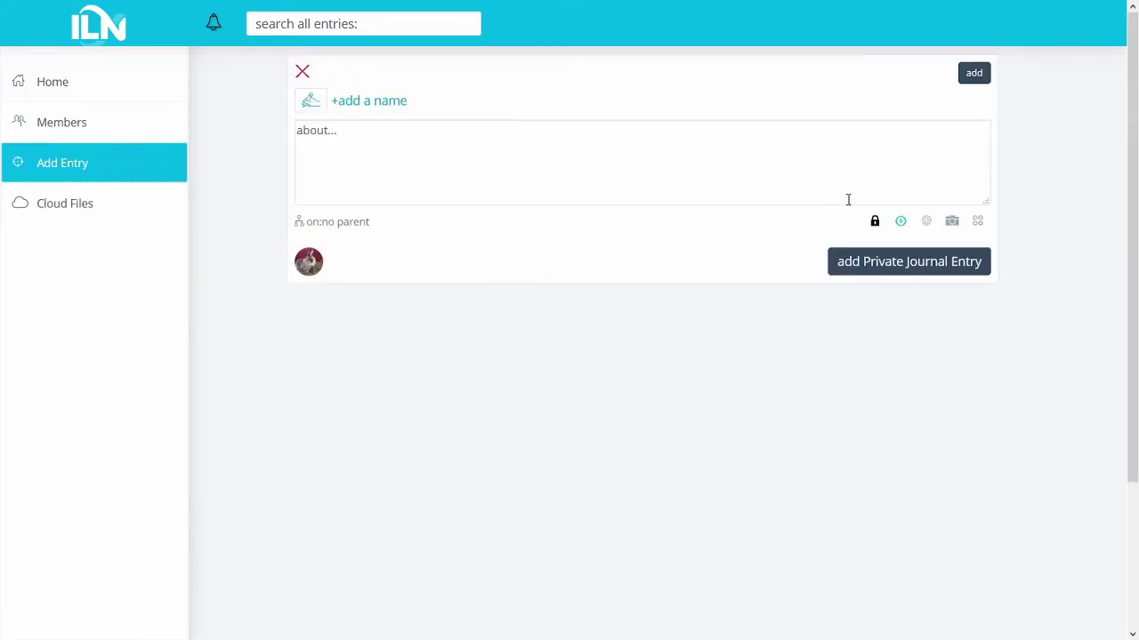
# - Open the entry's cloud file picker, edit number 2.jpg to make it Public, and save the file settings
pyautogui.click(952, 222)
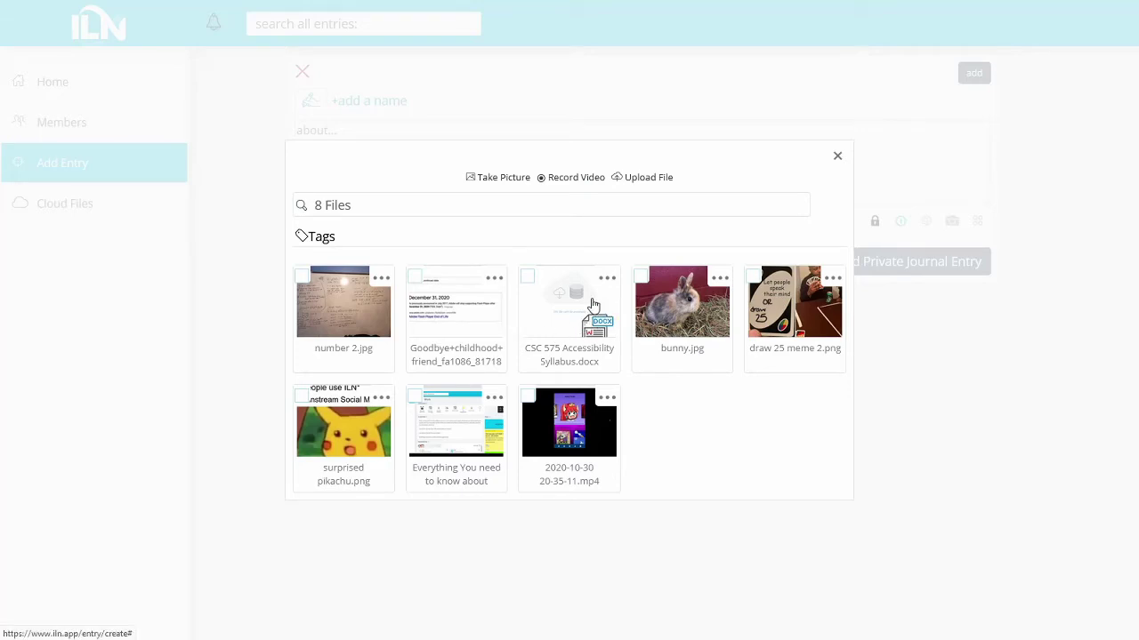
pyautogui.click(381, 279)
pyautogui.click(347, 445)
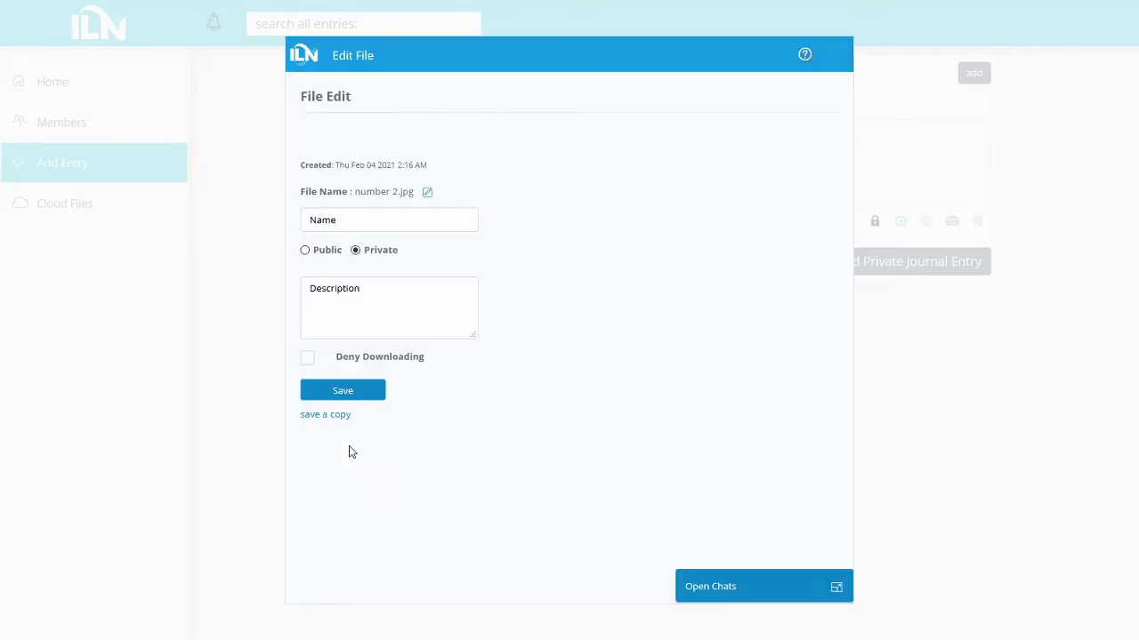
pyautogui.click(305, 334)
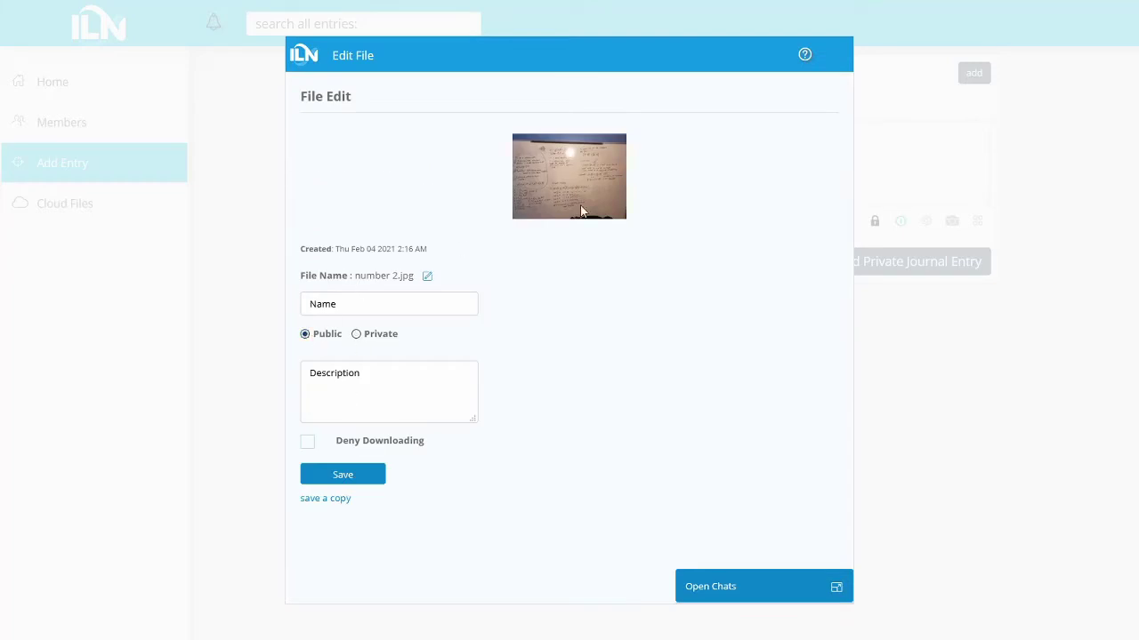
pyautogui.click(346, 479)
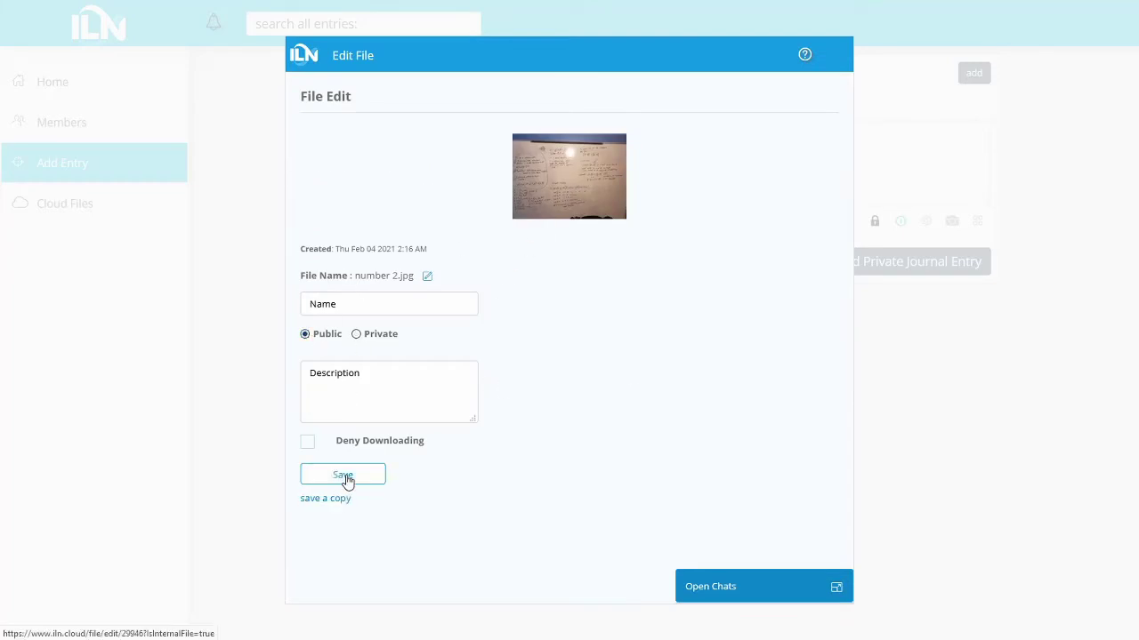
pyautogui.click(347, 480)
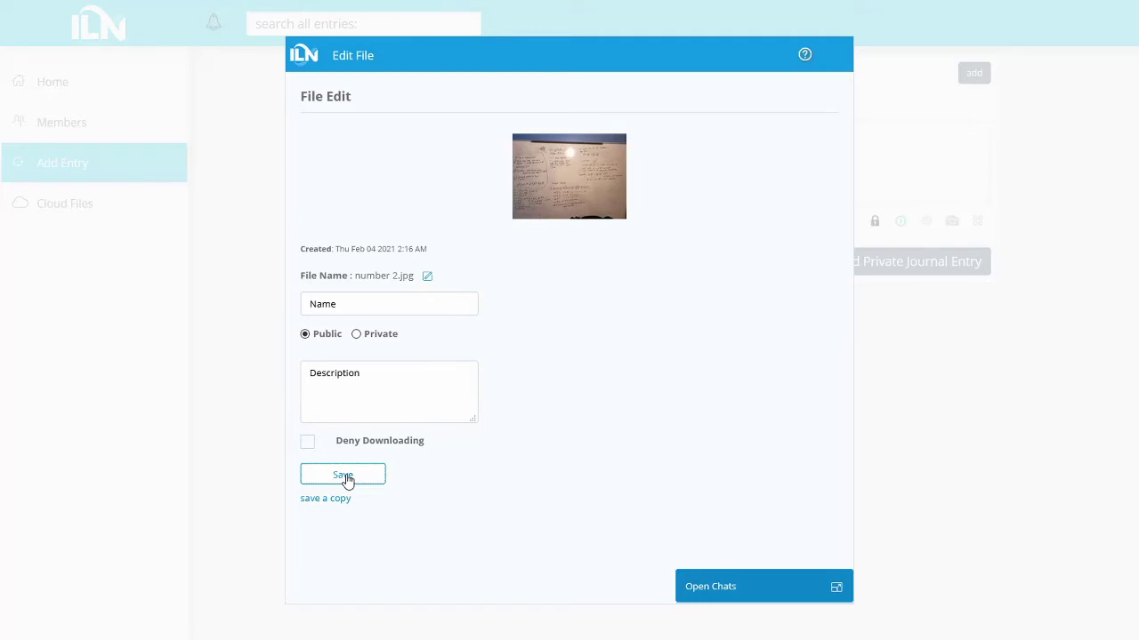
pyautogui.click(354, 475)
pyautogui.click(952, 331)
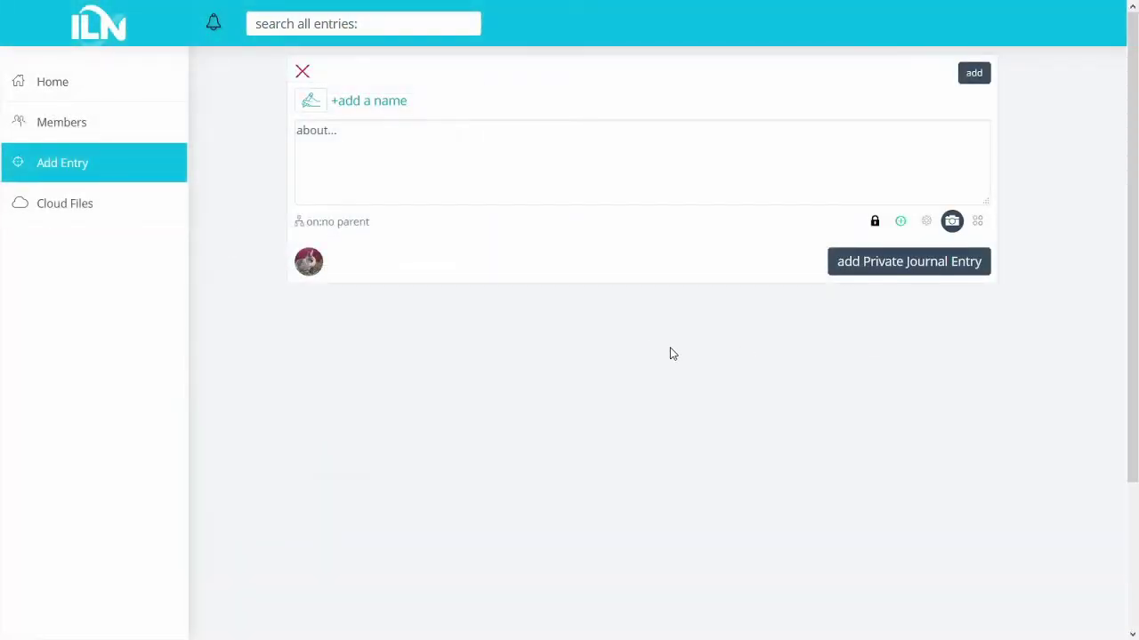
# - Attach number 2.jpg to the new entry and name the entry "My Math Homework"
pyautogui.click(950, 221)
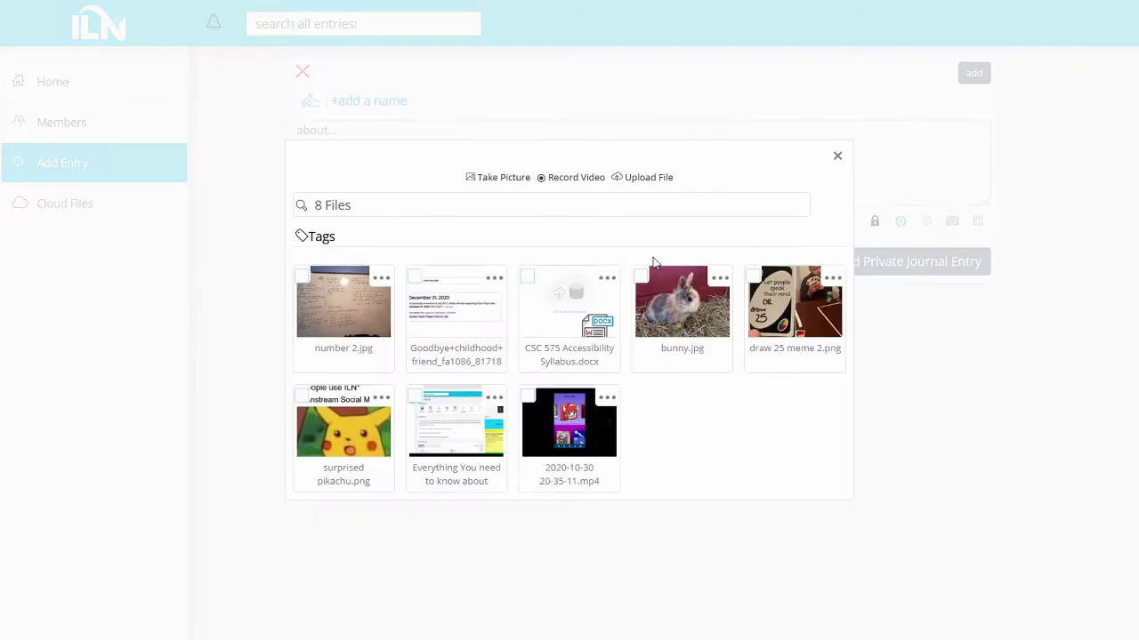
pyautogui.click(343, 309)
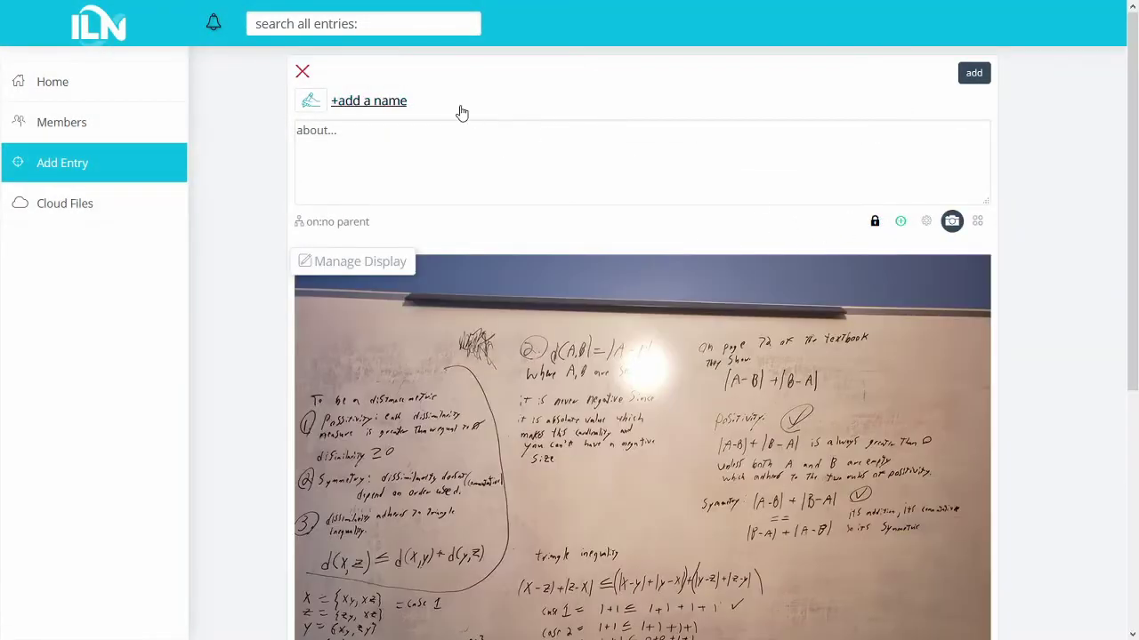
pyautogui.click(462, 106)
pyautogui.write('My Math Homework')
pyautogui.press('BackSpace')
pyautogui.press('BackSpace')
pyautogui.press('BackSpace')
pyautogui.press('BackSpace')
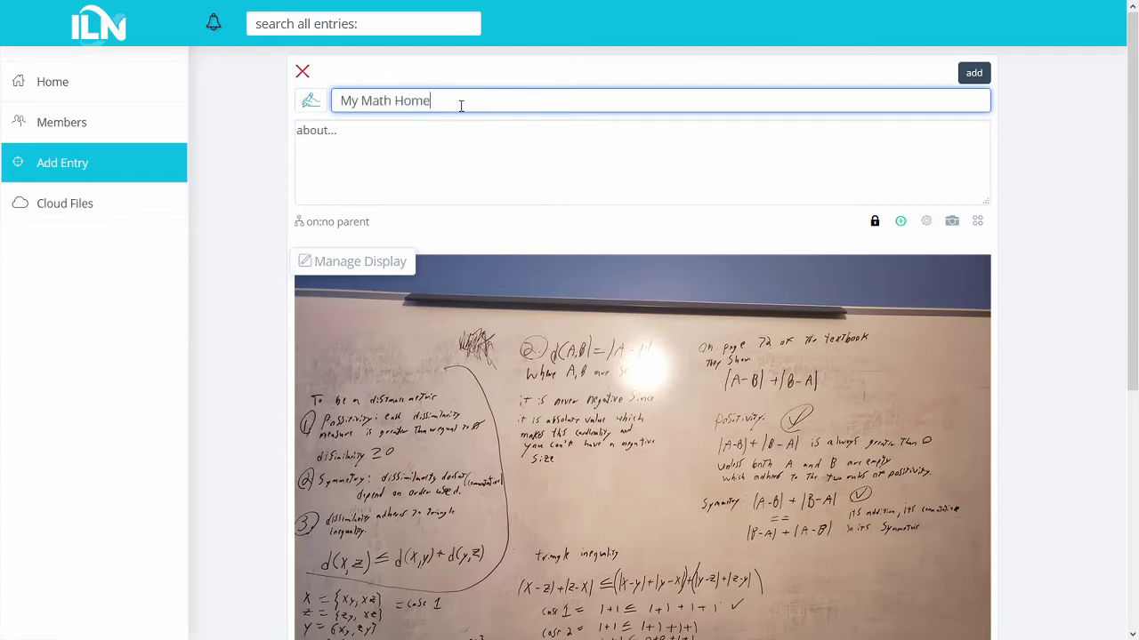
pyautogui.write('wok')
pyautogui.press('BackSpace')
pyautogui.write('rk')
# - Choose the notepad icon for the homework entry and add the entry
pyautogui.click(310, 100)
pyautogui.click(461, 287)
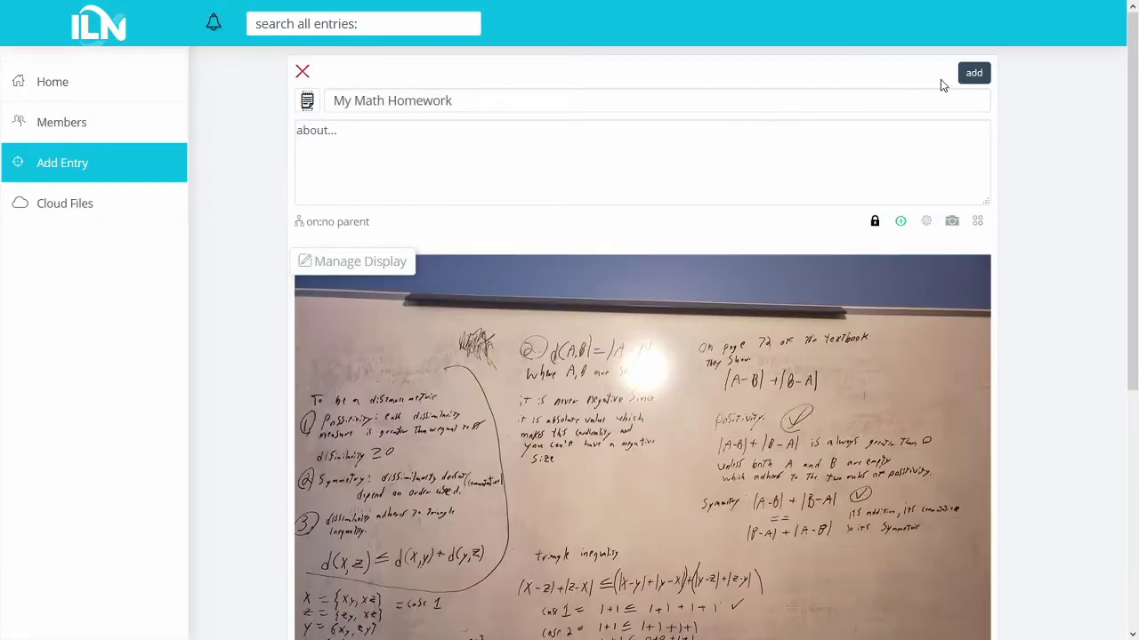
pyautogui.click(983, 76)
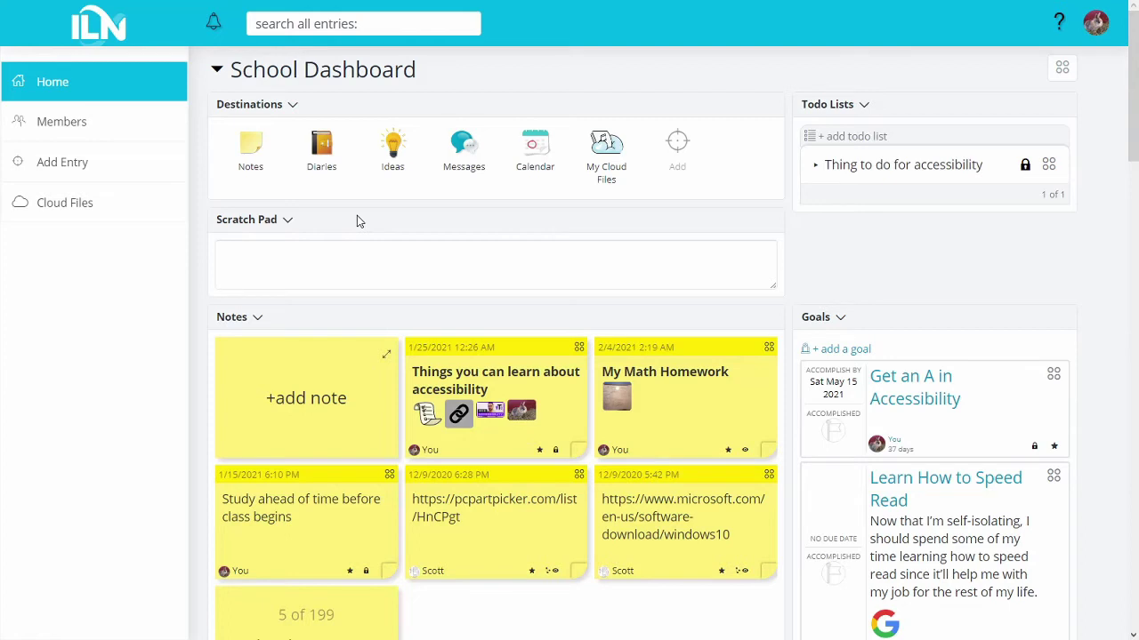
# - Switch the search to members, search by a member's first name and open the matching profile
pyautogui.click(315, 25)
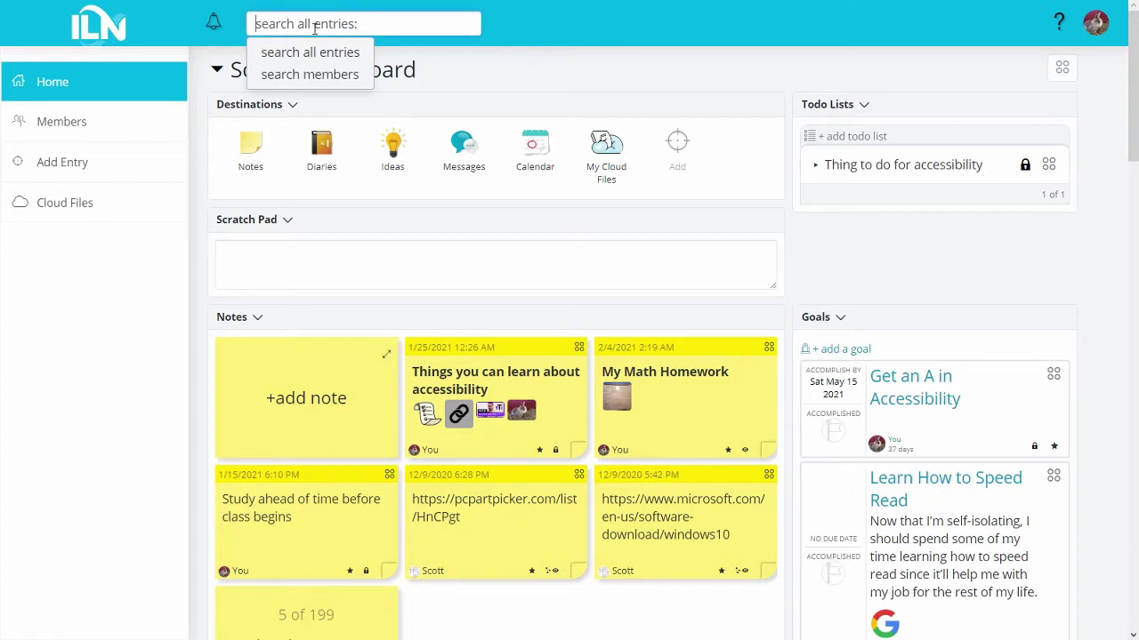
pyautogui.click(309, 79)
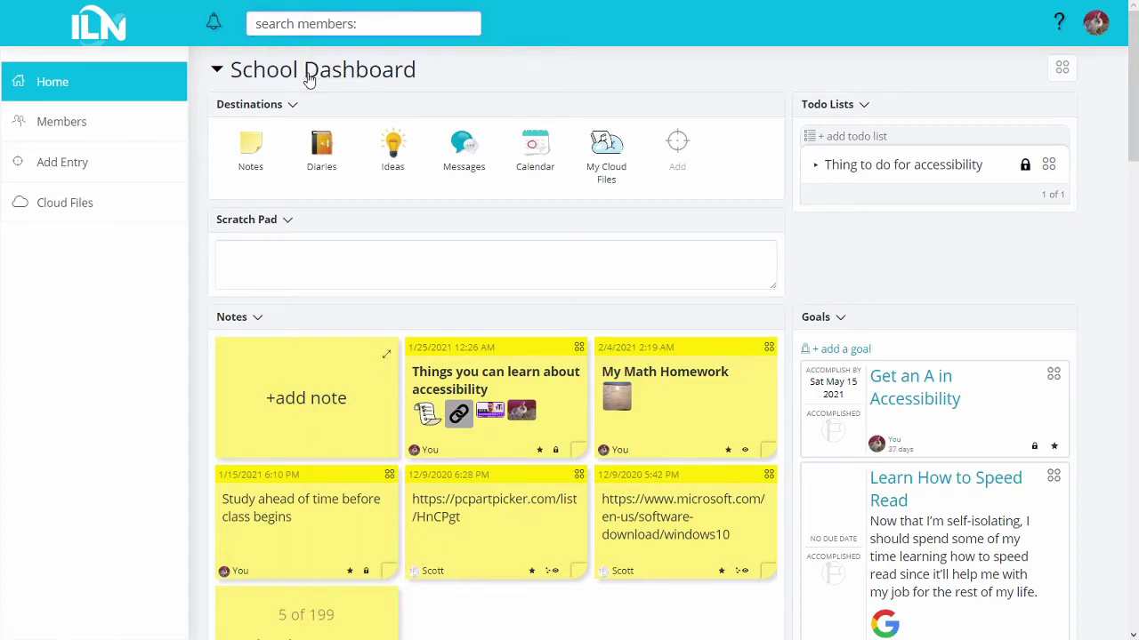
pyautogui.write('thomas')
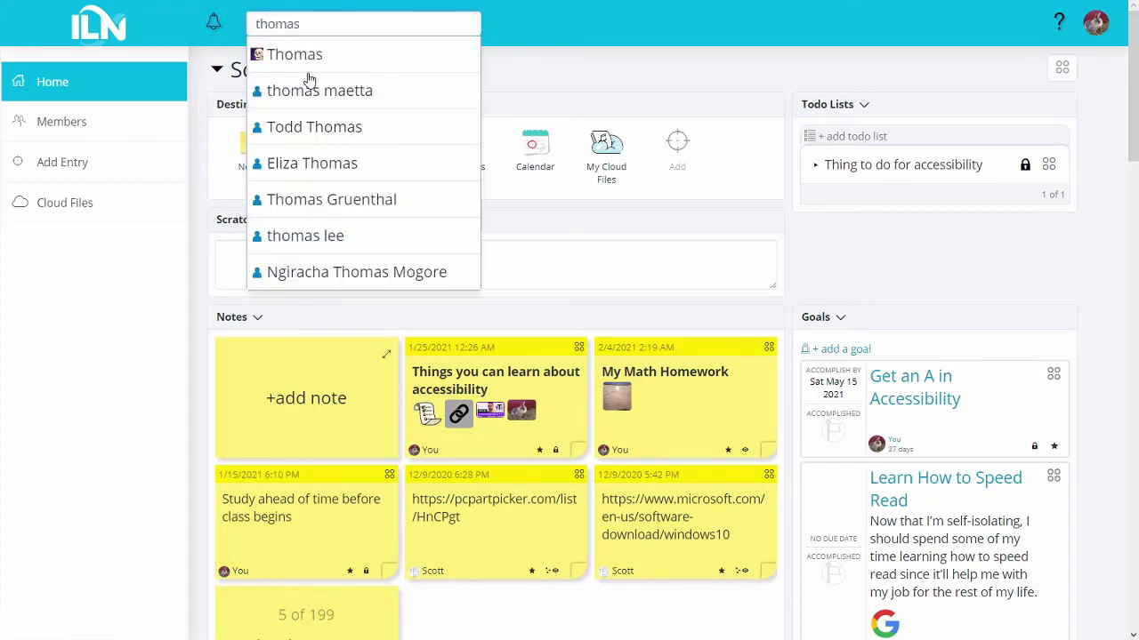
pyautogui.press('Return')
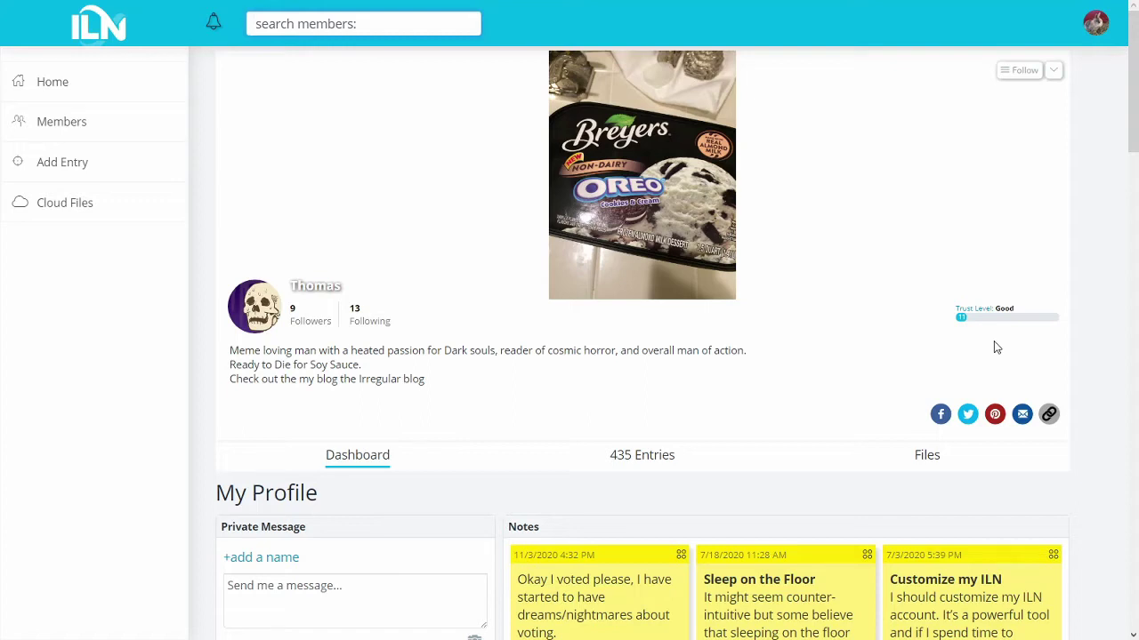
# - Follow the member whose profile is open and return to the School Dashboard
pyautogui.click(1018, 71)
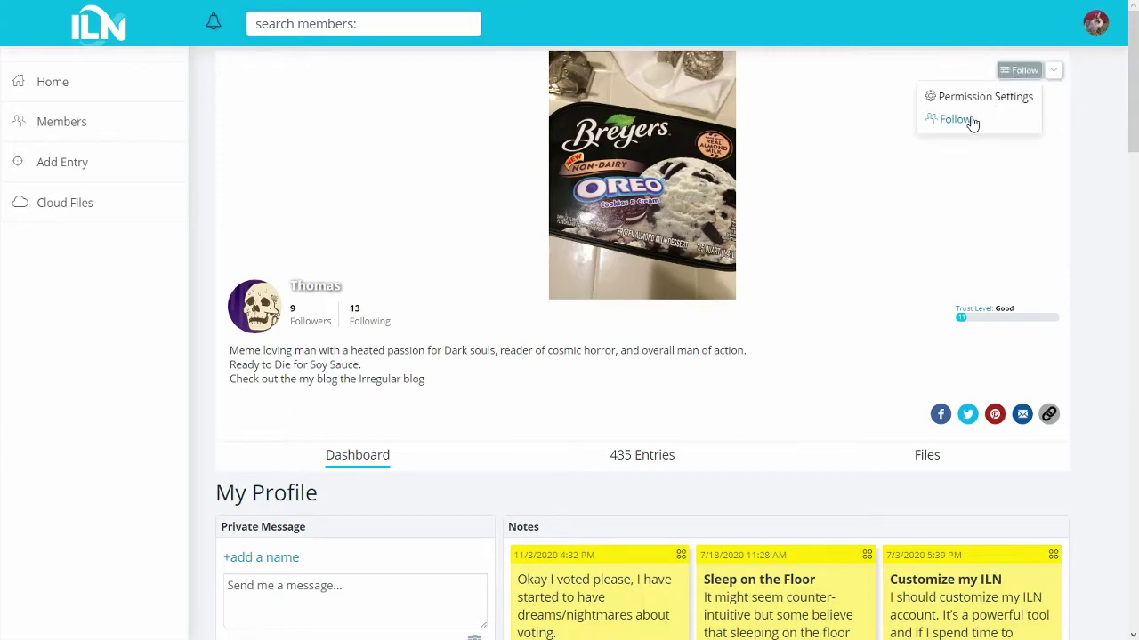
pyautogui.click(970, 122)
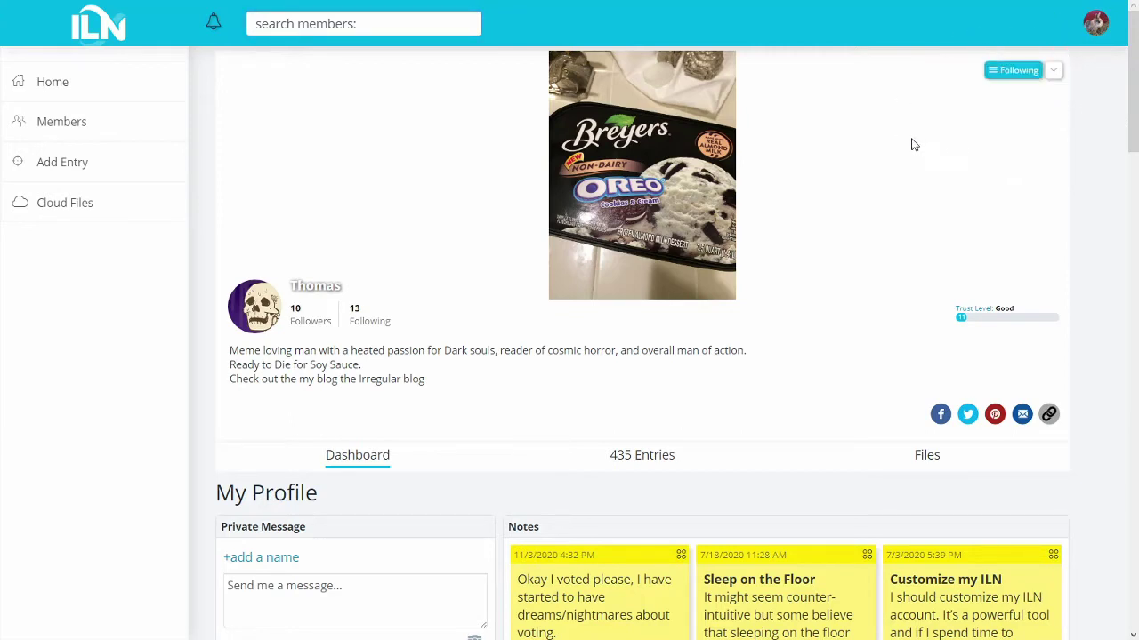
pyautogui.click(156, 96)
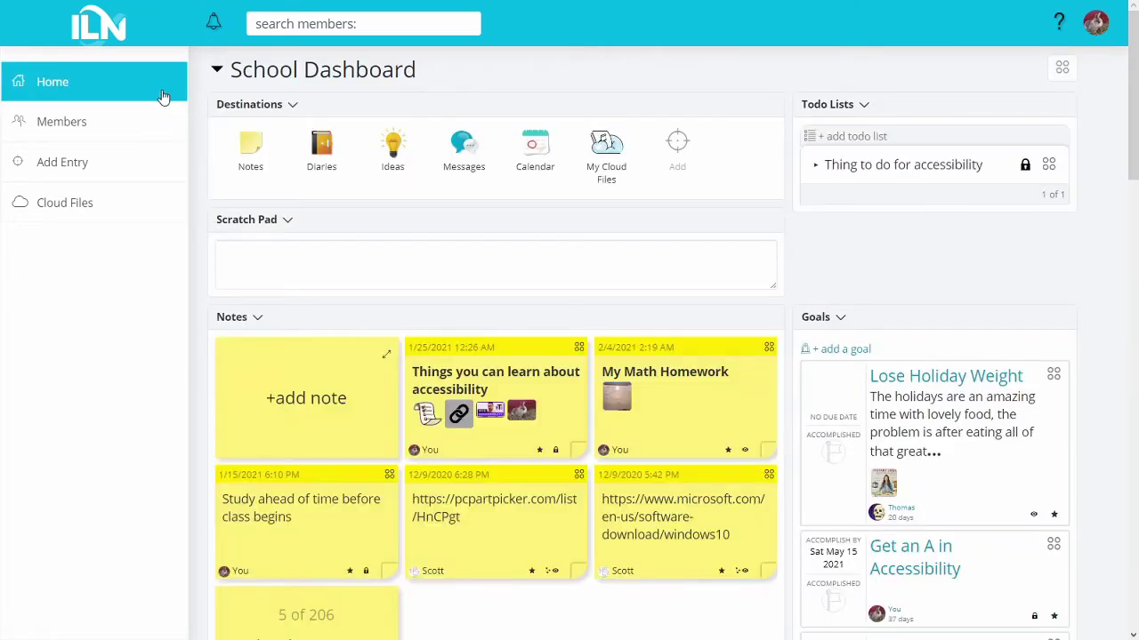
# - Open the note "Things you can learn about accessibility" for sharing and select the newly followed member as recipient
pyautogui.click(447, 378)
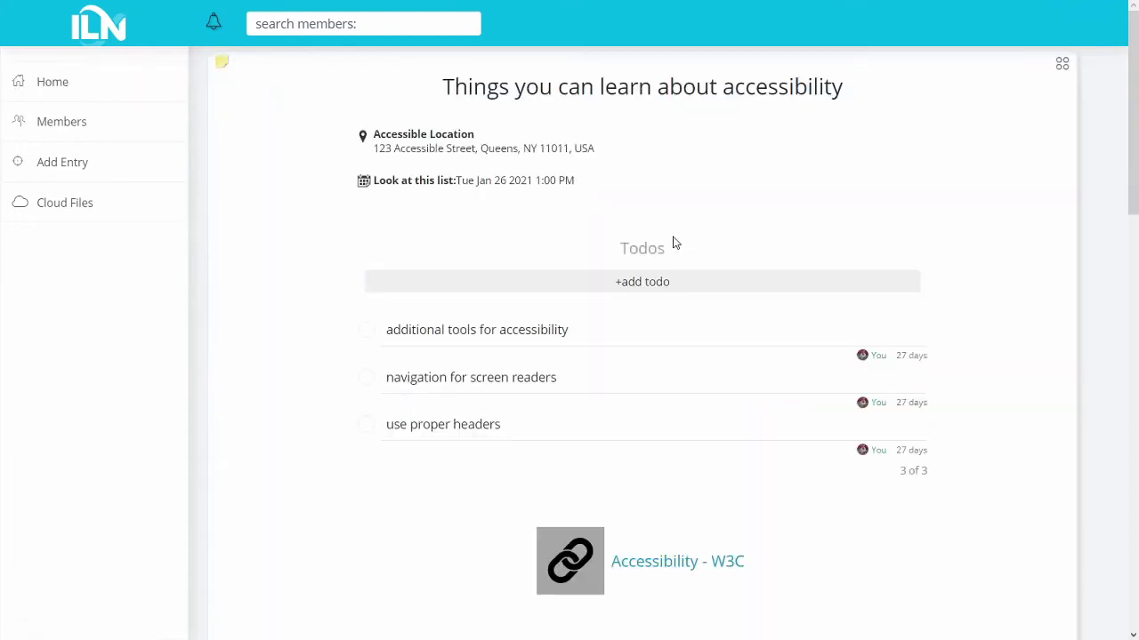
pyautogui.click(1061, 79)
pyautogui.click(1061, 78)
pyautogui.click(1005, 122)
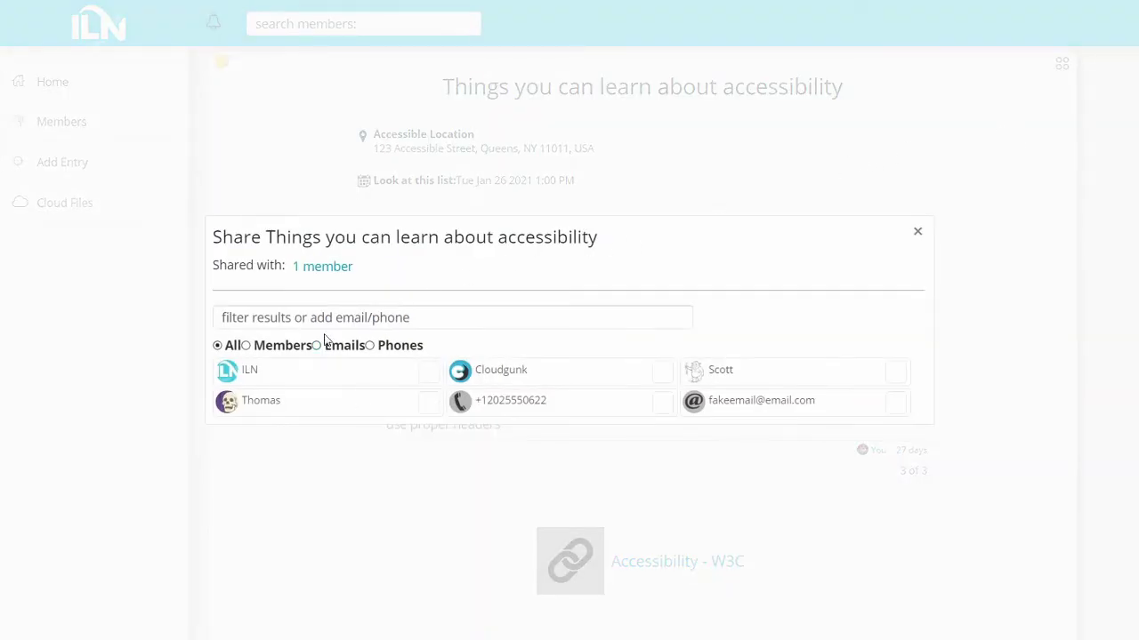
pyautogui.click(342, 405)
# - Add the message "What do you think so far?" and share the note with the selected contact
pyautogui.click(465, 233)
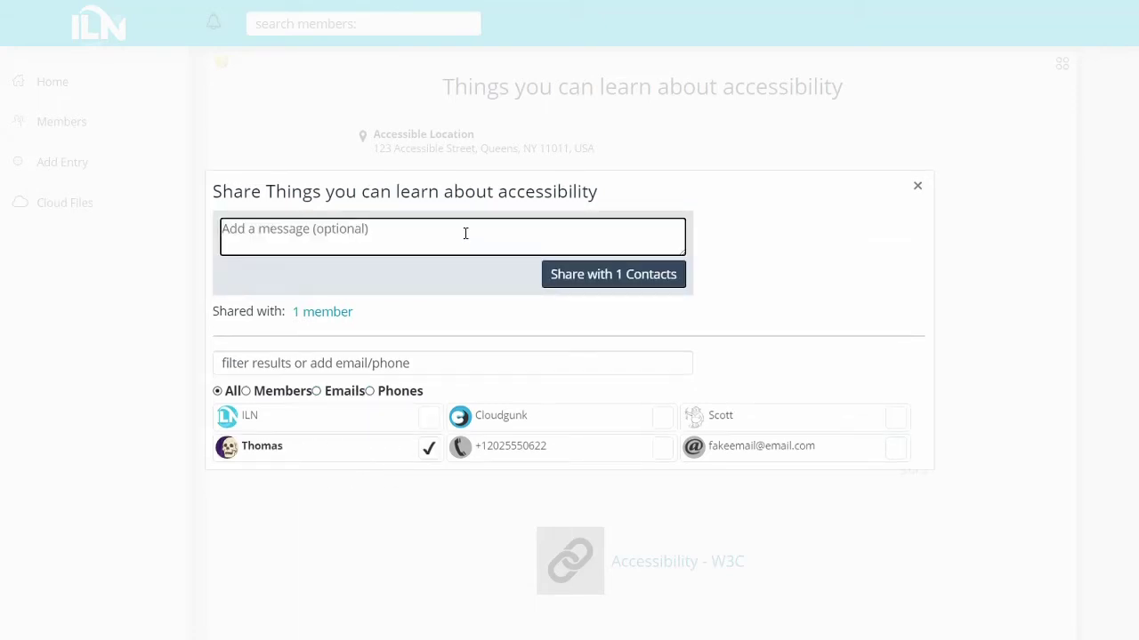
pyautogui.write('WW')
pyautogui.press('BackSpace')
pyautogui.press('BackSpace')
pyautogui.write('Wha')
pyautogui.press('BackSpace')
pyautogui.write('hat do you think o')
pyautogui.press('BackSpace')
pyautogui.write('do')
pyautogui.press('BackSpace')
pyautogui.press('BackSpace')
pyautogui.write('d')
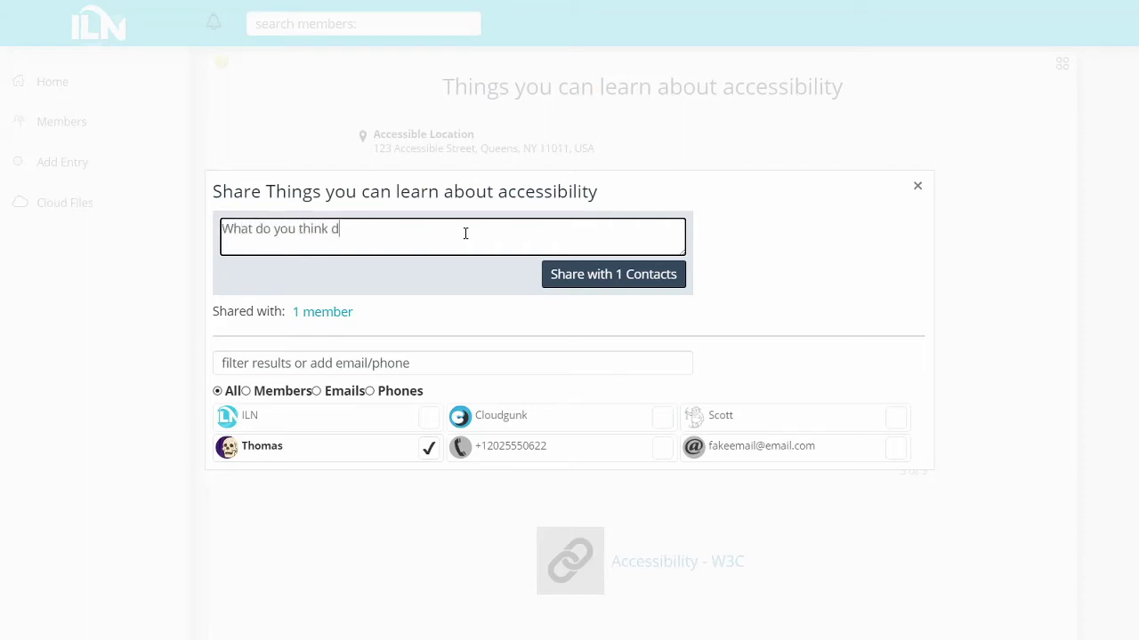
pyautogui.press('BackSpace')
pyautogui.write('so a')
pyautogui.press('BackSpace')
pyautogui.write('far?')
pyautogui.click(581, 281)
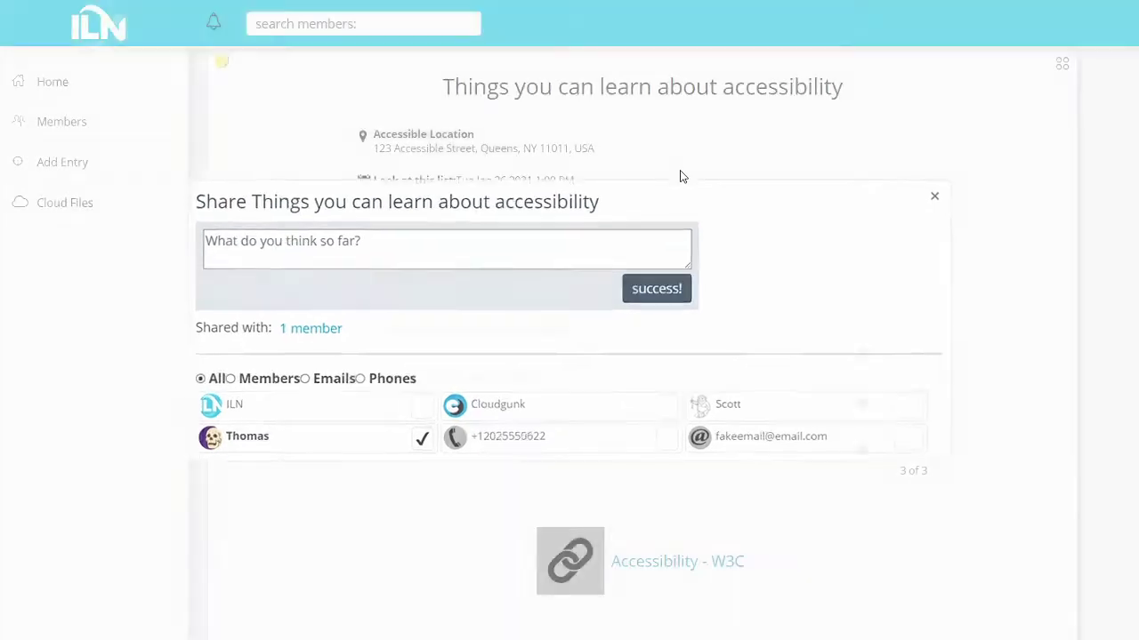
# - Open the note's privacy settings and examine the shared member's View, Add and Share permissions
pyautogui.scroll(-1, 435, 165)
pyautogui.scroll(-14, 435, 165)
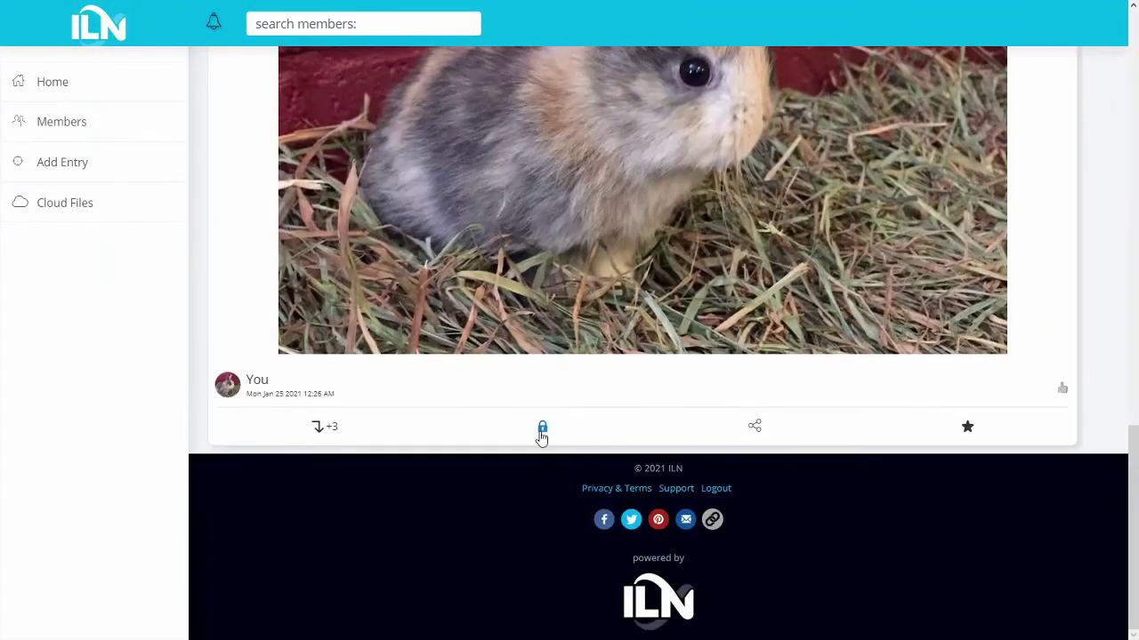
pyautogui.click(541, 431)
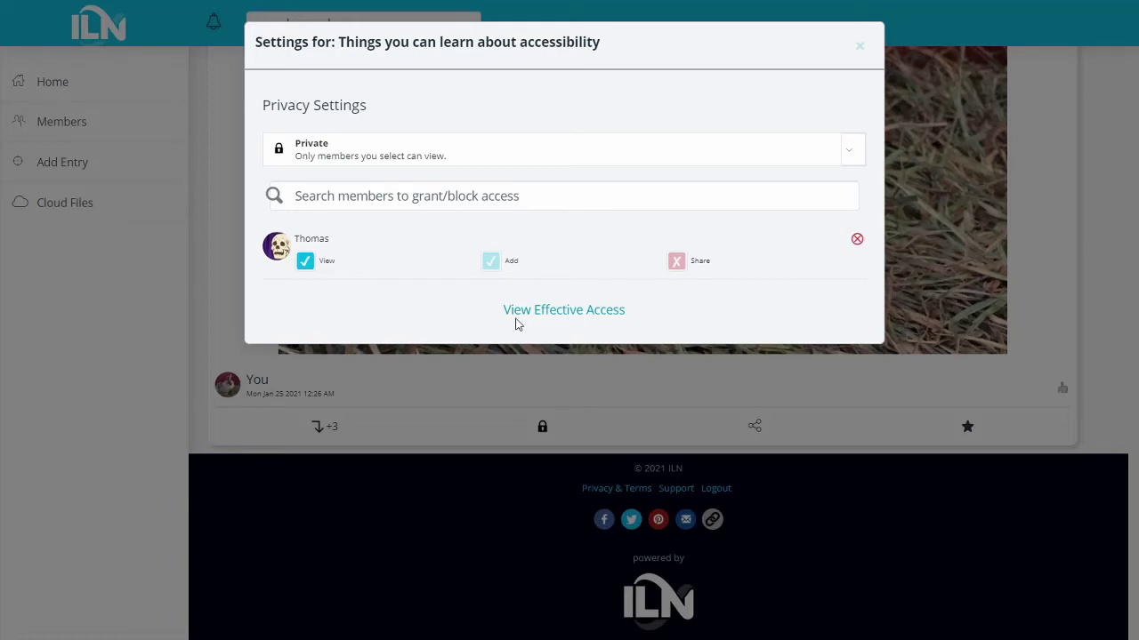
pyautogui.click(678, 262)
pyautogui.click(678, 262)
# - Add a second member to the note's access list, remove that member again and close the privacy settings
pyautogui.click(450, 209)
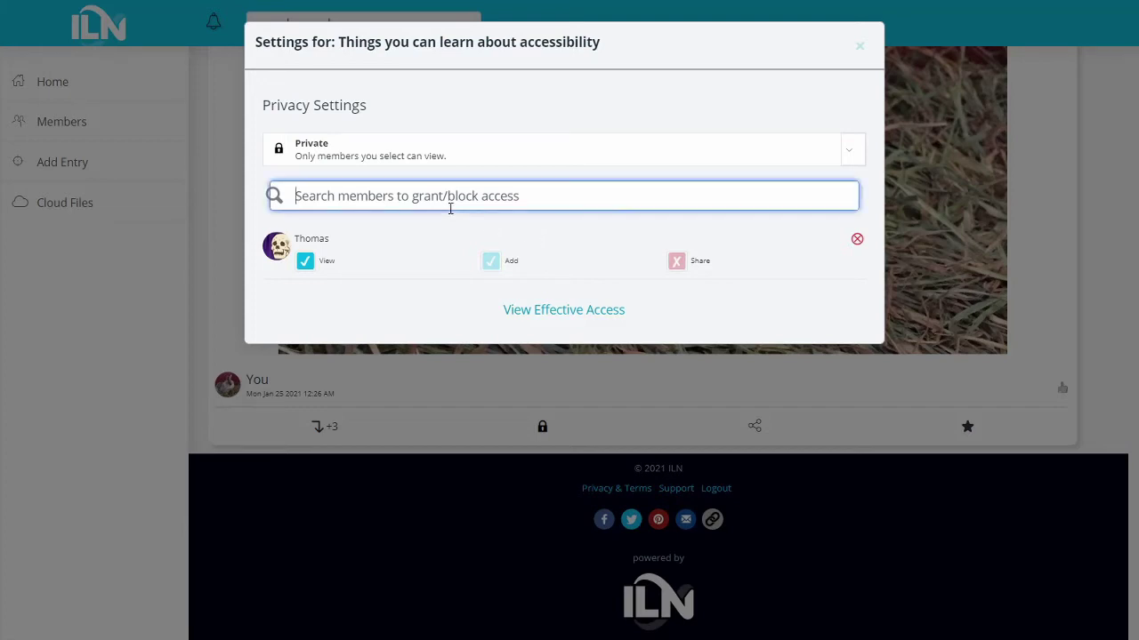
pyautogui.write('sco')
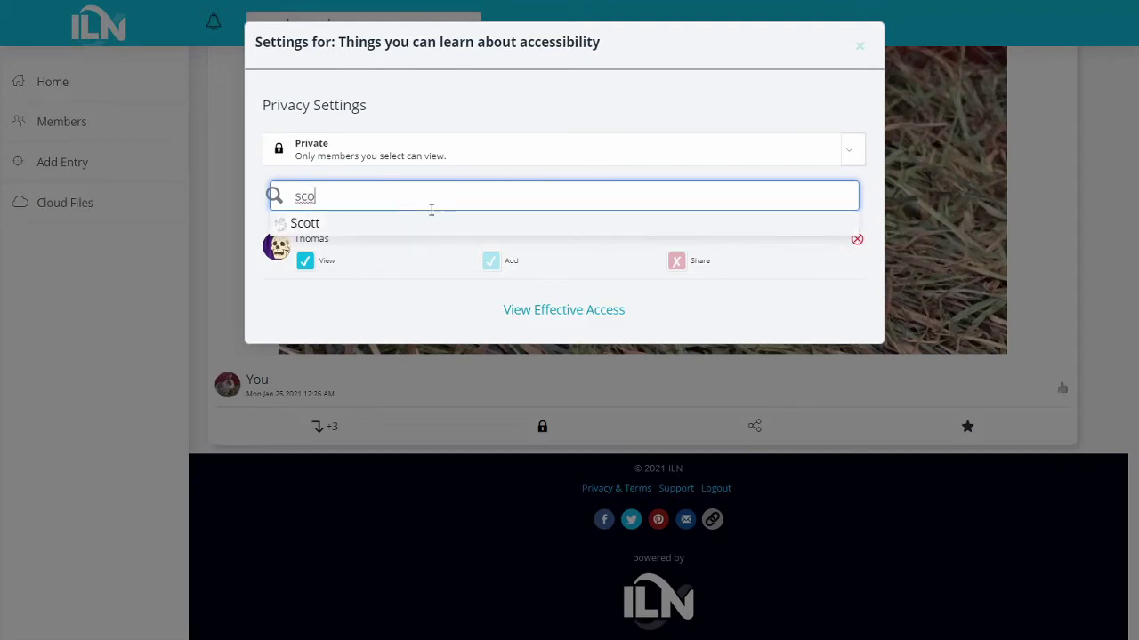
pyautogui.click(367, 228)
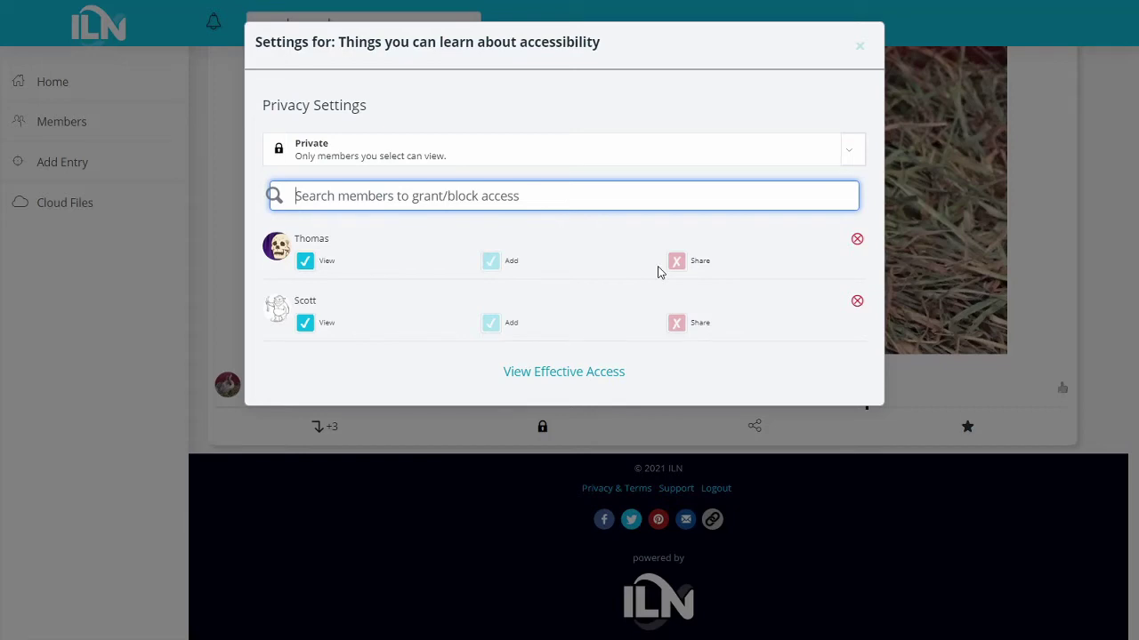
pyautogui.click(856, 302)
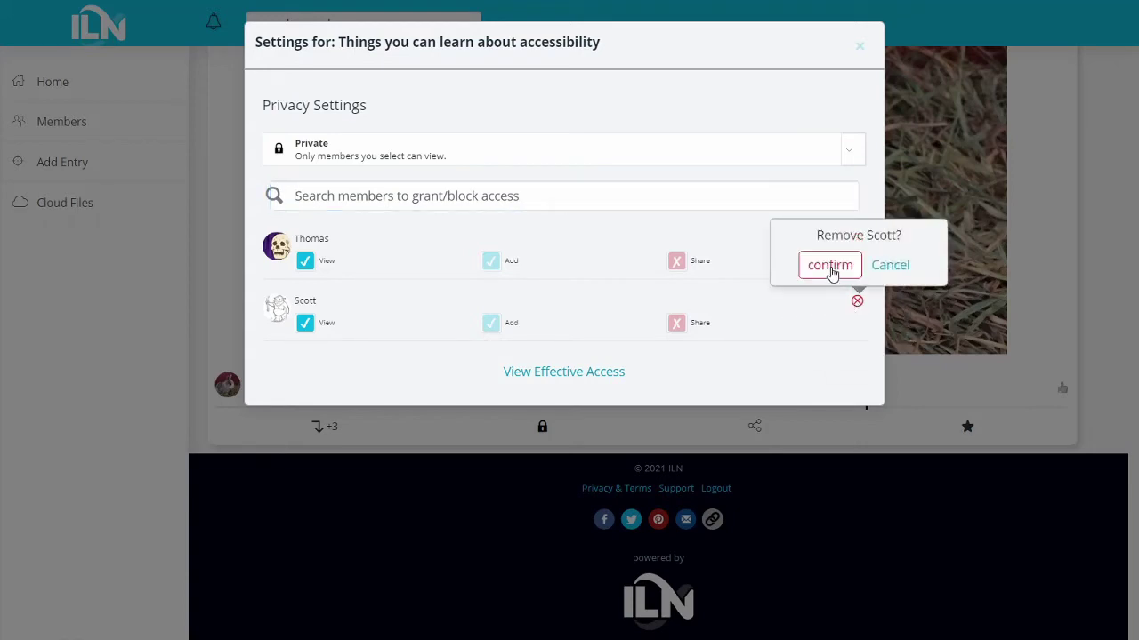
pyautogui.click(830, 271)
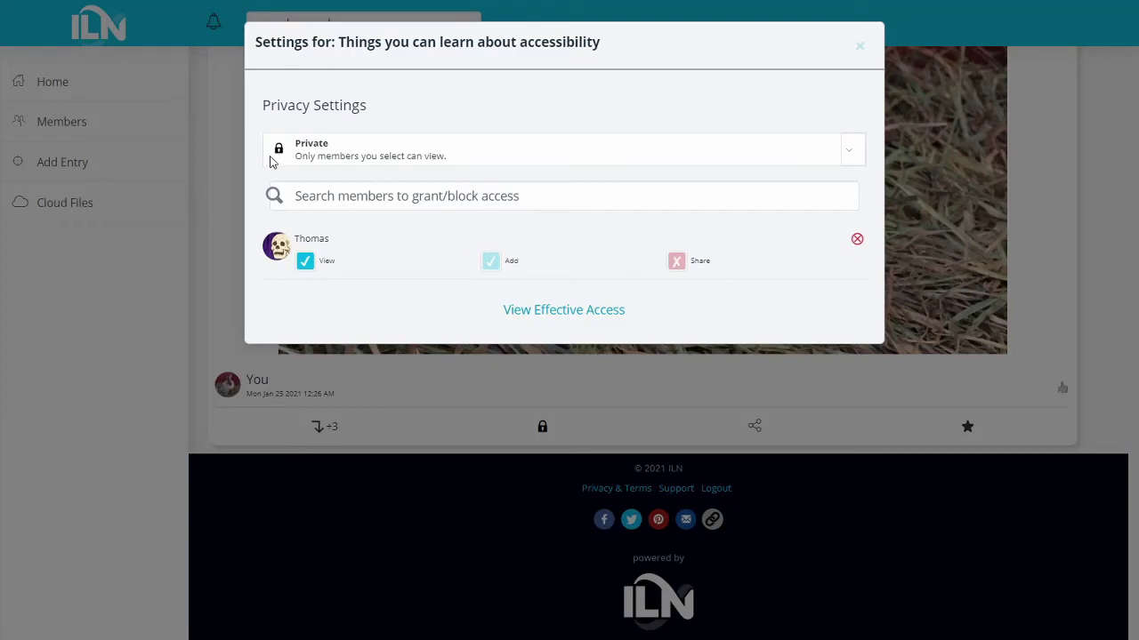
pyautogui.click(230, 159)
# - Expand the note's list of sub-entries and open the to-do "additional tools for accessibility"
pyautogui.scroll(3, 420, 231)
pyautogui.scroll(5, 422, 236)
pyautogui.scroll(-8, 437, 247)
pyautogui.scroll(3, 533, 432)
pyautogui.scroll(10, 508, 397)
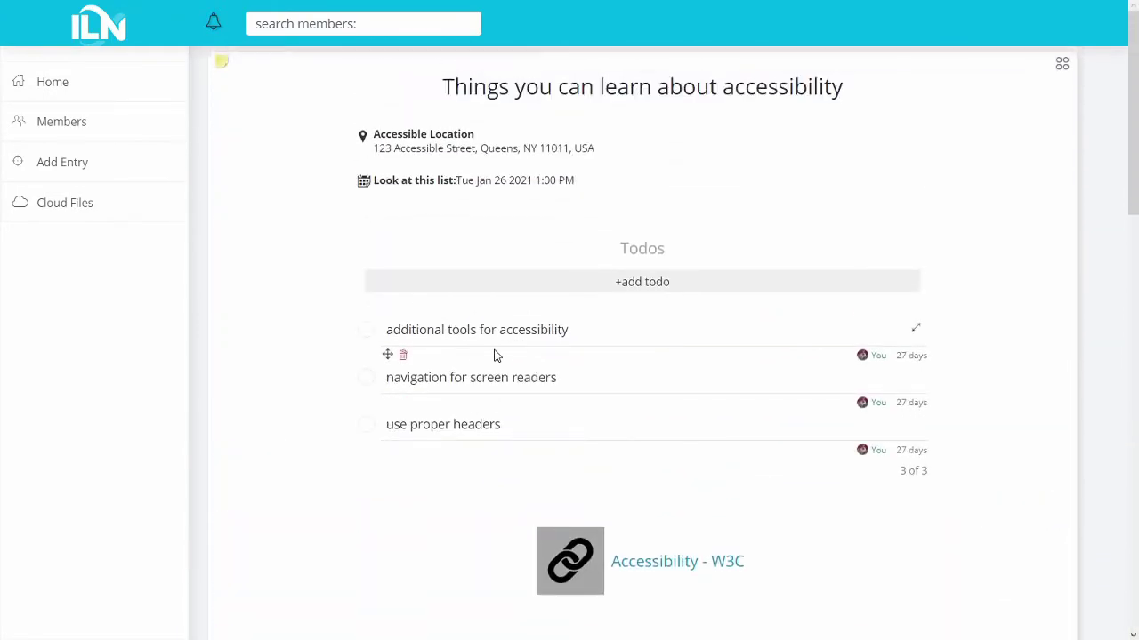
pyautogui.scroll(-12, 315, 379)
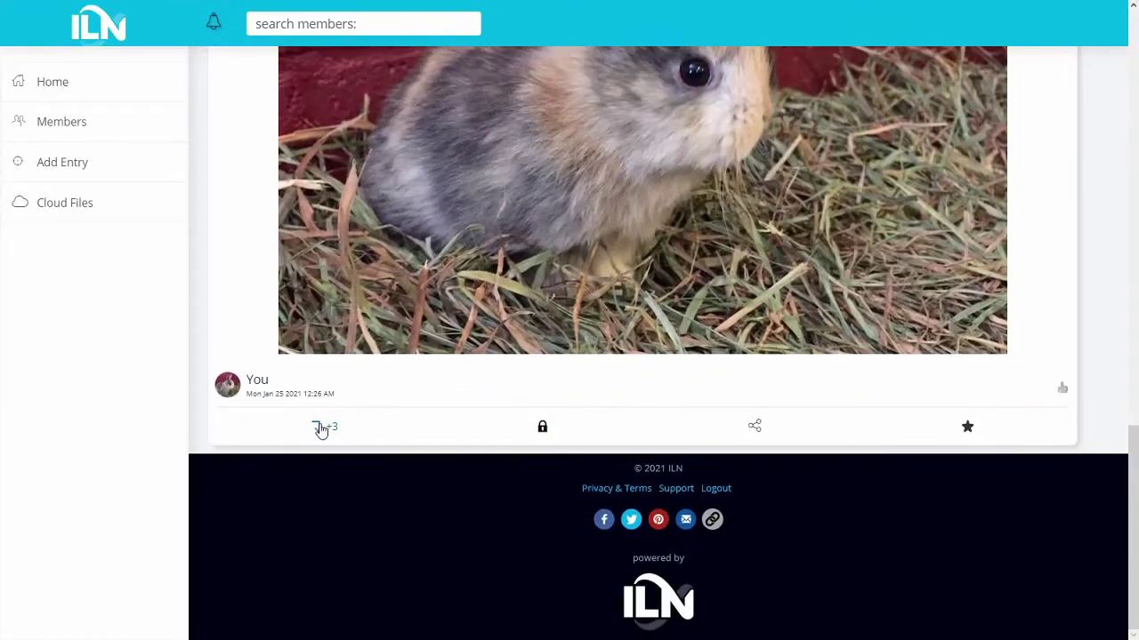
pyautogui.click(330, 430)
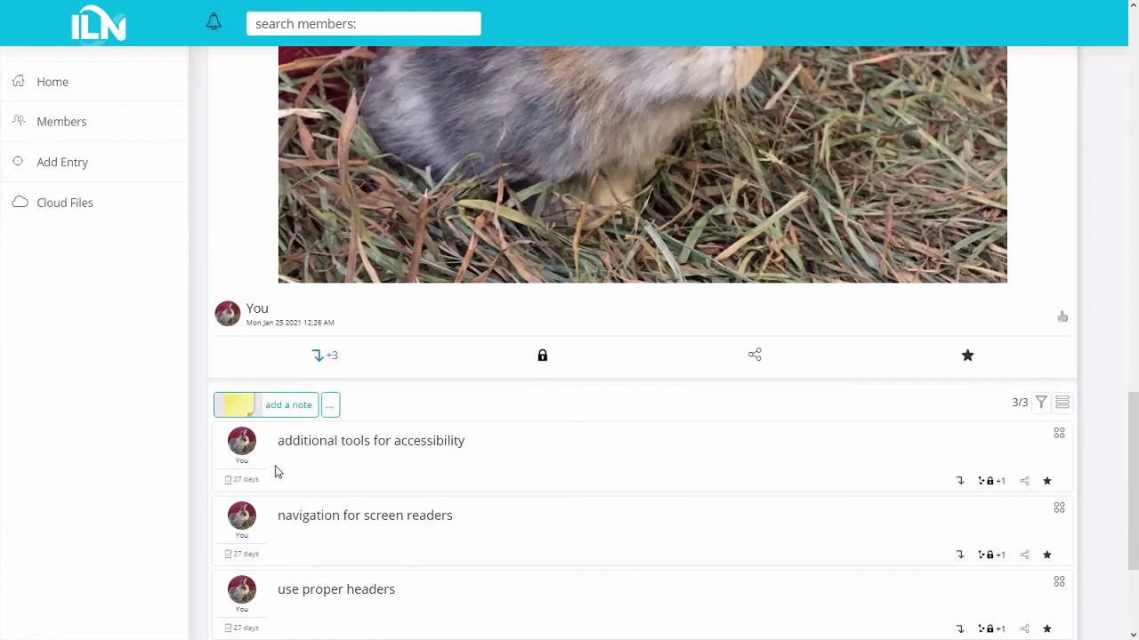
pyautogui.click(247, 483)
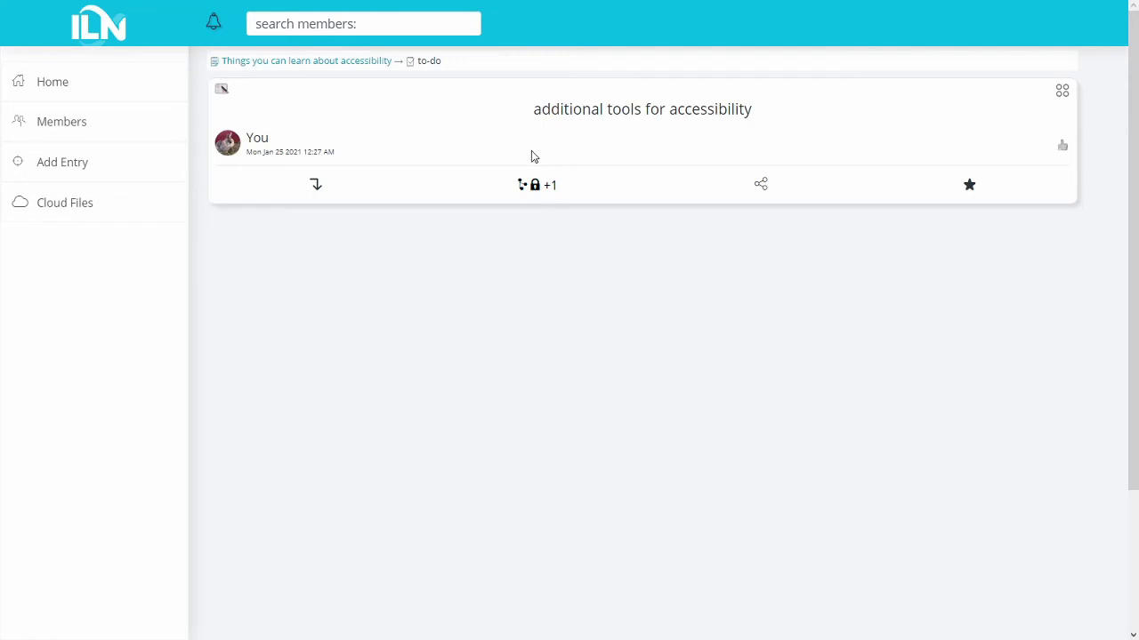
# - View the to-do's privacy settings, close them and return to the parent note "Things you can learn about accessibility"
pyautogui.click(536, 192)
pyautogui.click(536, 190)
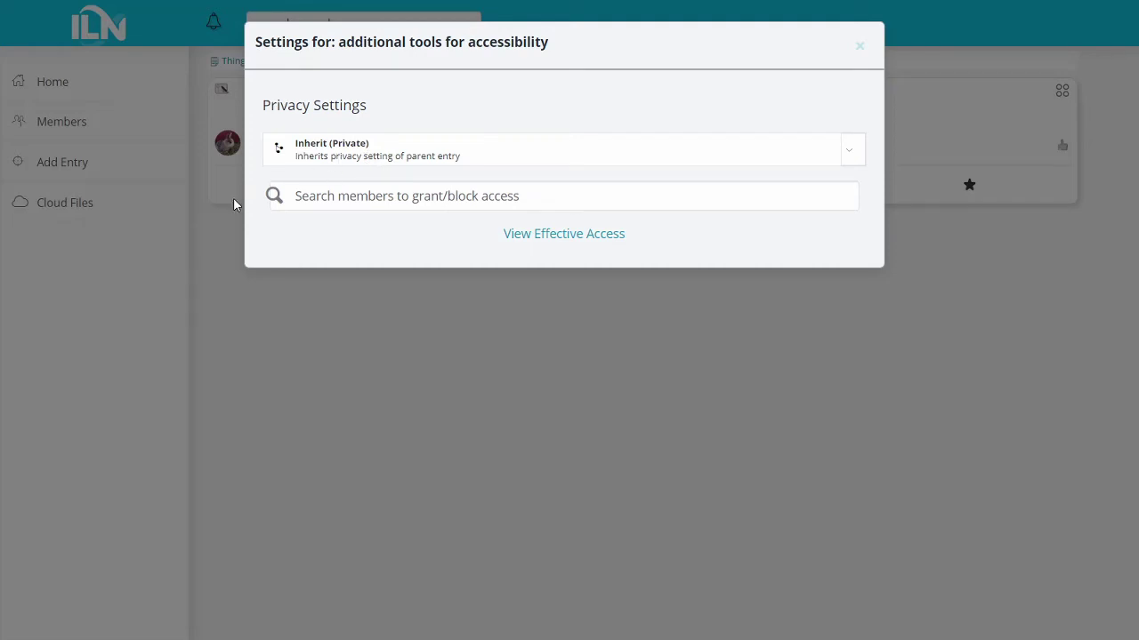
pyautogui.click(233, 164)
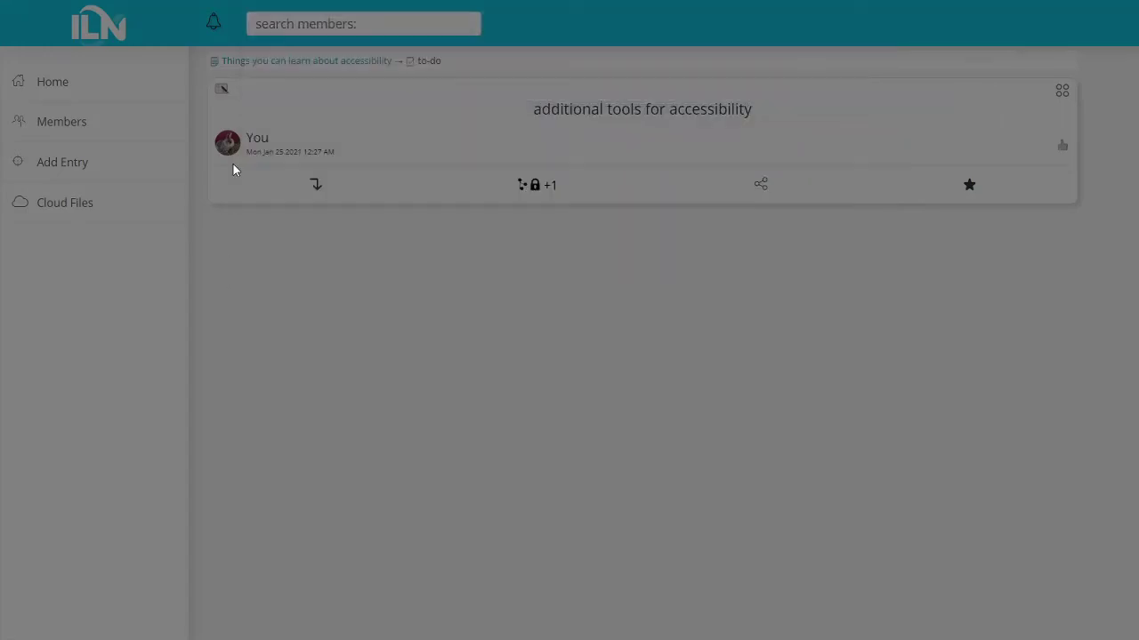
pyautogui.click(274, 65)
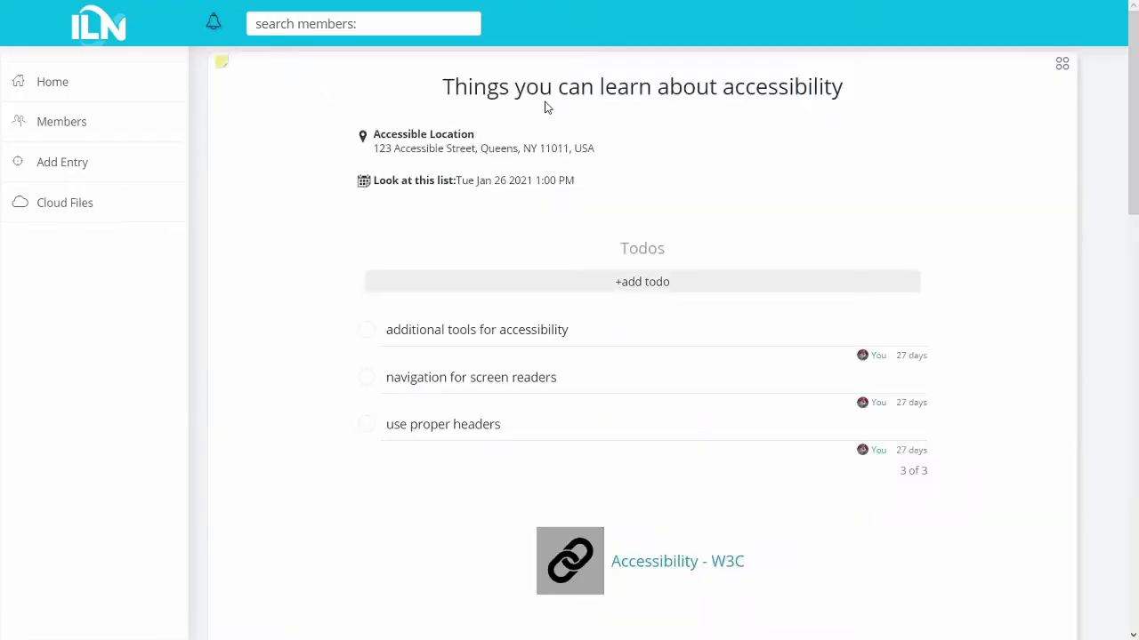
pyautogui.moveTo(446, 88); pyautogui.dragTo(874, 94)
pyautogui.click(788, 166)
pyautogui.moveTo(454, 86); pyautogui.dragTo(824, 87)
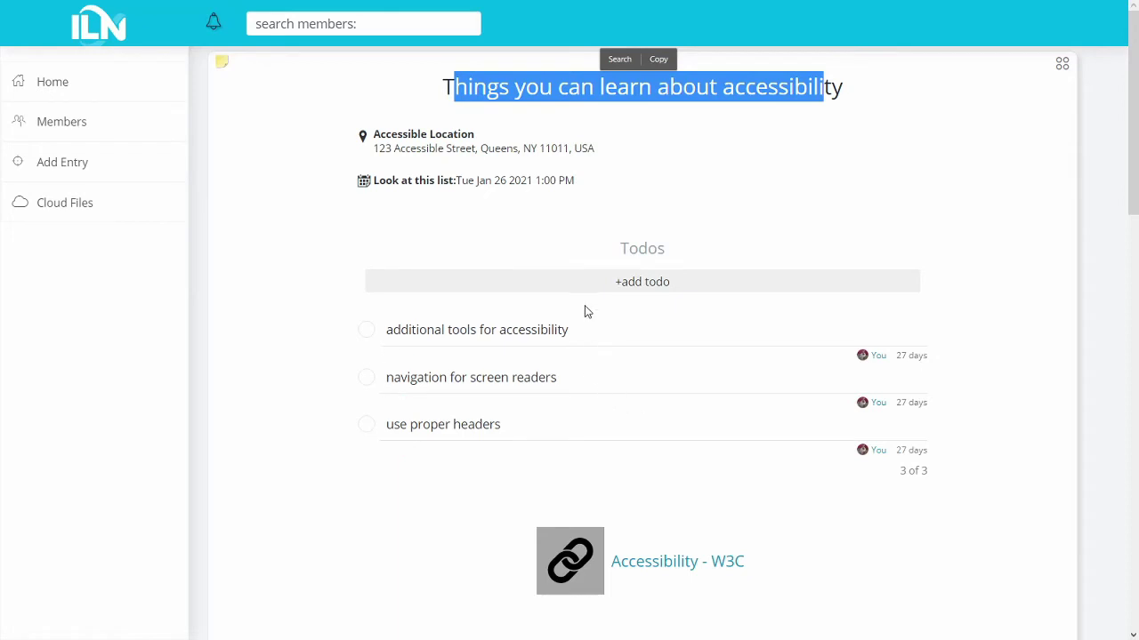
# - Return to the home page and switch from the School Dashboard to the Social dashboard
pyautogui.click(135, 94)
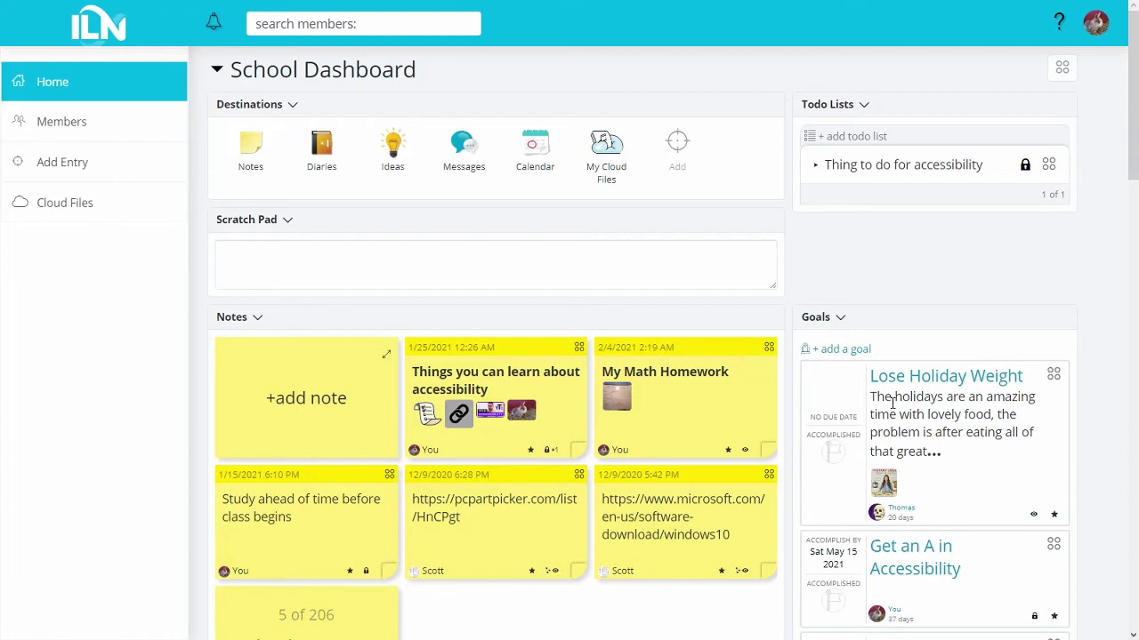
pyautogui.click(258, 79)
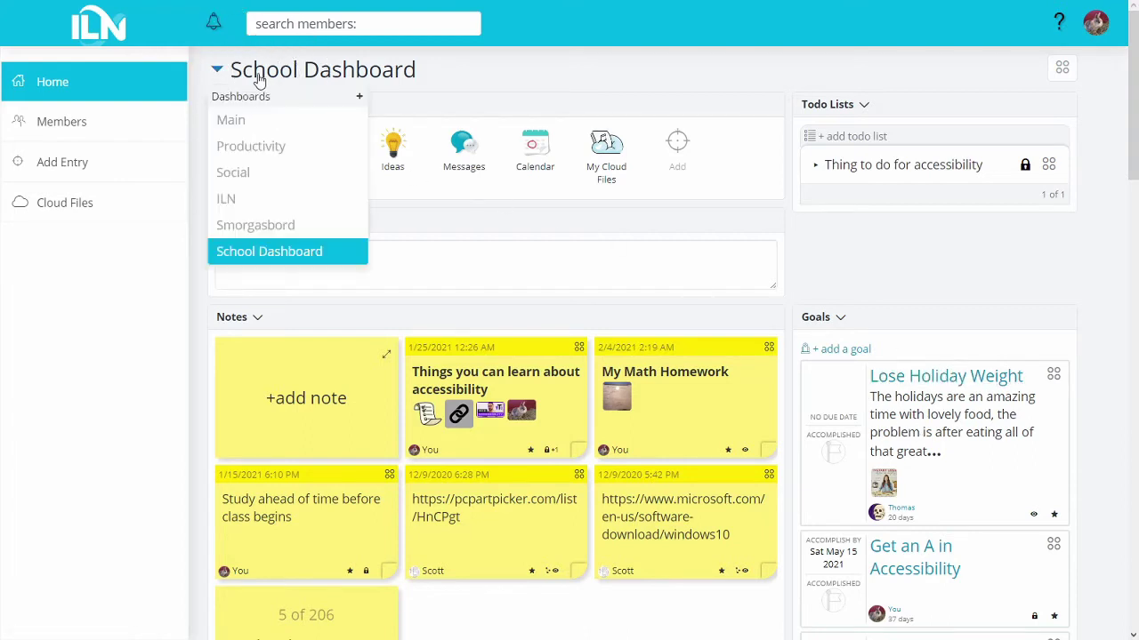
pyautogui.click(254, 172)
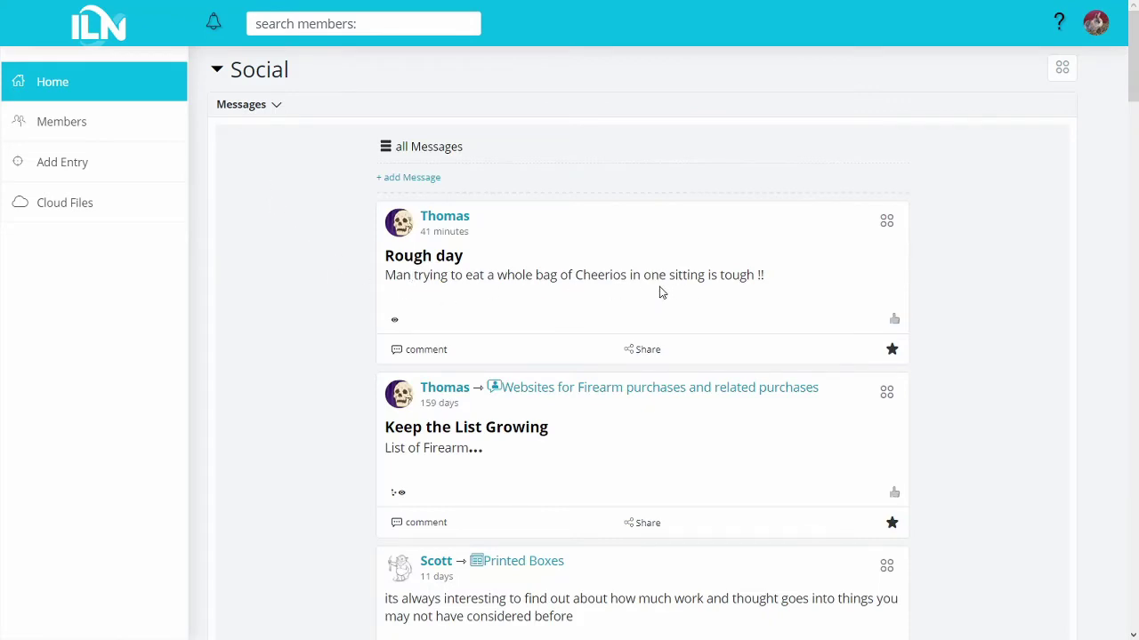
# - Post the comment "Sorry about the rough day, Honey Nut cheerios, those are the best" on the "Rough day" message
pyautogui.click(427, 349)
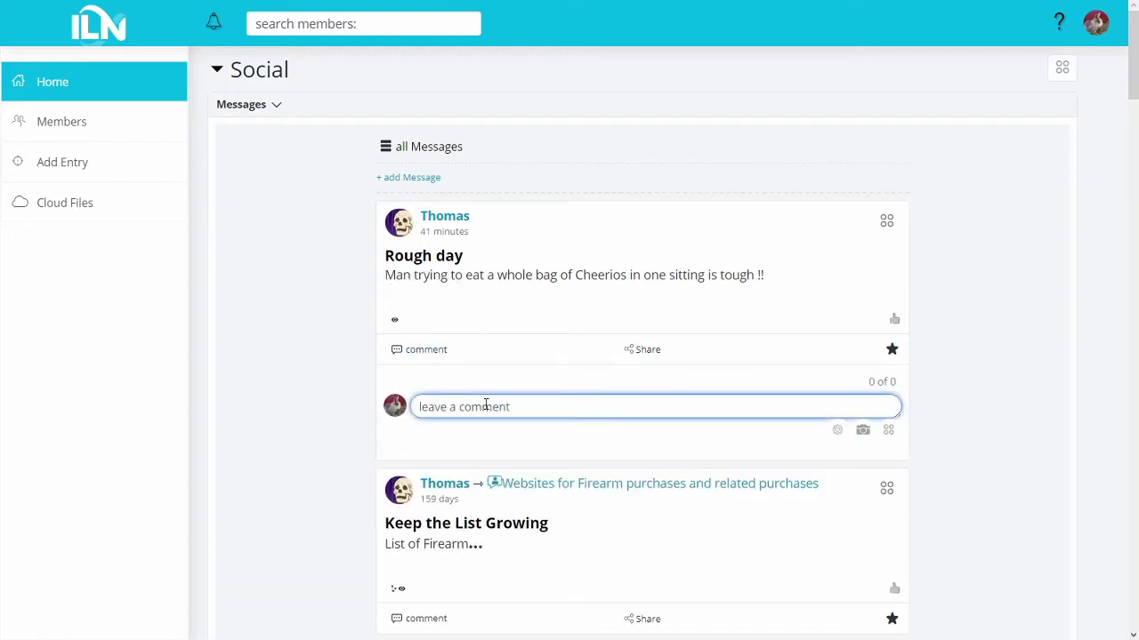
pyautogui.write('Ho')
pyautogui.press('BackSpace')
pyautogui.press('BackSpace')
pyautogui.write('Sorra ')
pyautogui.write('about the rough da')
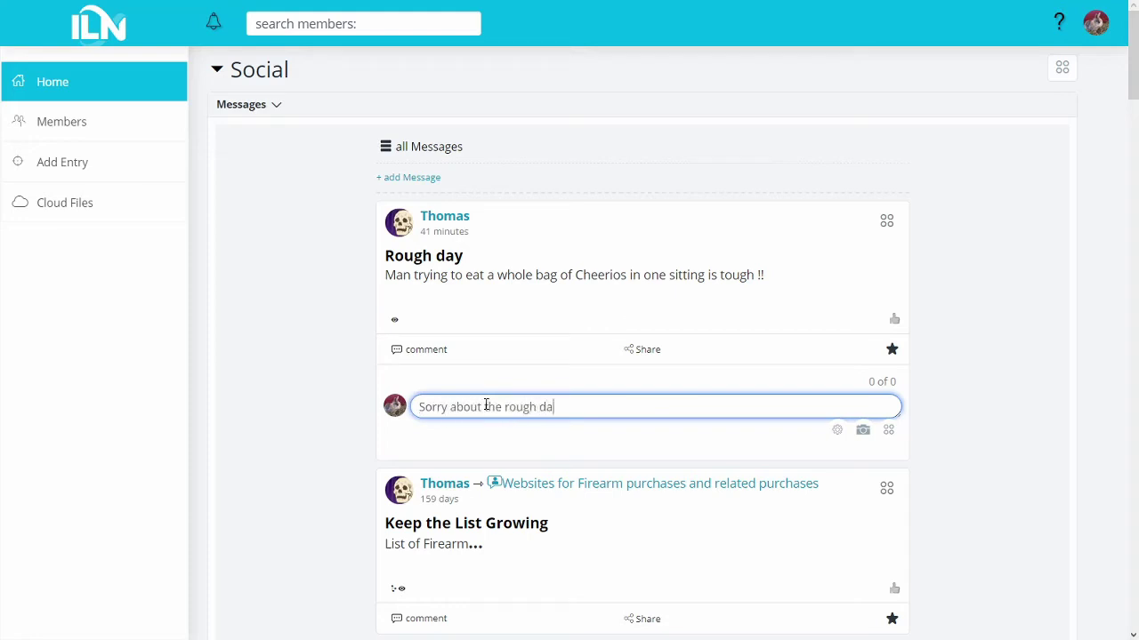
pyautogui.write('y, Honey Nut cheerios, those are the best')
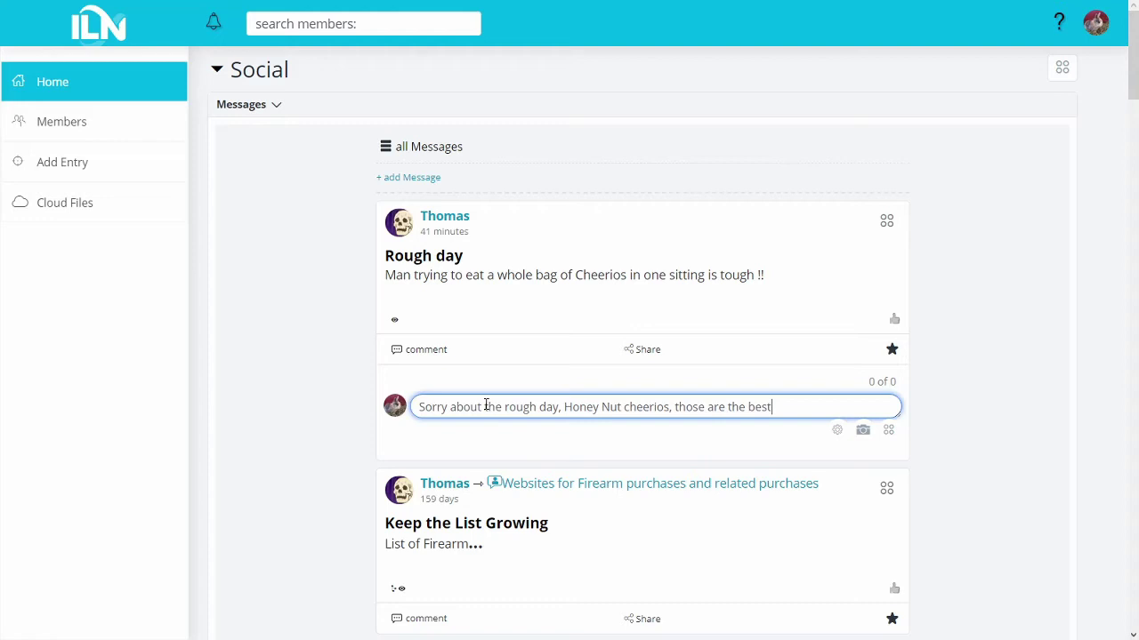
pyautogui.press('Return')
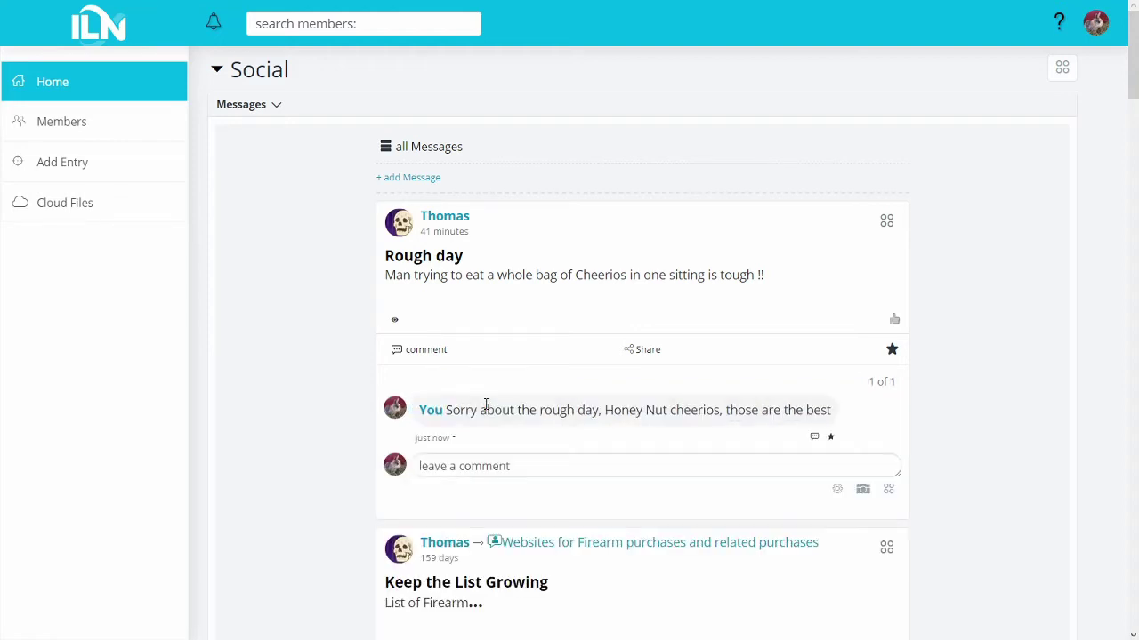
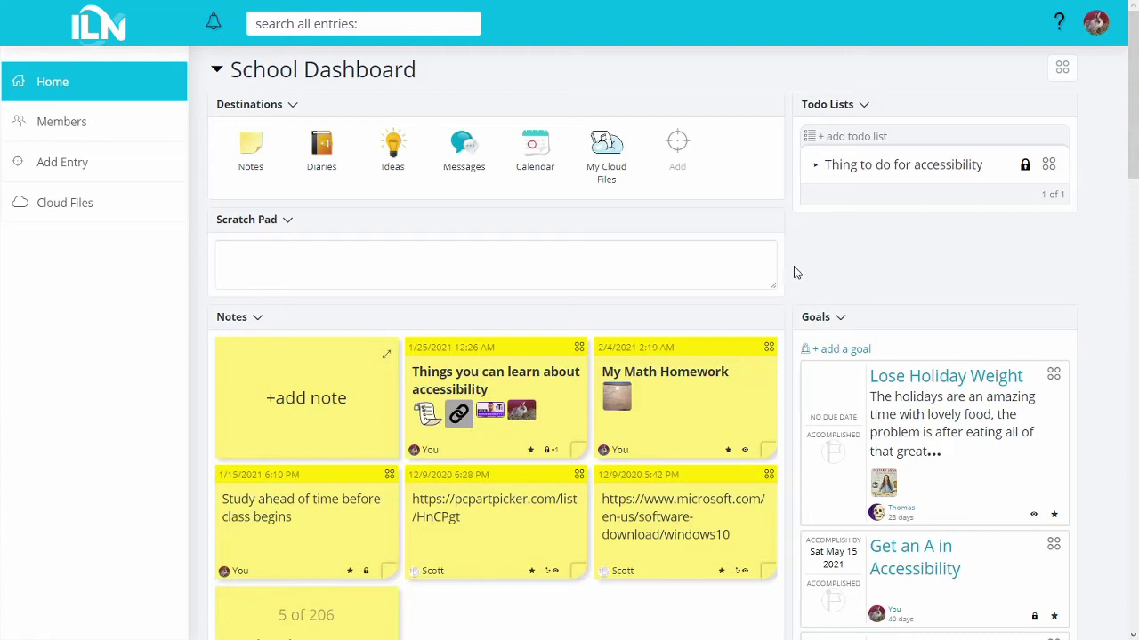
pyautogui.click(217, 71)
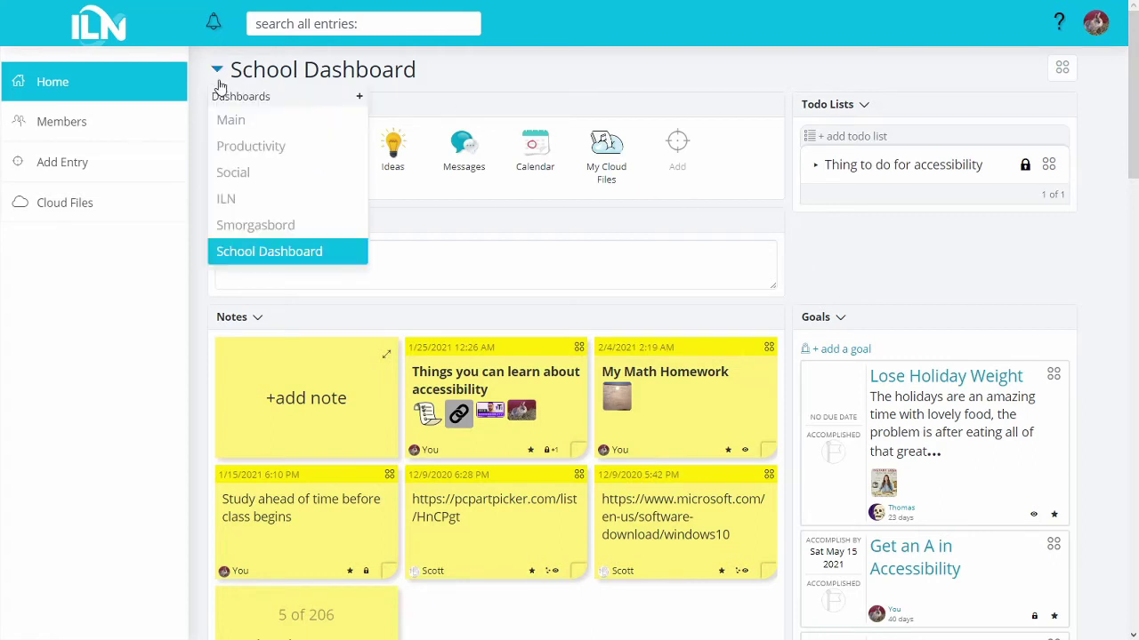
pyautogui.click(459, 62)
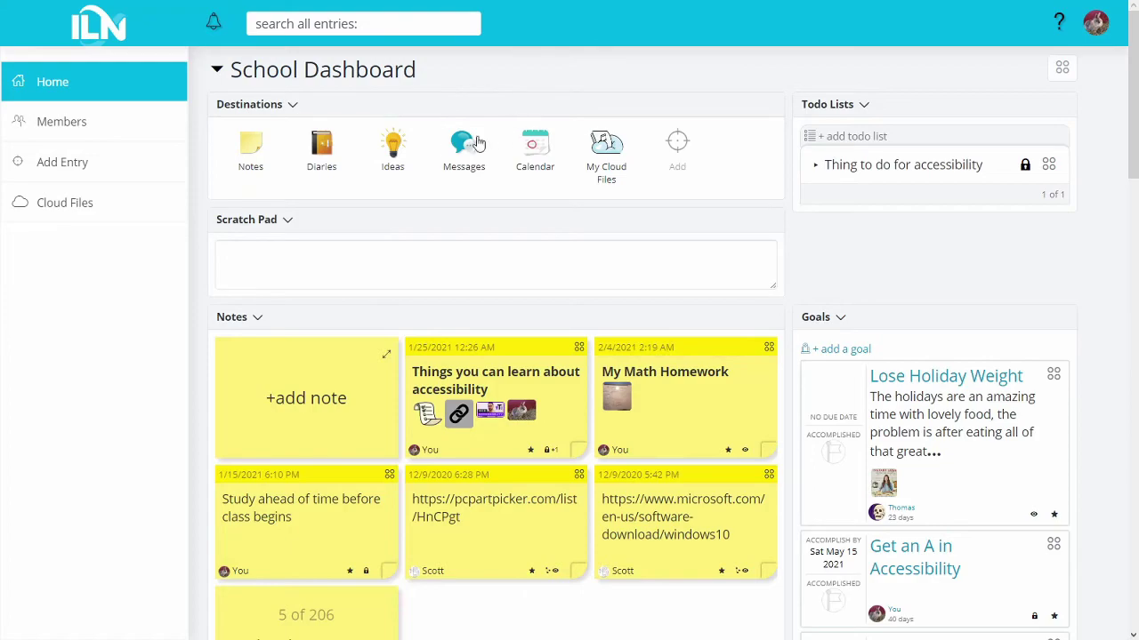
pyautogui.scroll(-4, 501, 232)
pyautogui.scroll(4, 592, 259)
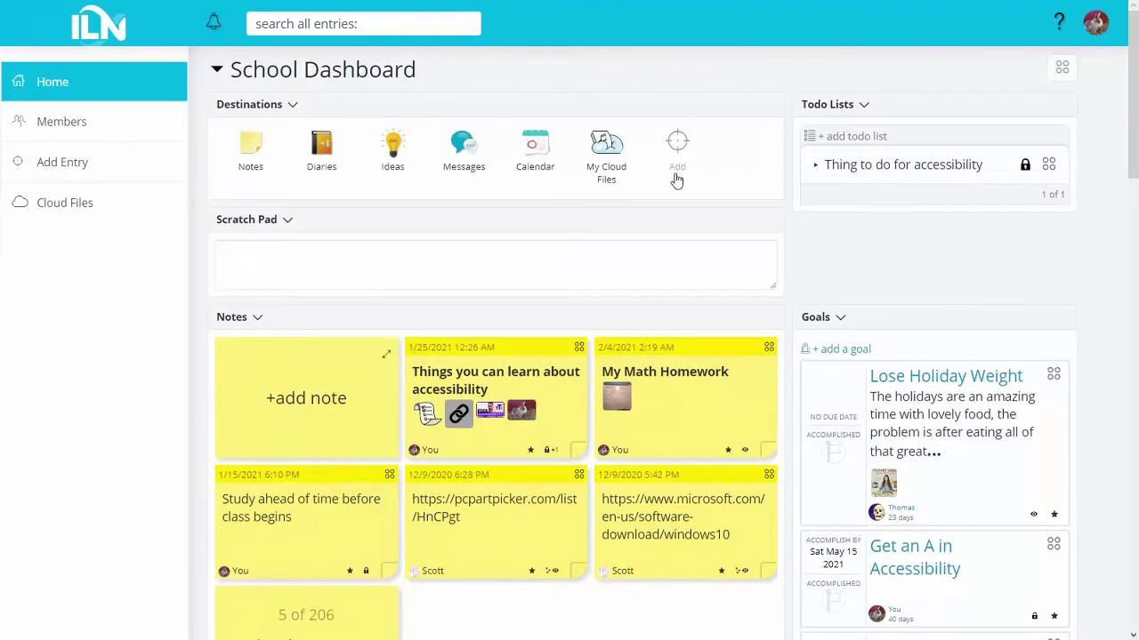
# - Create a new dashboard from scratch instead of using a suggested one
pyautogui.click(217, 77)
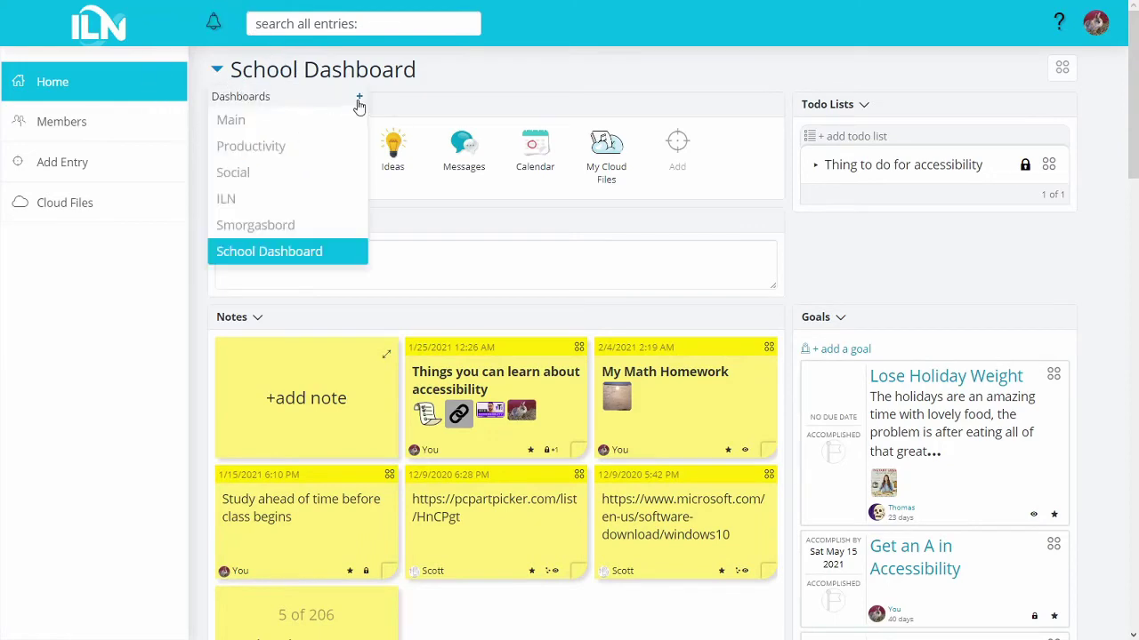
pyautogui.click(360, 101)
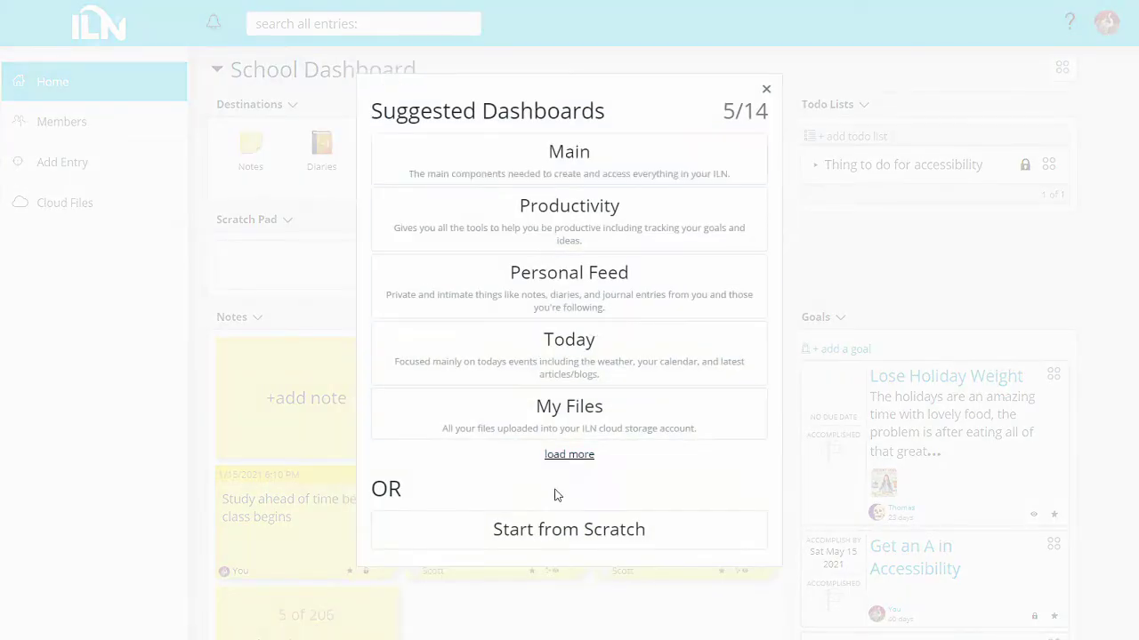
pyautogui.click(564, 526)
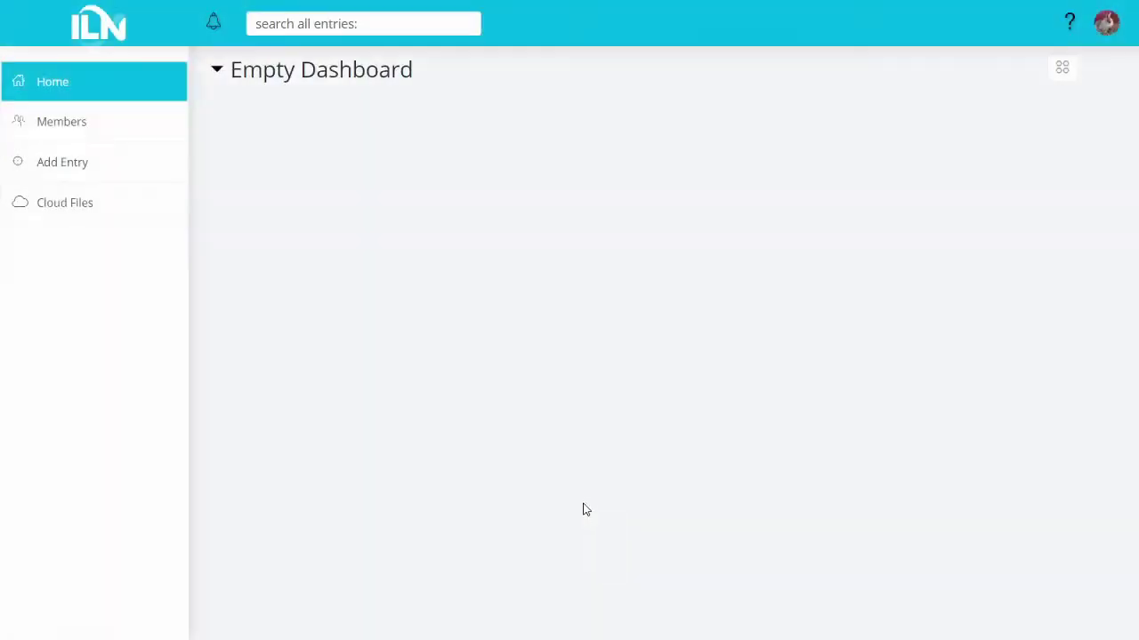
# - Rename the empty dashboard as "Testing Components"
pyautogui.click(1058, 71)
pyautogui.click(1003, 177)
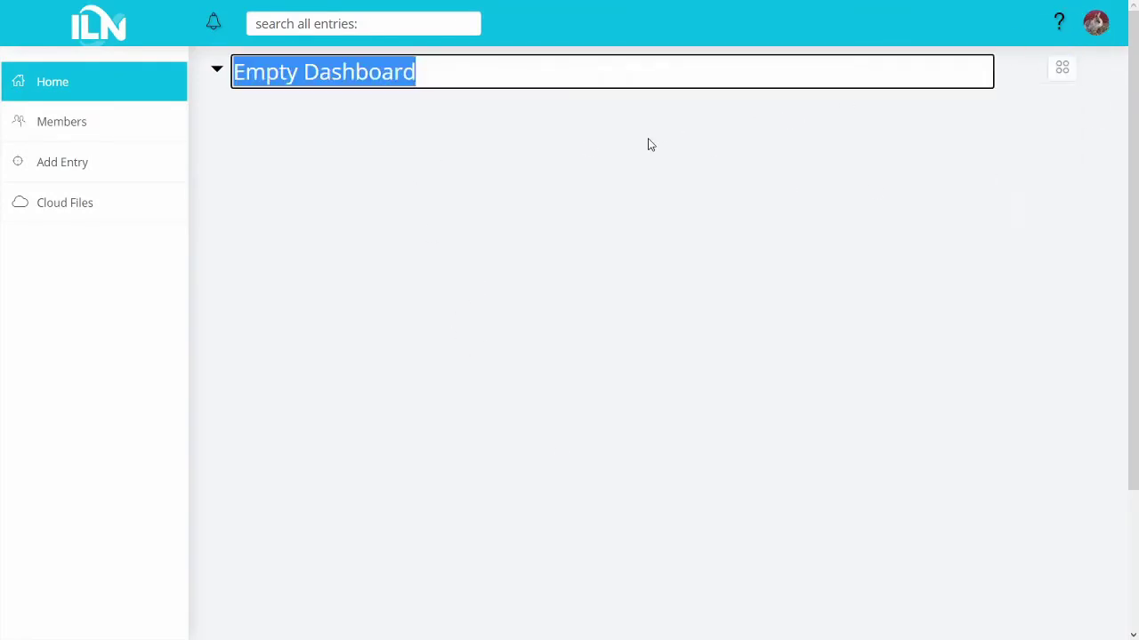
pyautogui.write('Testing C')
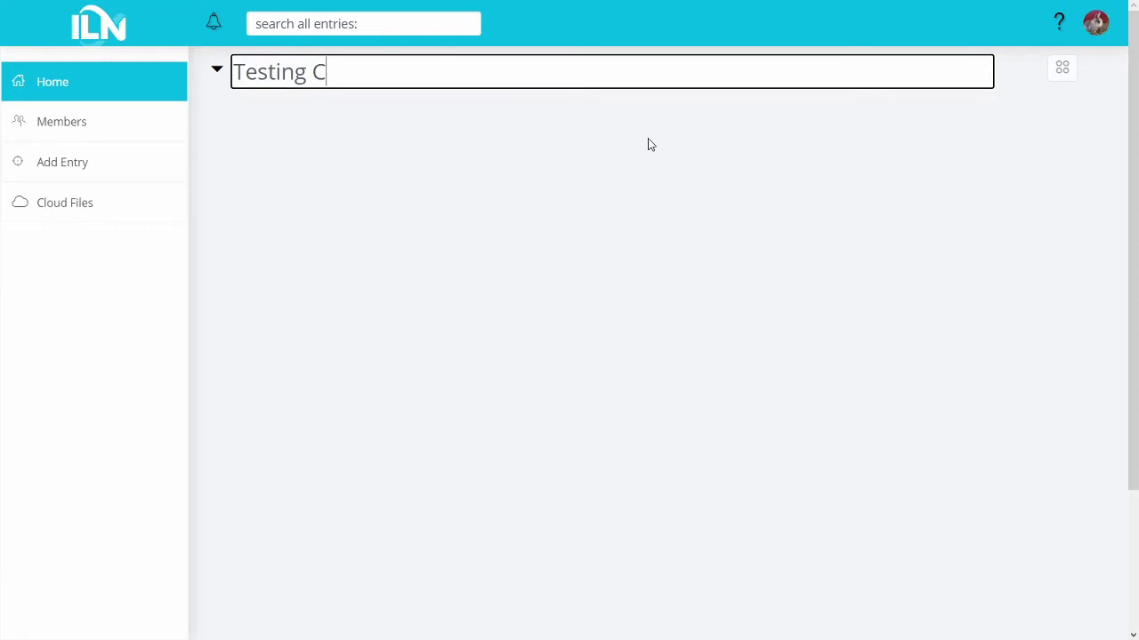
pyautogui.write('omponents')
pyautogui.press('Return')
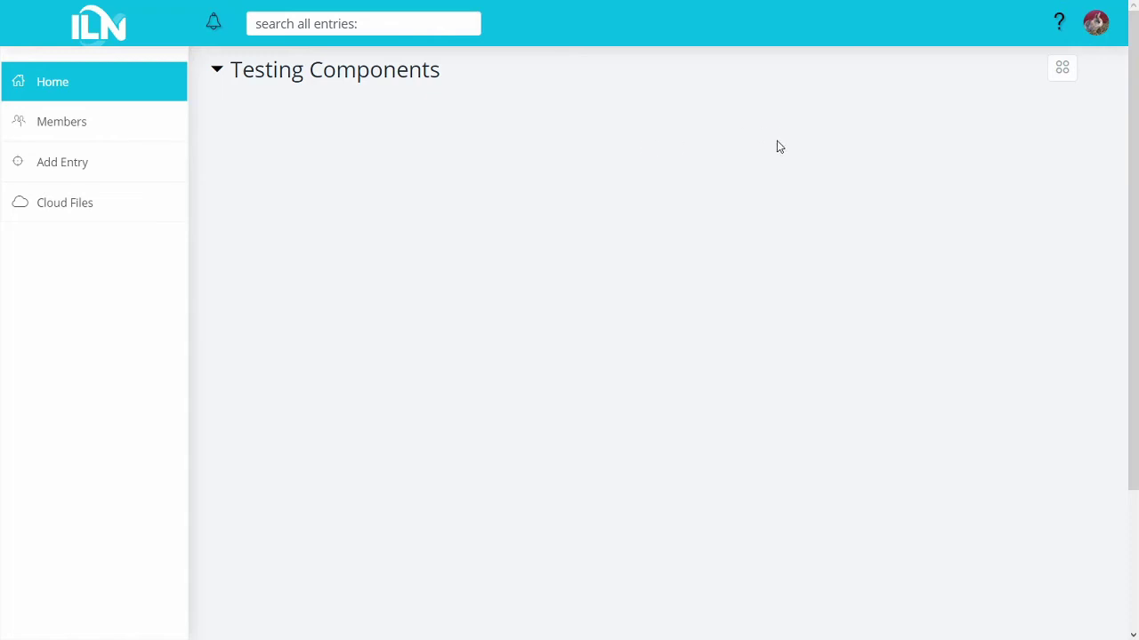
# - Filter the available components by "jour" and add Journal Entries to the Testing Components dashboard
pyautogui.click(1062, 67)
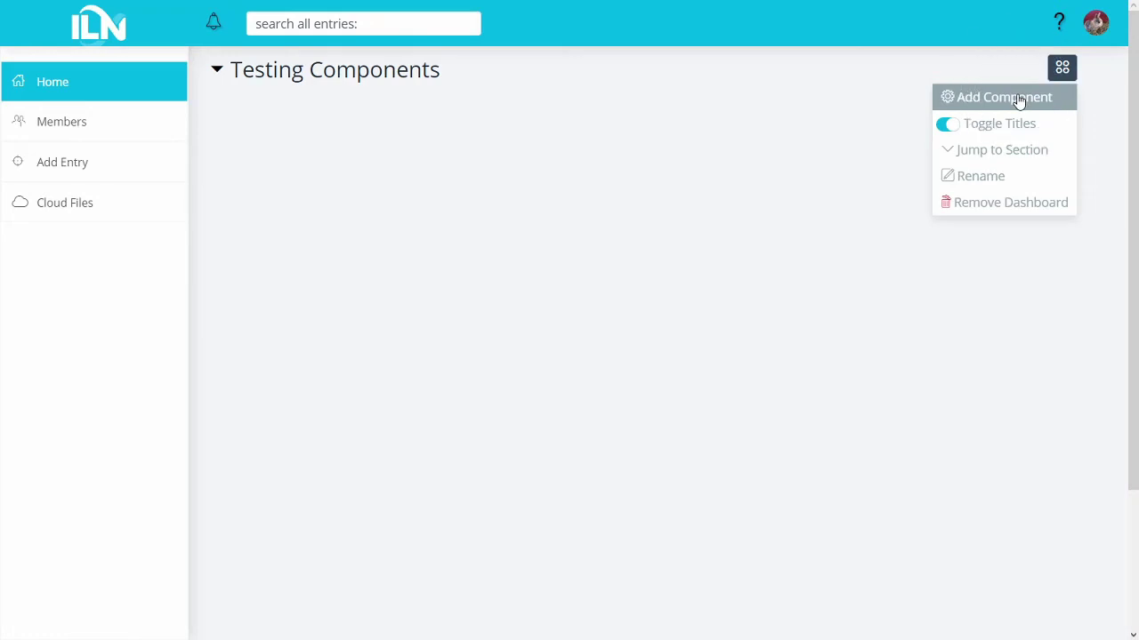
pyautogui.click(1019, 100)
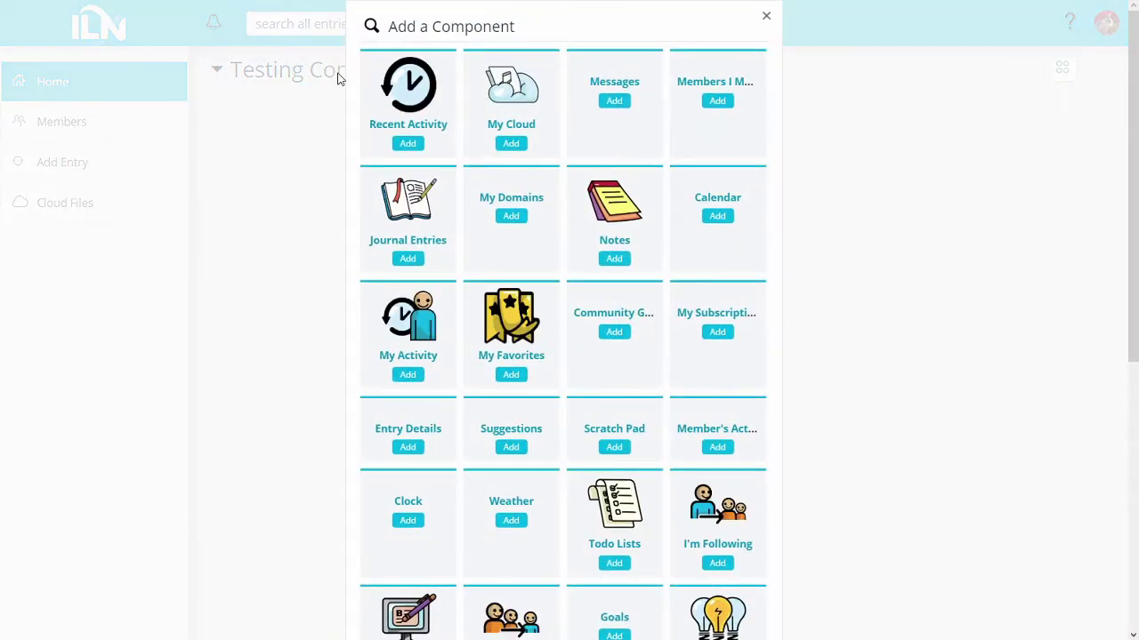
pyautogui.click(375, 39)
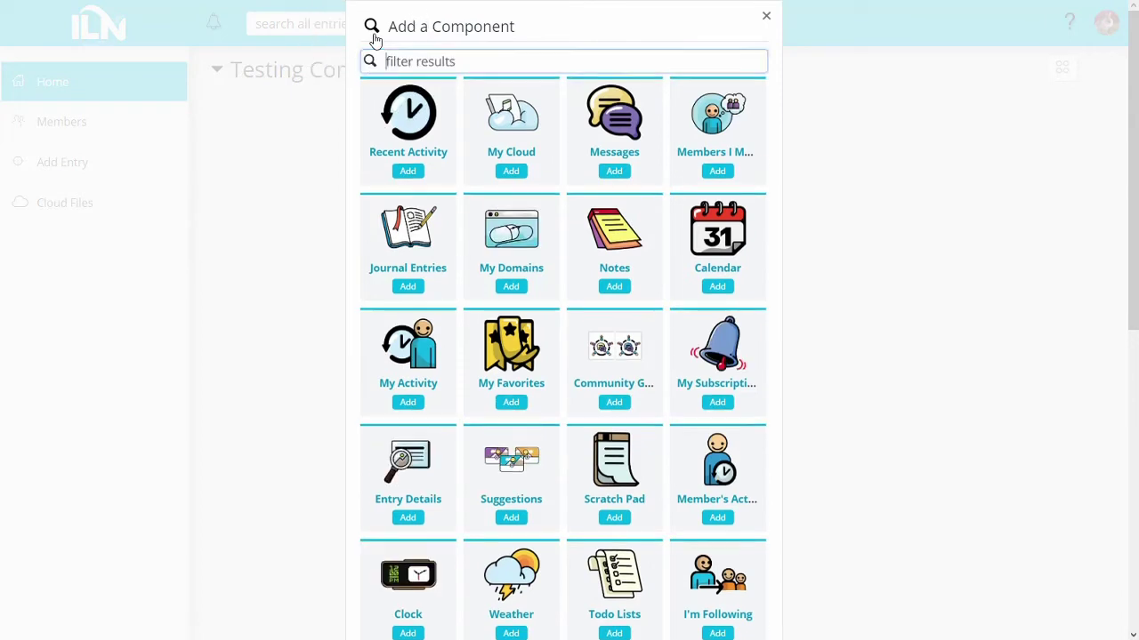
pyautogui.write('diar')
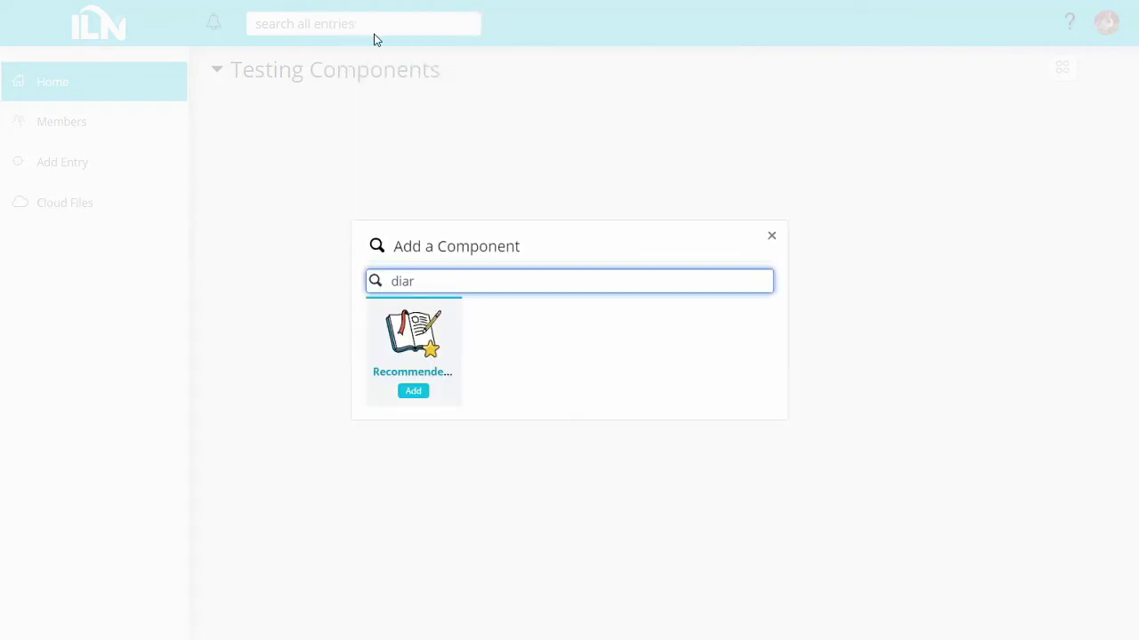
pyautogui.press('BackSpace')
pyautogui.press('BackSpace')
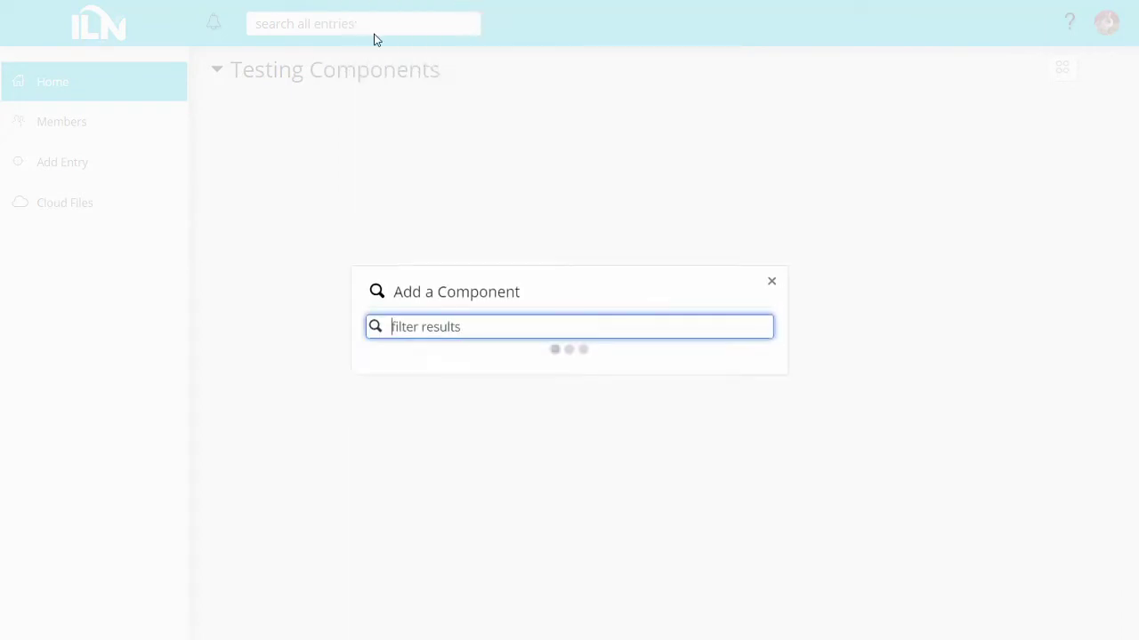
pyautogui.write('jour')
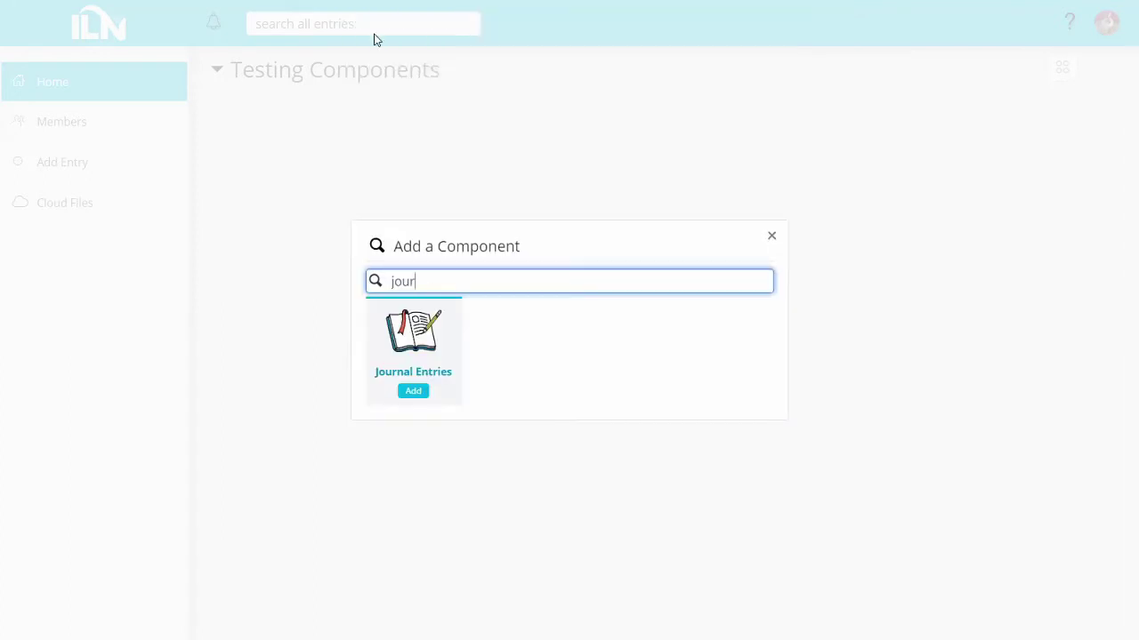
pyautogui.click(422, 392)
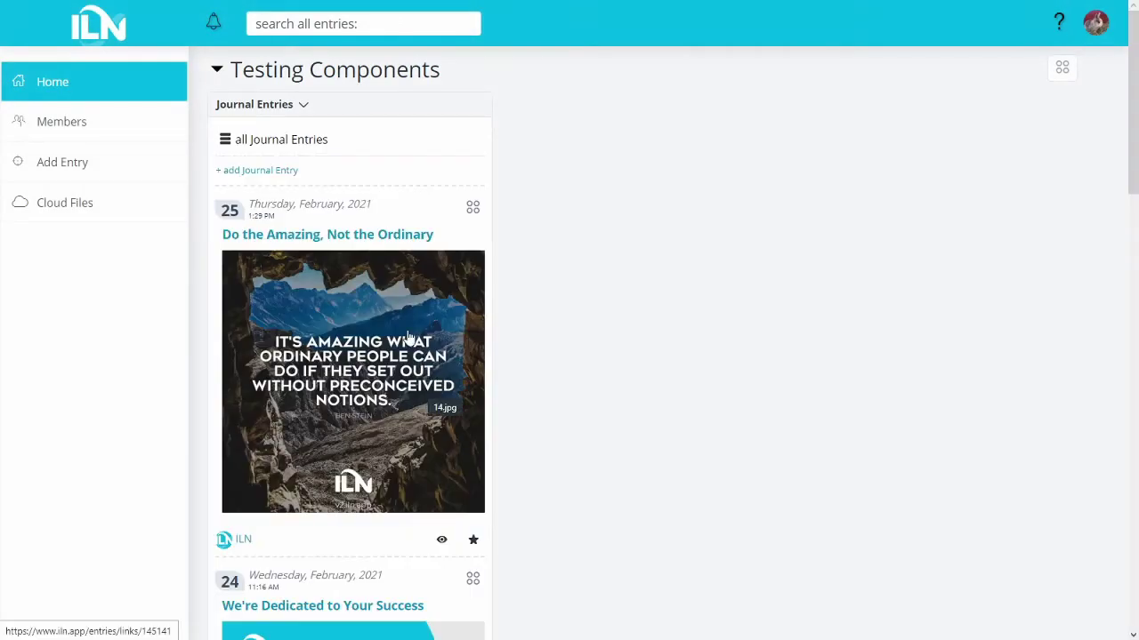
# - Set the width of the Journal Entries component to Large
pyautogui.click(293, 116)
pyautogui.click(298, 214)
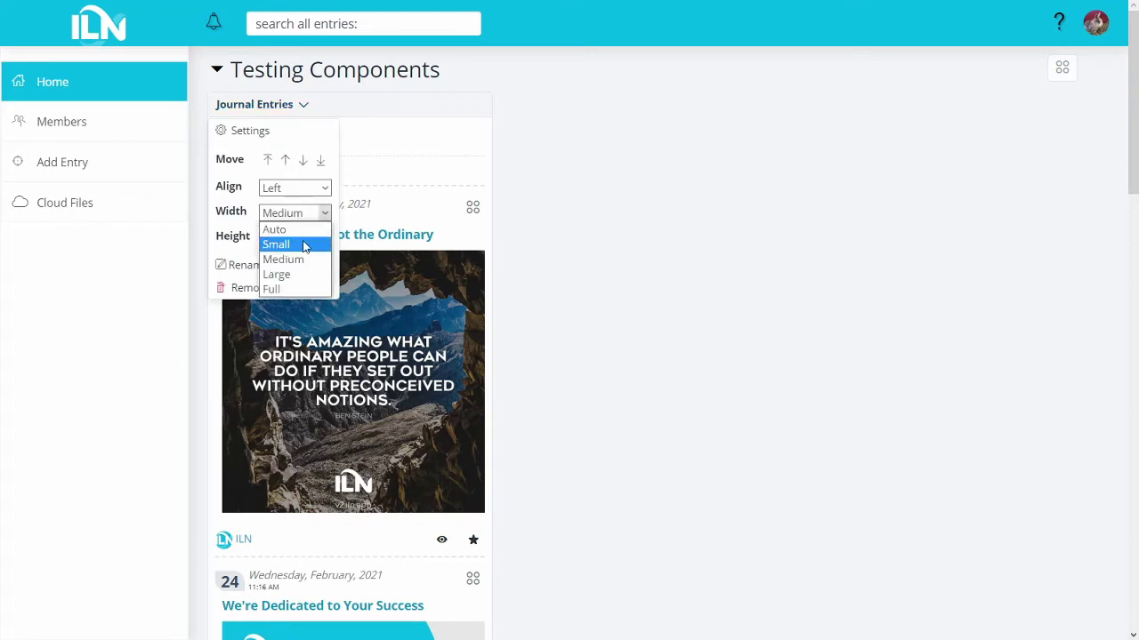
pyautogui.click(277, 274)
pyautogui.click(436, 147)
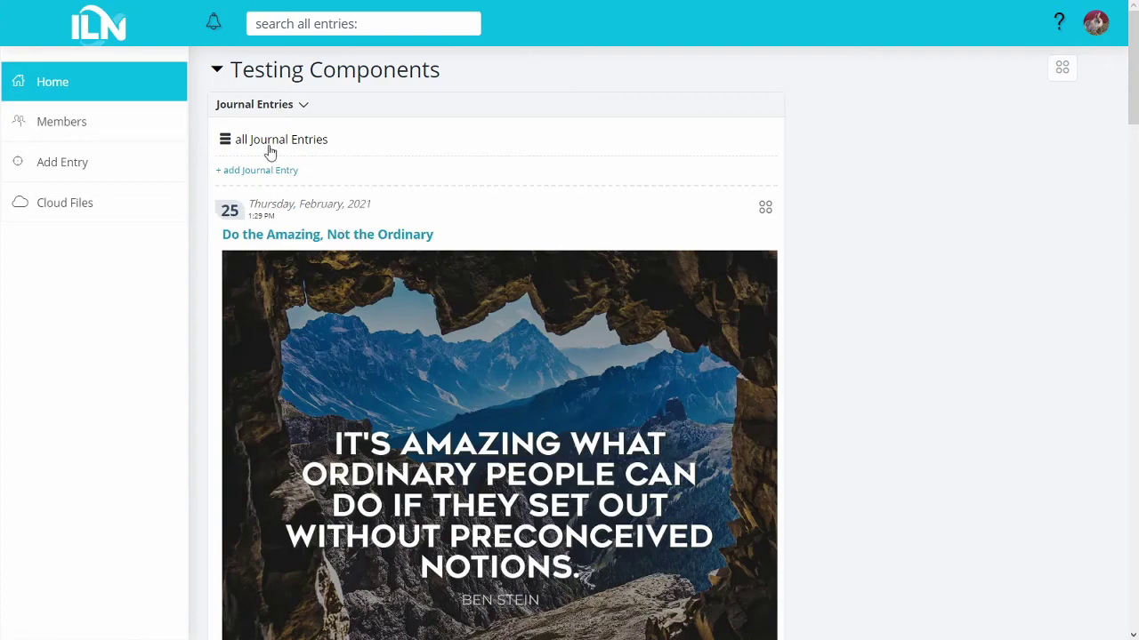
# - Add a new diary named "My new journal" from the Journal Entries component's diary list
pyautogui.scroll(-5, 376, 194)
pyautogui.scroll(4, 377, 192)
pyautogui.scroll(1, 376, 199)
pyautogui.click(299, 141)
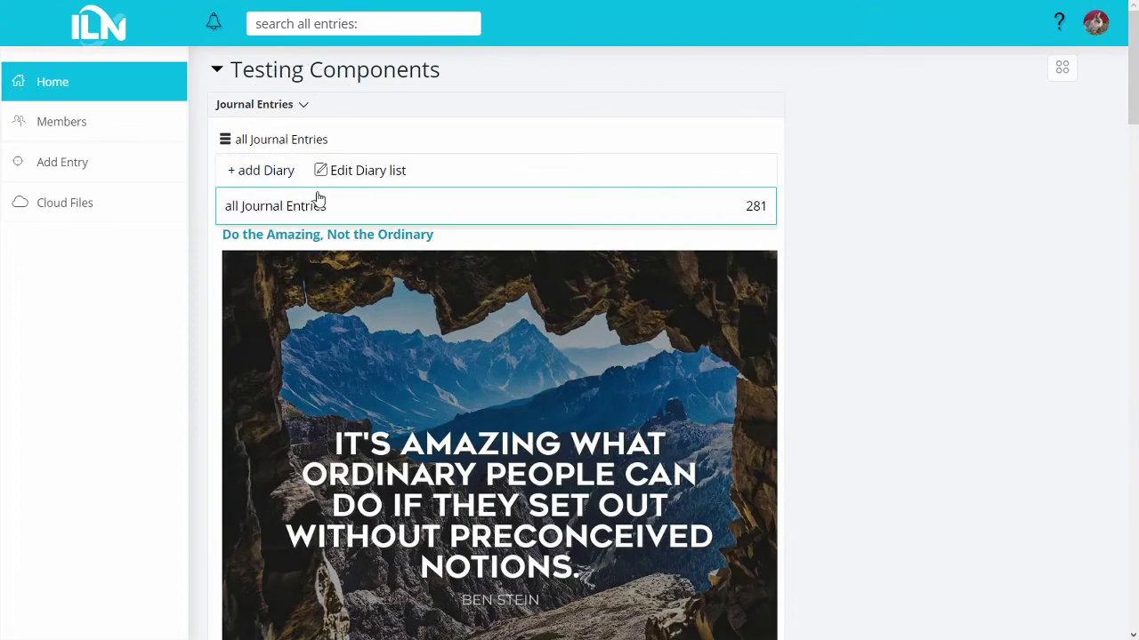
pyautogui.click(271, 178)
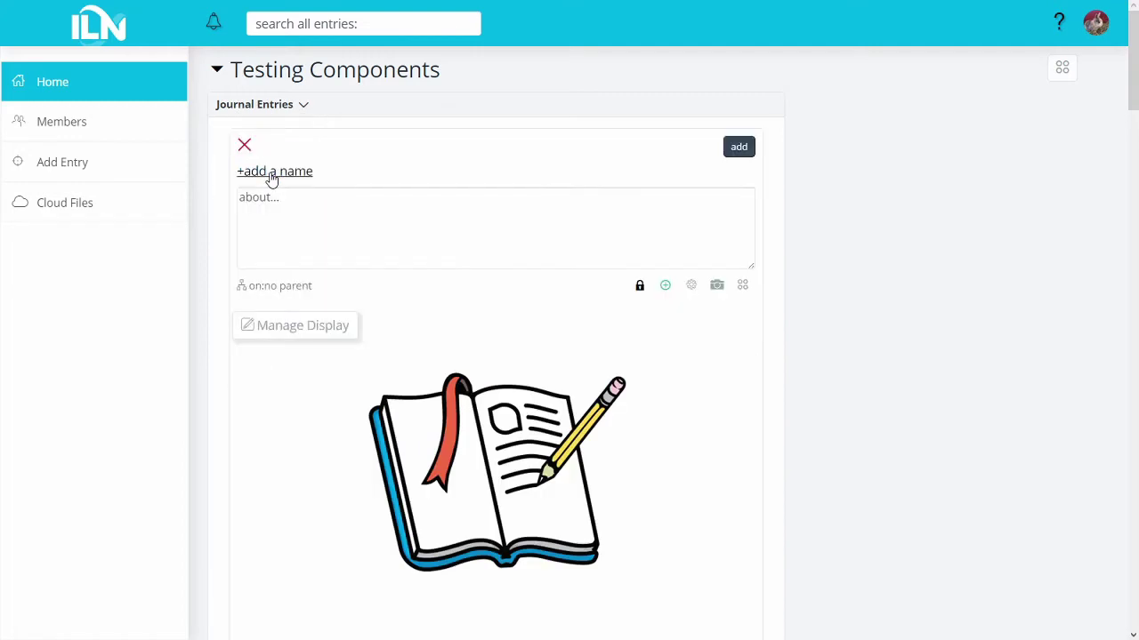
pyautogui.click(272, 173)
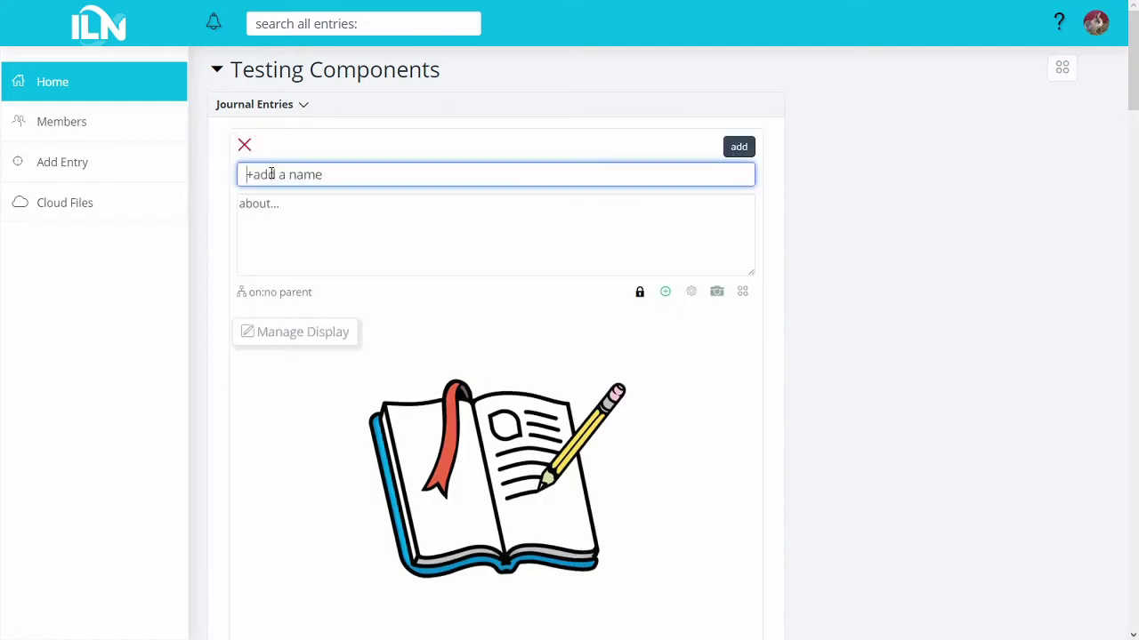
pyautogui.write('My new journal')
pyautogui.click(737, 145)
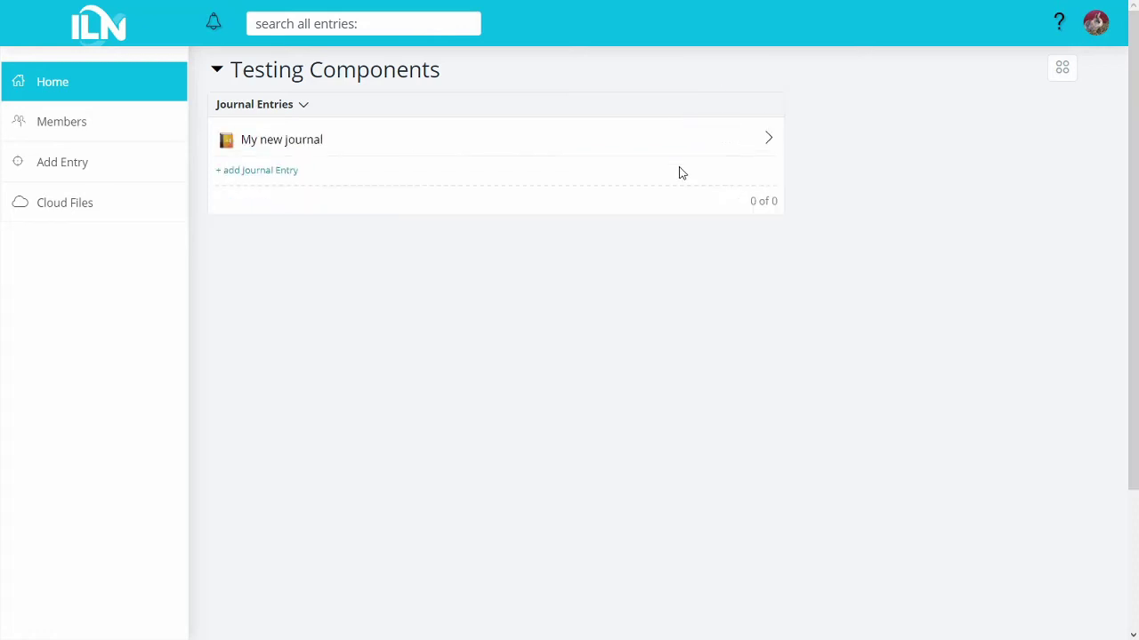
# - Add a journal entry reading "My first day with my new journal" to My new journal
pyautogui.click(296, 173)
pyautogui.click(293, 202)
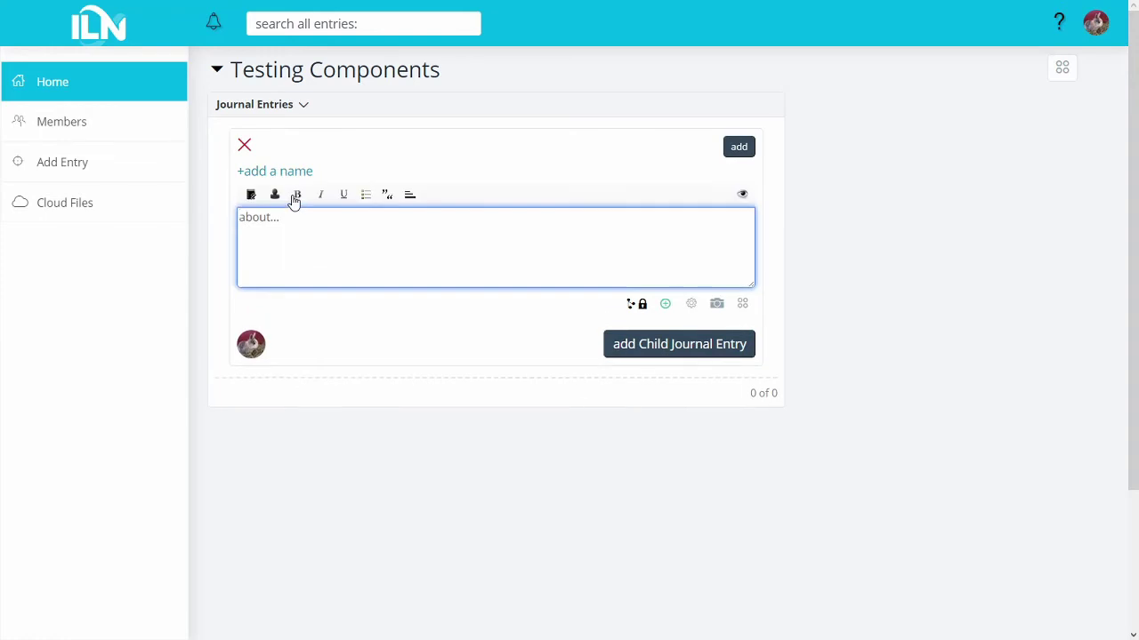
pyautogui.write('My first day wiht')
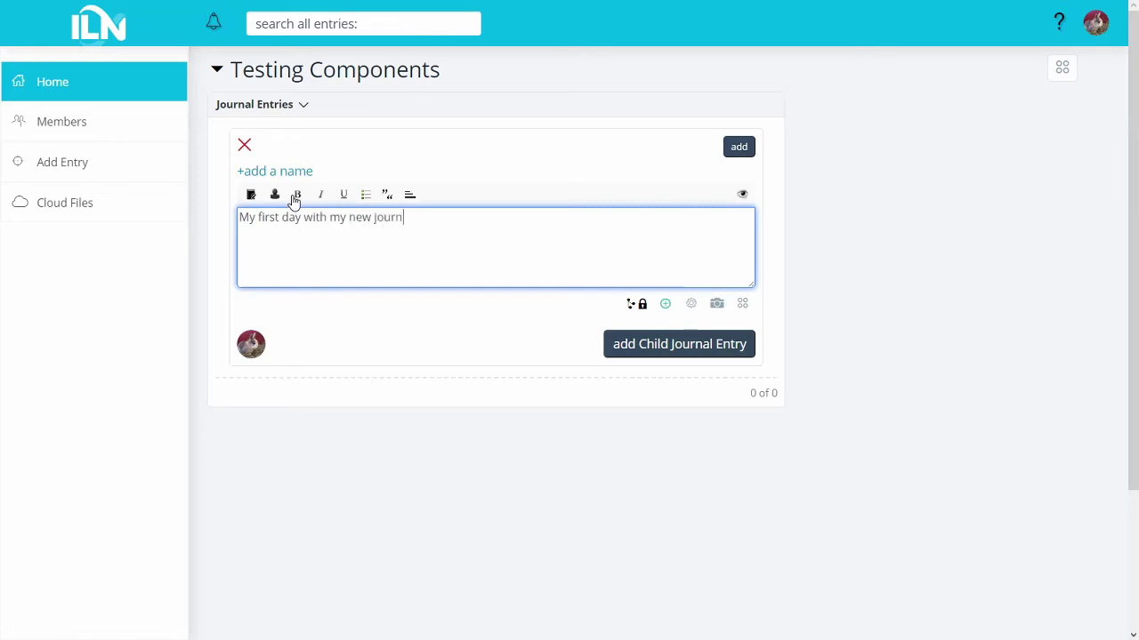
pyautogui.click(699, 355)
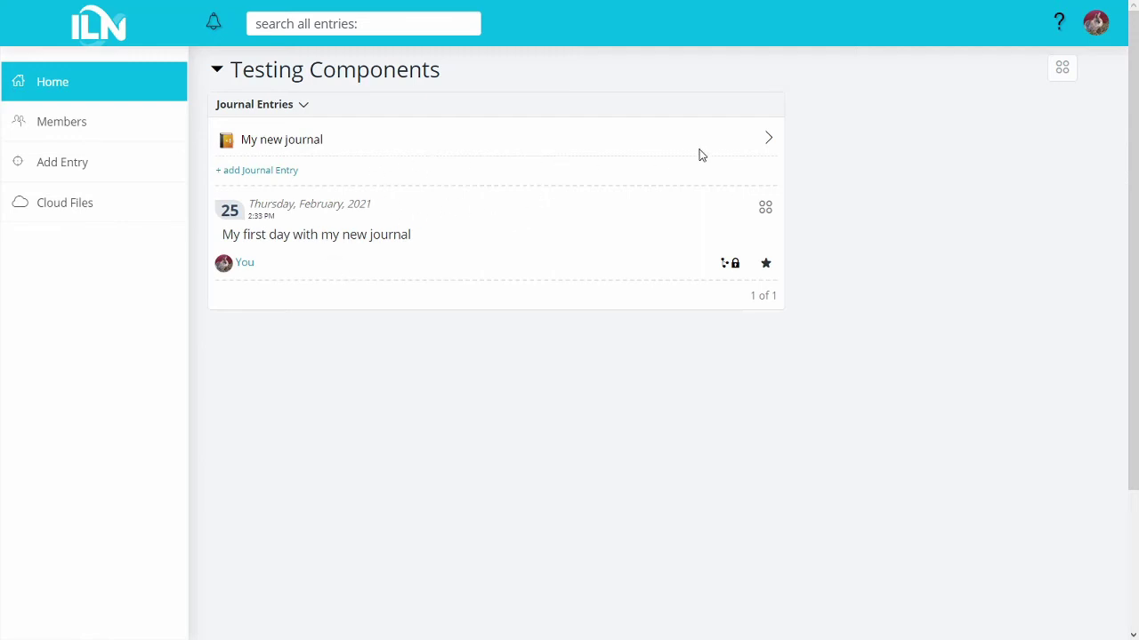
# - View the full page of My new journal and return to the Testing Components dashboard
pyautogui.click(769, 144)
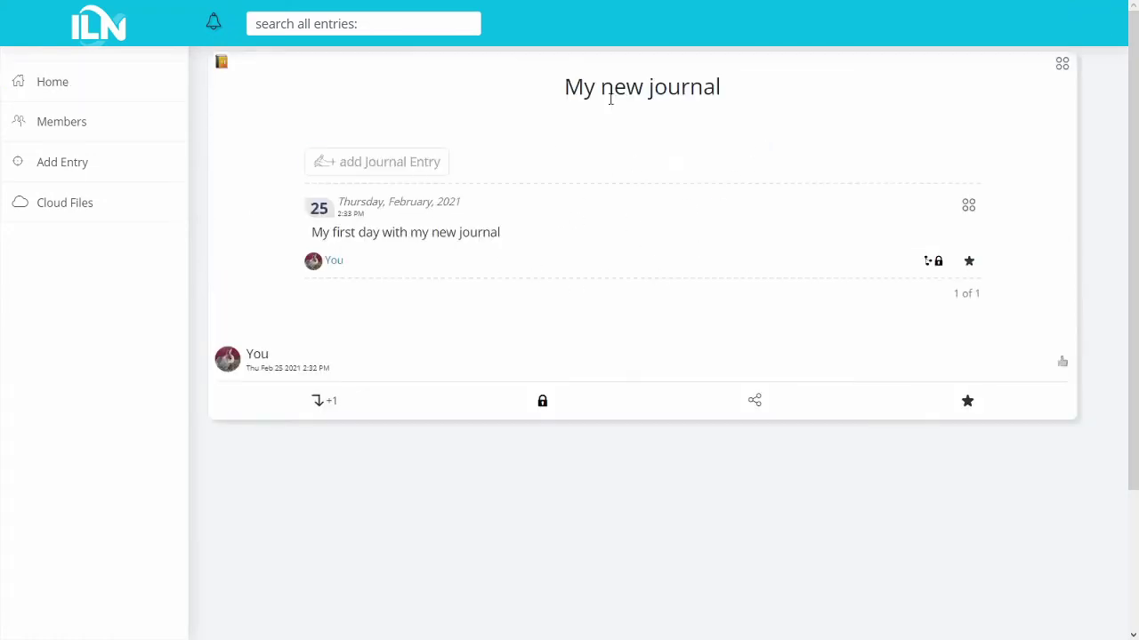
pyautogui.click(163, 88)
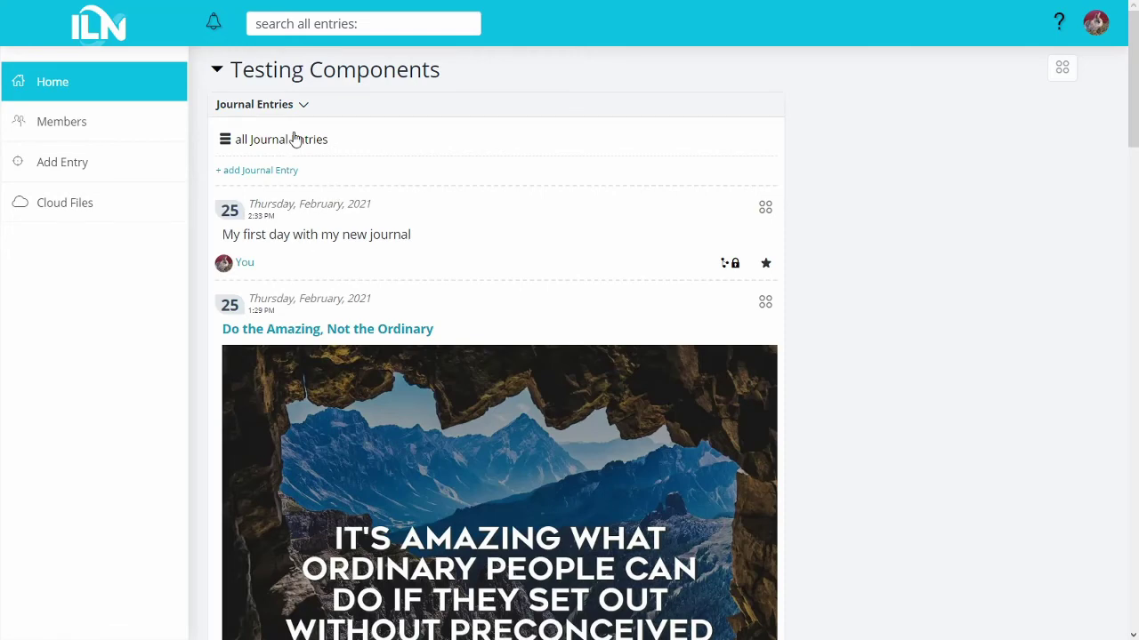
# - Examine the diary list and its editing options in the Journal Entries component, leaving the list as it is
pyautogui.click(263, 145)
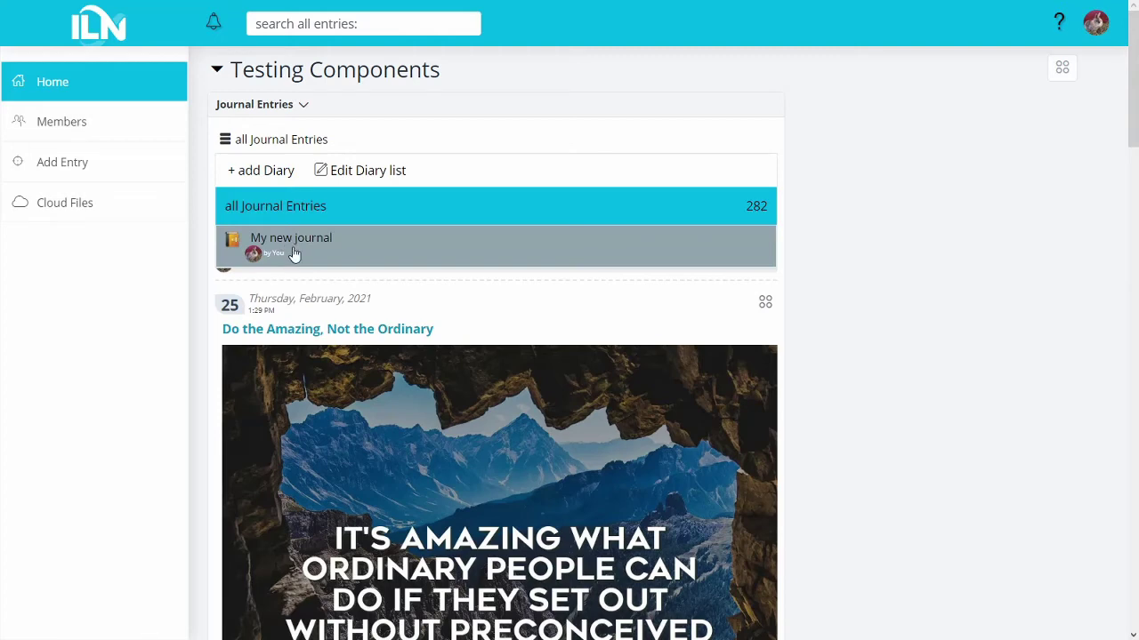
pyautogui.click(353, 176)
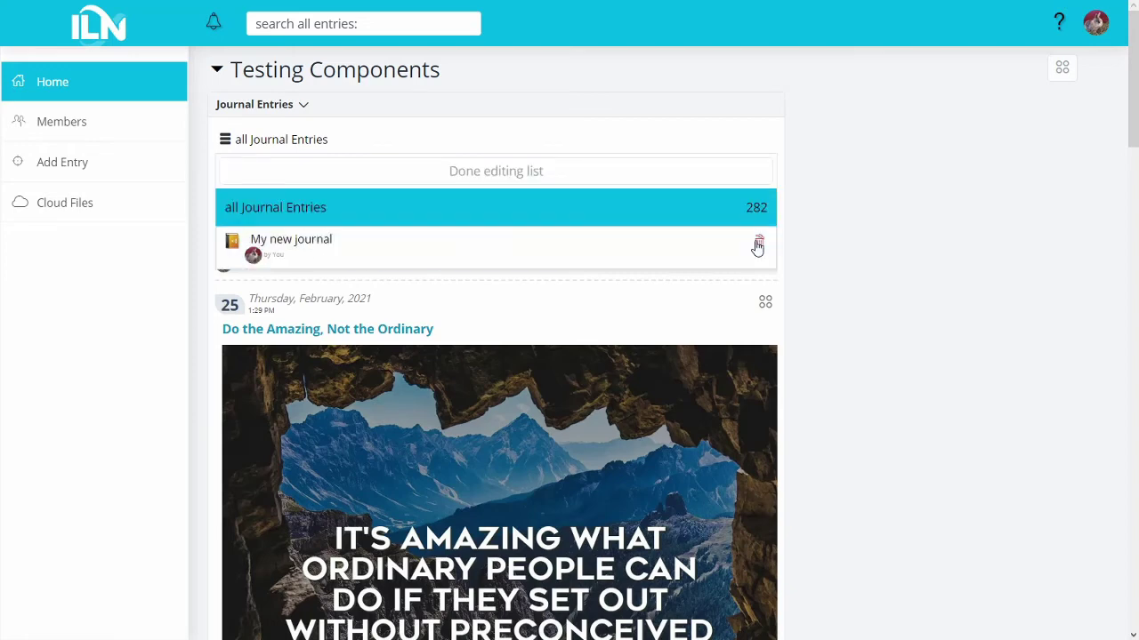
pyautogui.click(498, 175)
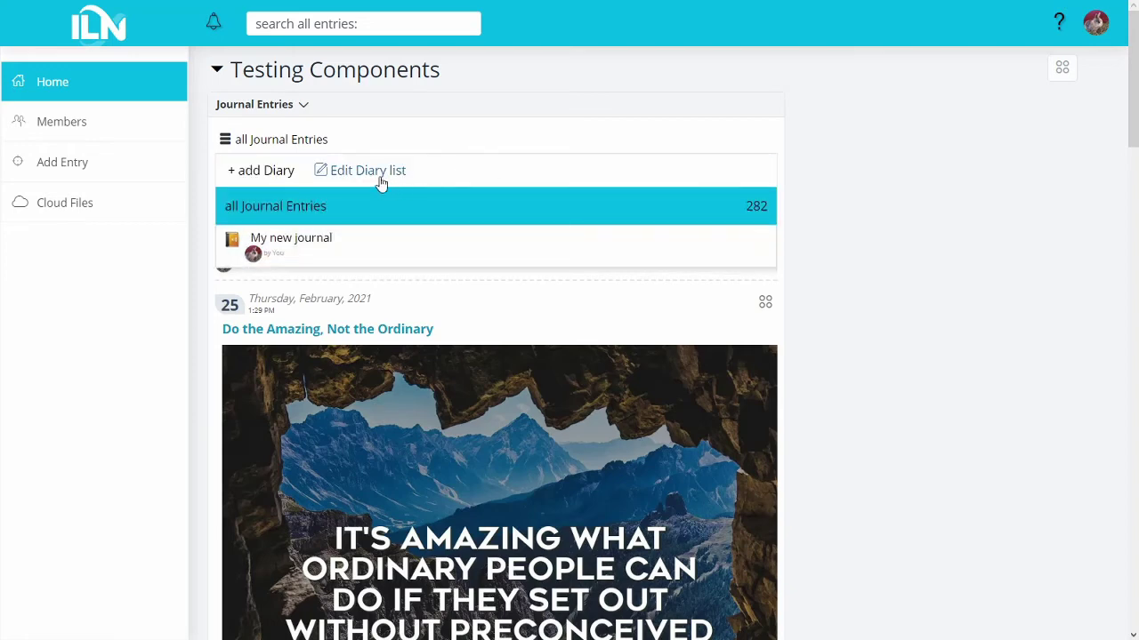
pyautogui.click(308, 143)
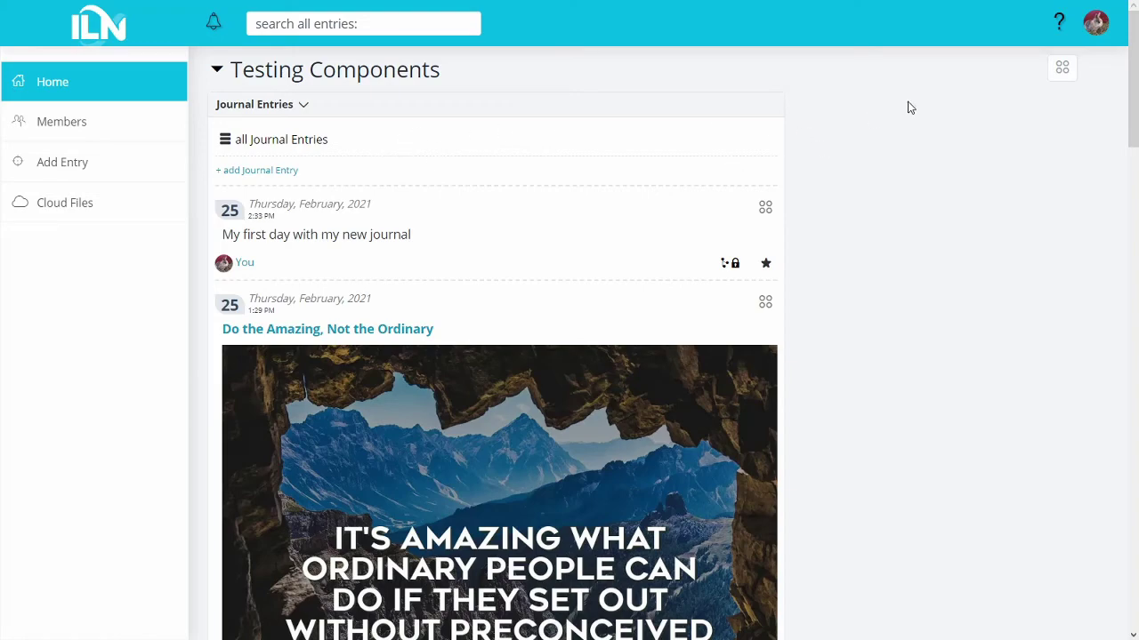
# - Add the Destinations component to the Testing Components dashboard
pyautogui.click(1058, 71)
pyautogui.click(1027, 95)
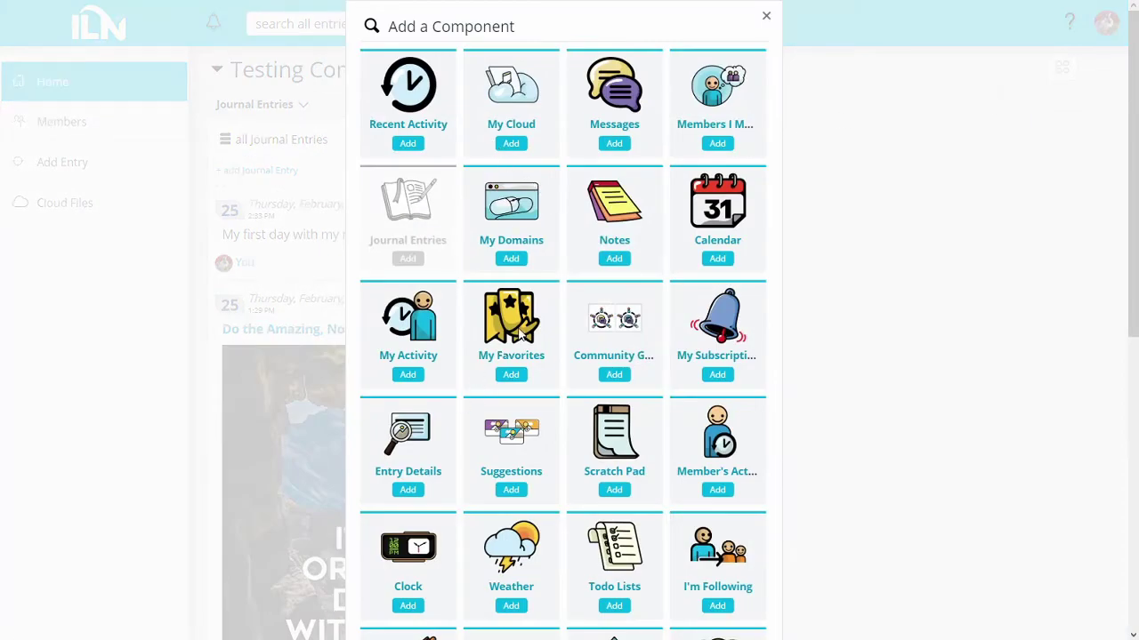
pyautogui.scroll(-3, 519, 335)
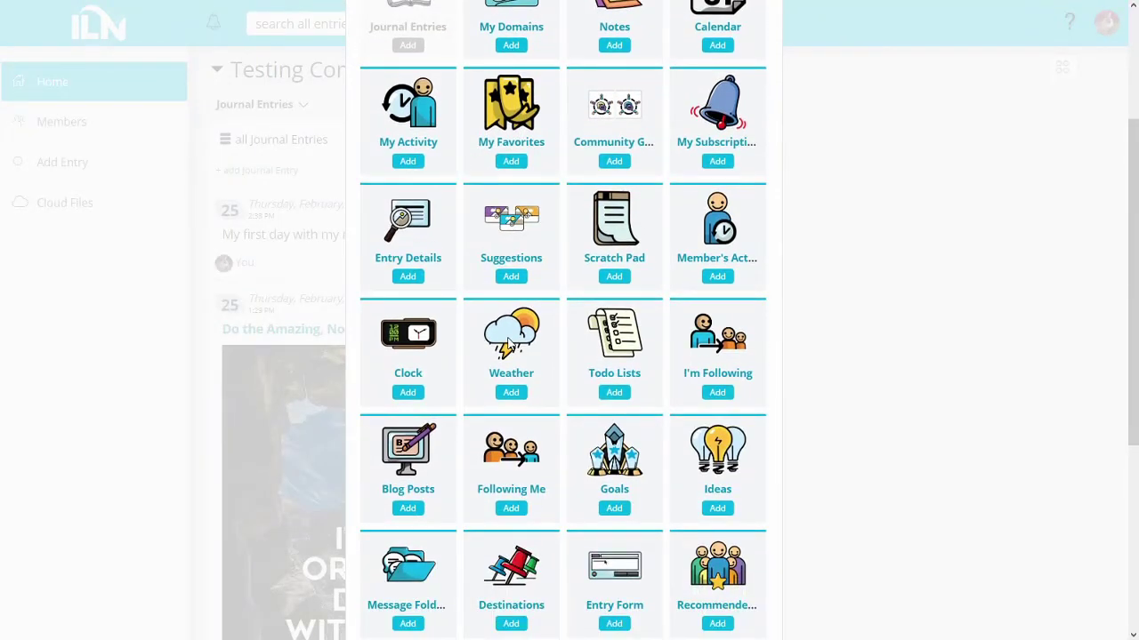
pyautogui.scroll(-3, 509, 347)
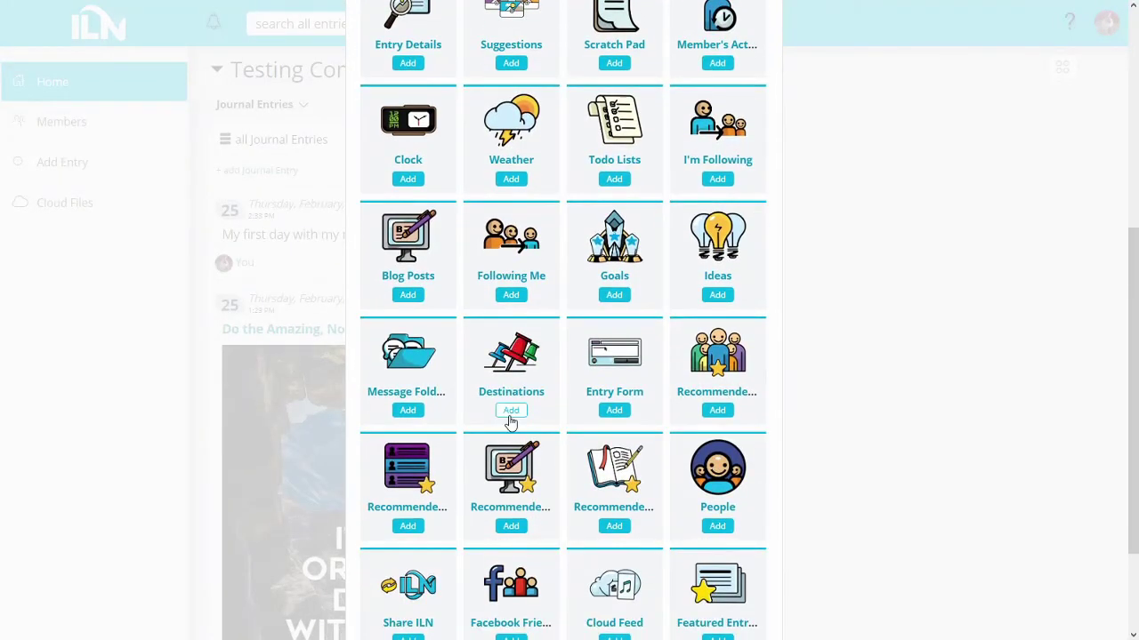
pyautogui.click(509, 412)
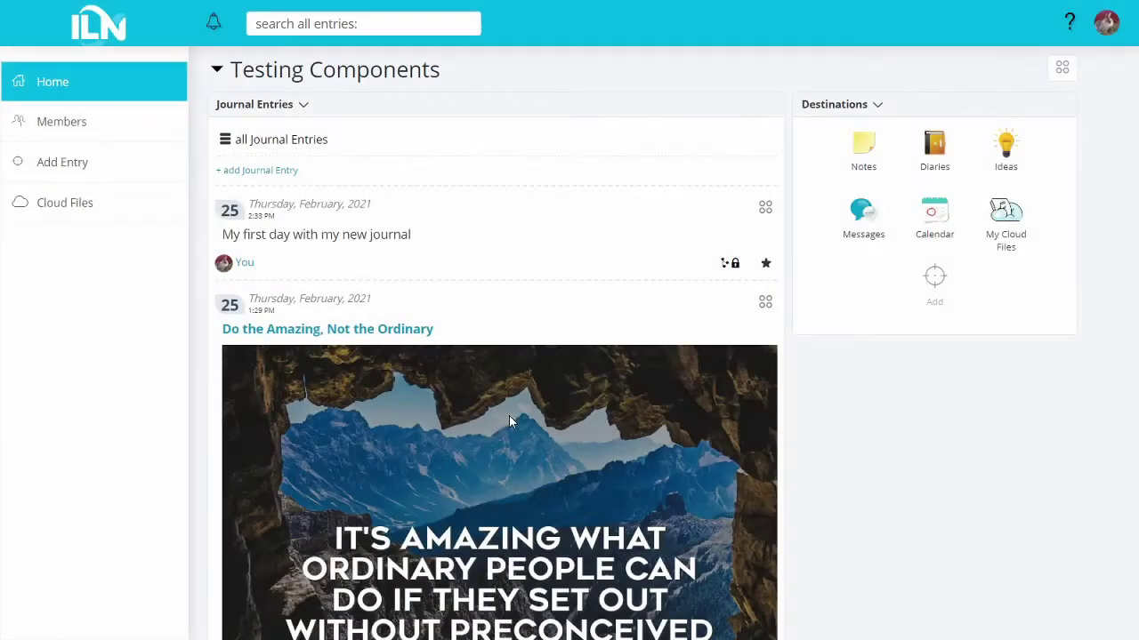
# - Move the Destinations component to the top of the dashboard and set its width to Large
pyautogui.click(886, 107)
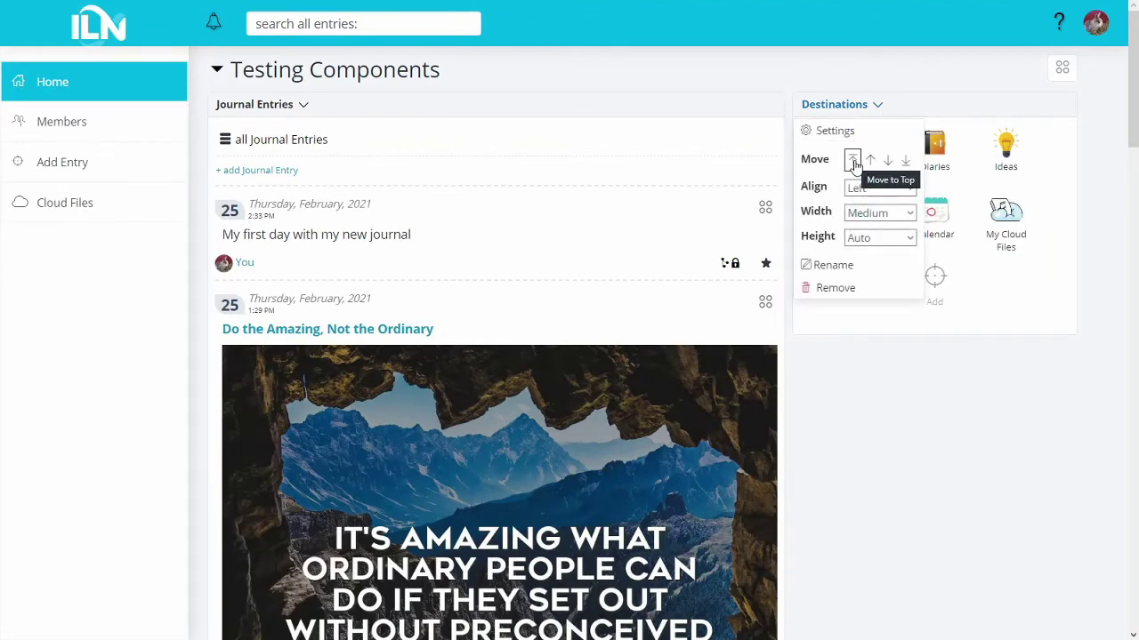
pyautogui.click(861, 108)
pyautogui.click(861, 107)
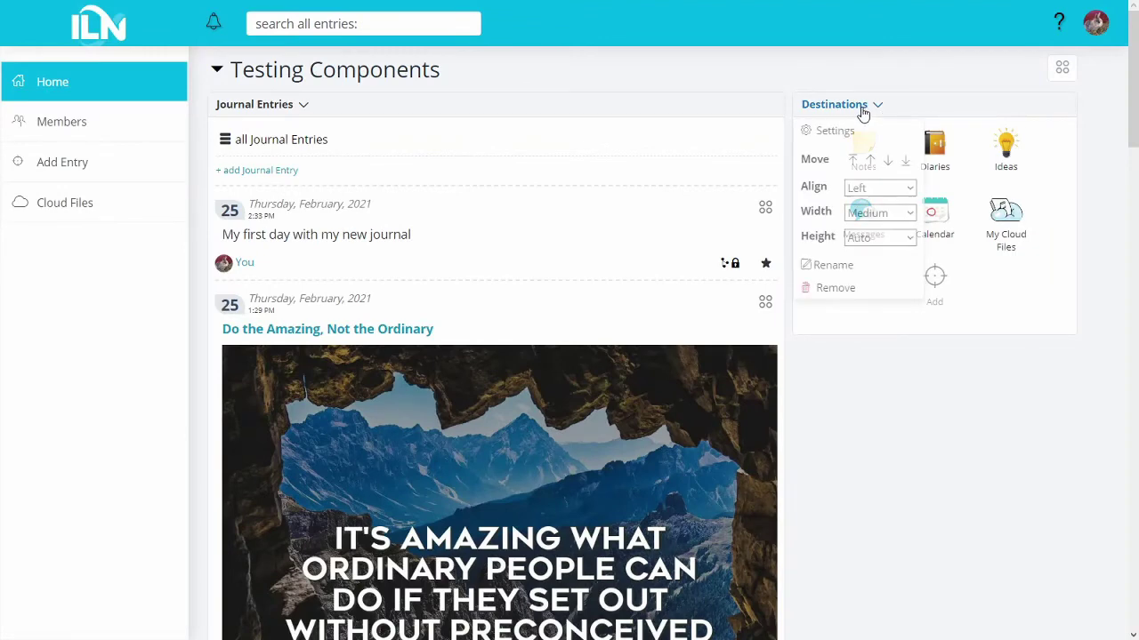
pyautogui.click(852, 161)
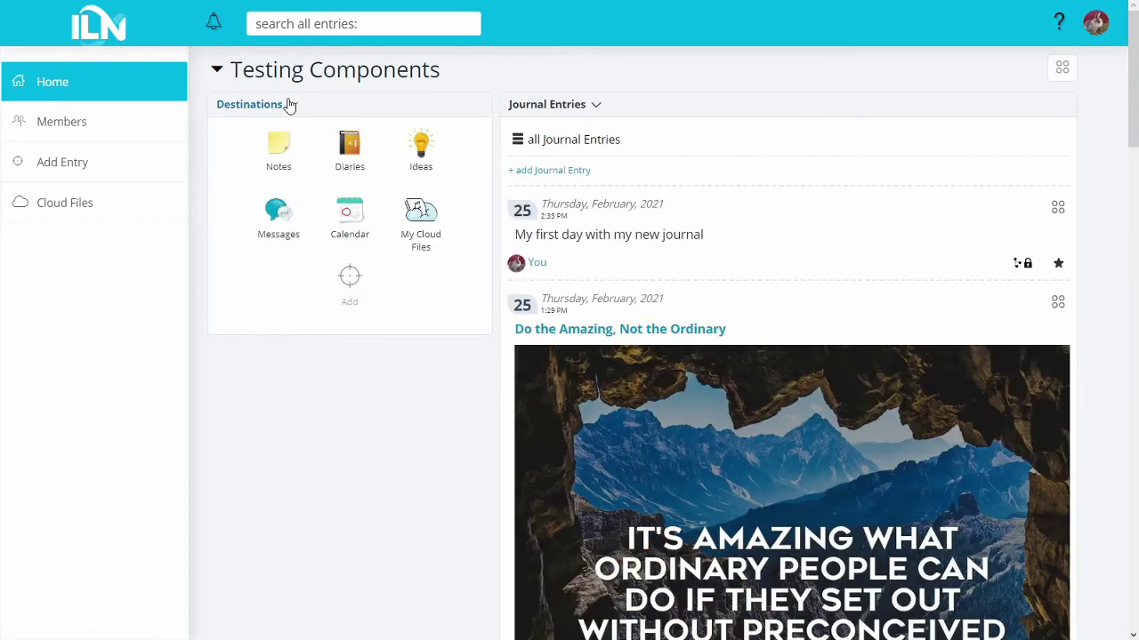
pyautogui.click(288, 105)
pyautogui.click(287, 212)
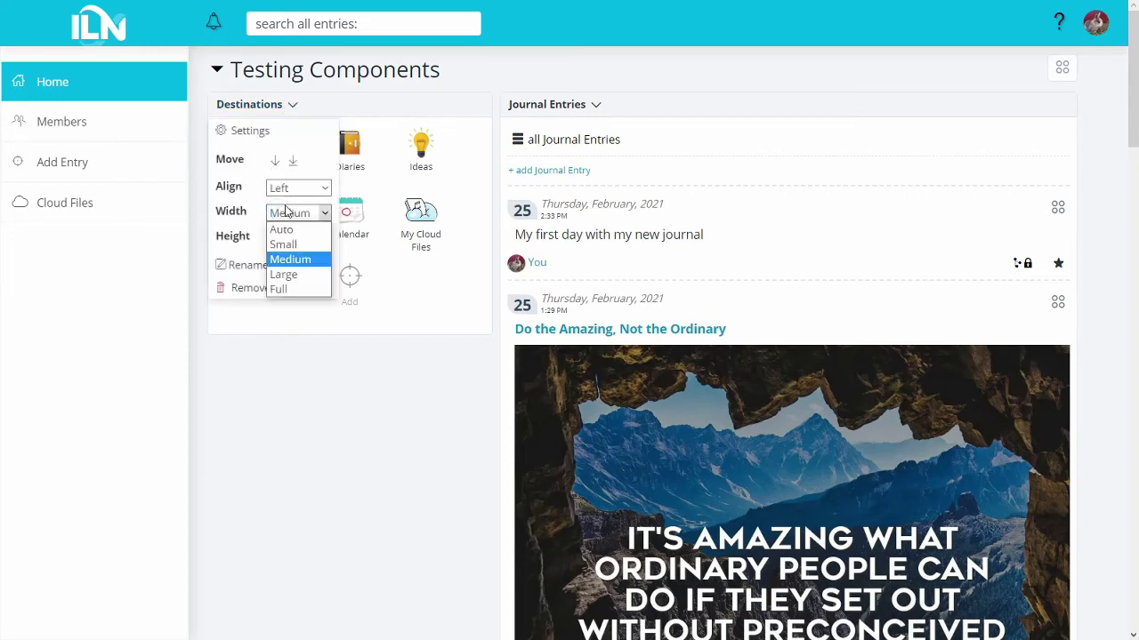
pyautogui.click(299, 275)
pyautogui.click(559, 224)
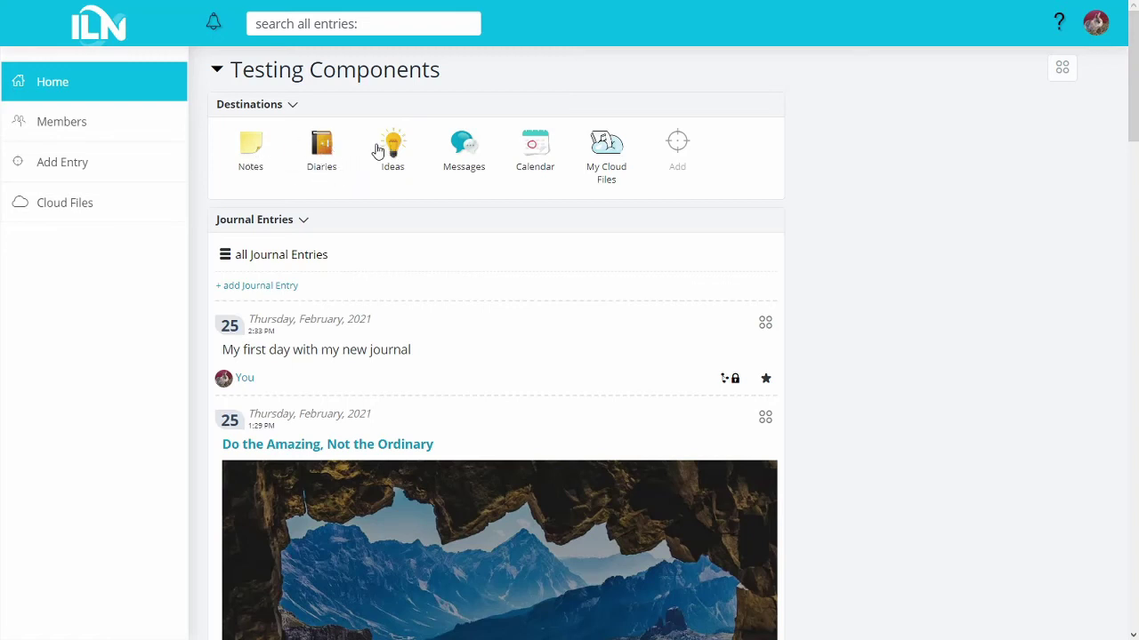
# - Examine the options for adding a destination and visit the Notes, Calendar and My Cloud Files destinations, returning to the dashboard each time
pyautogui.click(676, 150)
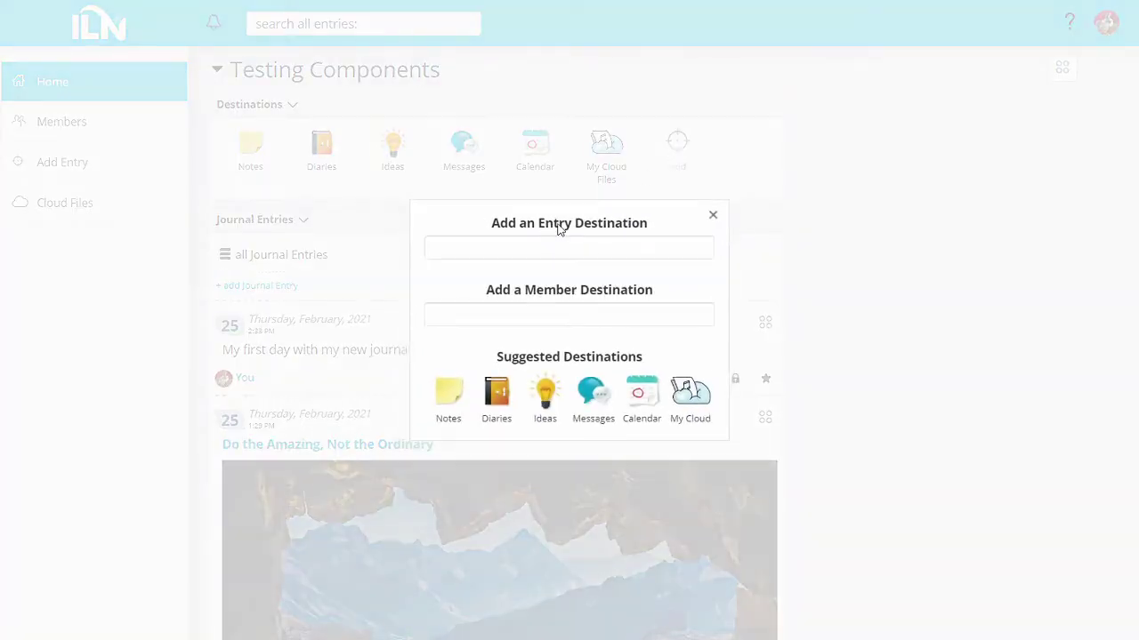
pyautogui.click(652, 116)
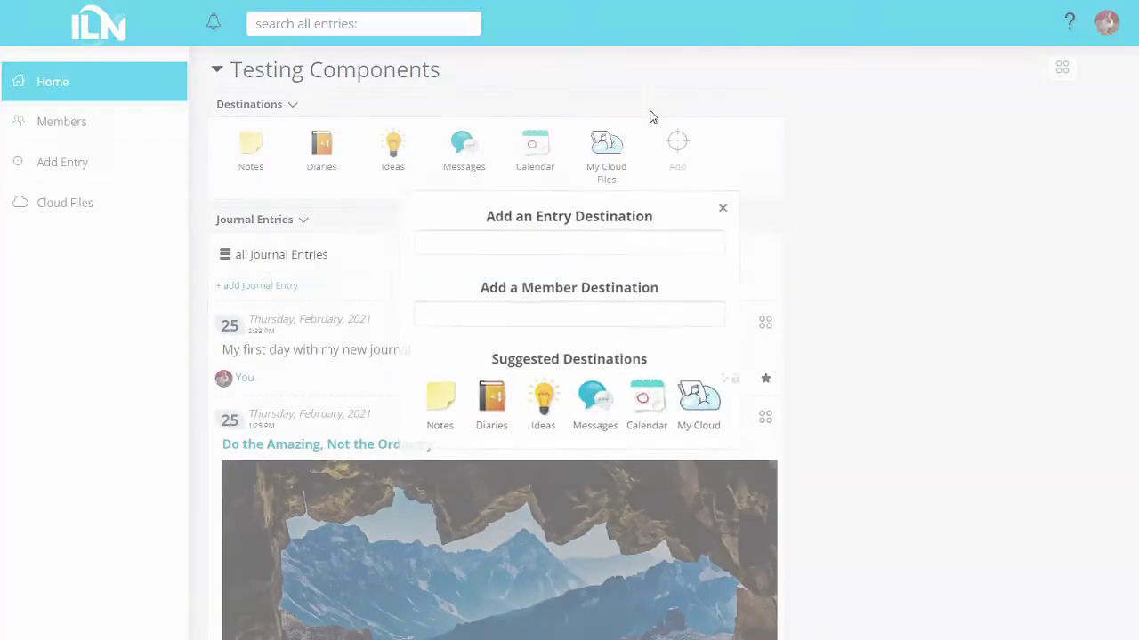
pyautogui.click(252, 152)
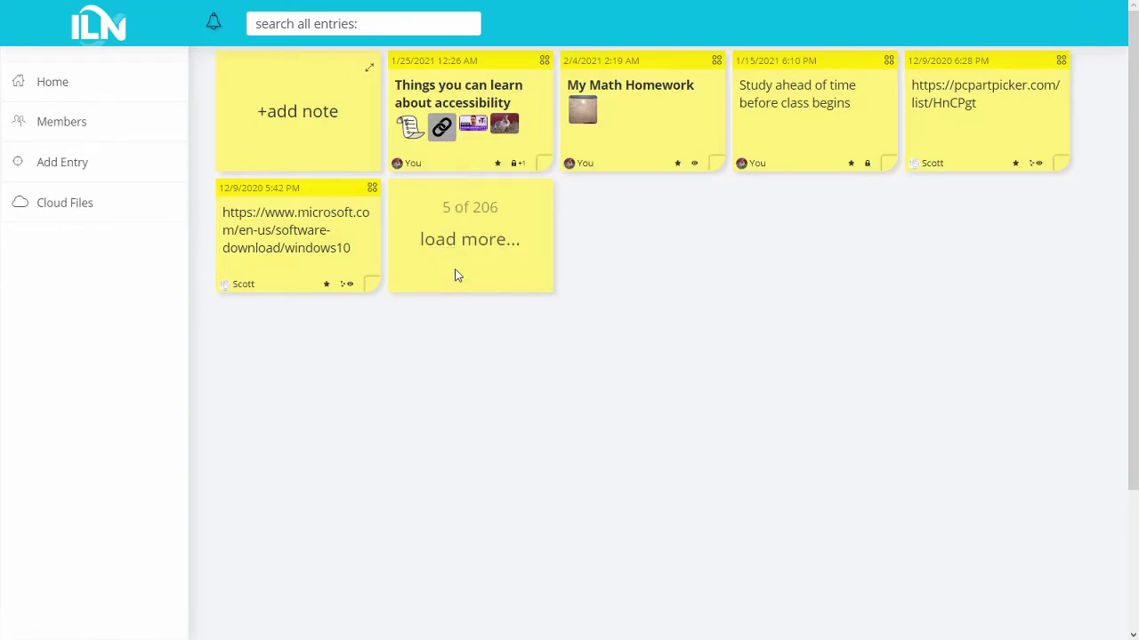
pyautogui.hotkey('alt', 'Left')
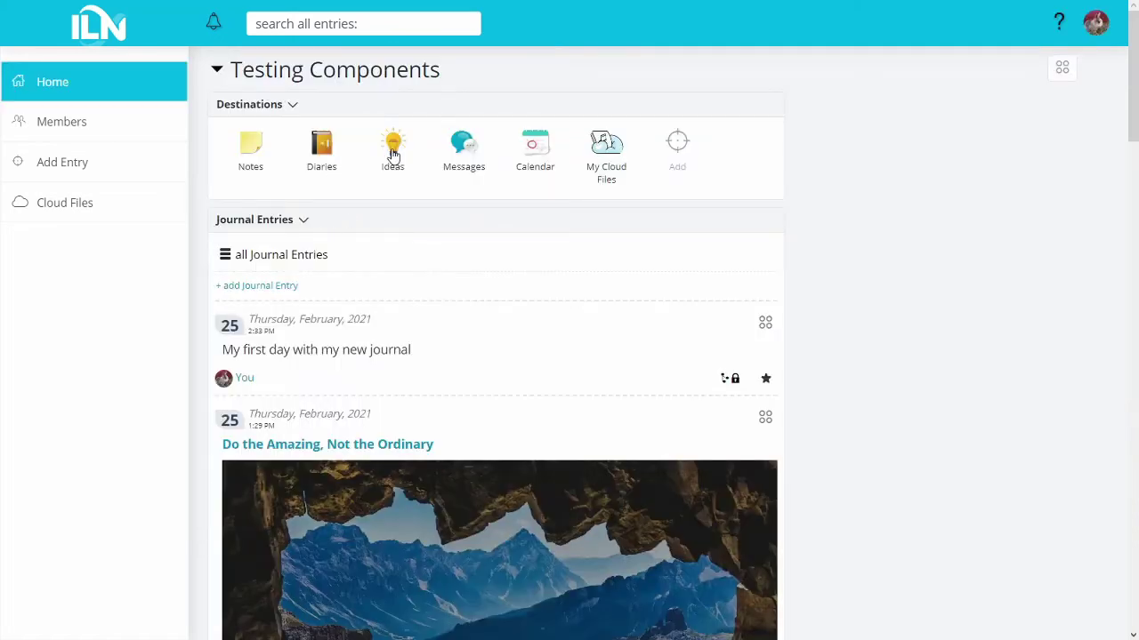
pyautogui.click(534, 146)
pyautogui.hotkey('alt', 'Left')
pyautogui.click(608, 157)
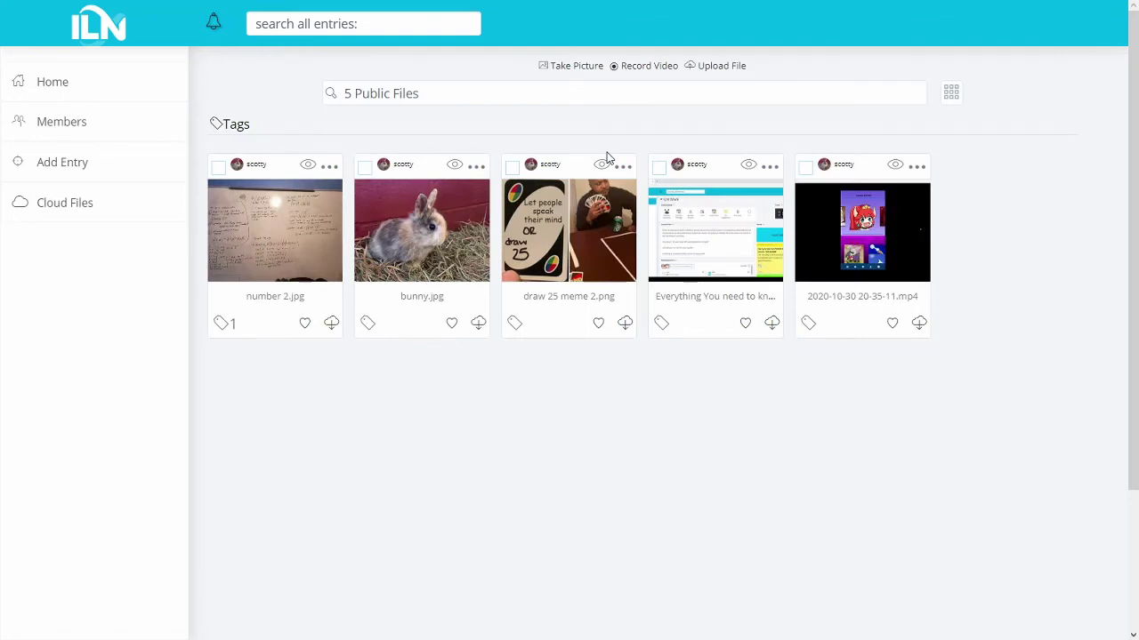
pyautogui.hotkey('alt', 'Left')
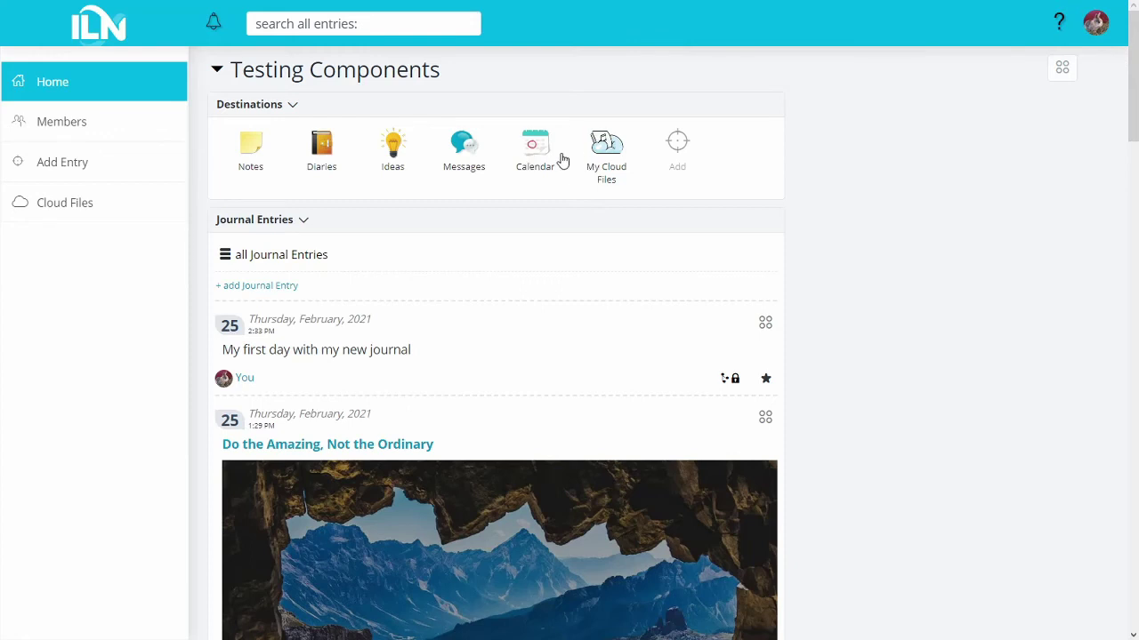
# - Add My new journal as an entry destination in the Destinations component
pyautogui.click(675, 147)
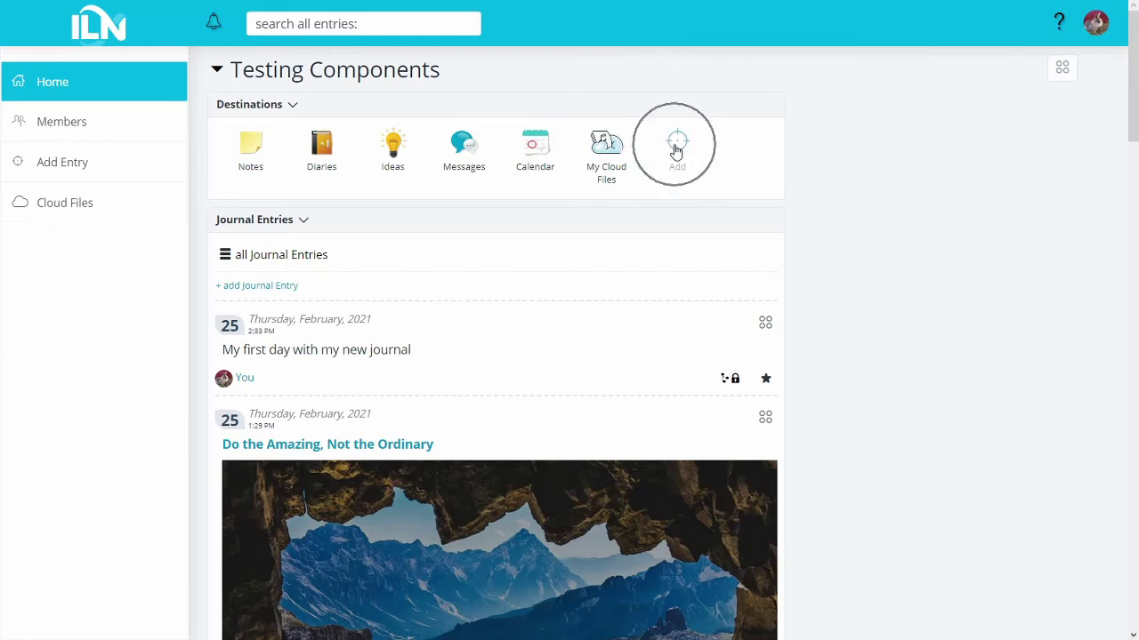
pyautogui.click(585, 249)
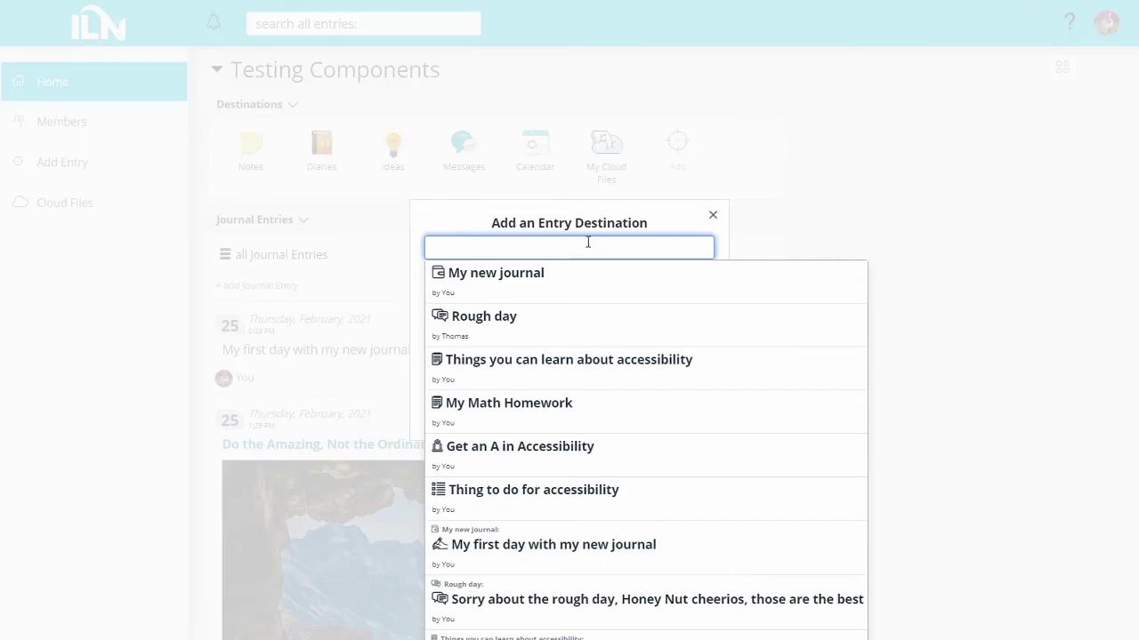
pyautogui.click(525, 292)
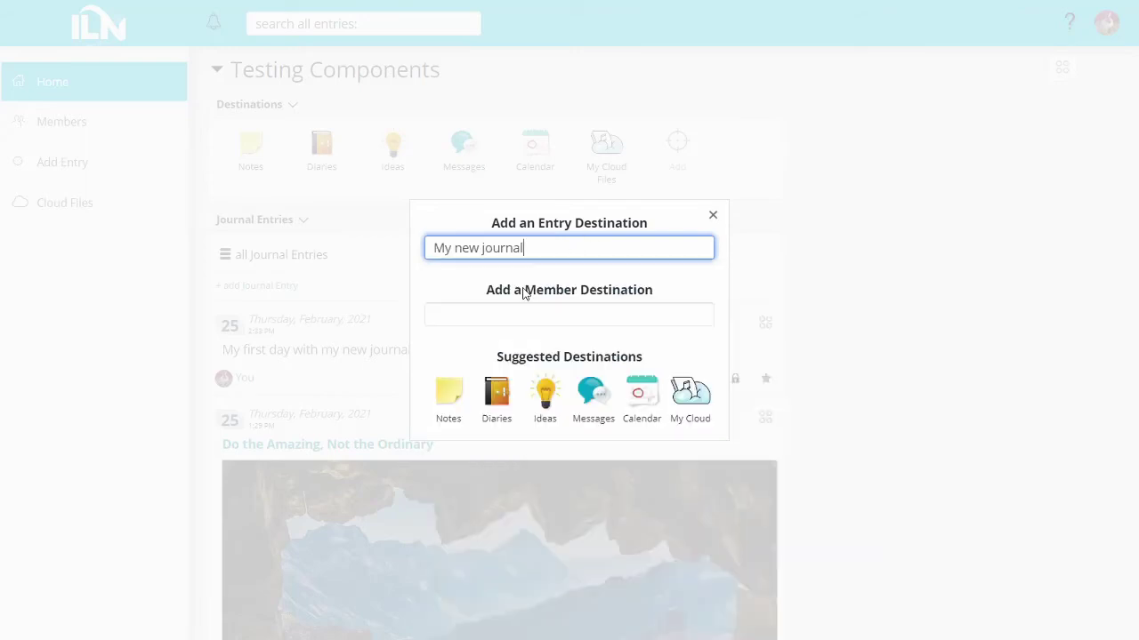
# - Set the Destinations component's width to Full and check the page that the My new journal destination opens
pyautogui.click(294, 105)
pyautogui.click(292, 217)
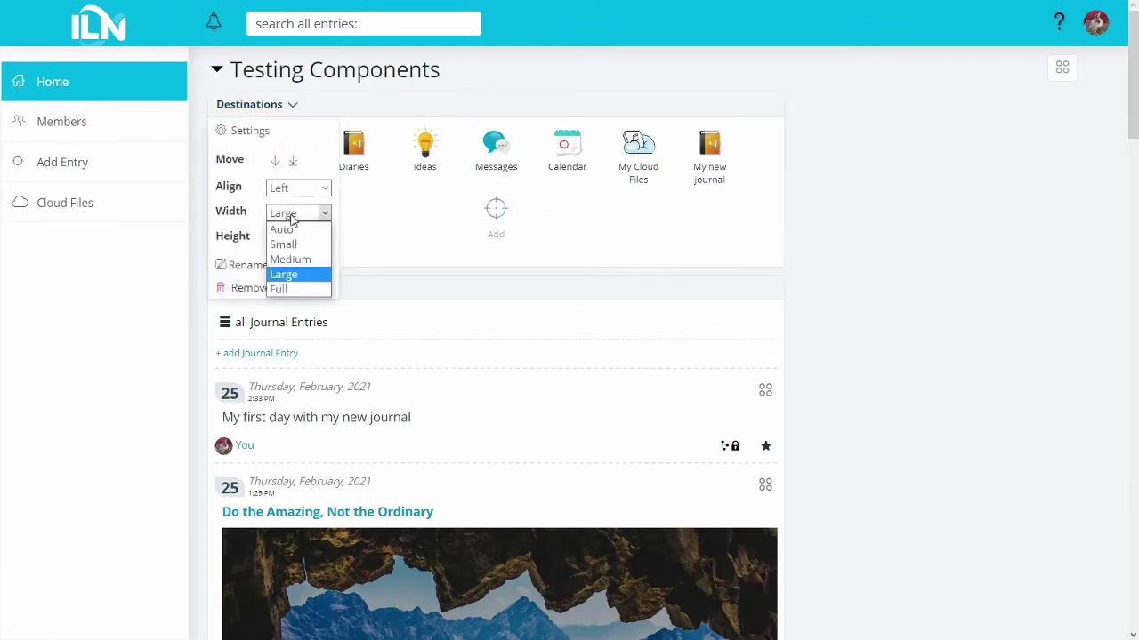
pyautogui.click(297, 288)
pyautogui.click(745, 194)
pyautogui.click(804, 189)
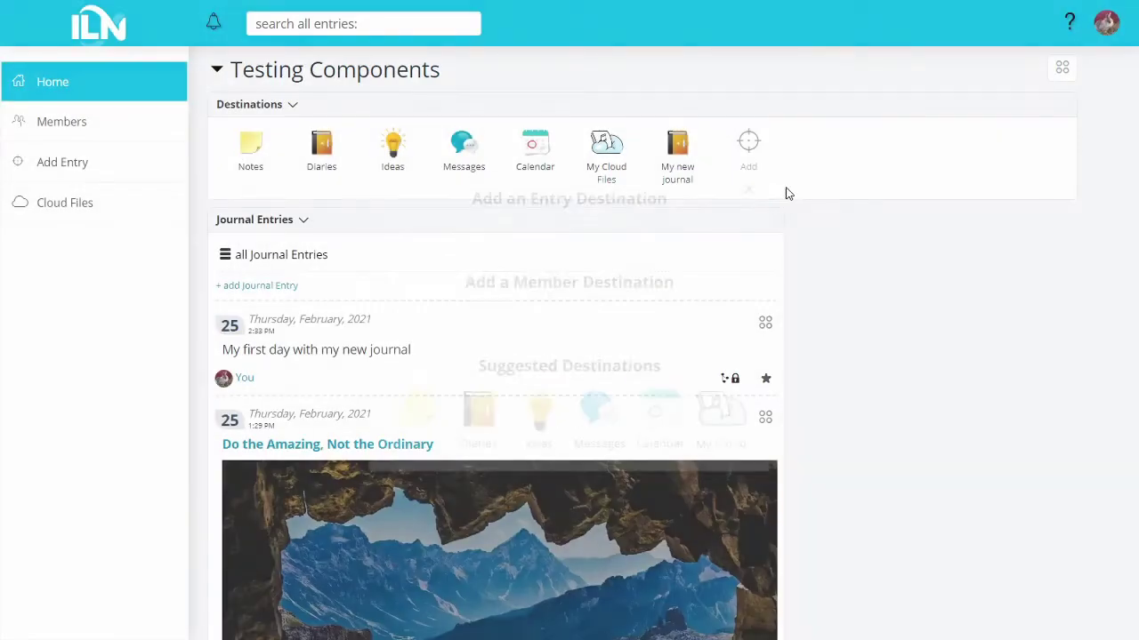
pyautogui.click(679, 154)
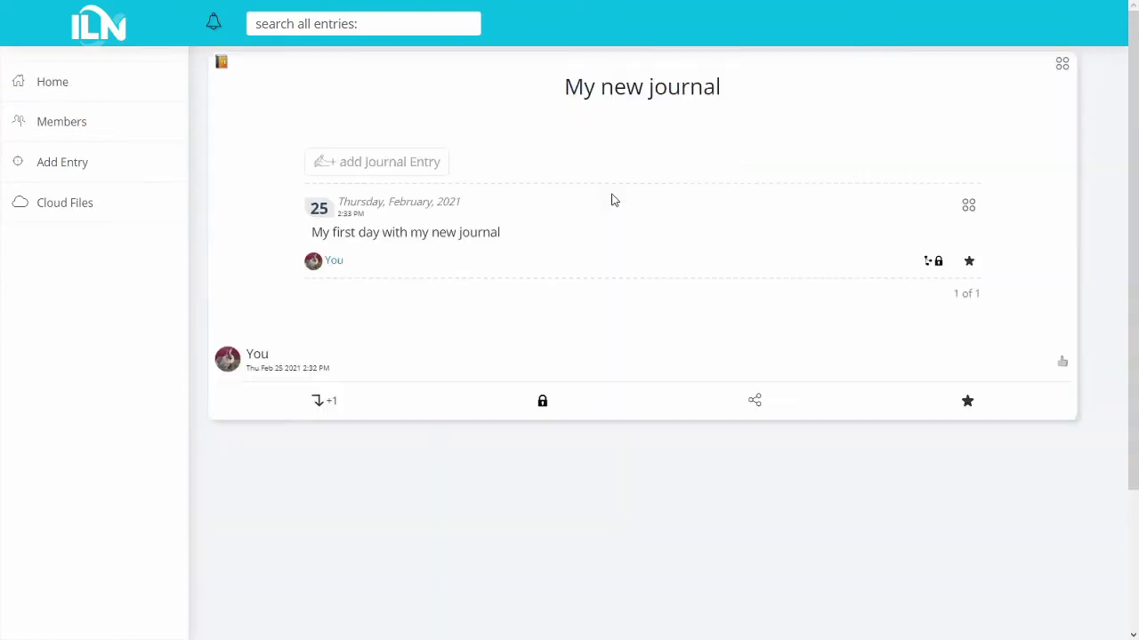
pyautogui.click(120, 89)
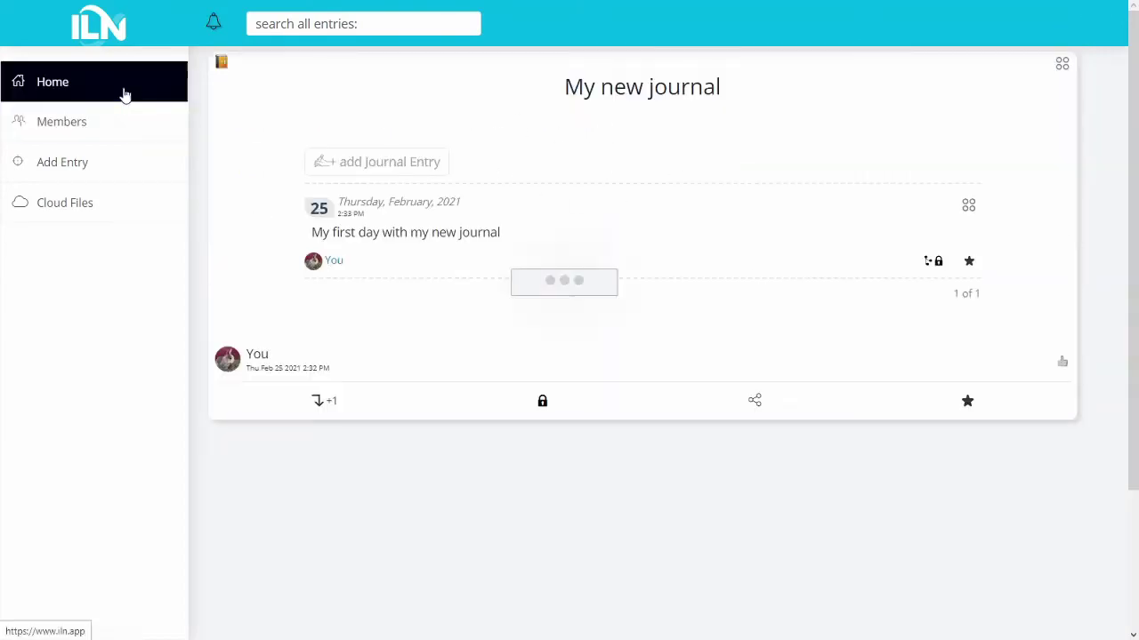
# - Add another member as a member destination, view the profile it opens and return to the dashboard
pyautogui.click(752, 151)
pyautogui.click(580, 314)
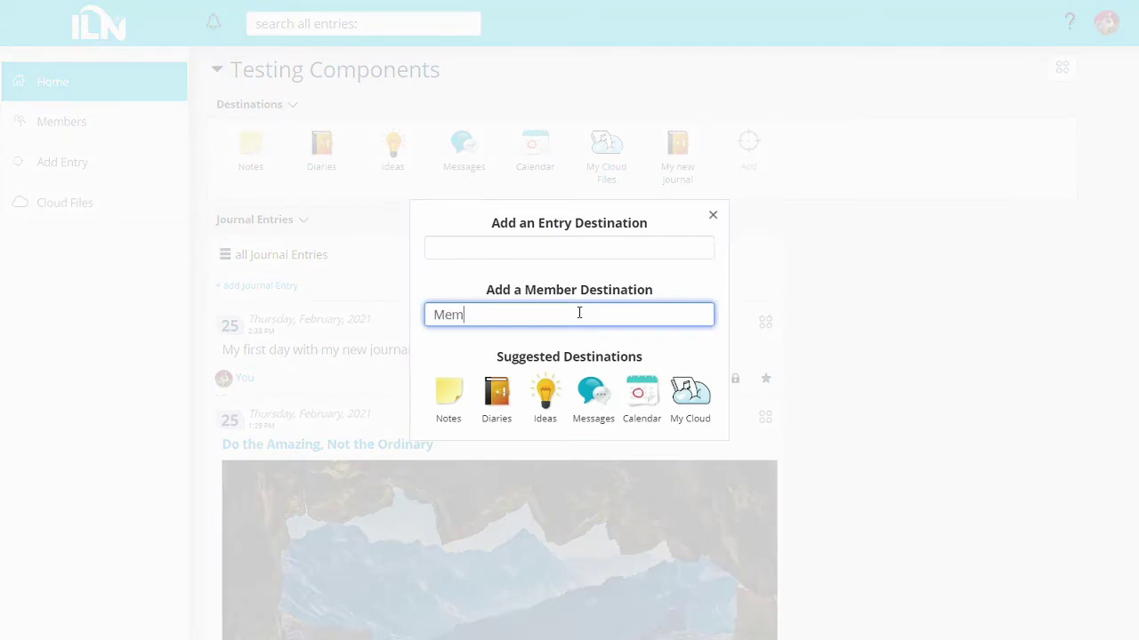
pyautogui.write('Thom')
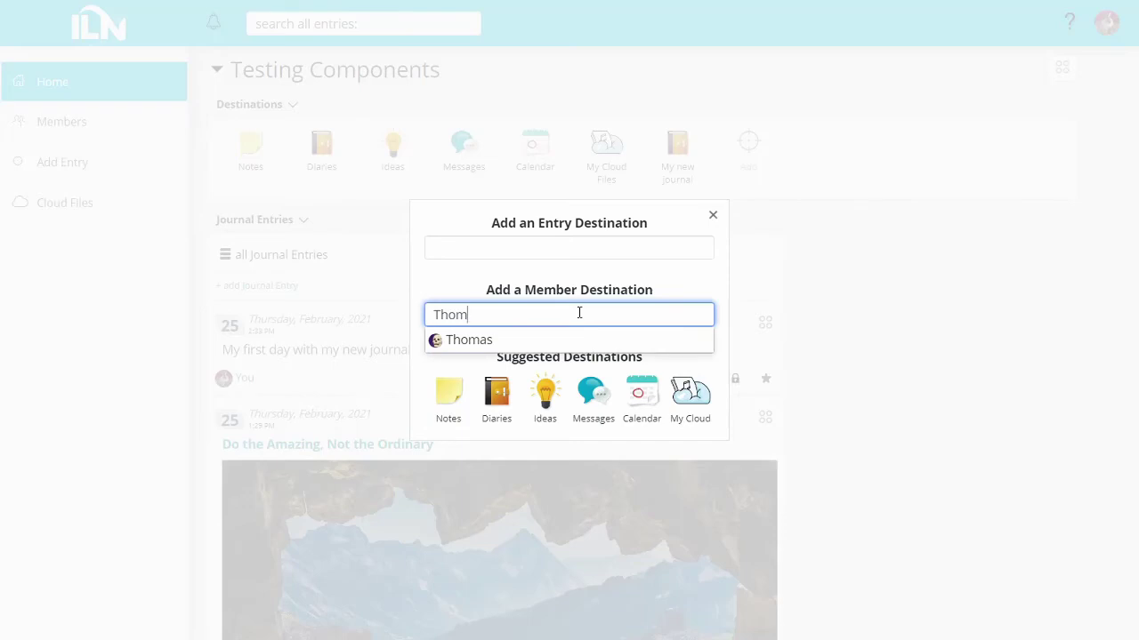
pyautogui.click(503, 343)
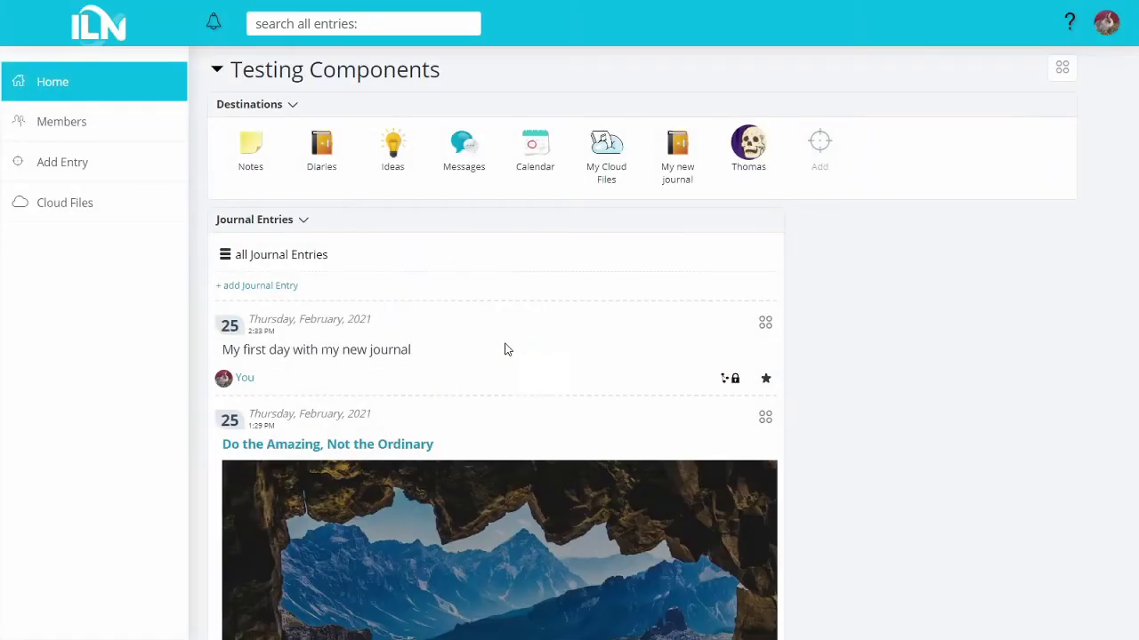
pyautogui.click(749, 147)
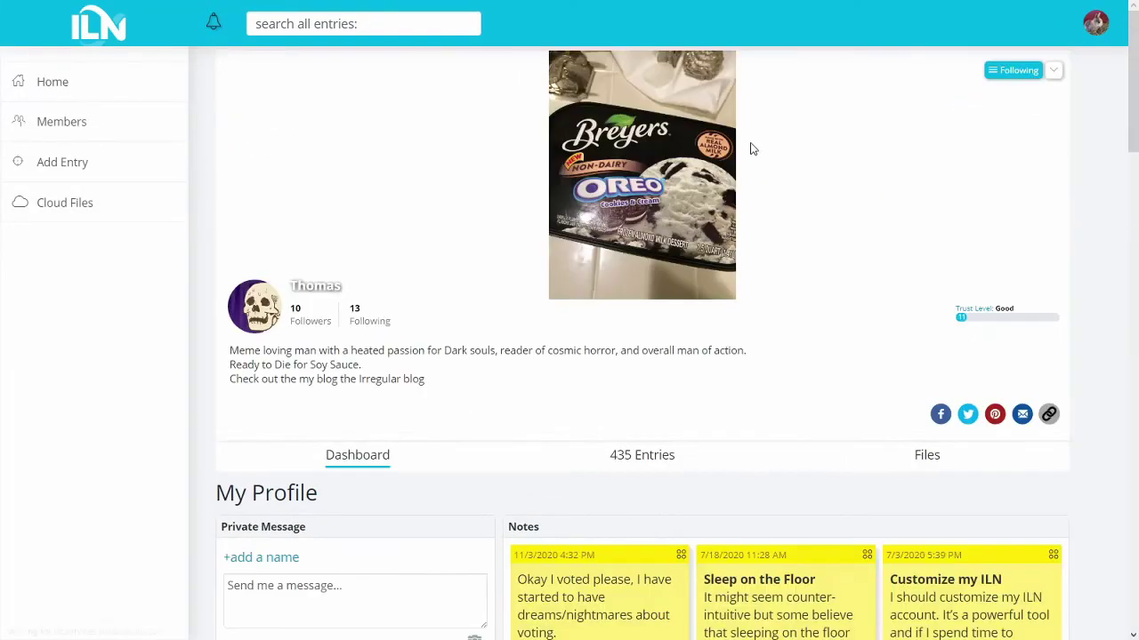
pyautogui.click(110, 89)
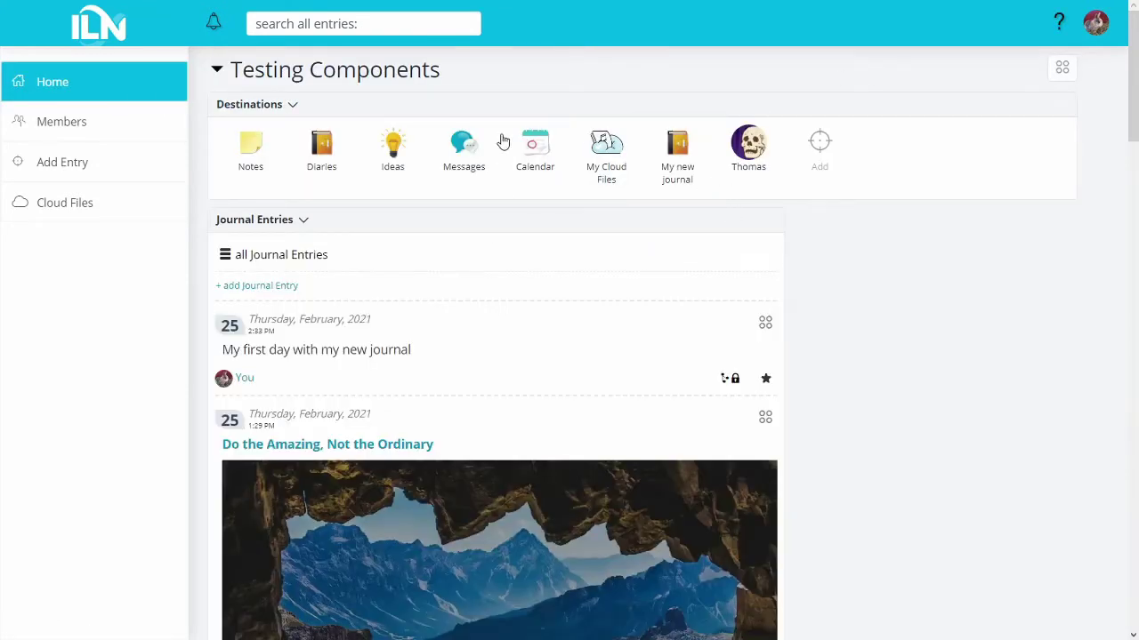
# - Rename the My new journal destination to "My Journal"
pyautogui.moveTo(677, 180)
pyautogui.click(679, 177)
pyautogui.click(645, 108)
# - Remove the My Cloud Files and Calendar destinations from the Destinations component
pyautogui.moveTo(607, 143)
pyautogui.click(629, 133)
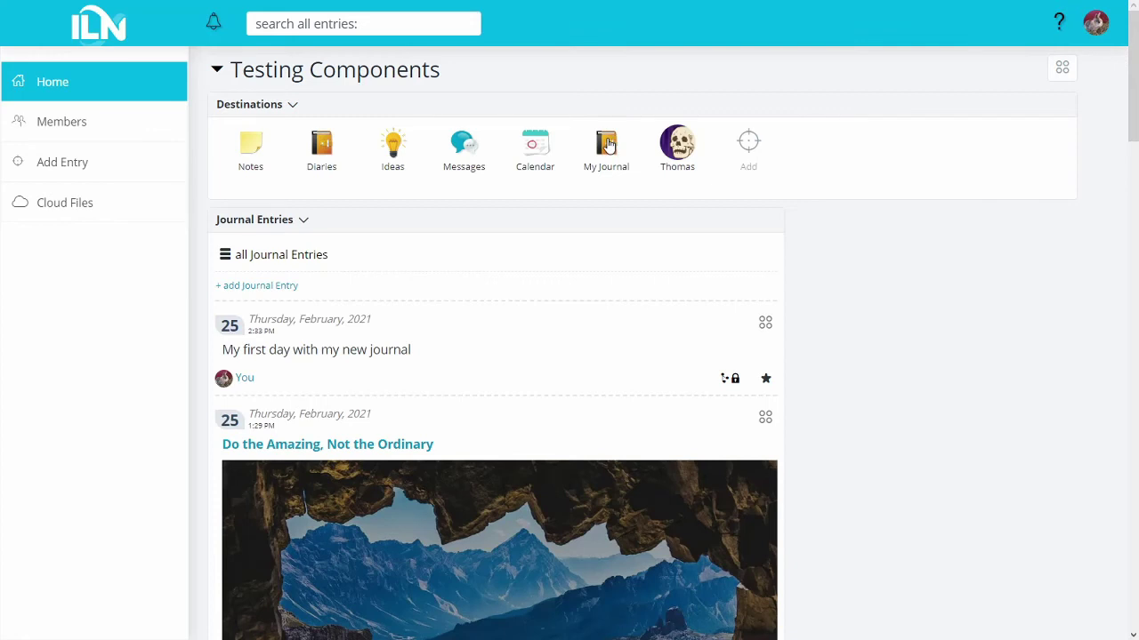
pyautogui.click(556, 129)
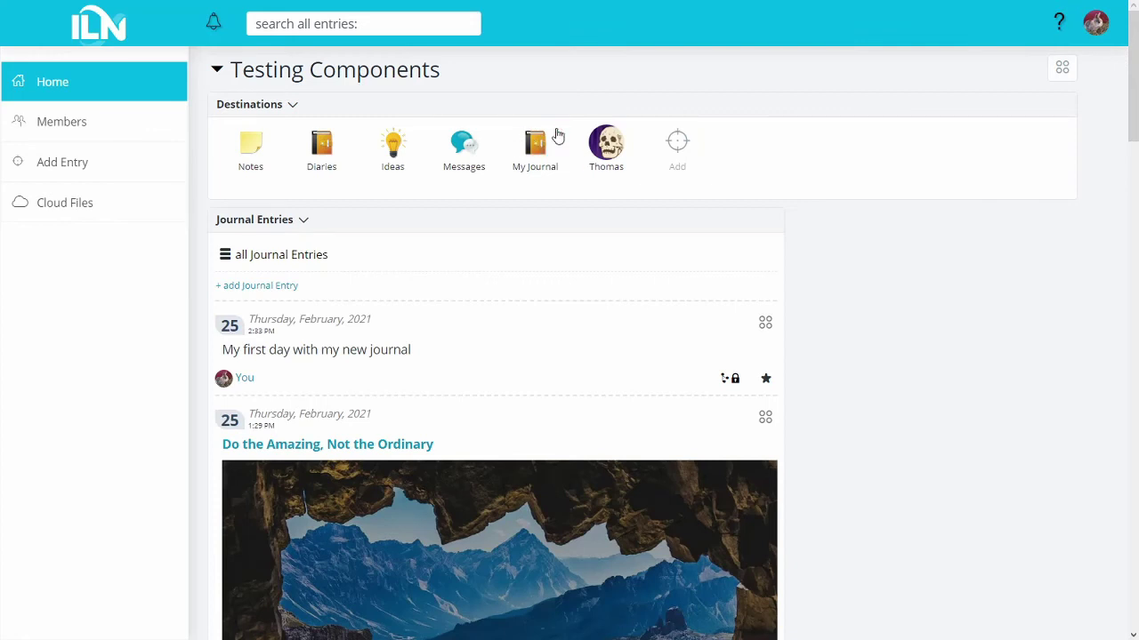
# - Set the Destinations component's width to Large
pyautogui.click(293, 104)
pyautogui.click(296, 212)
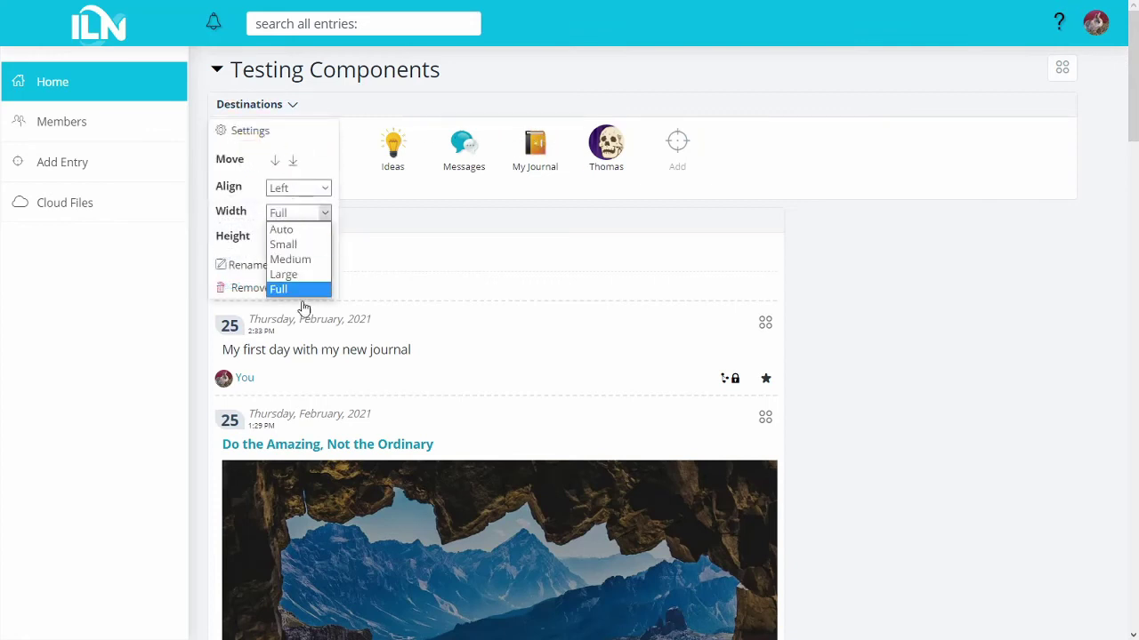
pyautogui.click(312, 278)
pyautogui.click(562, 213)
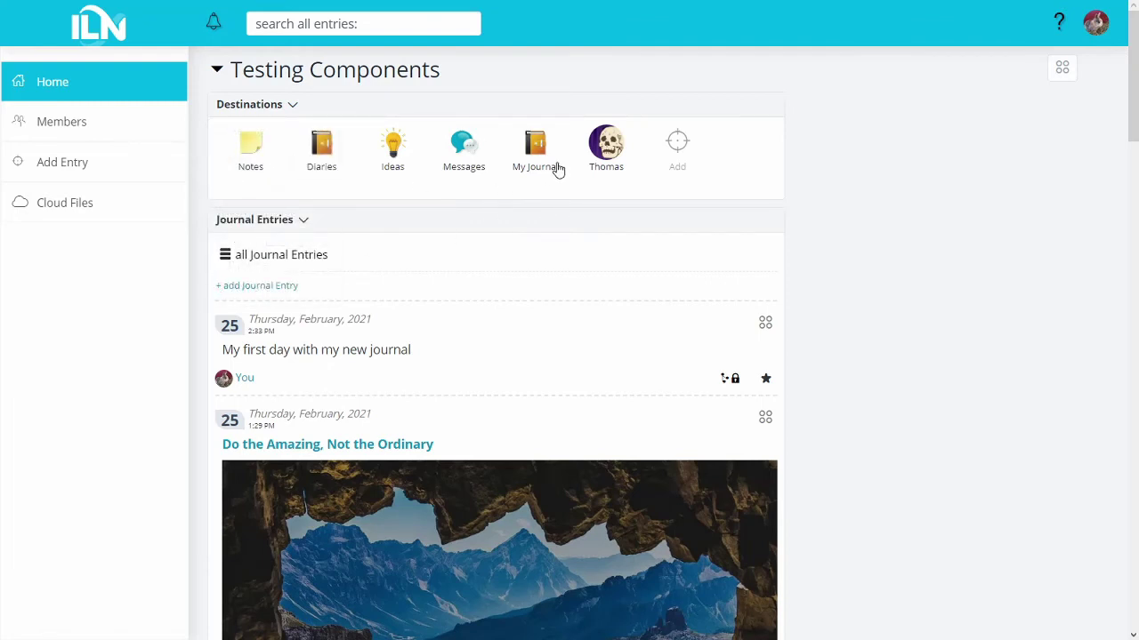
# - Add the Notes component to the Testing Components dashboard
pyautogui.click(1073, 68)
pyautogui.click(1030, 97)
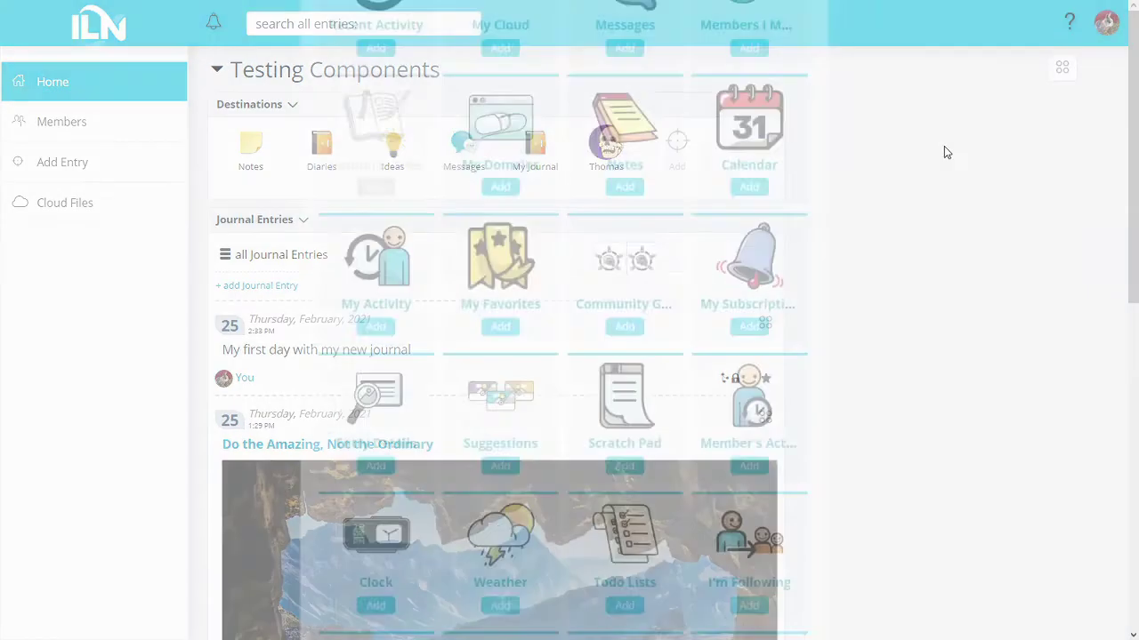
pyautogui.click(620, 258)
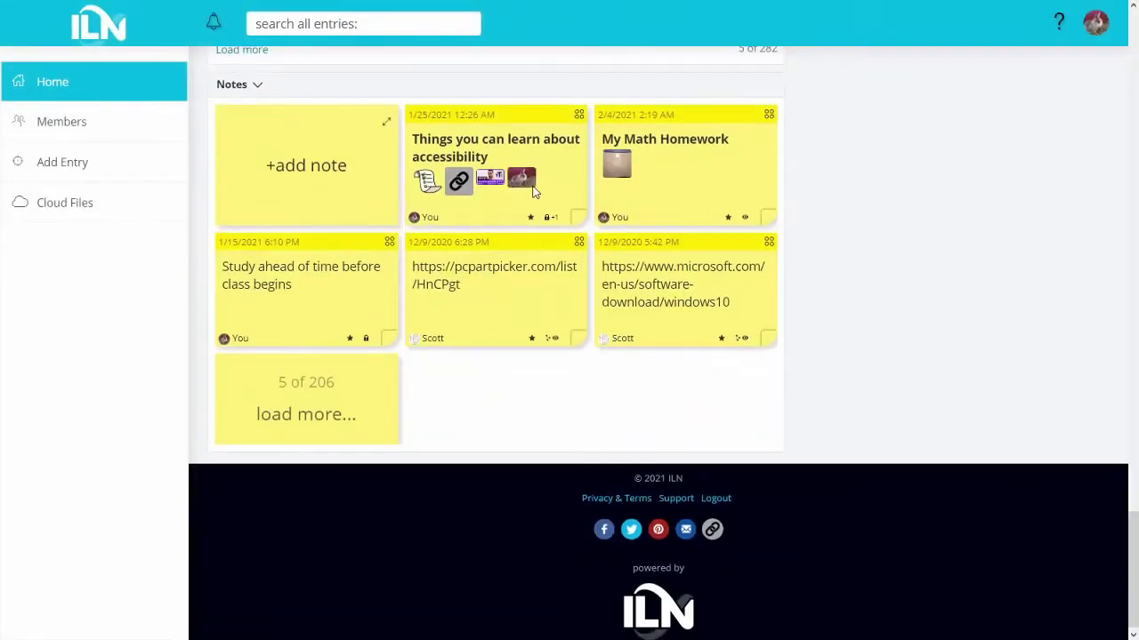
# - Set the Notes component's width to Small
pyautogui.scroll(2, 525, 194)
pyautogui.click(254, 229)
pyautogui.click(282, 335)
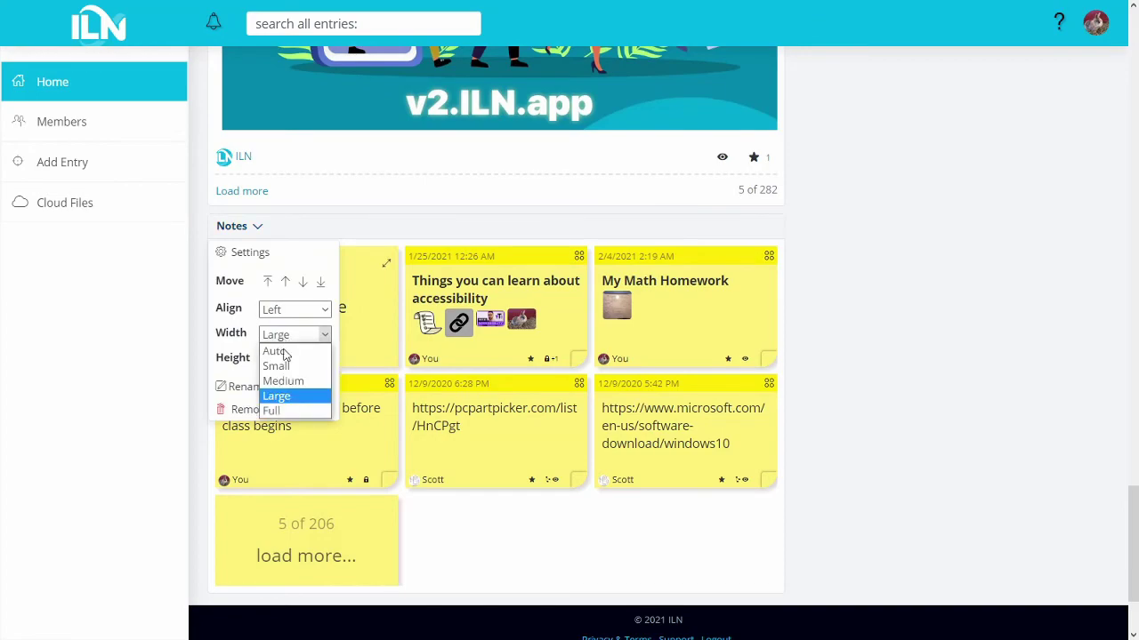
pyautogui.click(276, 366)
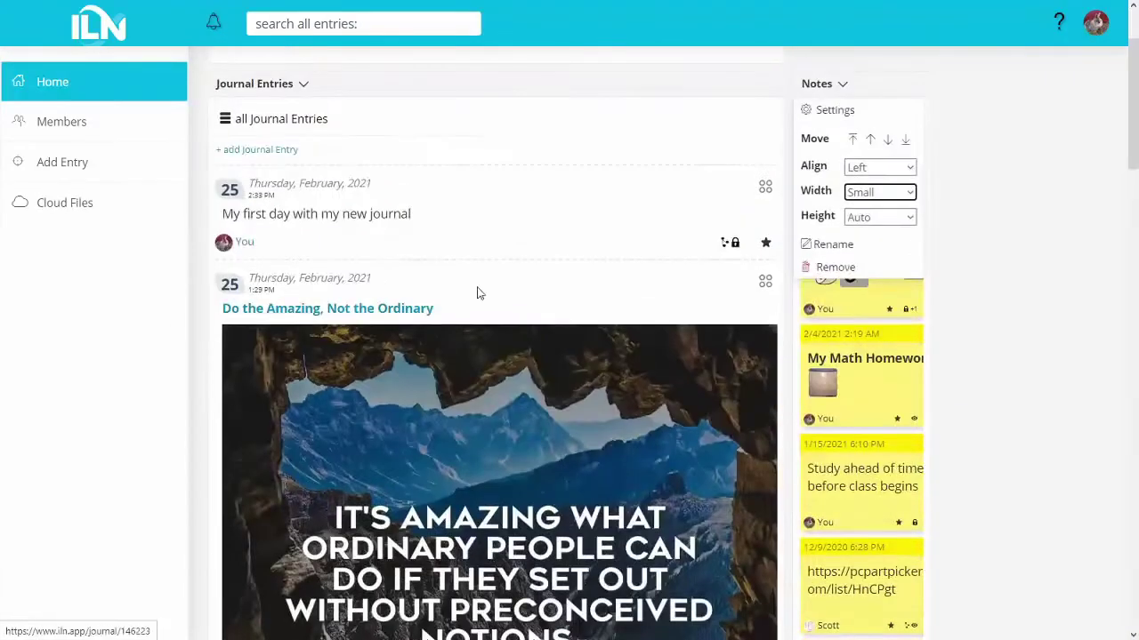
# - Set the Notes component's width to Medium
pyautogui.click(859, 191)
pyautogui.click(870, 237)
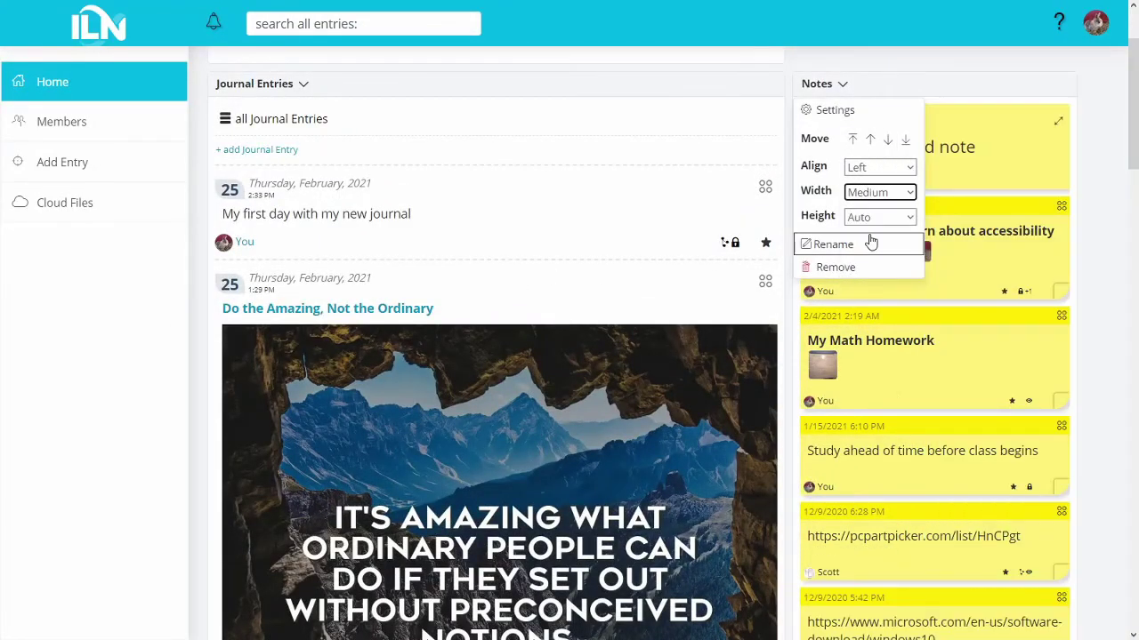
pyautogui.click(1116, 159)
# - Set the Notes component's alignment to Right
pyautogui.scroll(2, 1115, 159)
pyautogui.click(825, 222)
pyautogui.click(889, 303)
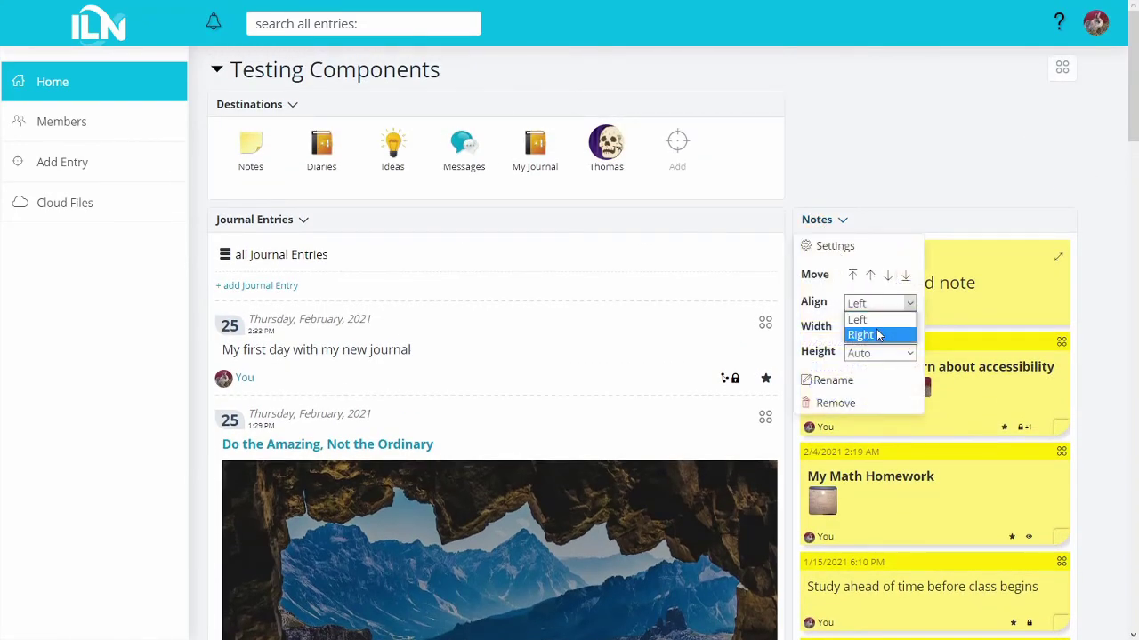
pyautogui.click(890, 333)
pyautogui.click(870, 139)
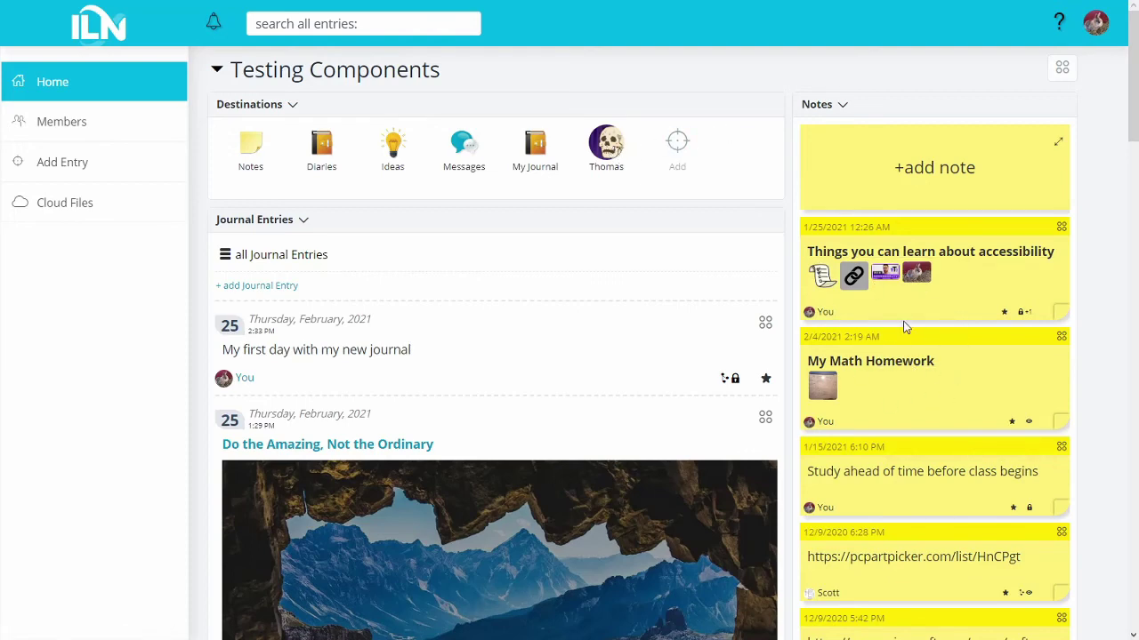
# - Examine how the Journal Entries and Notes components are laid out side by side down the dashboard
pyautogui.scroll(-1, 889, 295)
pyautogui.scroll(1, 889, 295)
pyautogui.scroll(-2, 428, 330)
pyautogui.scroll(-3, 429, 330)
pyautogui.scroll(4, 424, 326)
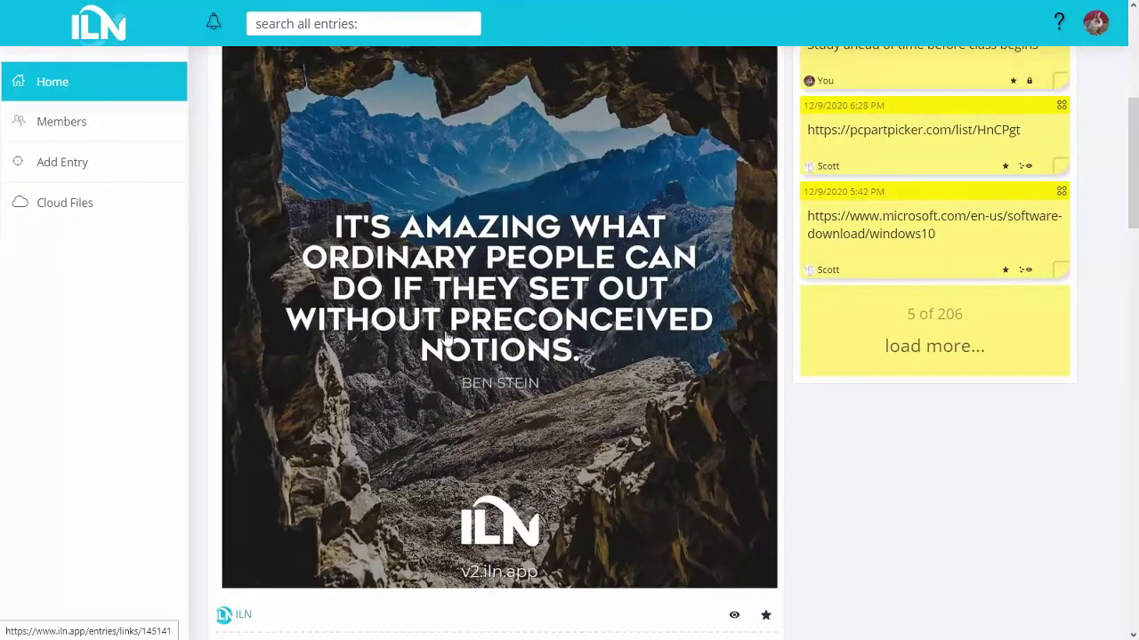
pyautogui.scroll(-4, 397, 305)
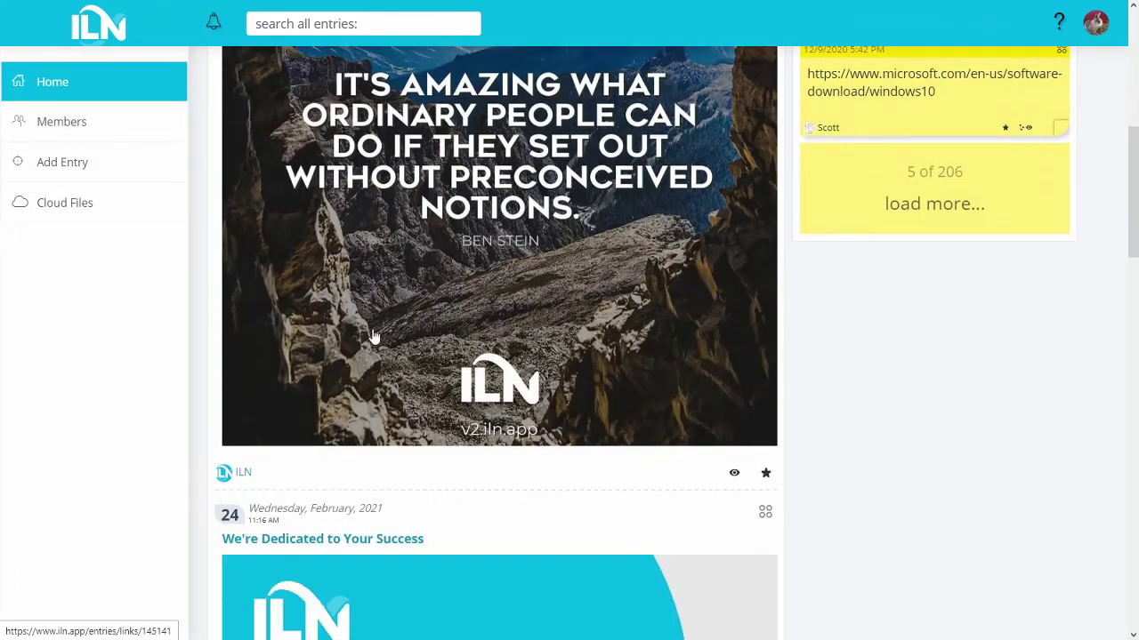
pyautogui.scroll(2, 373, 333)
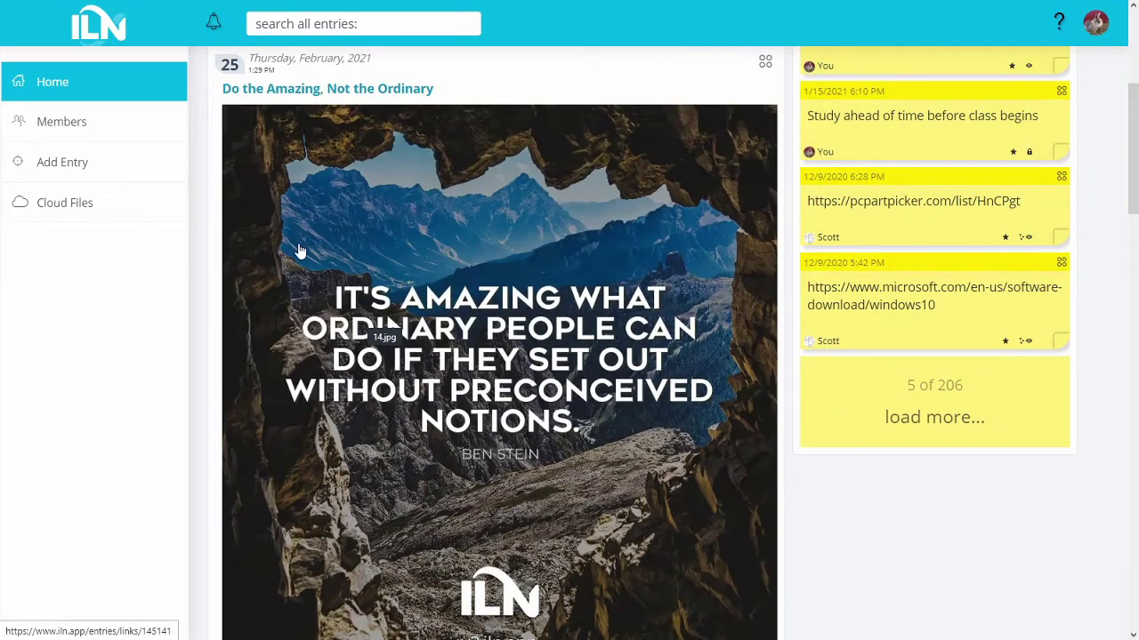
pyautogui.scroll(-2, 297, 252)
pyautogui.scroll(5, 323, 322)
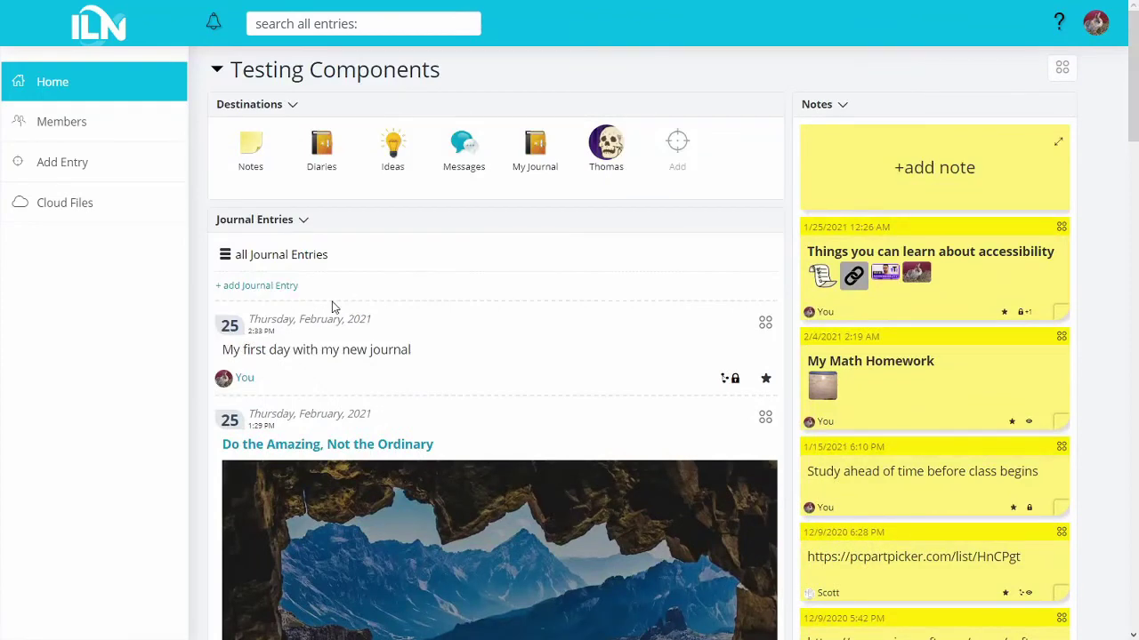
# - Find the Calendar component by filtering for "calen" and add it to the Testing Components dashboard
pyautogui.click(1062, 68)
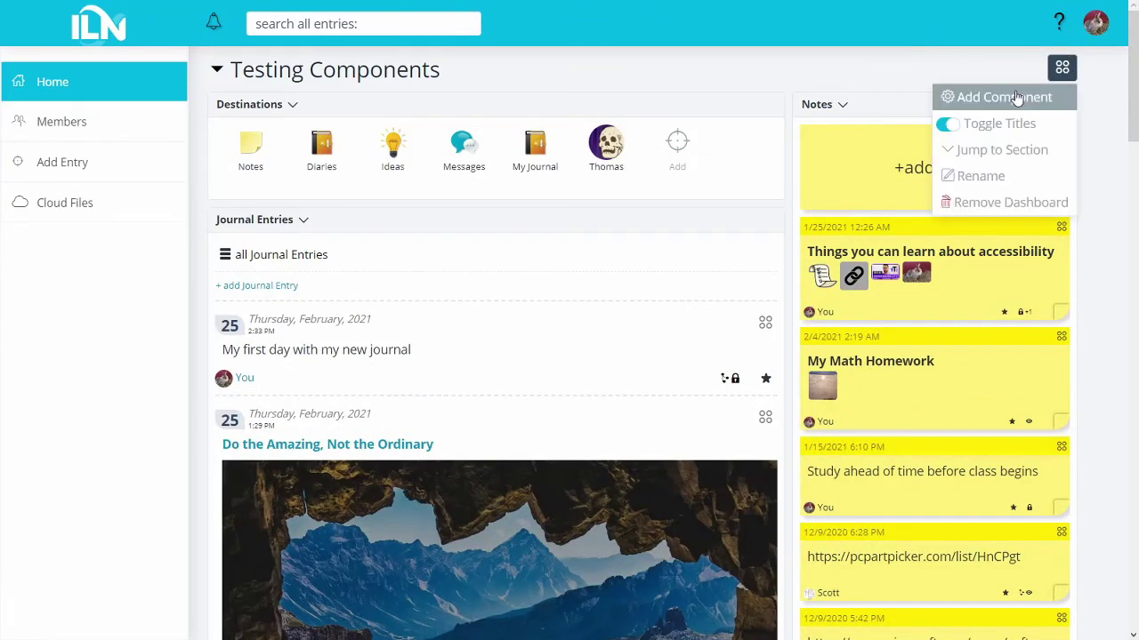
pyautogui.click(952, 94)
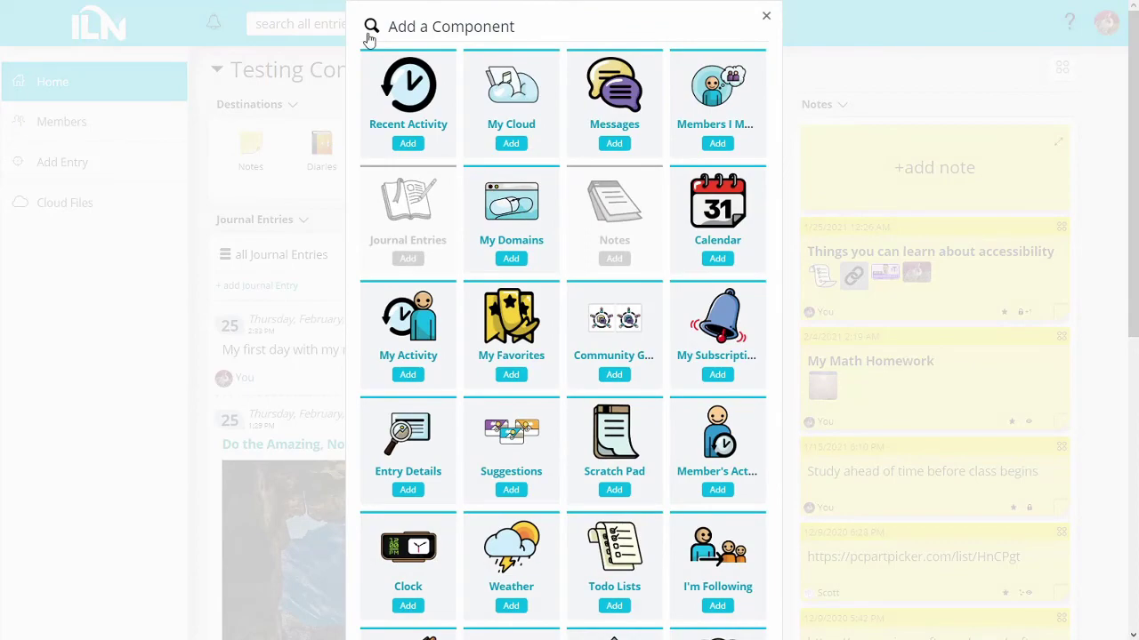
pyautogui.click(369, 35)
pyautogui.write('calen')
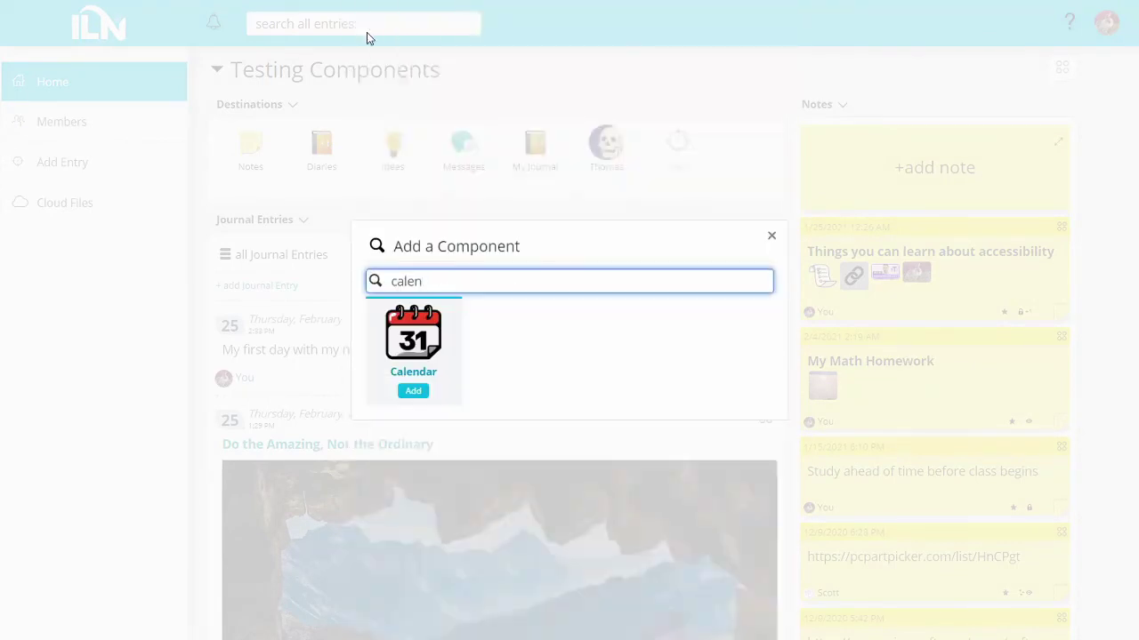
pyautogui.scroll(-10, 411, 396)
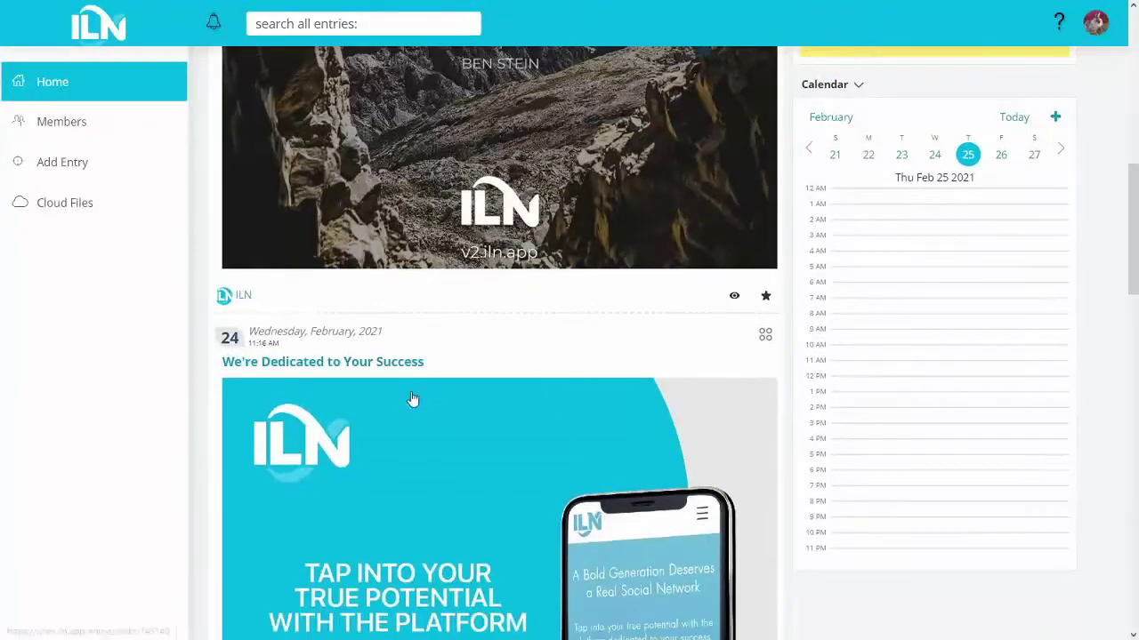
# - Add a calendar entry "something to do" on Thu Feb 25 2021 from 10:00 AM to 11:00 AM
pyautogui.scroll(3, 454, 367)
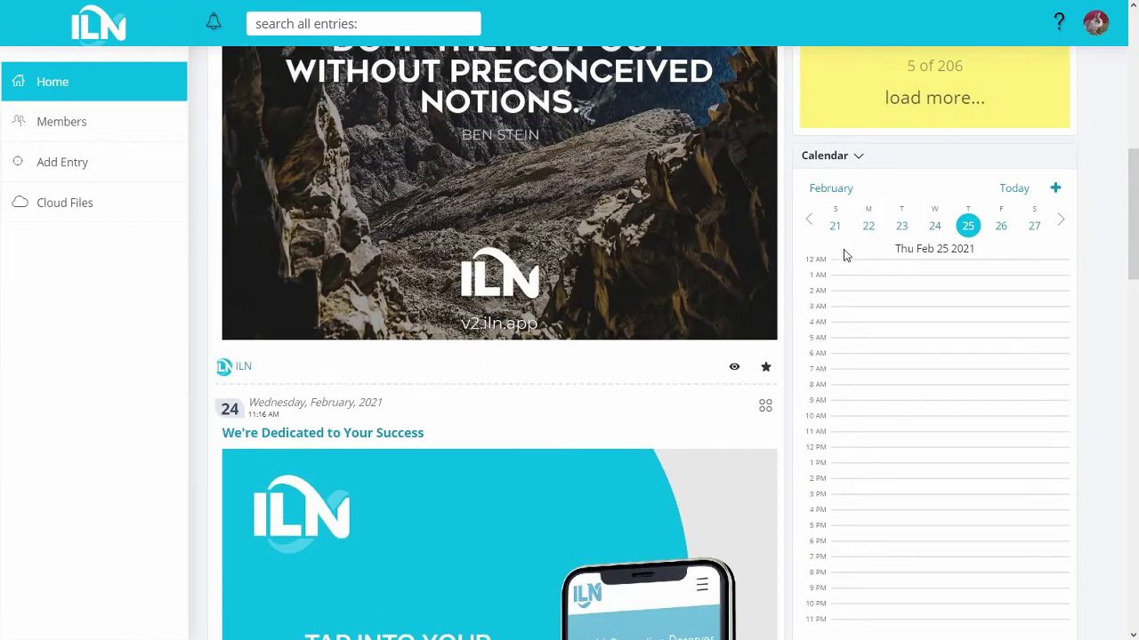
pyautogui.click(817, 417)
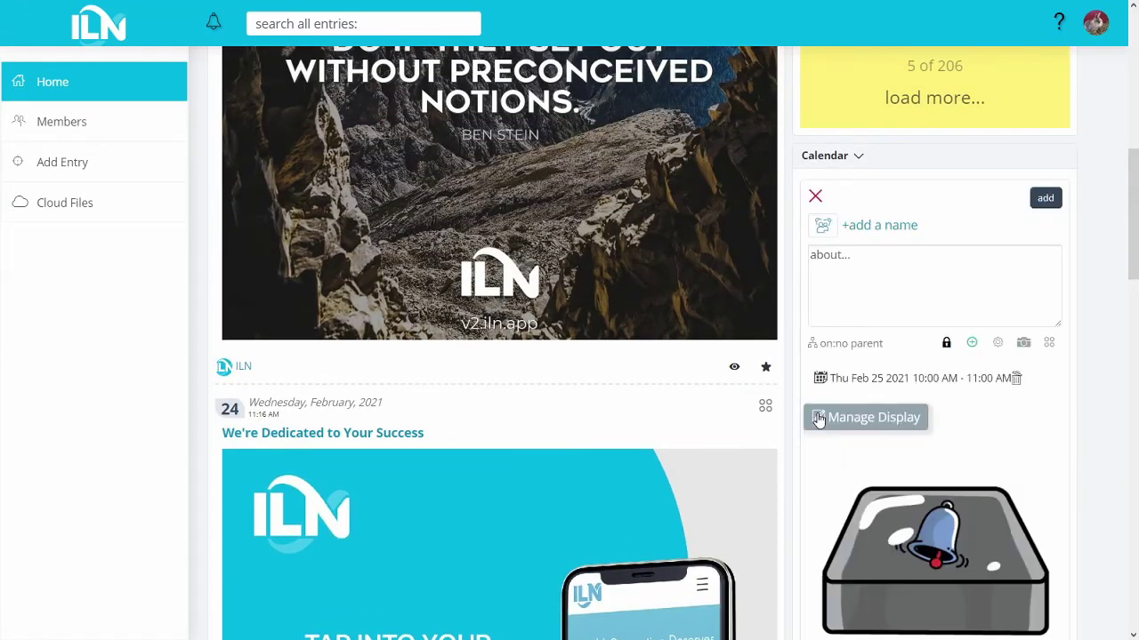
pyautogui.click(858, 257)
pyautogui.write('something to do')
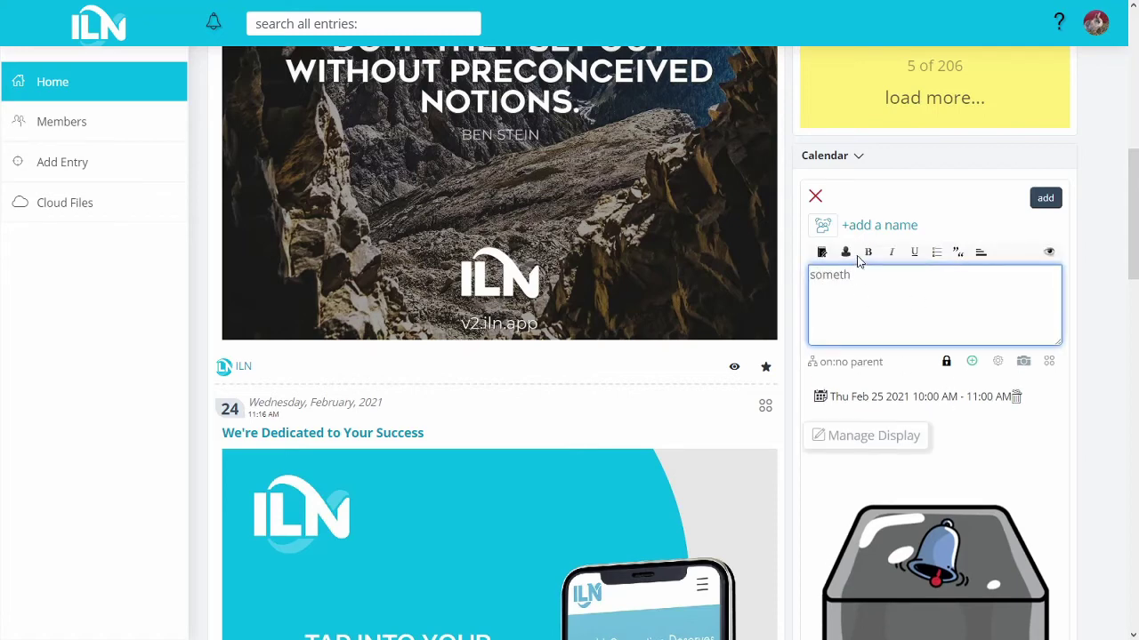
pyautogui.click(1044, 198)
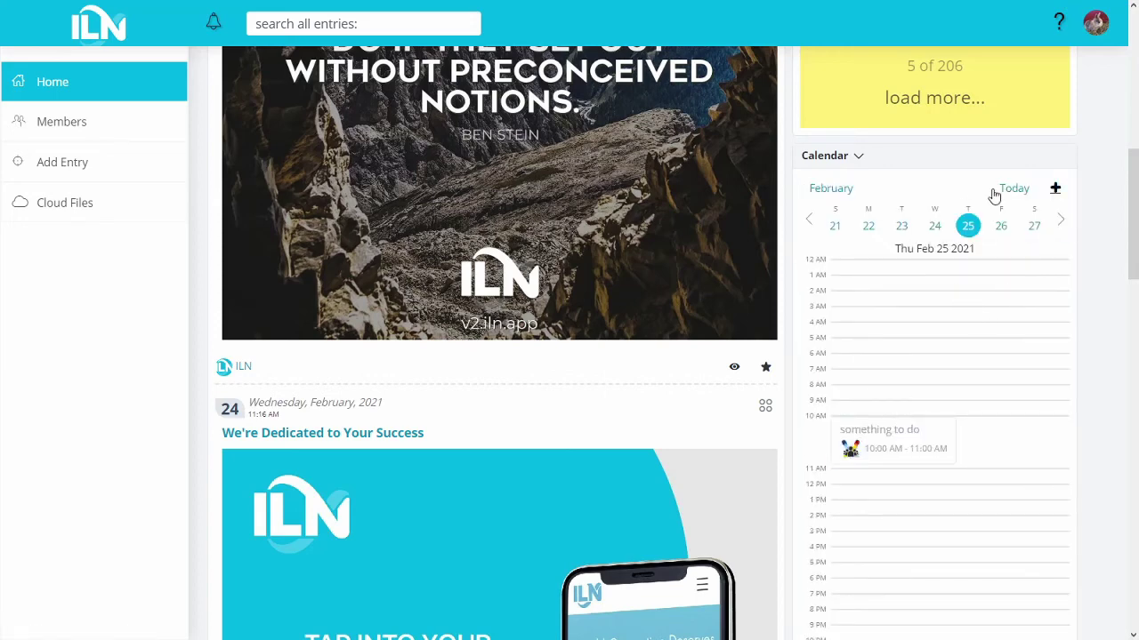
# - Browse the Calendar component's month view forward to March 2021 and show March 11
pyautogui.click(845, 190)
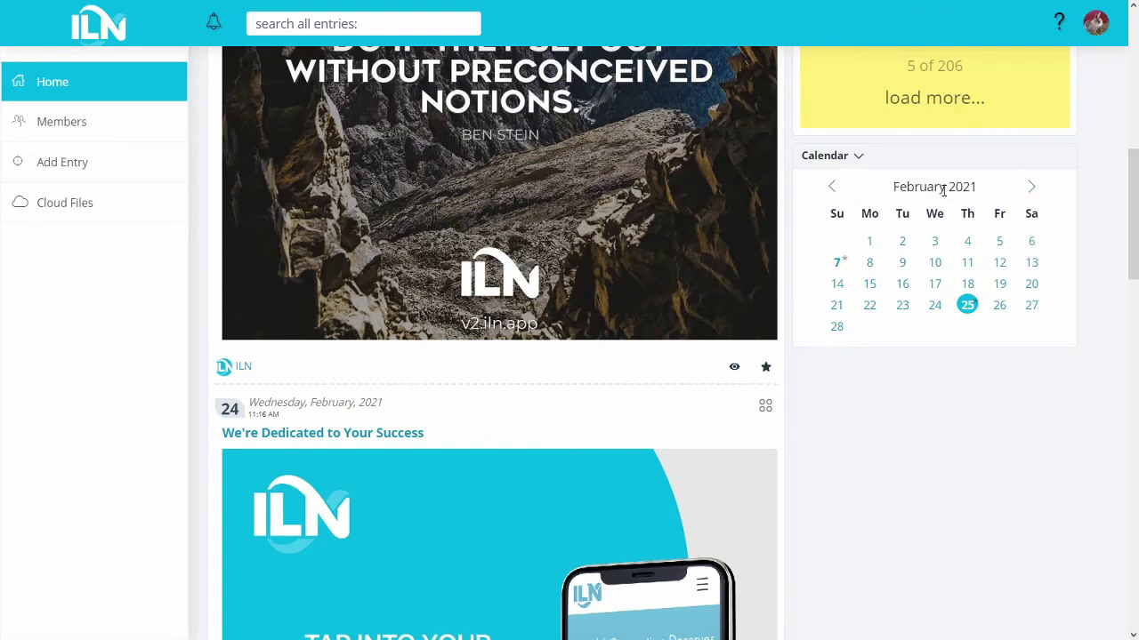
pyautogui.click(1029, 187)
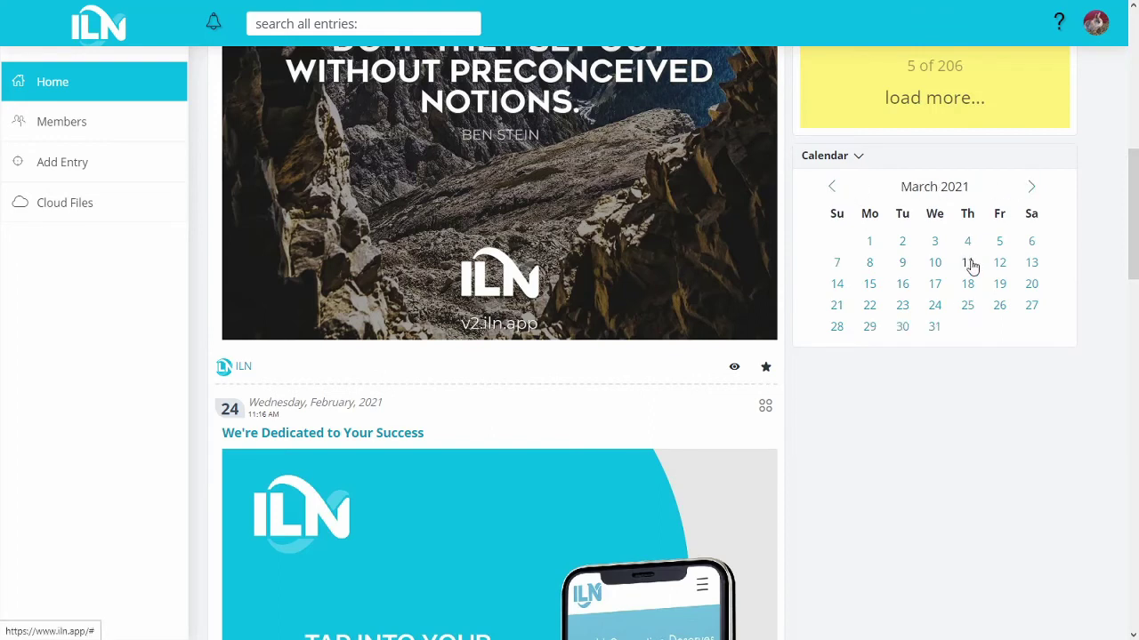
pyautogui.click(969, 264)
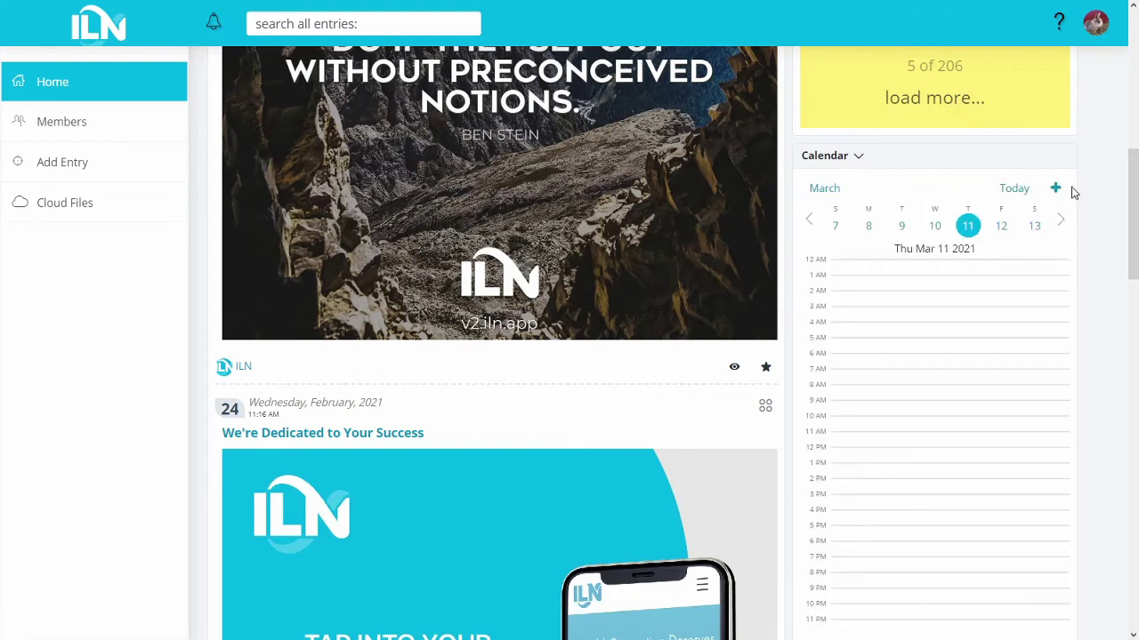
# - Bring up the list of components that can be added to the dashboard and filter it by "rec"
pyautogui.scroll(8, 1065, 193)
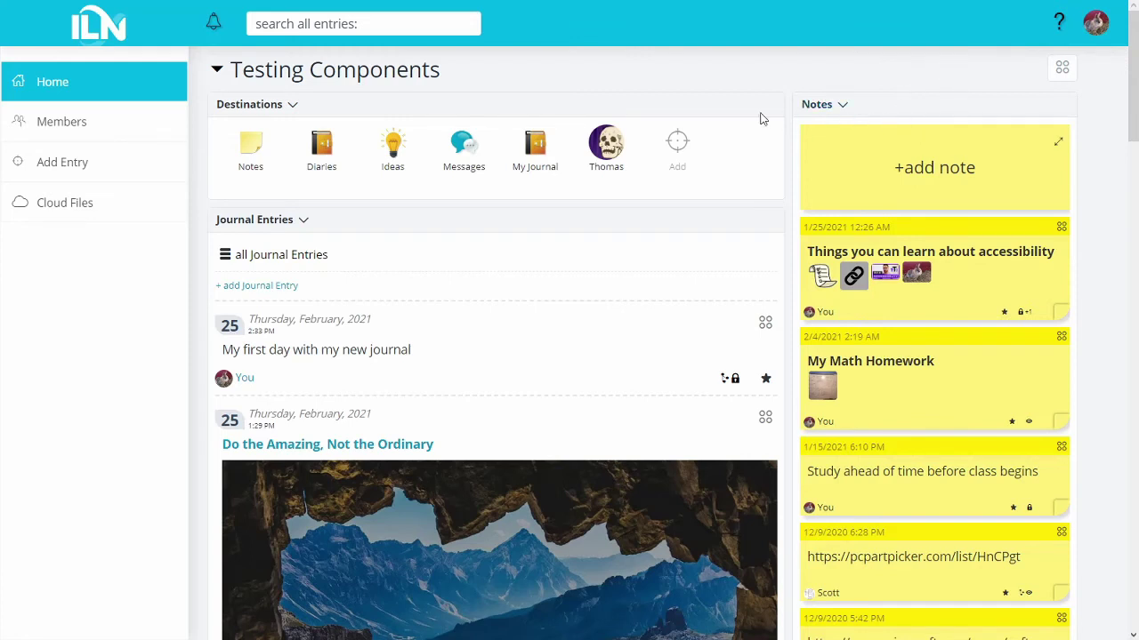
pyautogui.click(1062, 70)
pyautogui.click(1039, 96)
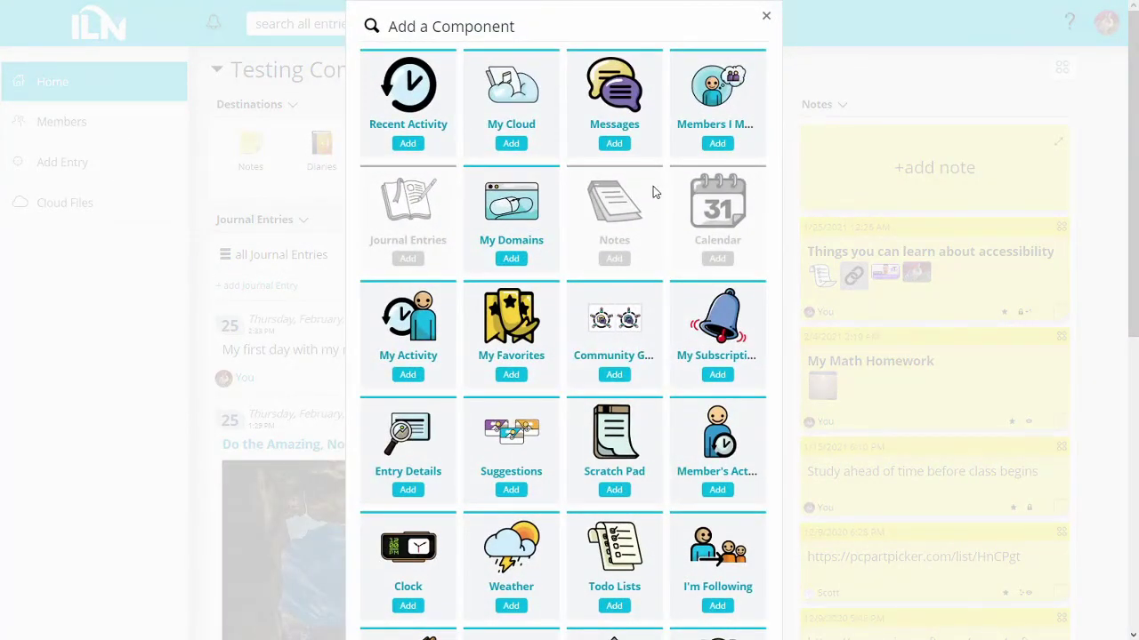
pyautogui.click(375, 37)
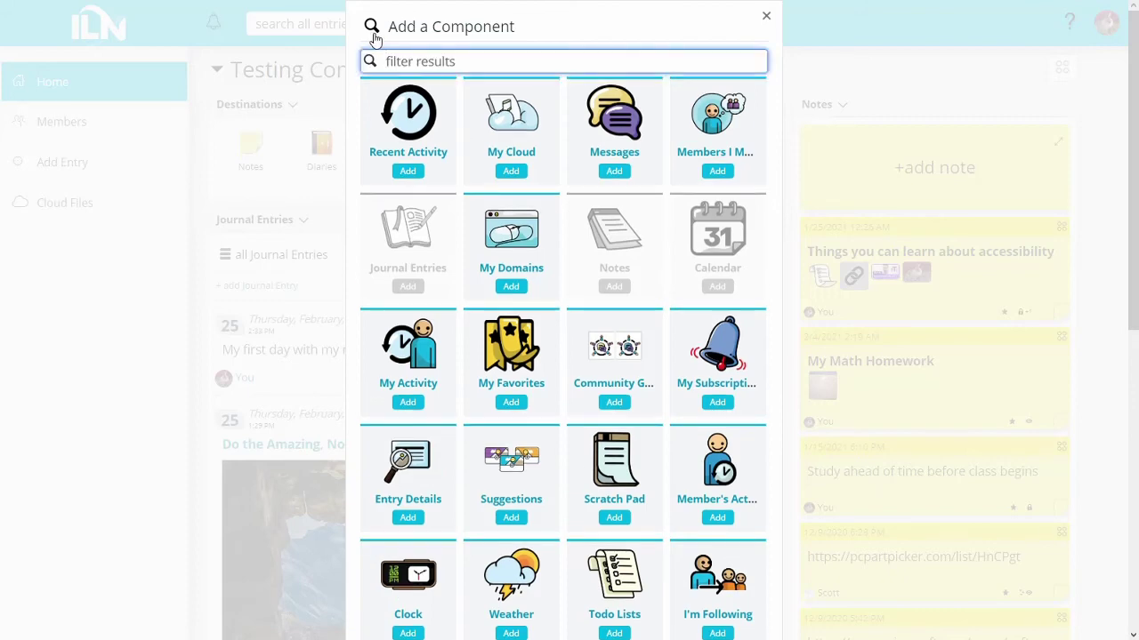
pyautogui.write('rec')
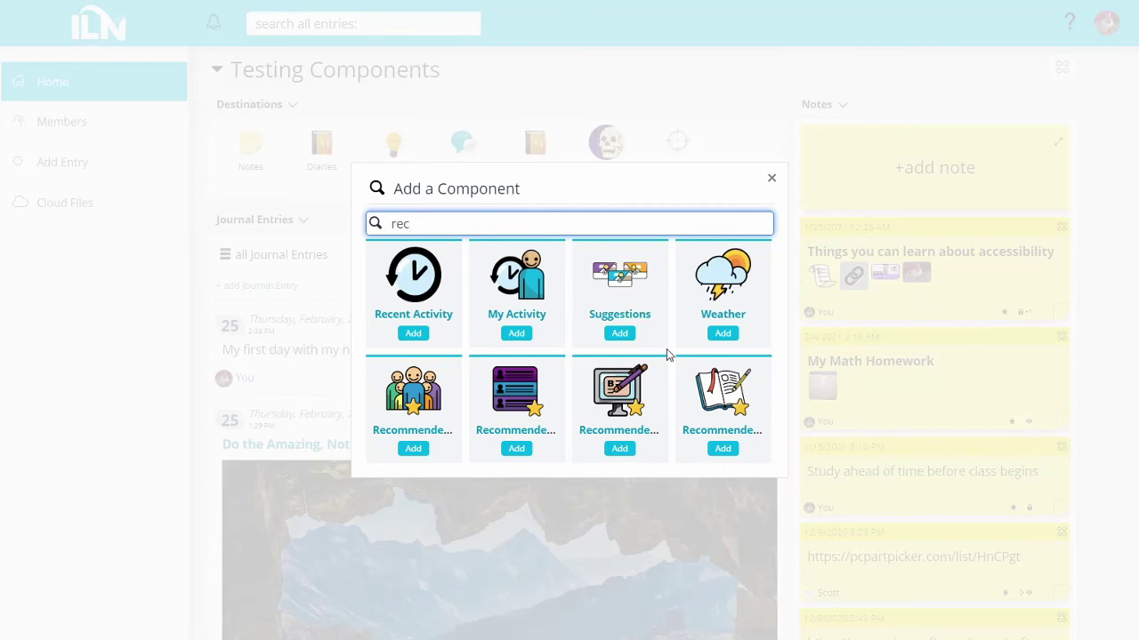
# - Show the descriptions of the Recommended Blogs, Diaries, Forums and Groups components, and add Recommended Groups to the dashboard
pyautogui.click(620, 408)
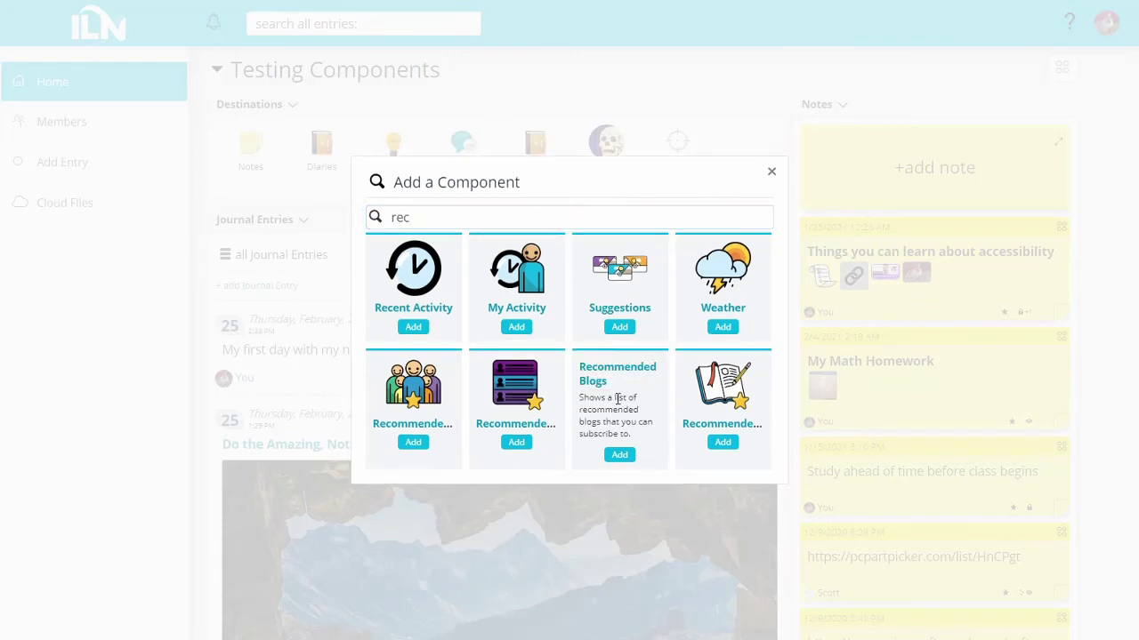
pyautogui.click(709, 389)
pyautogui.click(527, 386)
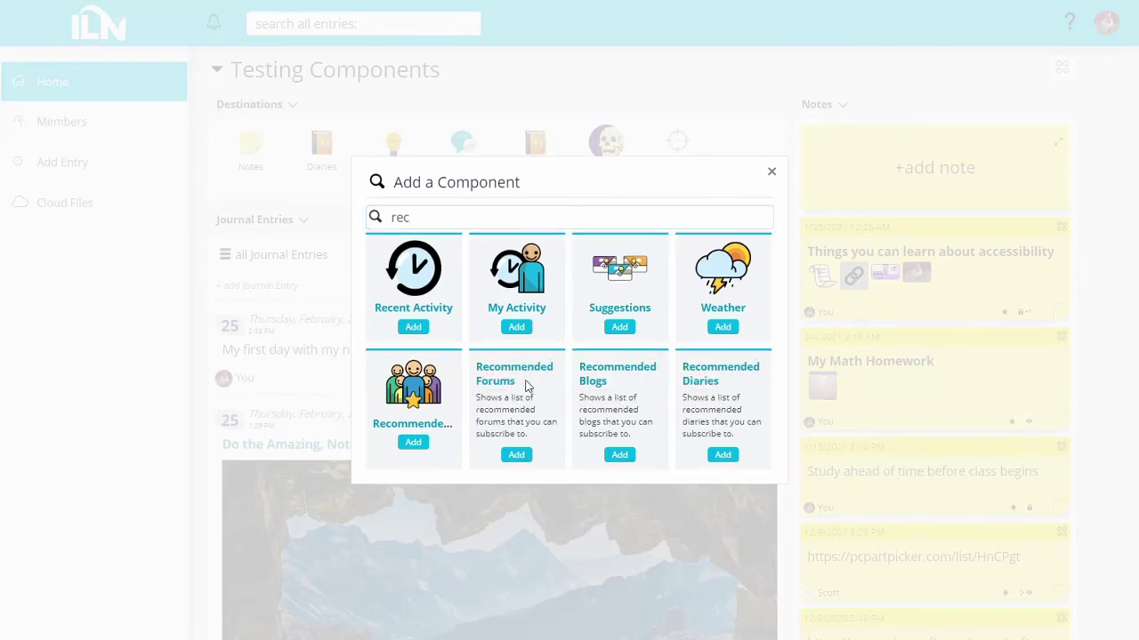
pyautogui.click(433, 395)
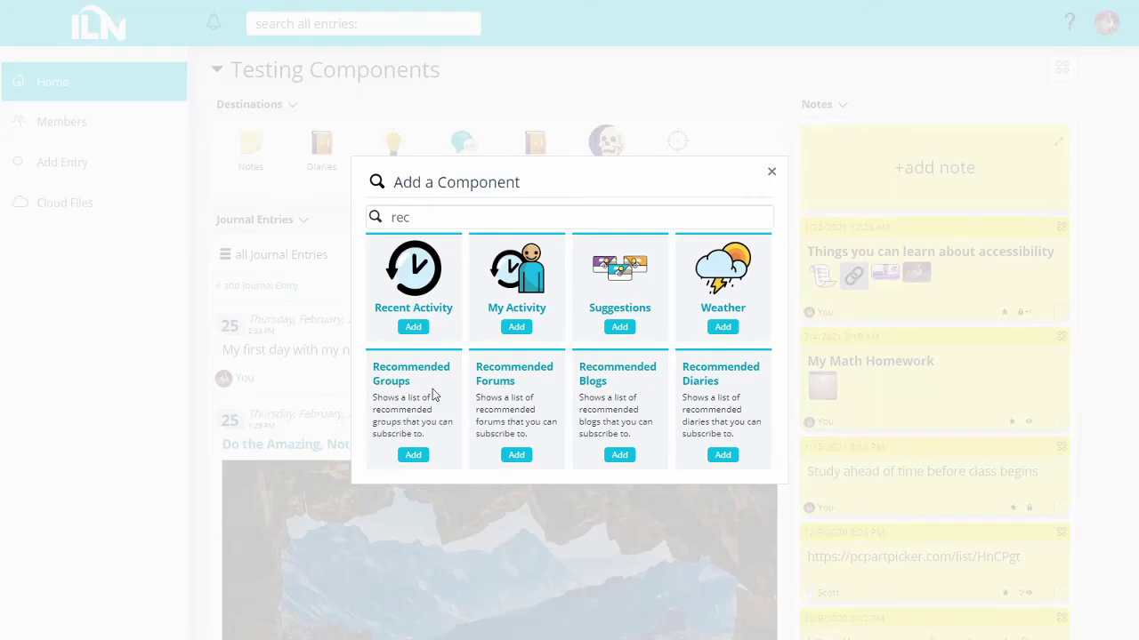
pyautogui.click(414, 456)
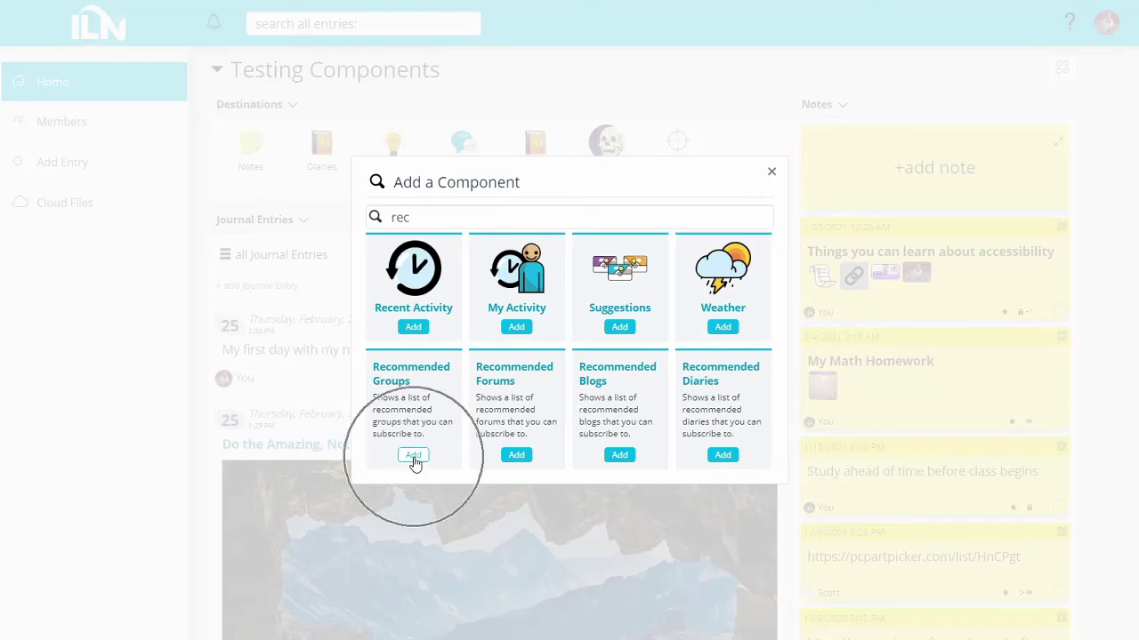
# - Open the ILN Members group from the Recommended Groups component and look through its messages
pyautogui.scroll(-10, 418, 459)
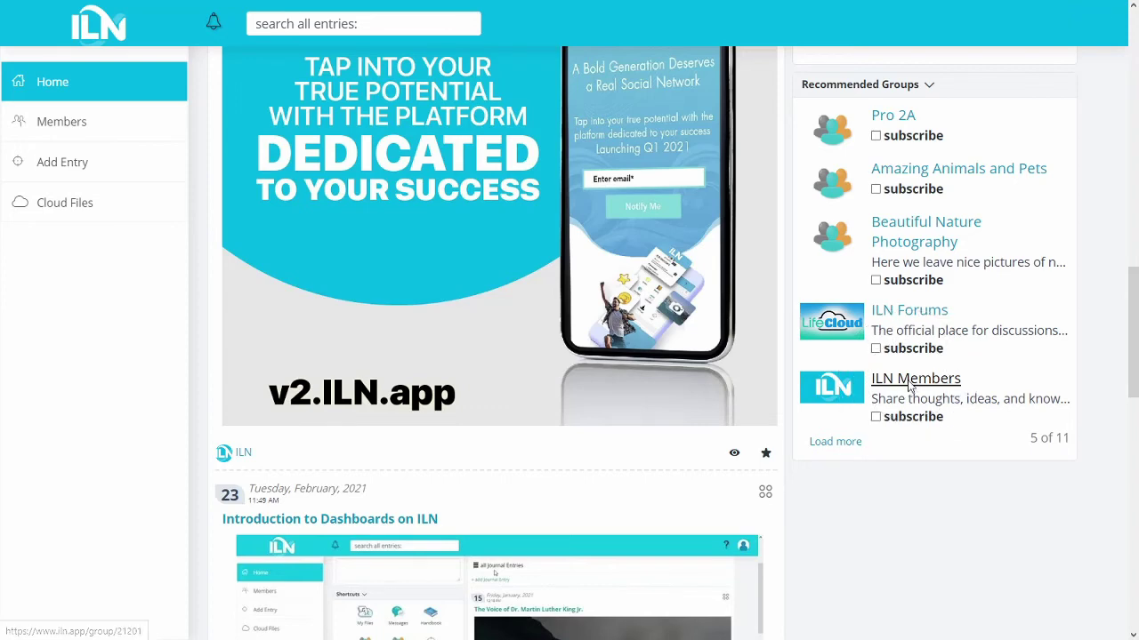
pyautogui.click(909, 381)
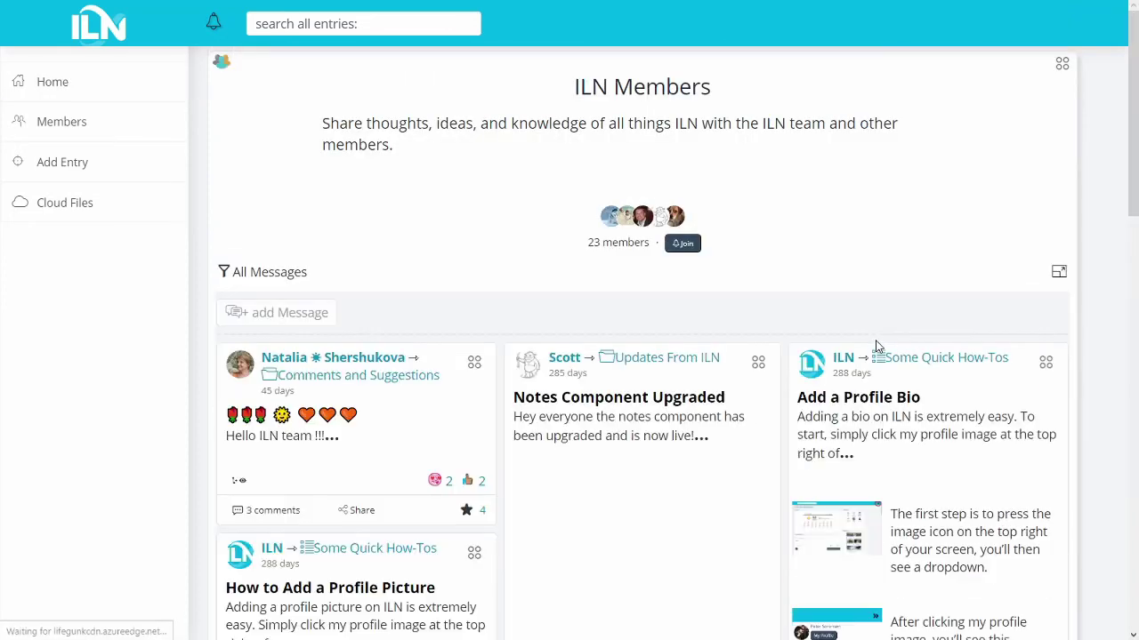
pyautogui.scroll(-2, 514, 205)
pyautogui.scroll(2, 502, 189)
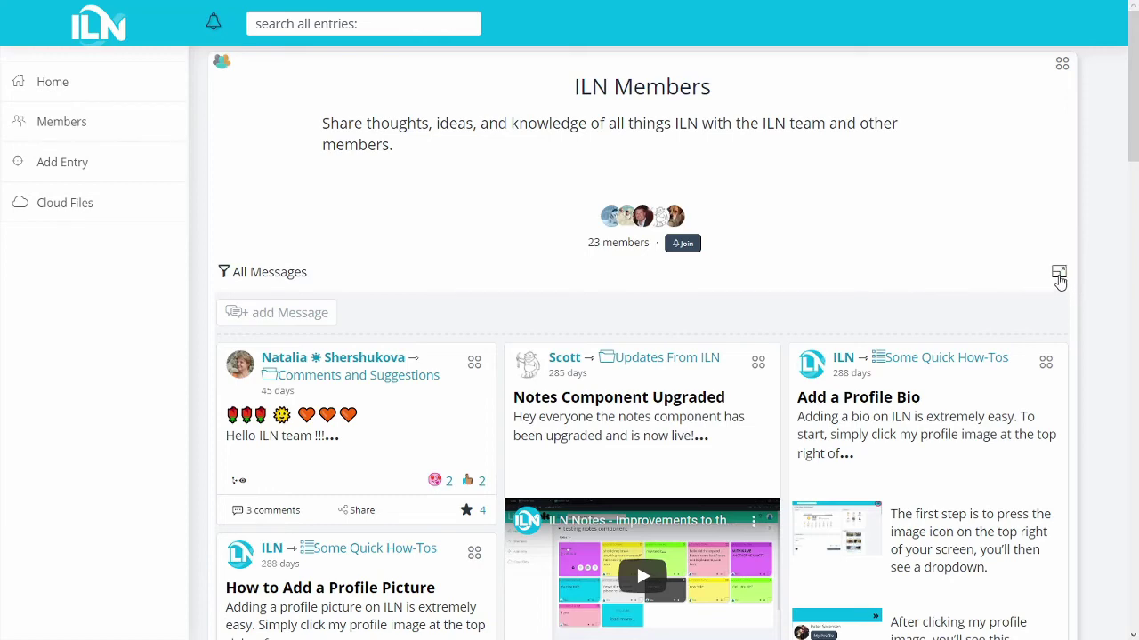
# - View the Updates From ILN messages in the group's expanded full-page view and close that view
pyautogui.click(1059, 275)
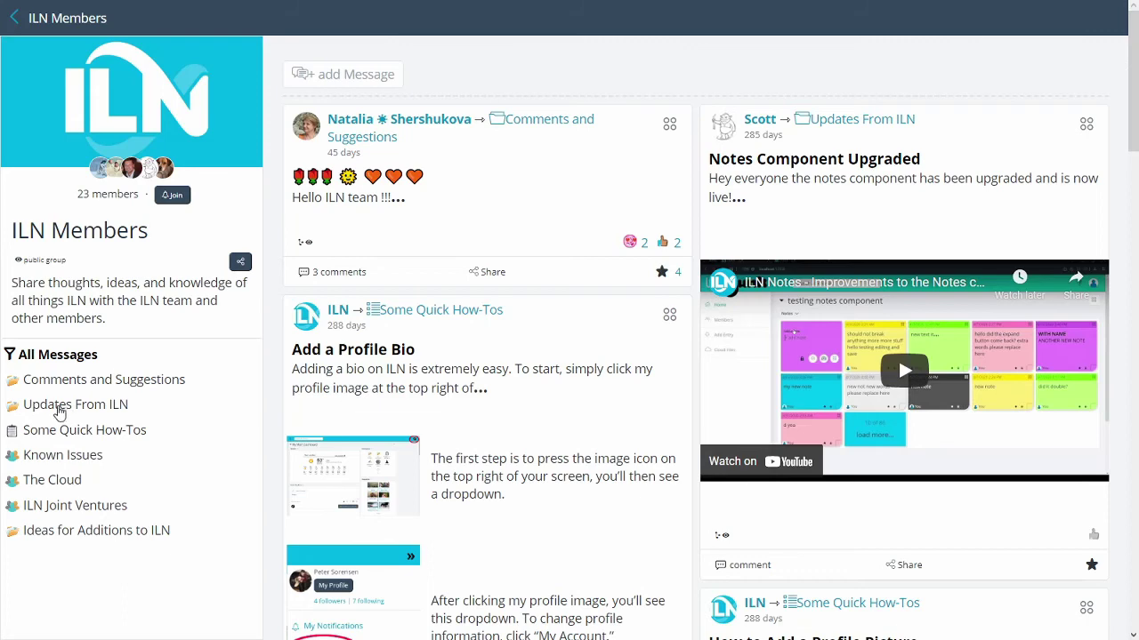
pyautogui.click(58, 407)
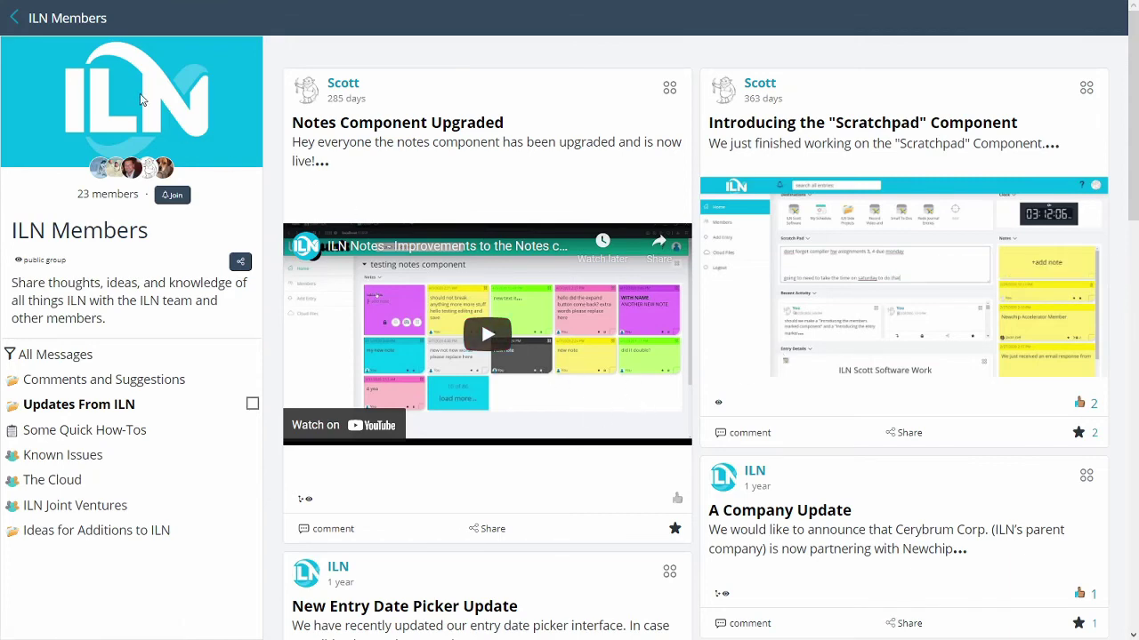
pyautogui.click(15, 18)
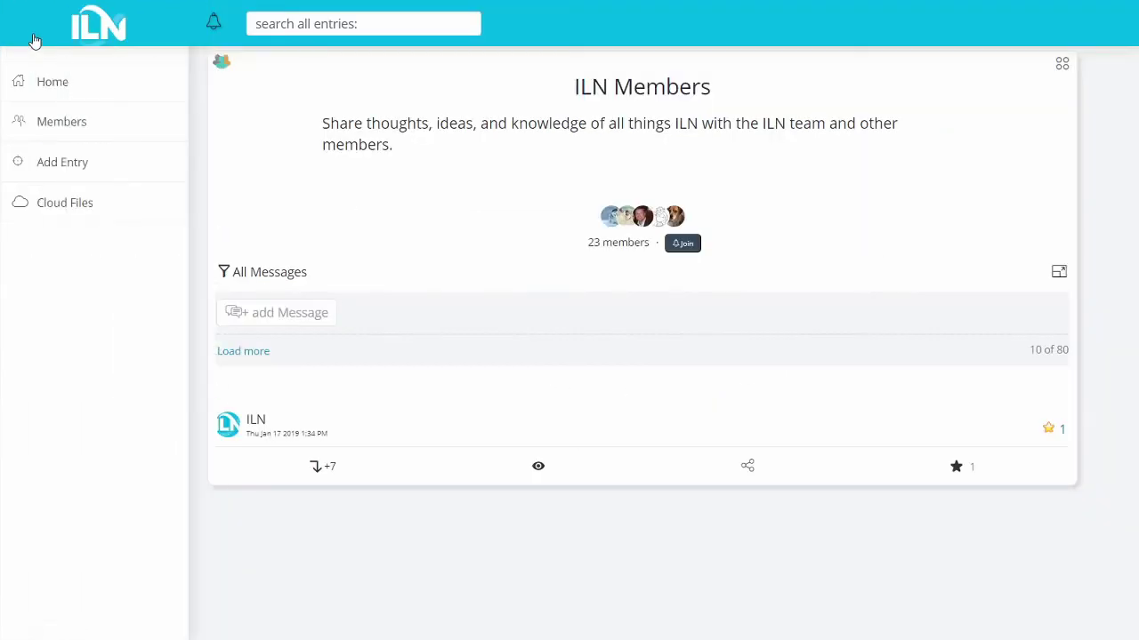
# - Return to the home page and switch from the Testing Components dashboard to the Social dashboard
pyautogui.click(136, 89)
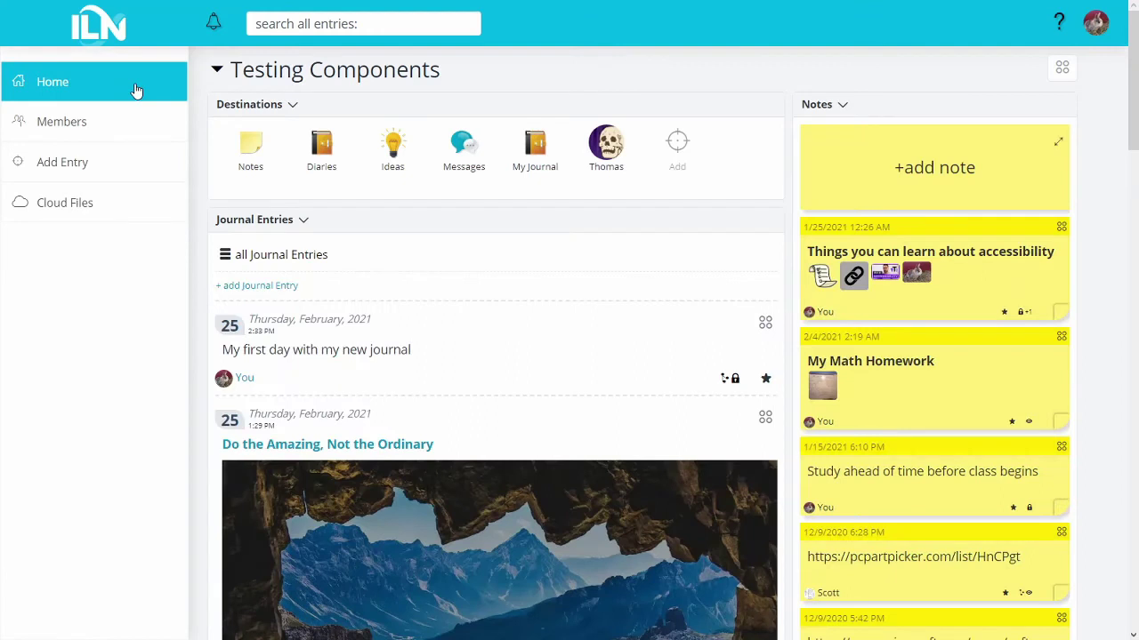
pyautogui.click(234, 75)
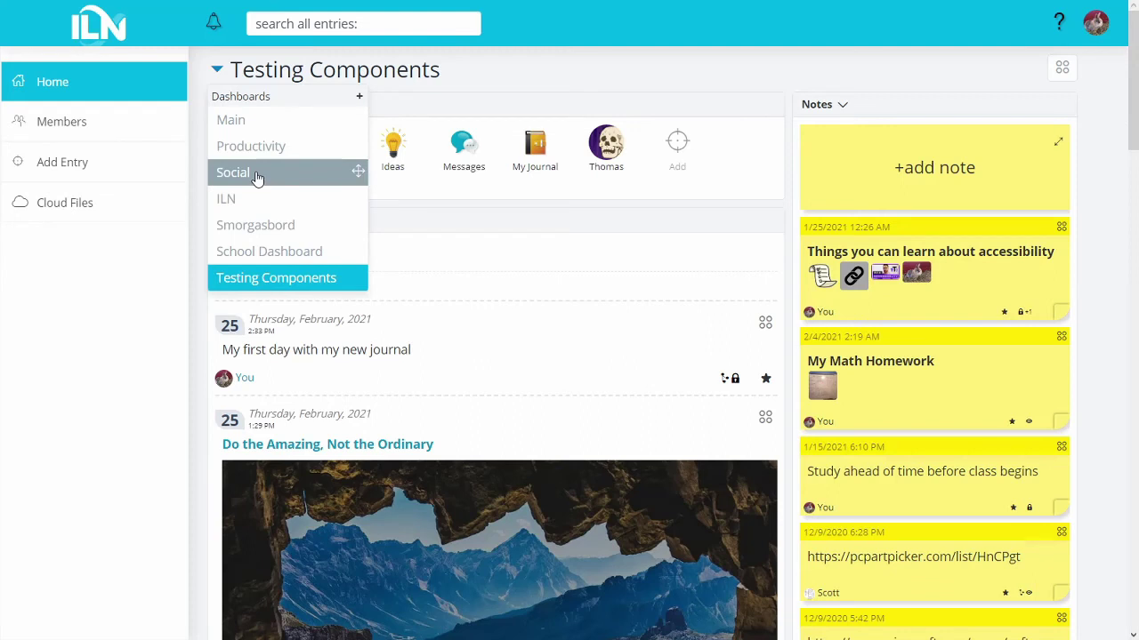
pyautogui.click(257, 179)
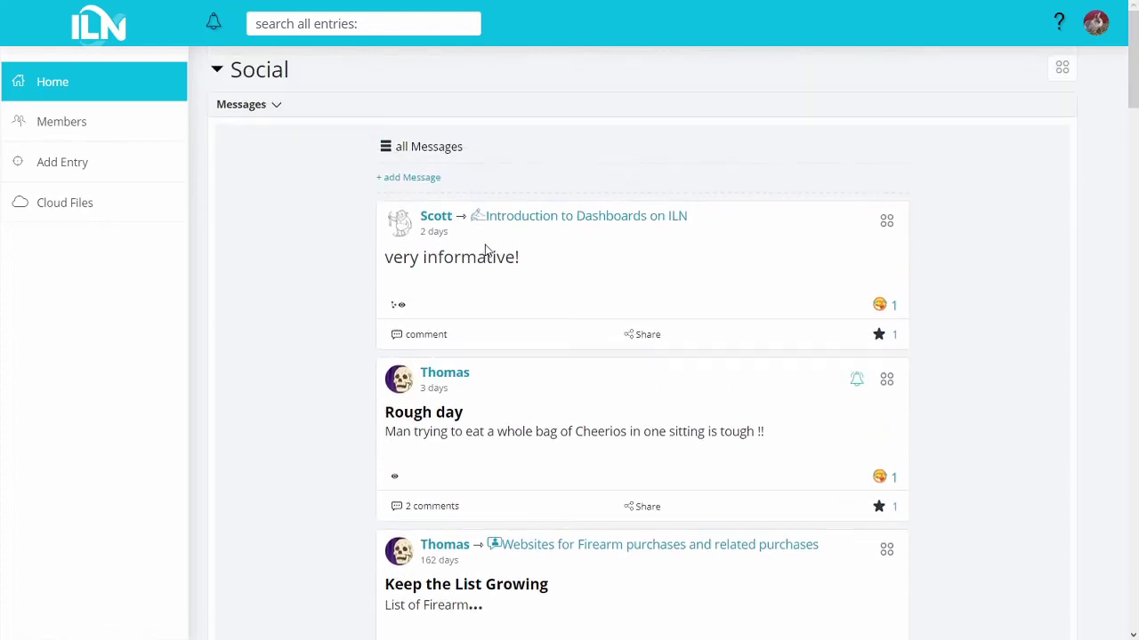
# - Look through the messages on the Social dashboard and return to the Testing Components dashboard
pyautogui.scroll(-2, 472, 240)
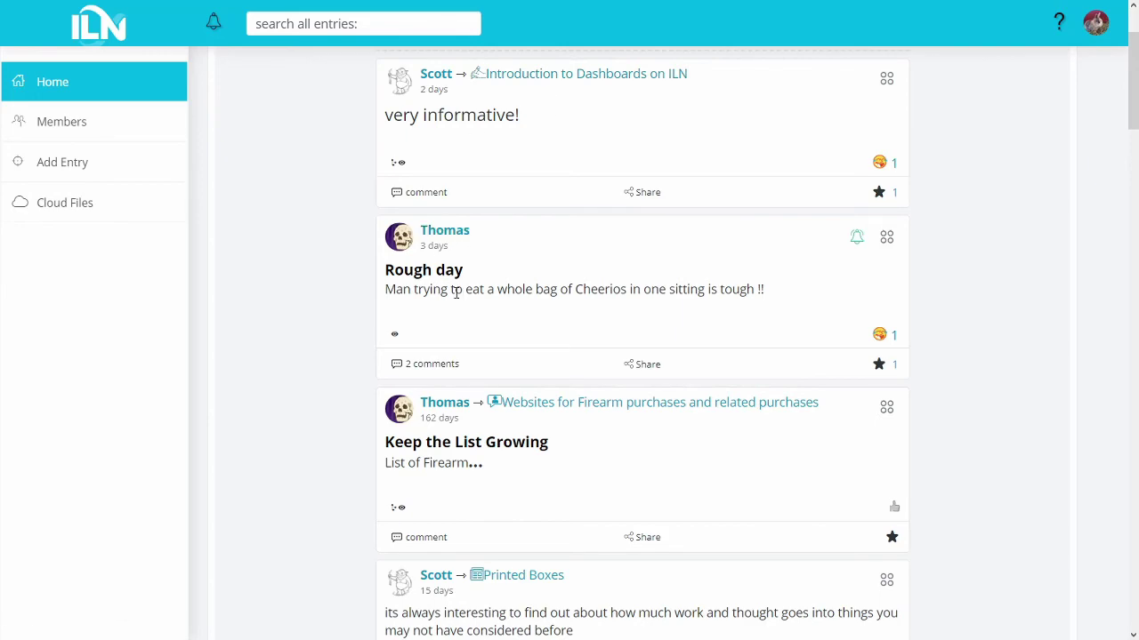
pyautogui.scroll(-7, 516, 287)
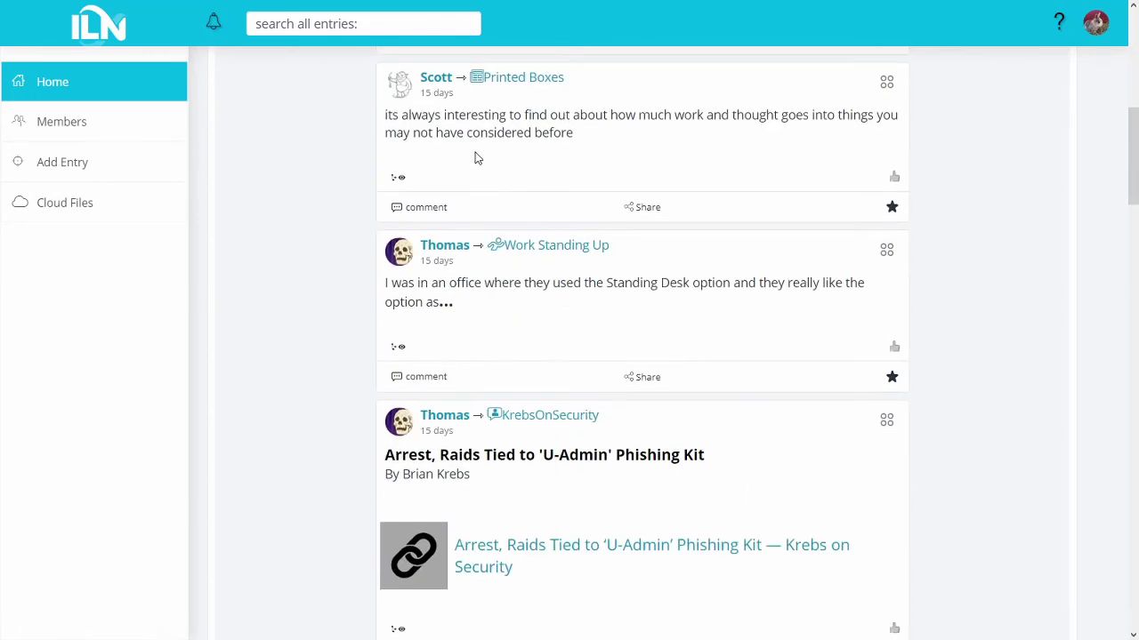
pyautogui.scroll(10, 483, 267)
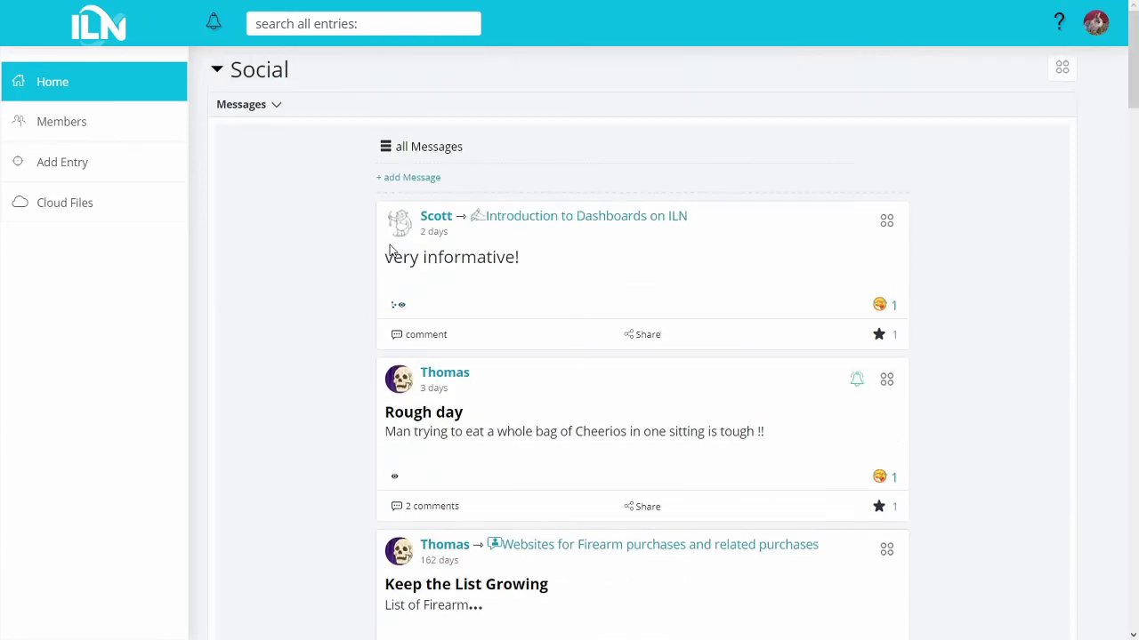
pyautogui.click(219, 70)
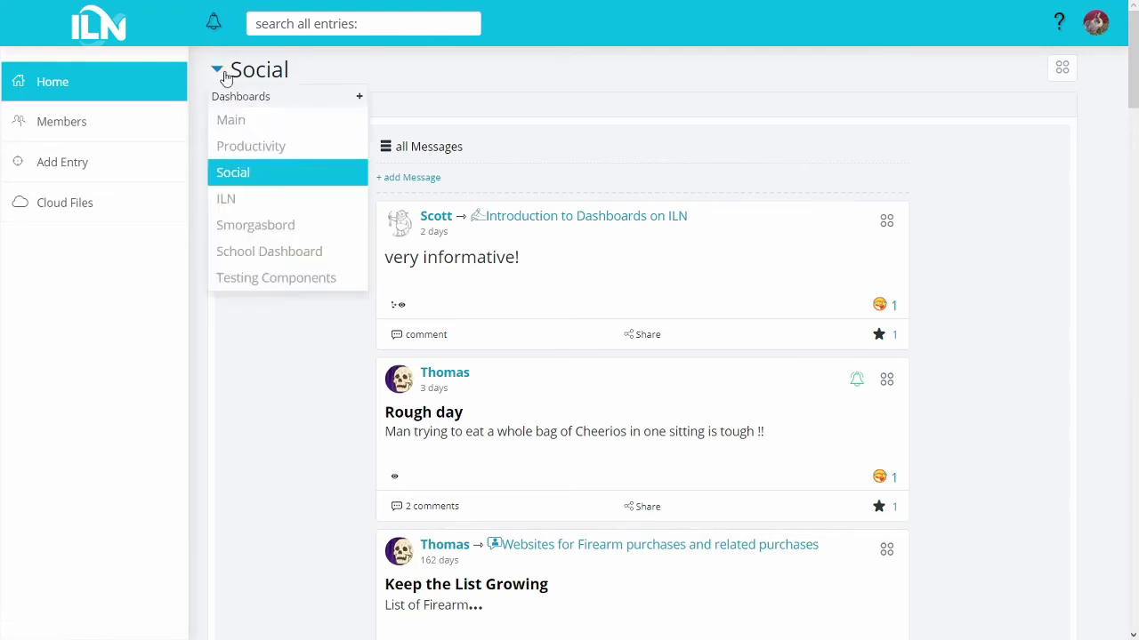
pyautogui.click(261, 278)
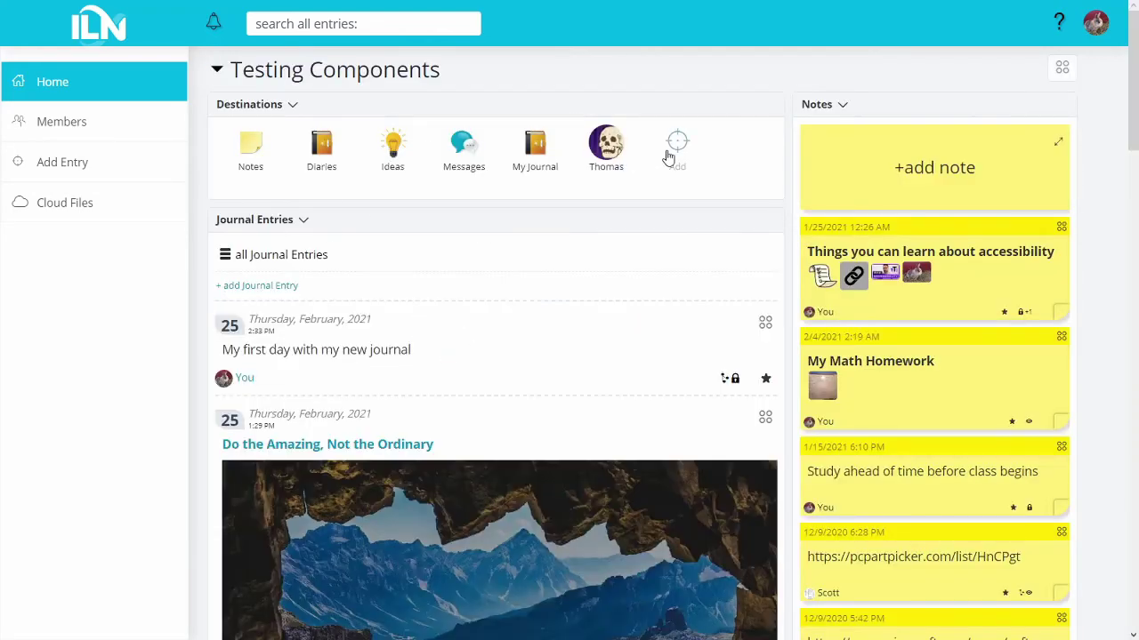
# - Show the options for adding a destination and for adding a component to the Testing Components dashboard, leaving both without adding anything
pyautogui.click(677, 149)
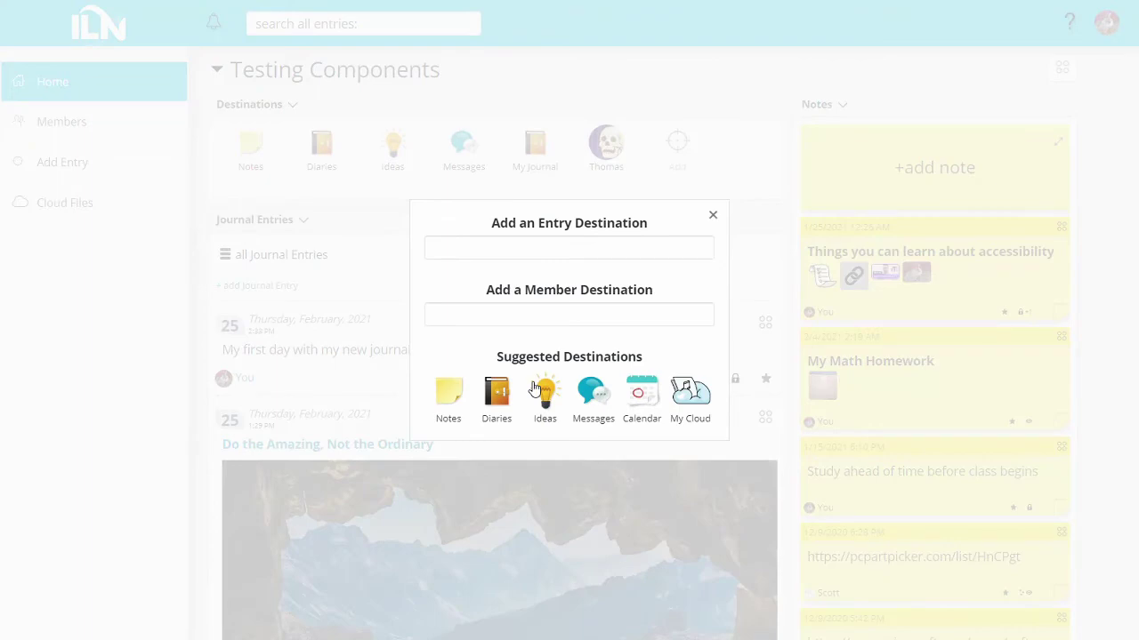
pyautogui.click(318, 171)
pyautogui.click(1061, 69)
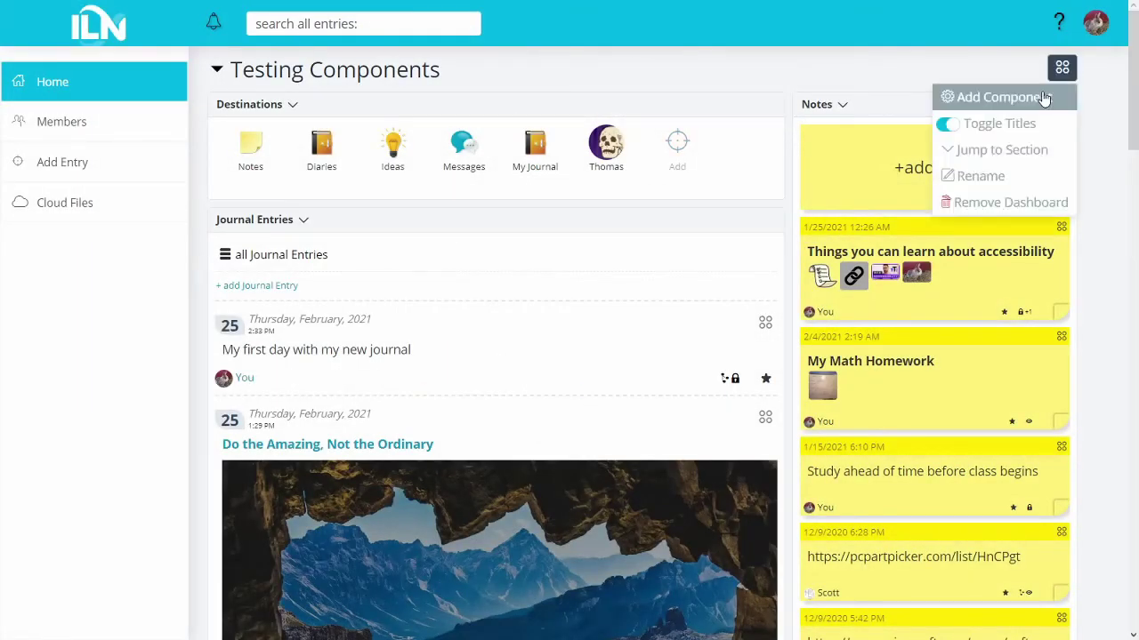
pyautogui.click(1041, 97)
pyautogui.click(236, 196)
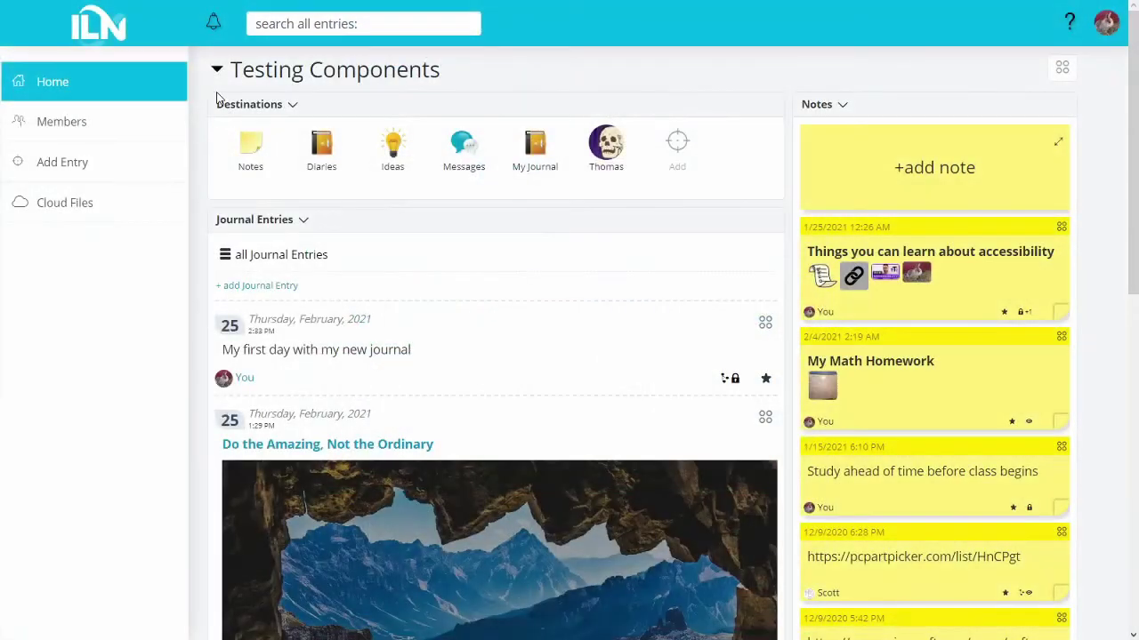
# - Switch to the School Dashboard and look at its Notes and Goals components
pyautogui.click(217, 70)
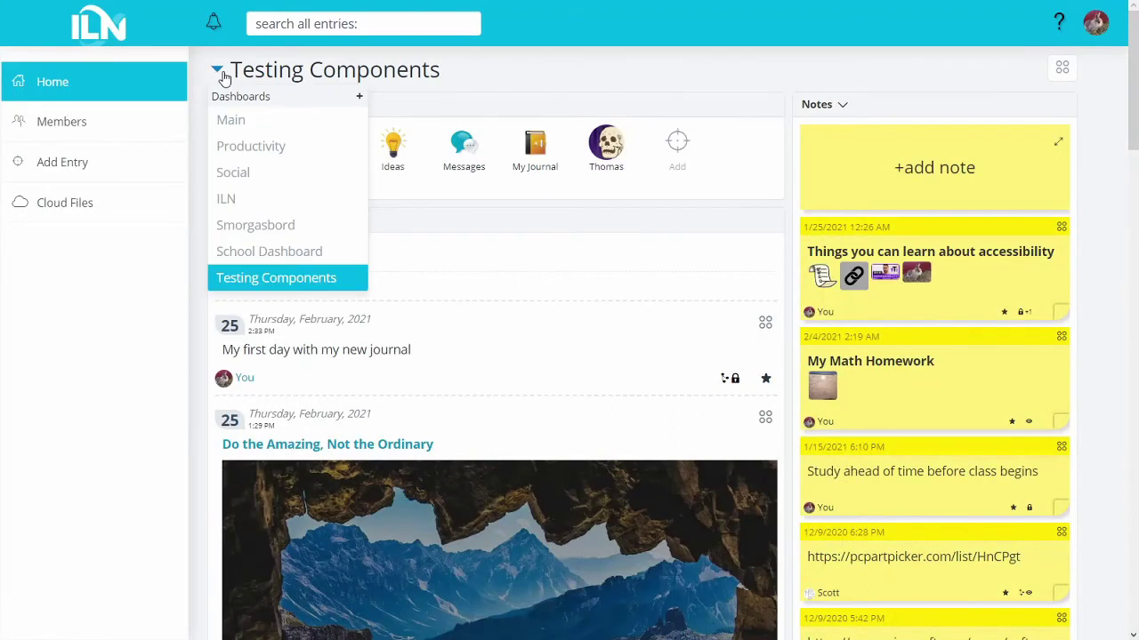
pyautogui.click(259, 249)
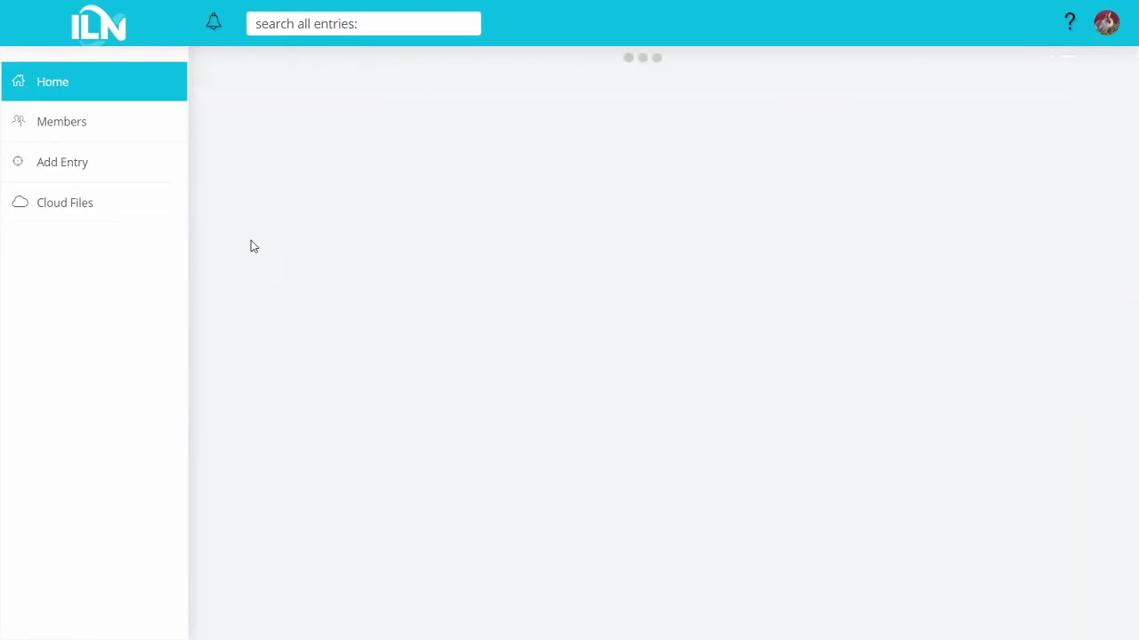
pyautogui.scroll(-3, 852, 246)
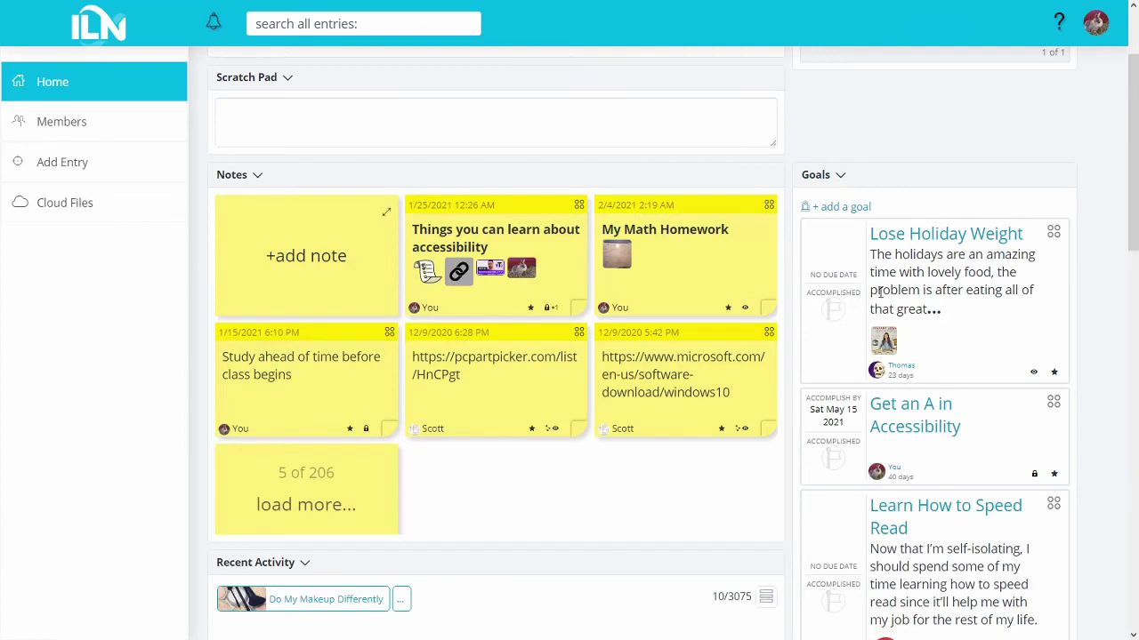
pyautogui.scroll(-1, 861, 251)
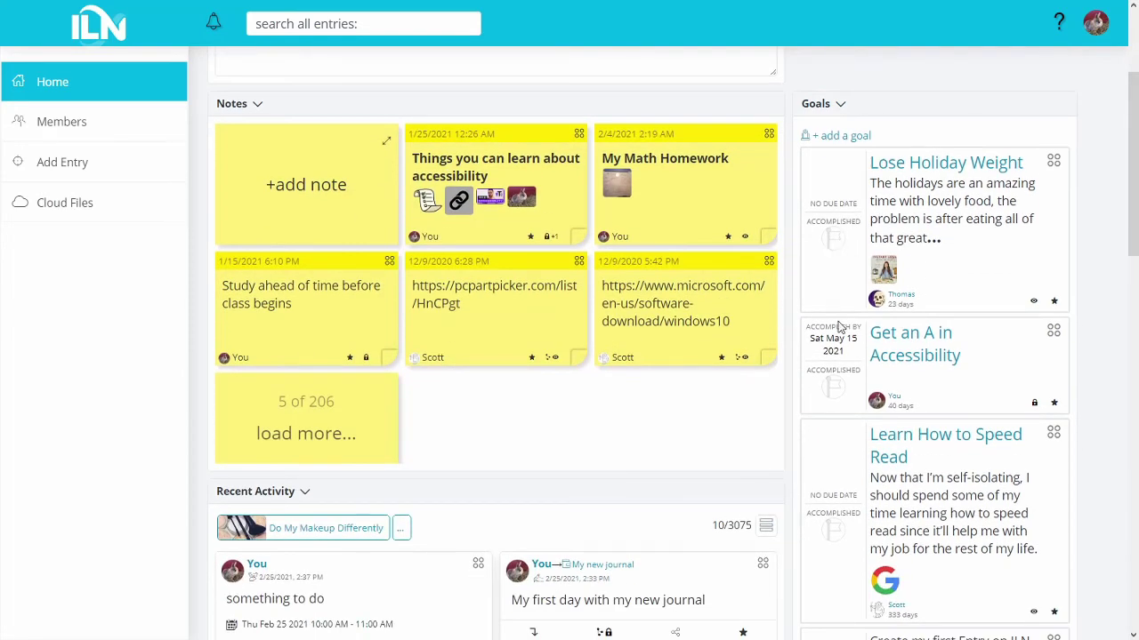
# - Mark the "Get an A in Accessibility" goal as accomplished, and view its accomplish-by date picker without changing the date
pyautogui.click(831, 392)
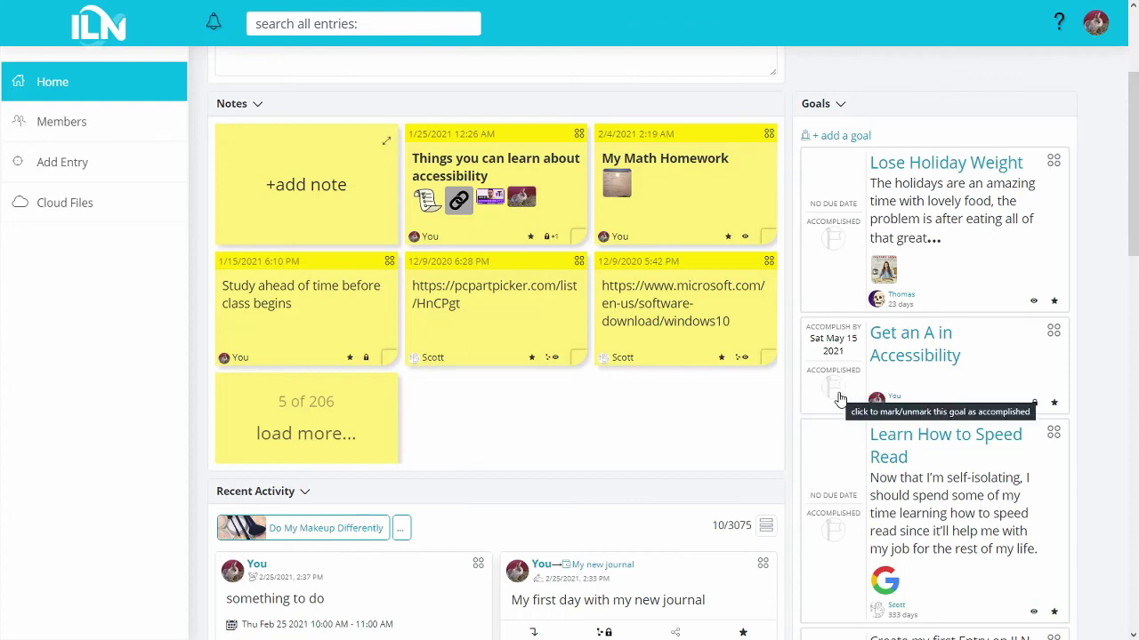
pyautogui.click(835, 394)
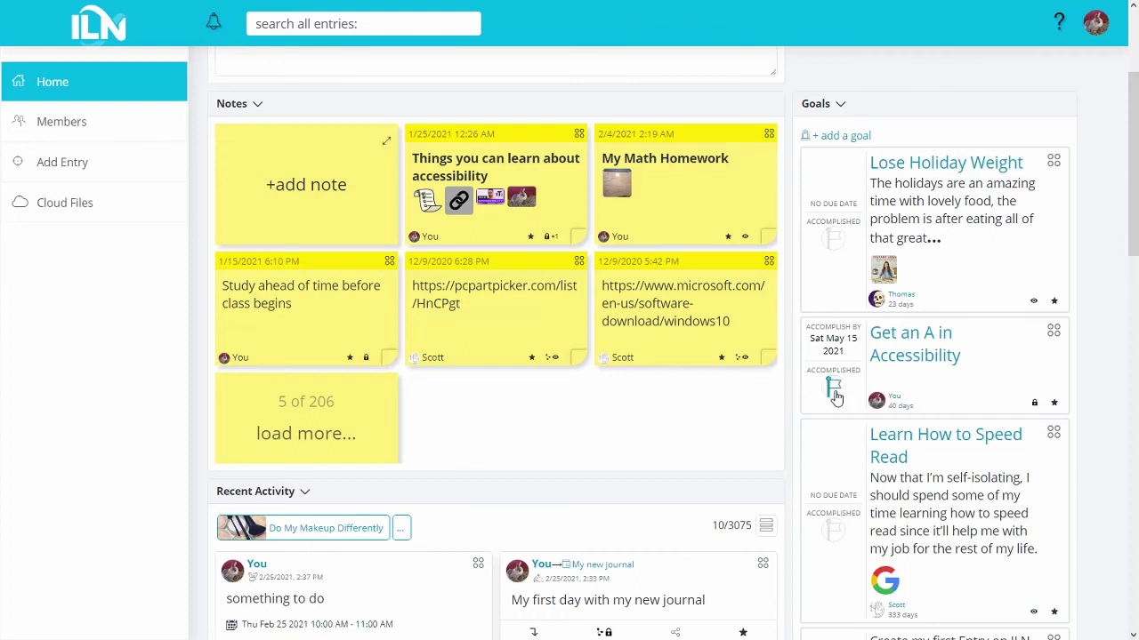
pyautogui.click(834, 352)
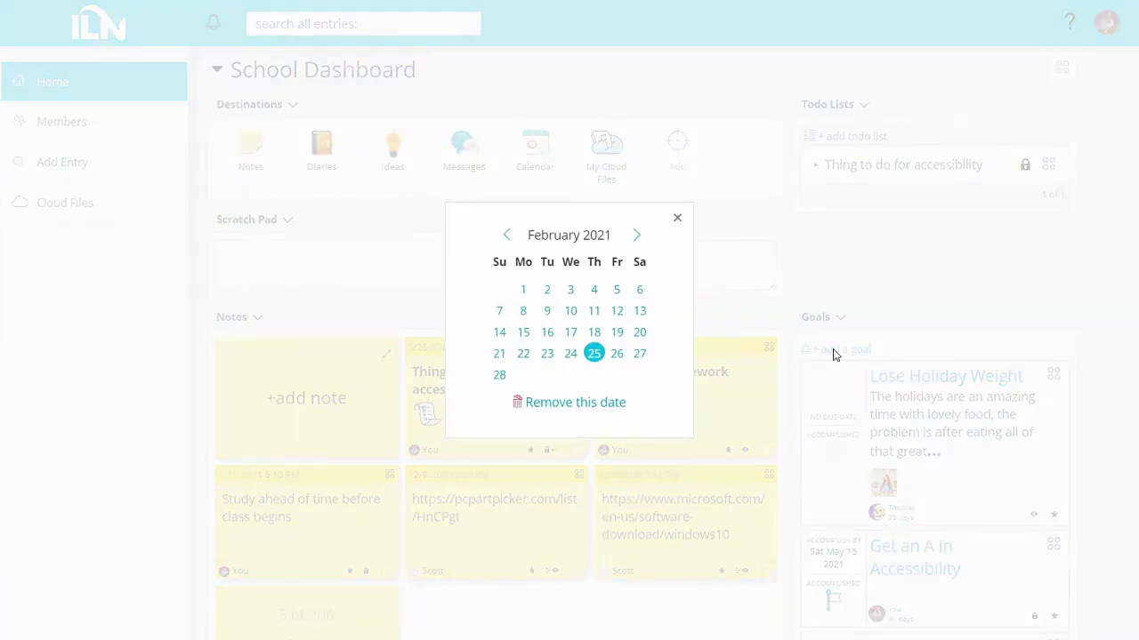
pyautogui.click(833, 334)
# - Remove the accomplished mark from the "Get an A in Accessibility" goal
pyautogui.scroll(-4, 836, 311)
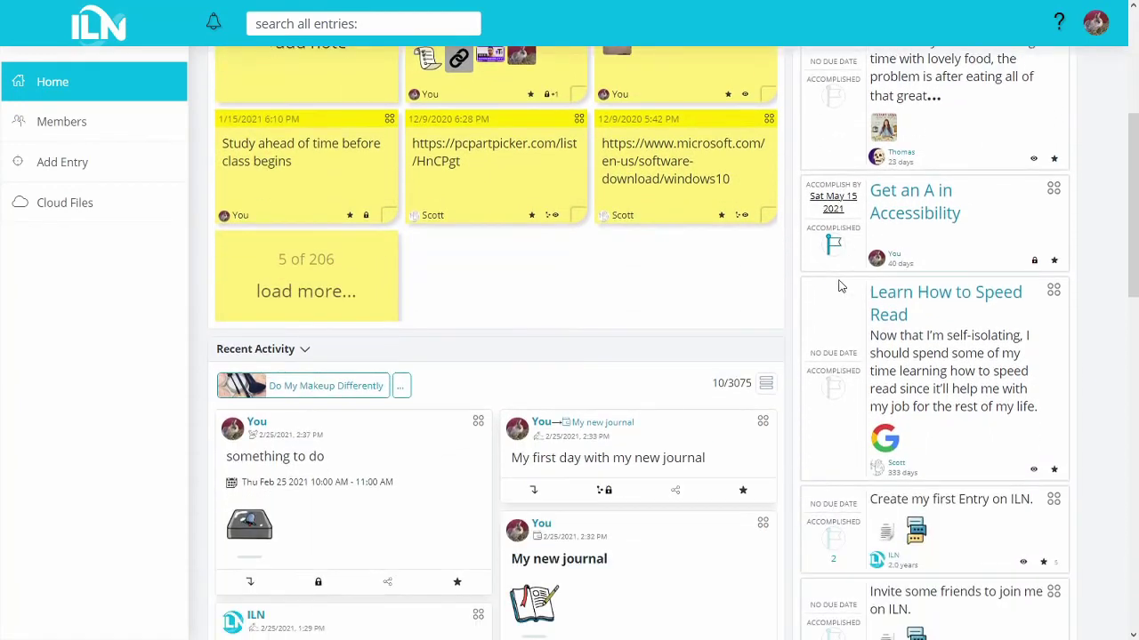
pyautogui.click(833, 249)
pyautogui.scroll(4, 914, 347)
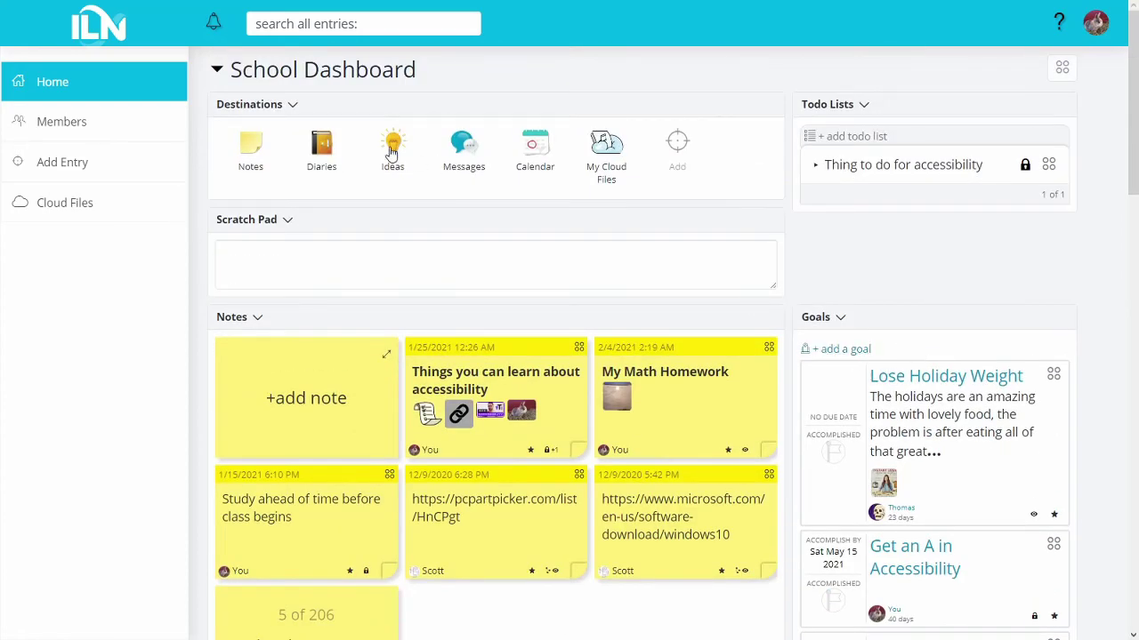
# - Open the Ideas destination and add a new idea named "Ideas for dinner"
pyautogui.click(394, 147)
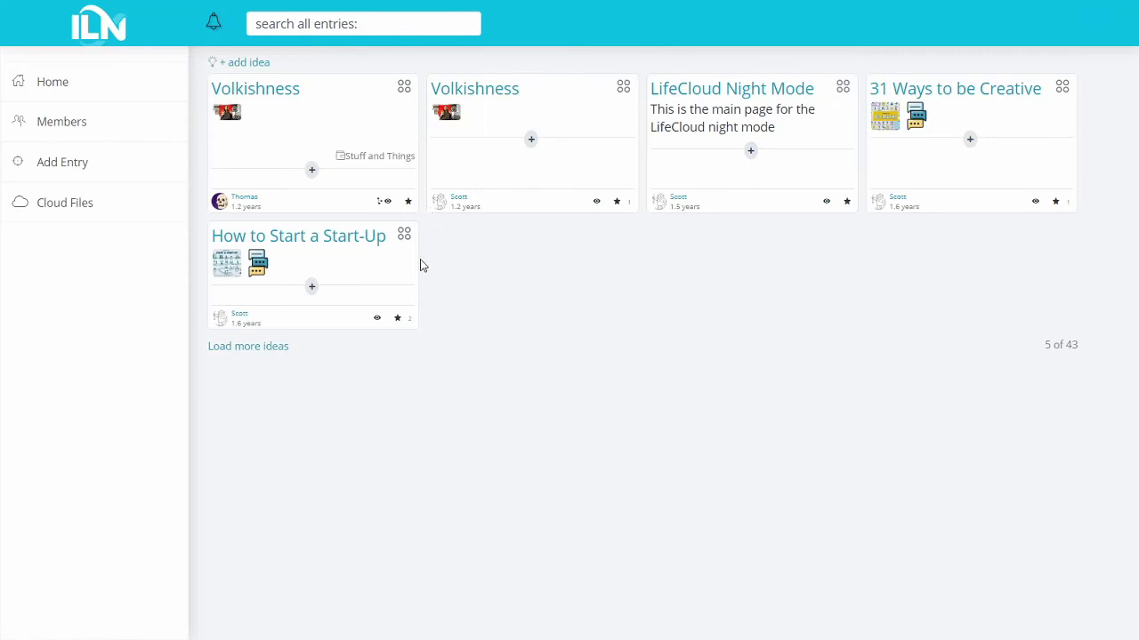
pyautogui.click(258, 63)
pyautogui.click(317, 96)
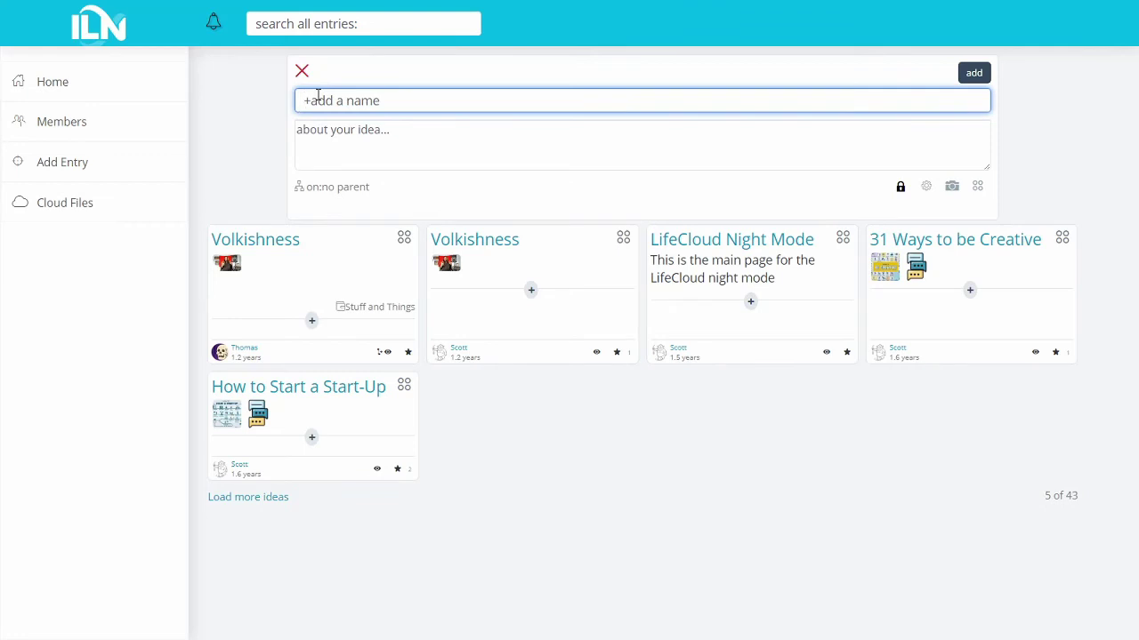
pyautogui.write('Ideas for dinner')
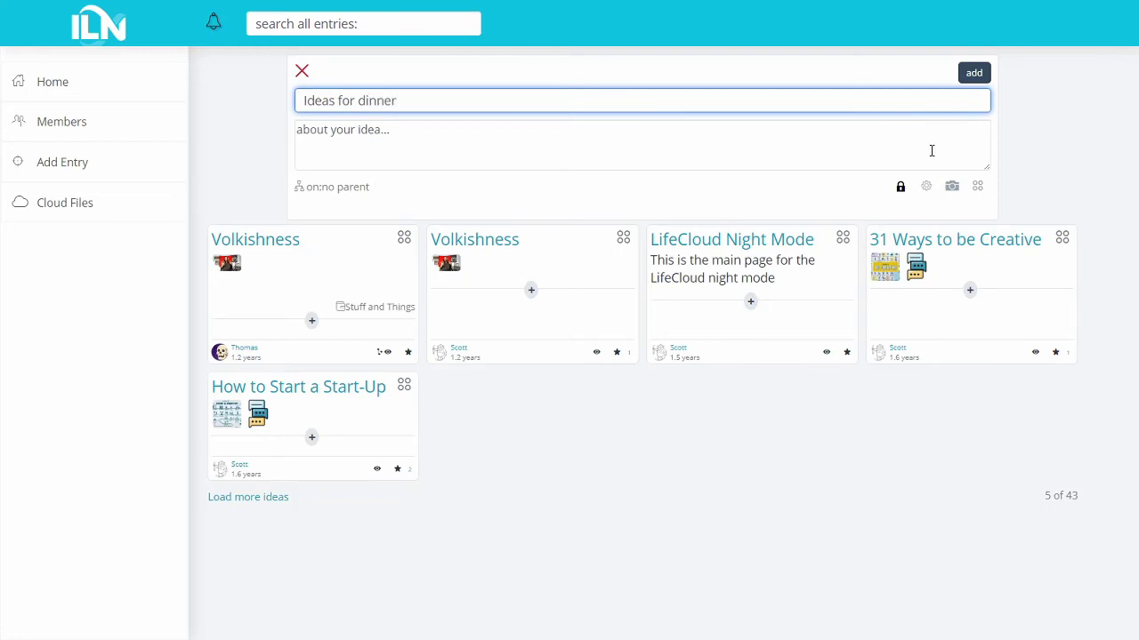
pyautogui.click(982, 78)
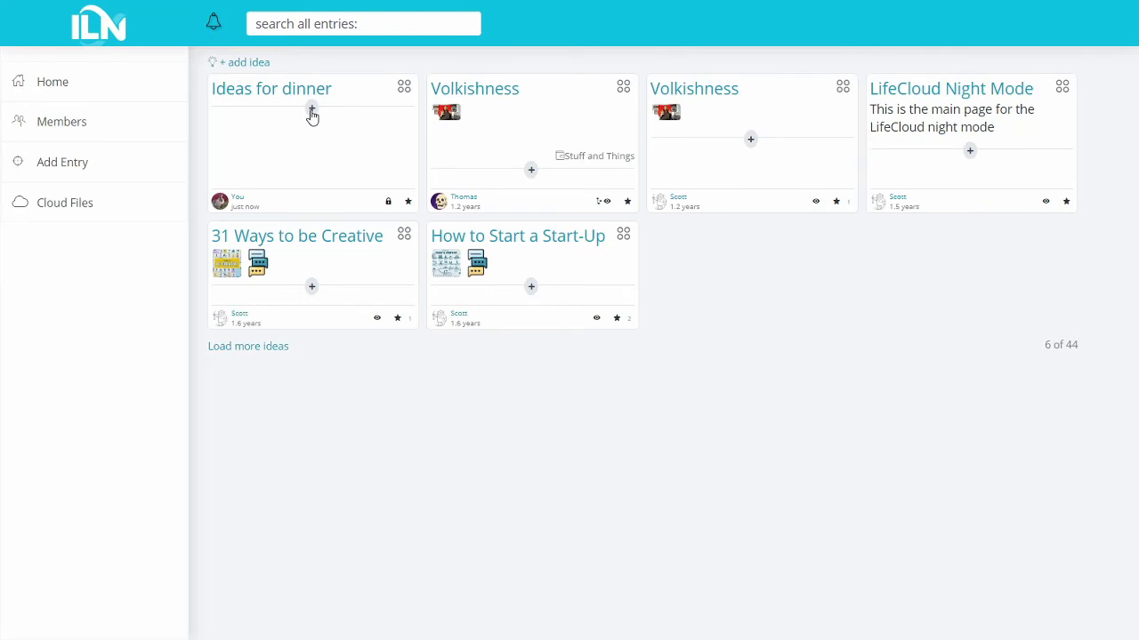
# - Add a child note reading "get chicken for dinner" to the "Ideas for dinner" idea
pyautogui.click(298, 134)
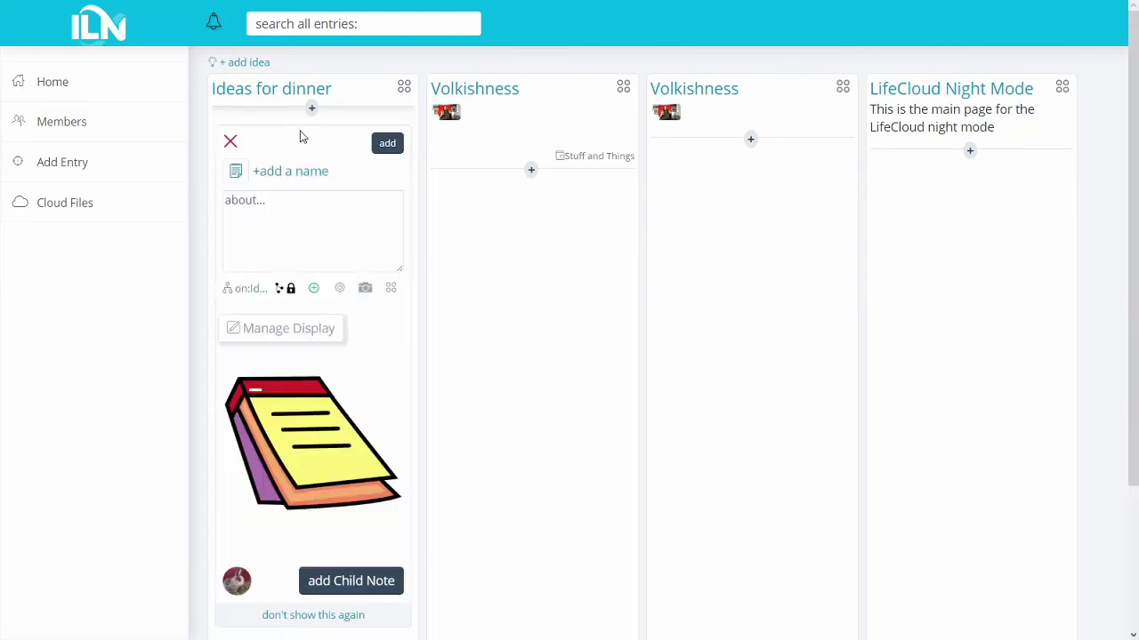
pyautogui.click(308, 212)
pyautogui.write('g')
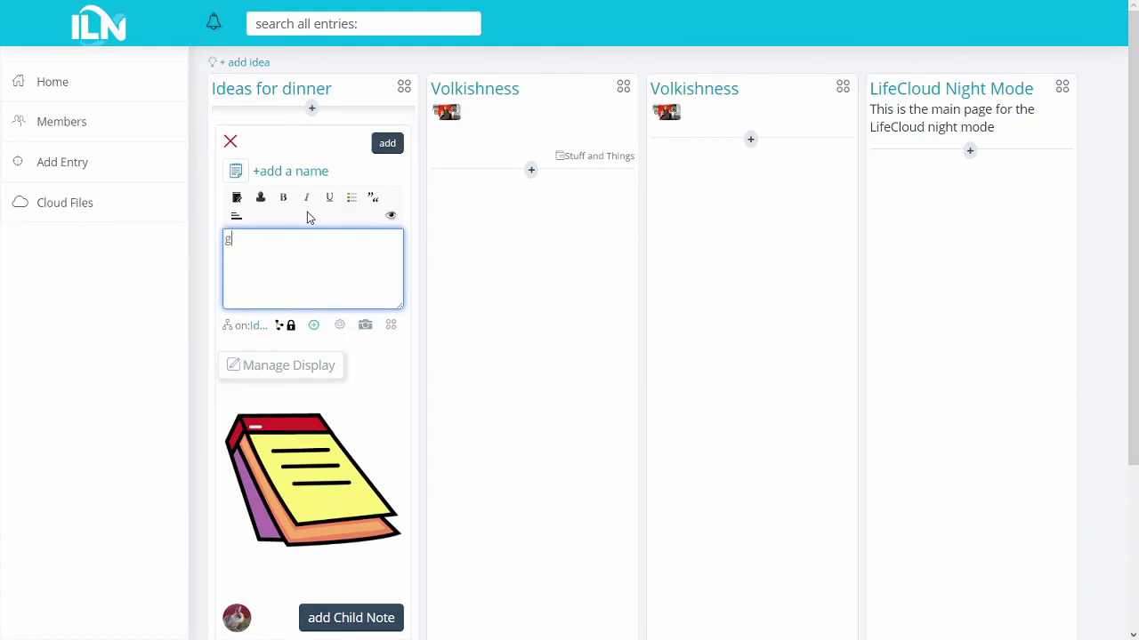
pyautogui.write('et chicken for dinner')
pyautogui.click(387, 145)
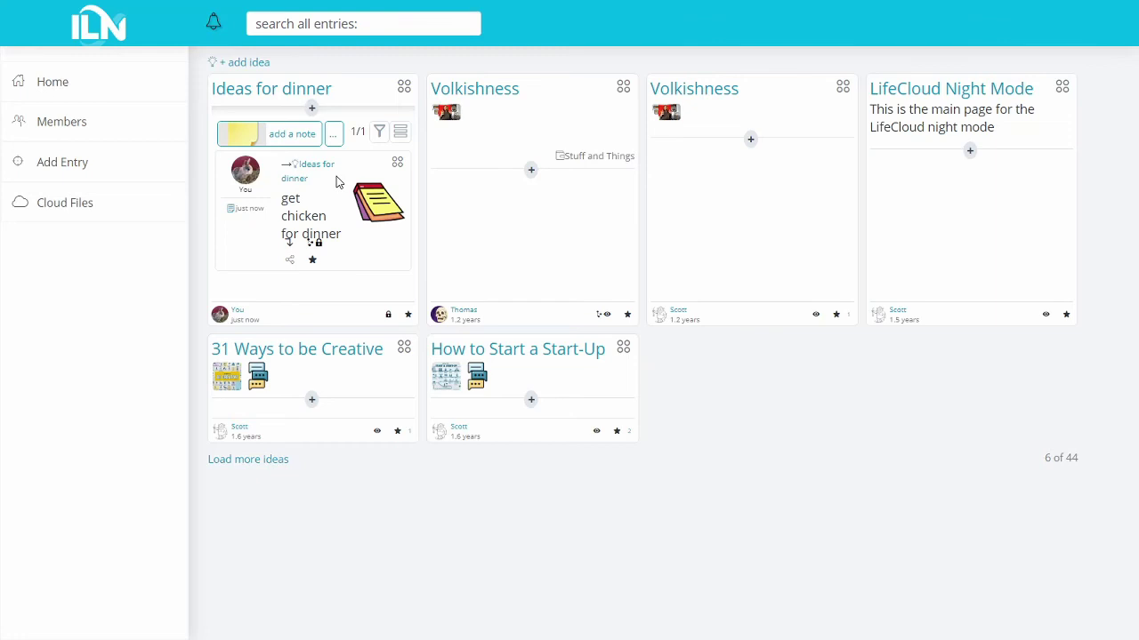
# - Collapse the child entries of the "Ideas for dinner" idea and view the idea's available options
pyautogui.click(313, 109)
pyautogui.click(313, 109)
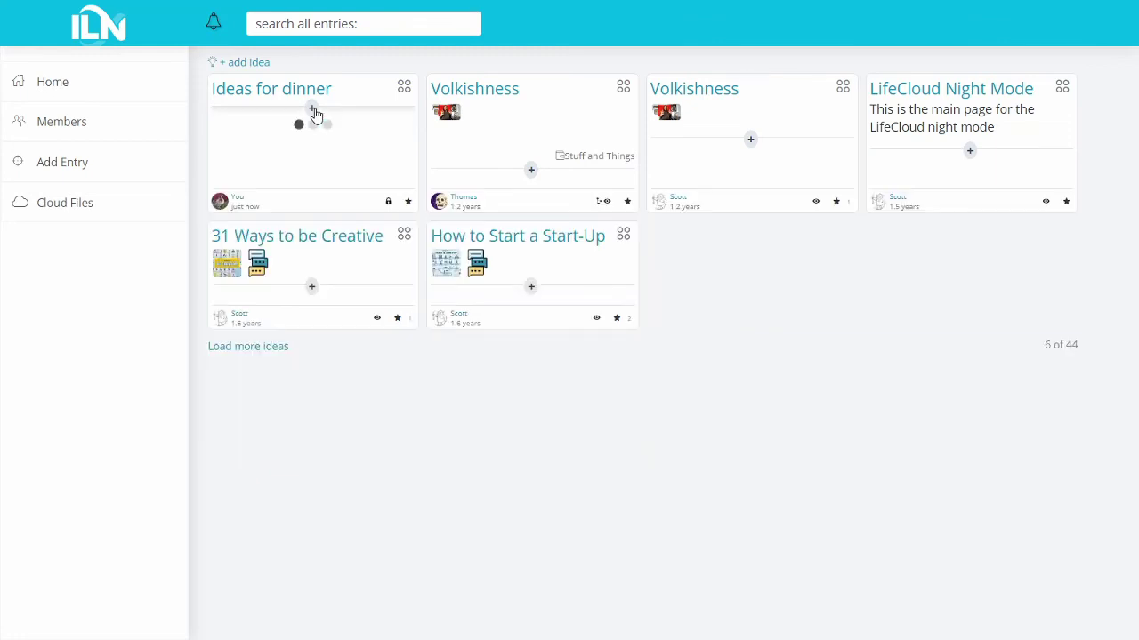
pyautogui.click(313, 110)
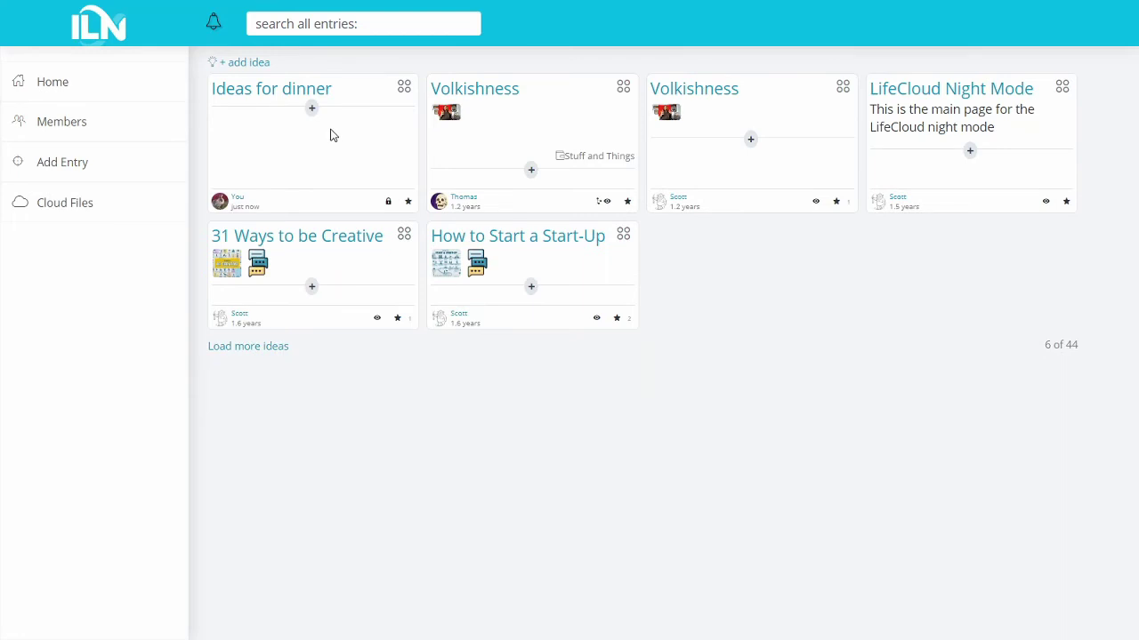
pyautogui.click(406, 86)
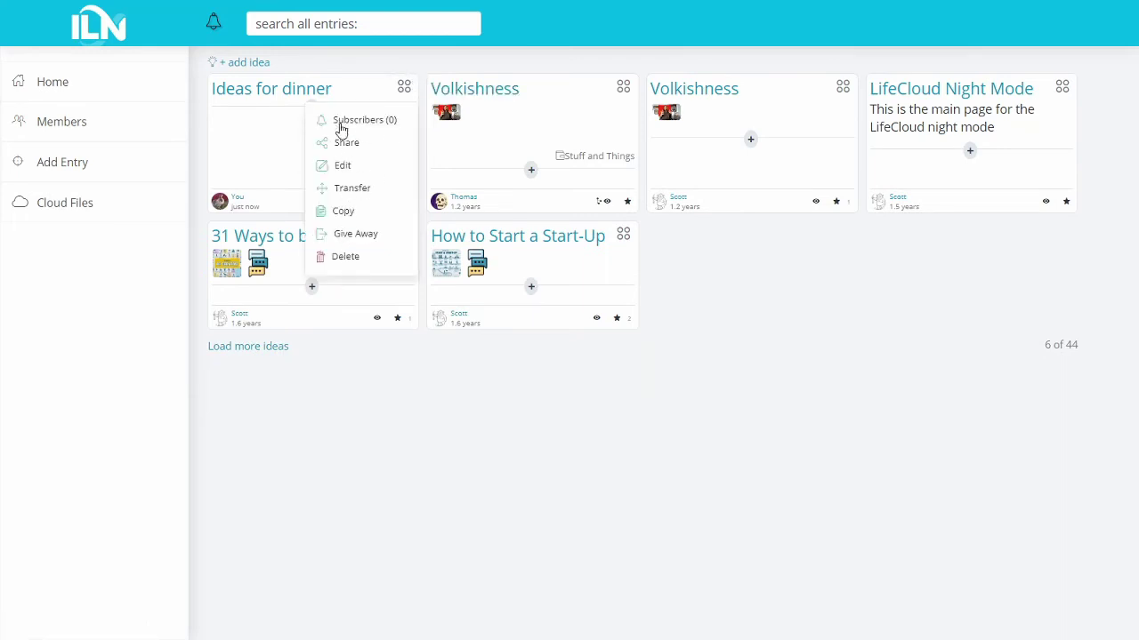
pyautogui.click(266, 153)
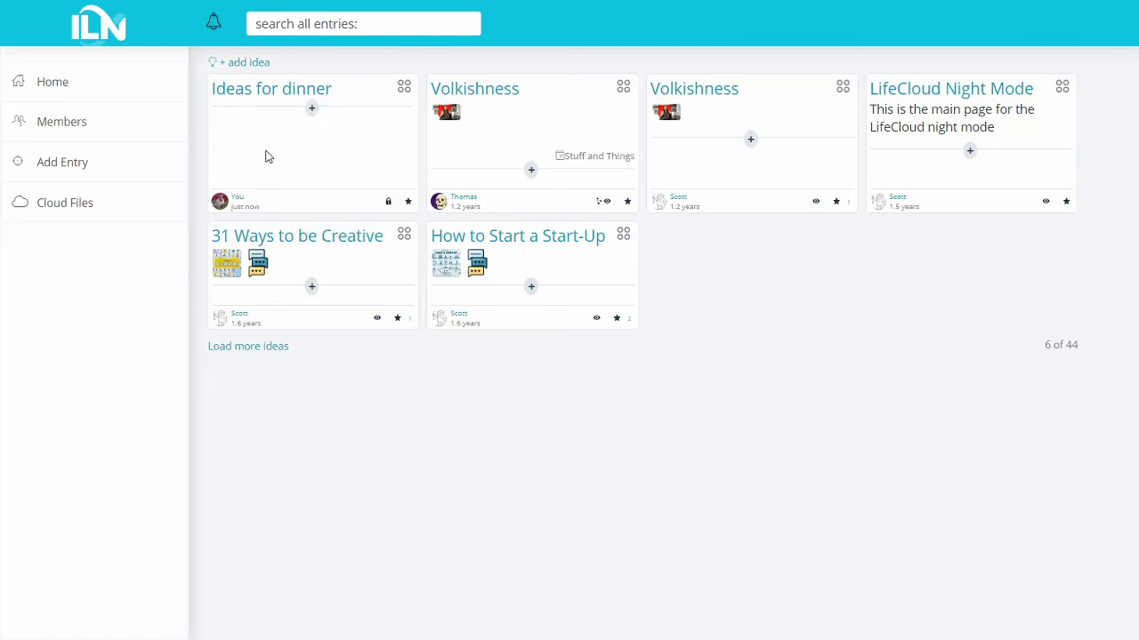
# - Return to the home page, then open the account's own profile and look through its activity, private message and cloud components
pyautogui.click(153, 95)
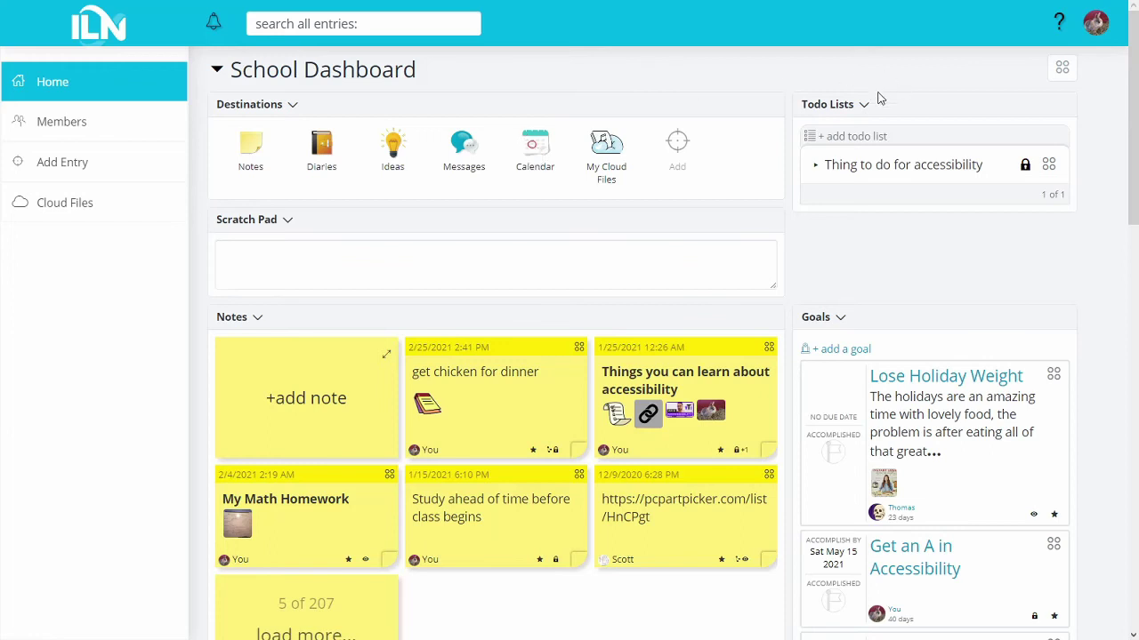
pyautogui.click(1096, 24)
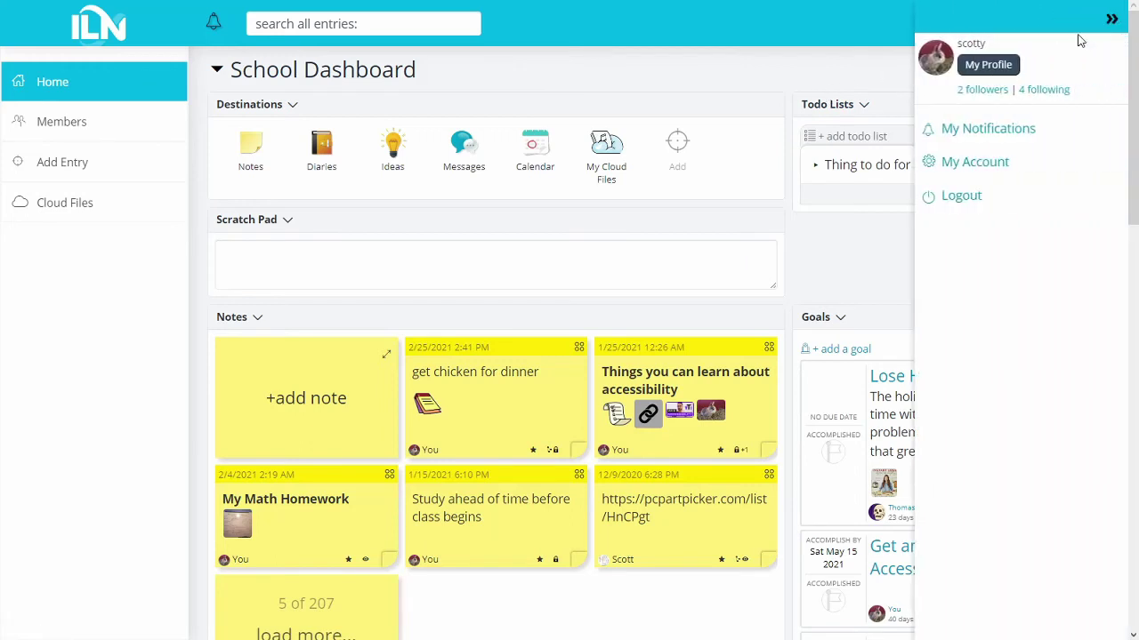
pyautogui.click(988, 66)
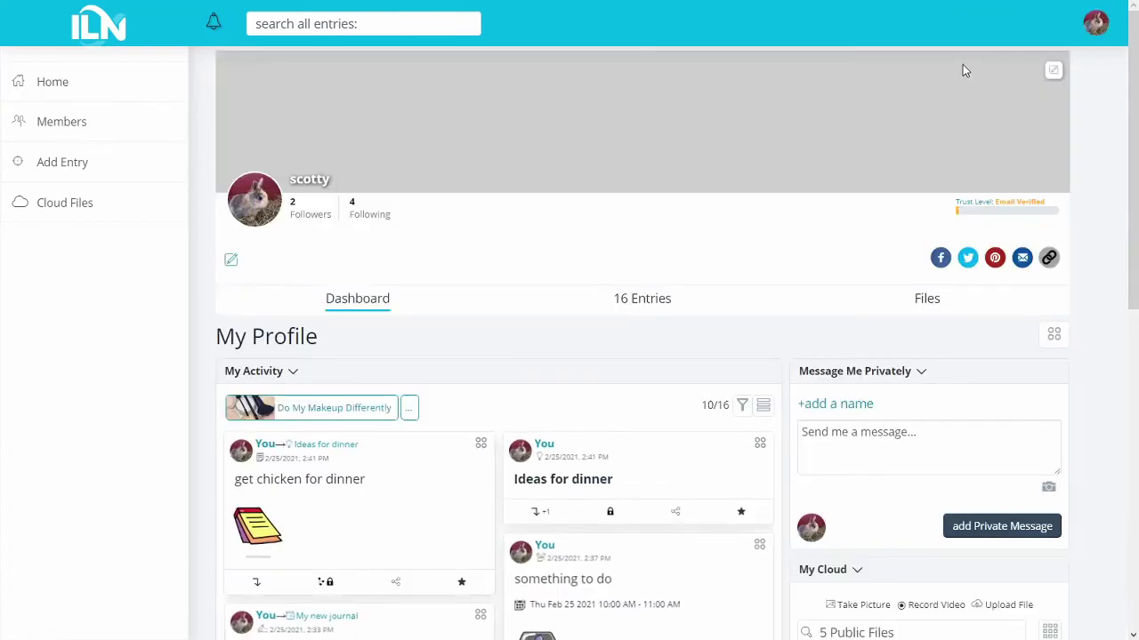
pyautogui.scroll(-1, 585, 163)
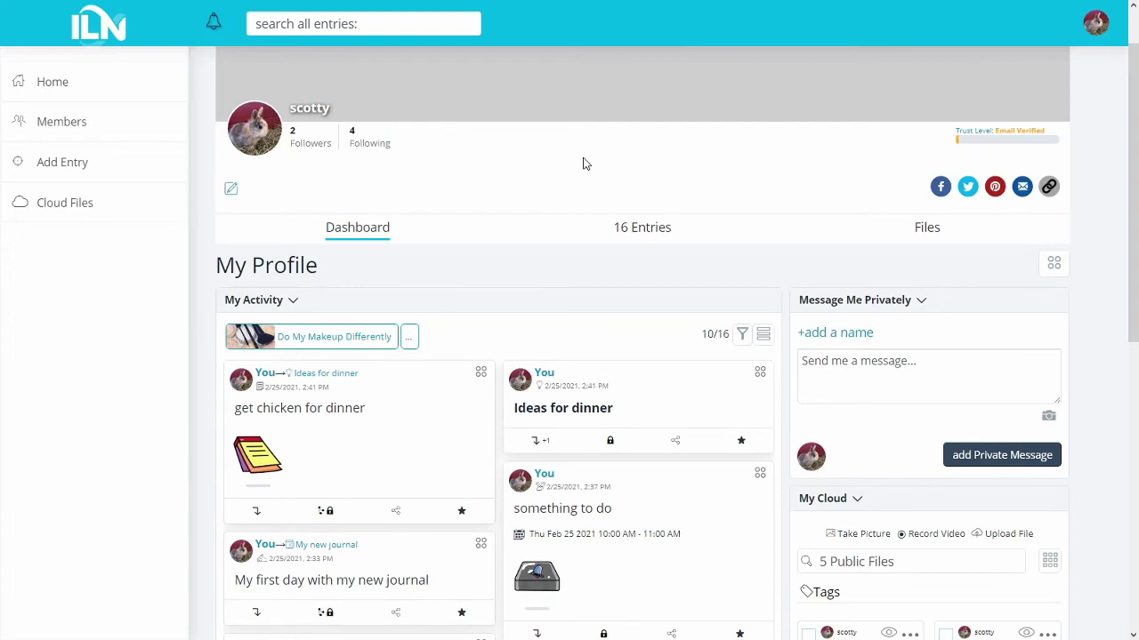
pyautogui.scroll(-2, 606, 201)
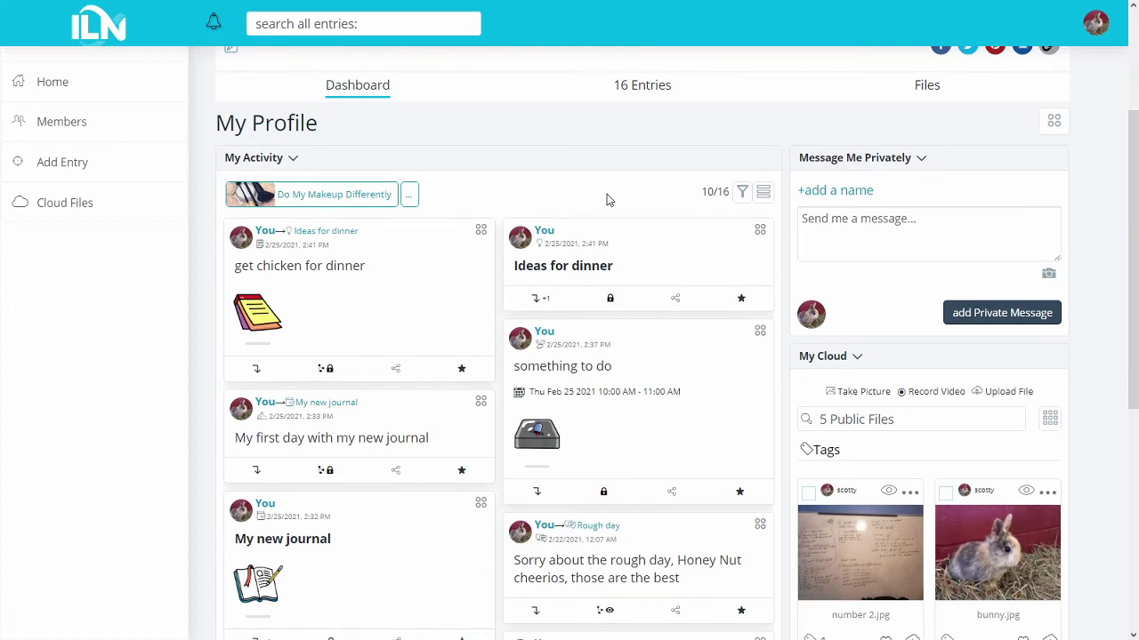
pyautogui.scroll(3, 498, 190)
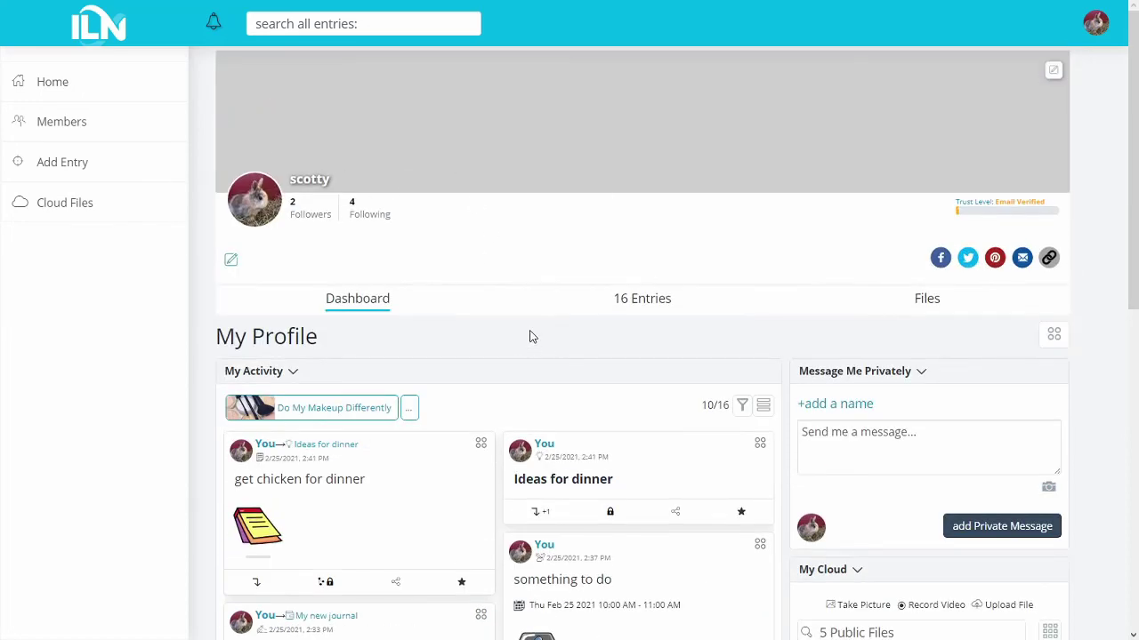
pyautogui.scroll(-3, 592, 300)
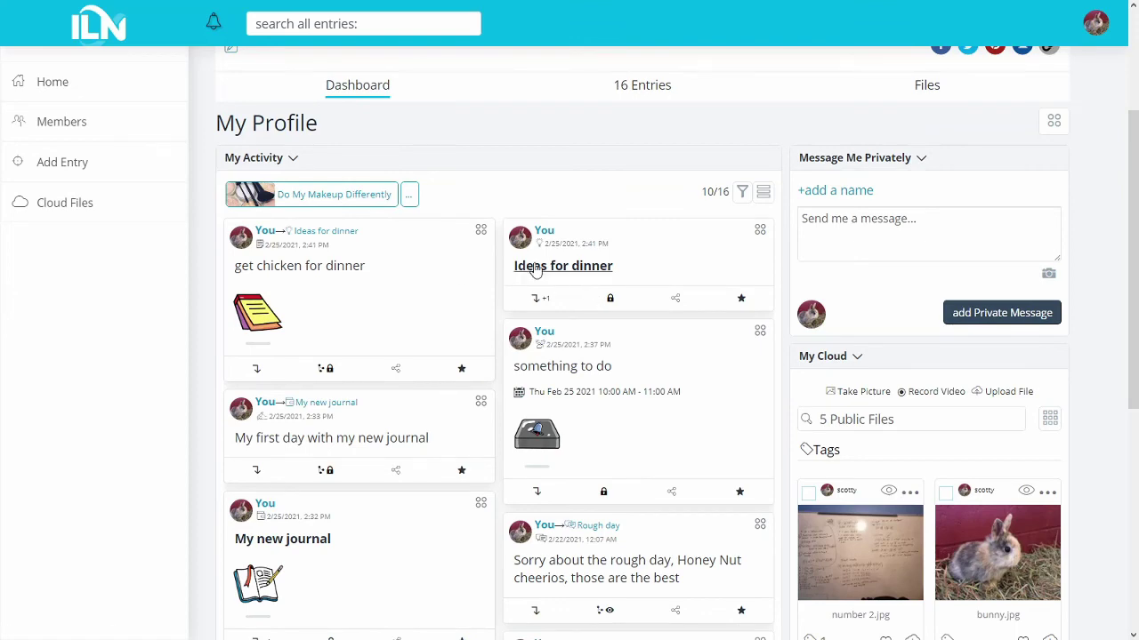
# - Look over the profile page and add a Notes component to the My Profile dashboard
pyautogui.scroll(2, 468, 310)
pyautogui.scroll(-3, 468, 310)
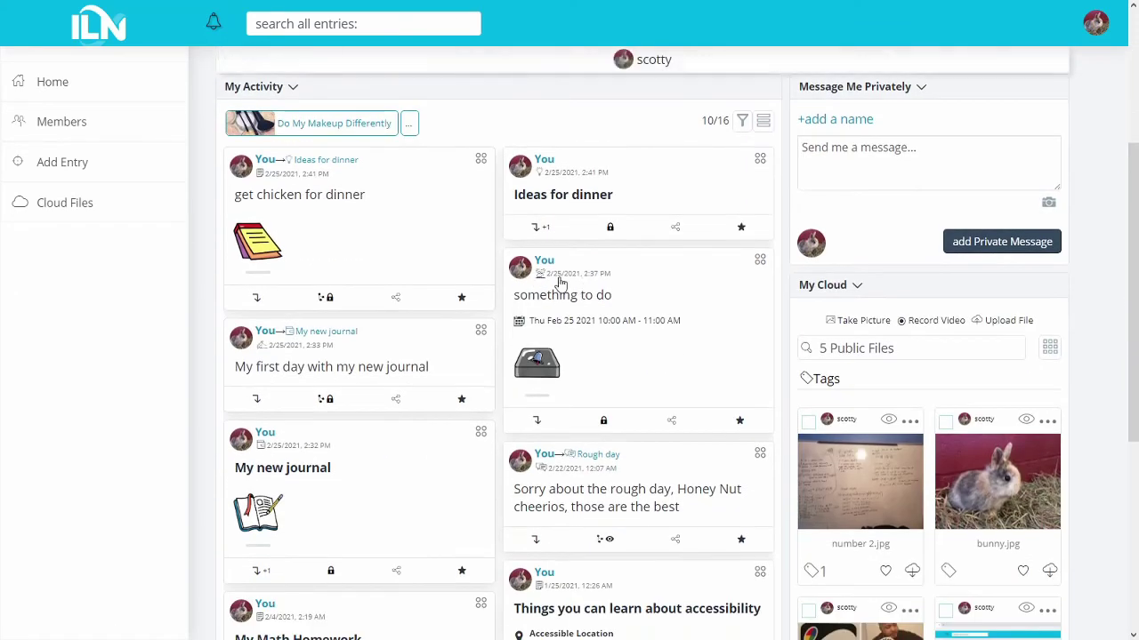
pyautogui.scroll(3, 639, 253)
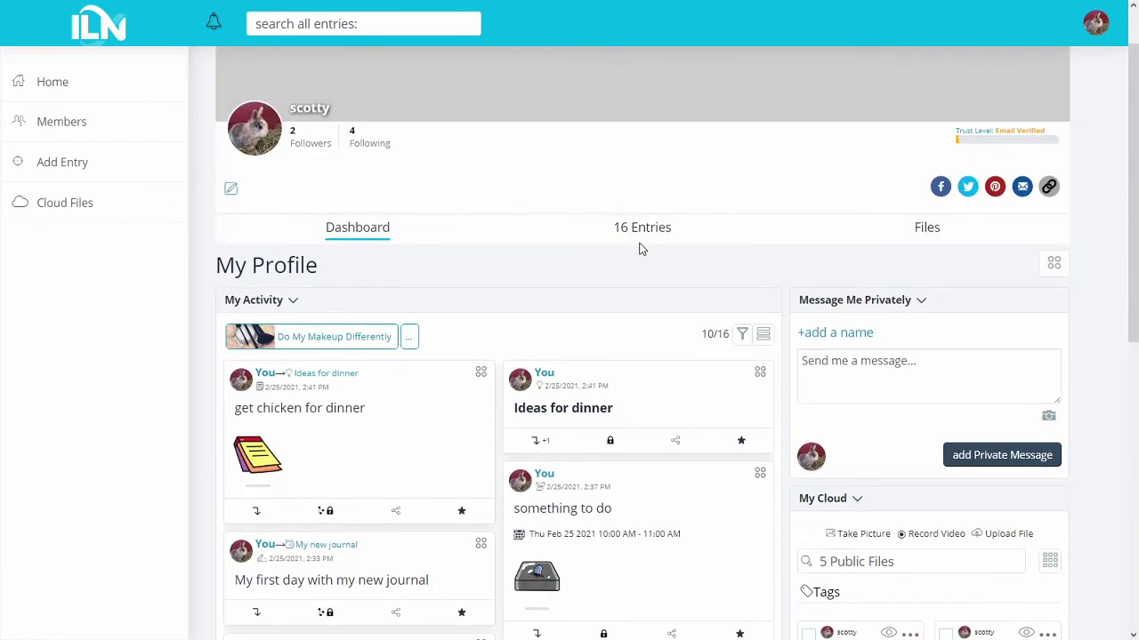
pyautogui.scroll(-1, 641, 246)
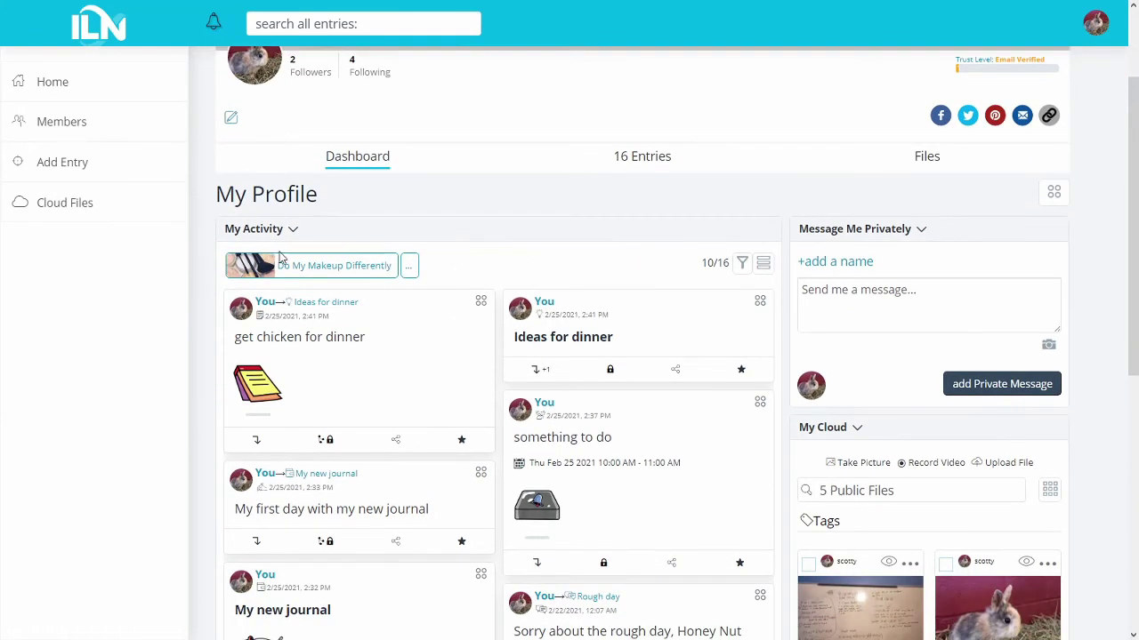
pyautogui.scroll(-8, 685, 234)
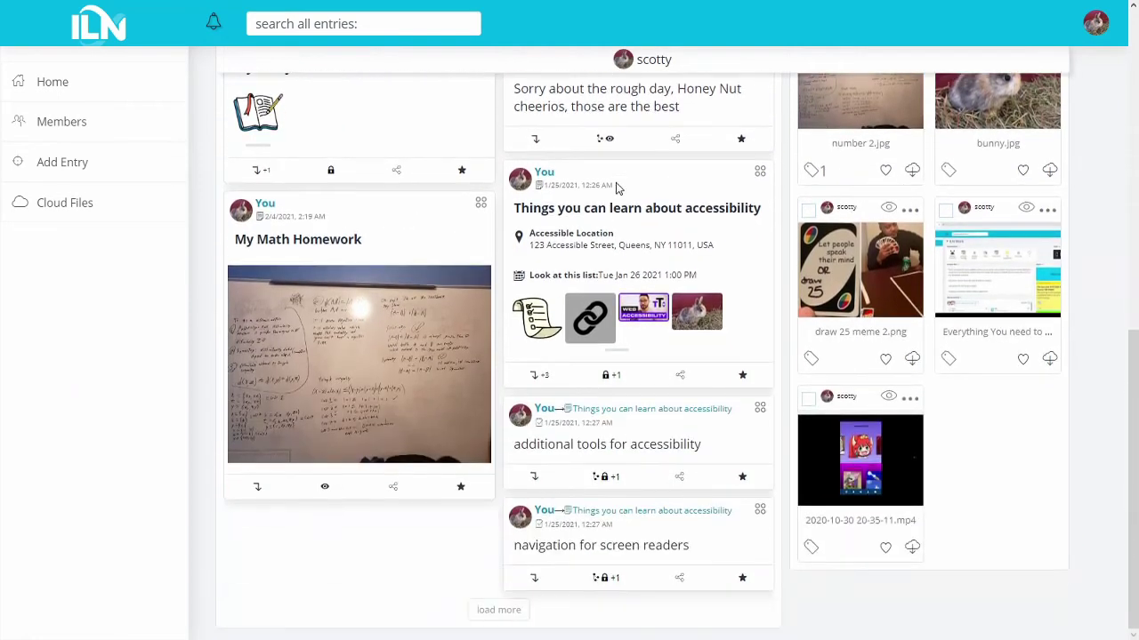
pyautogui.scroll(9, 616, 183)
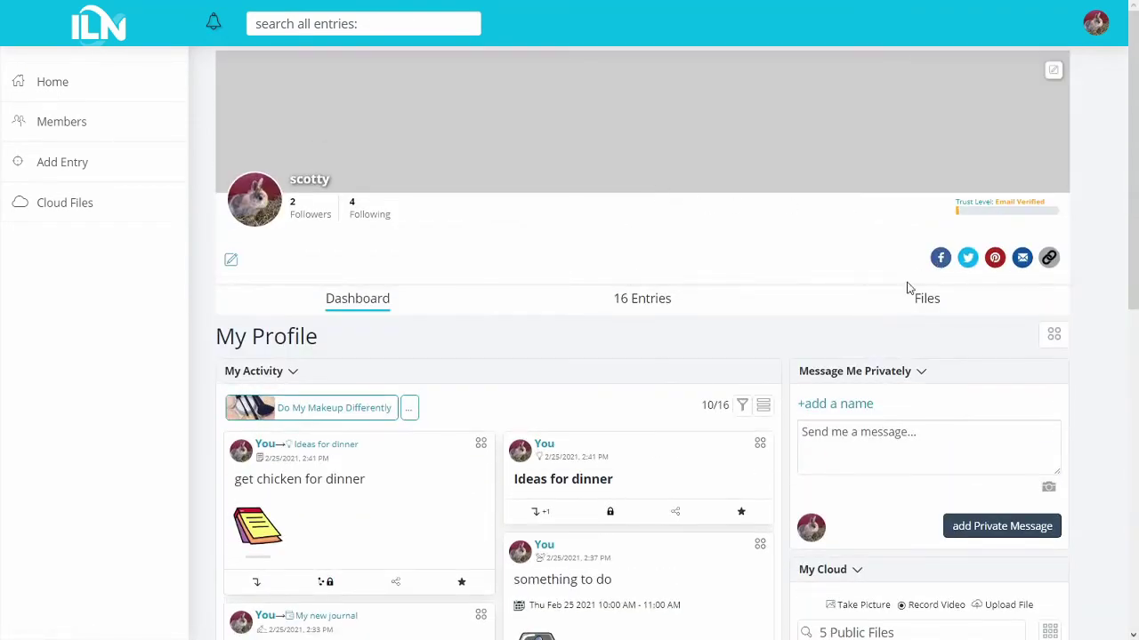
pyautogui.click(1057, 341)
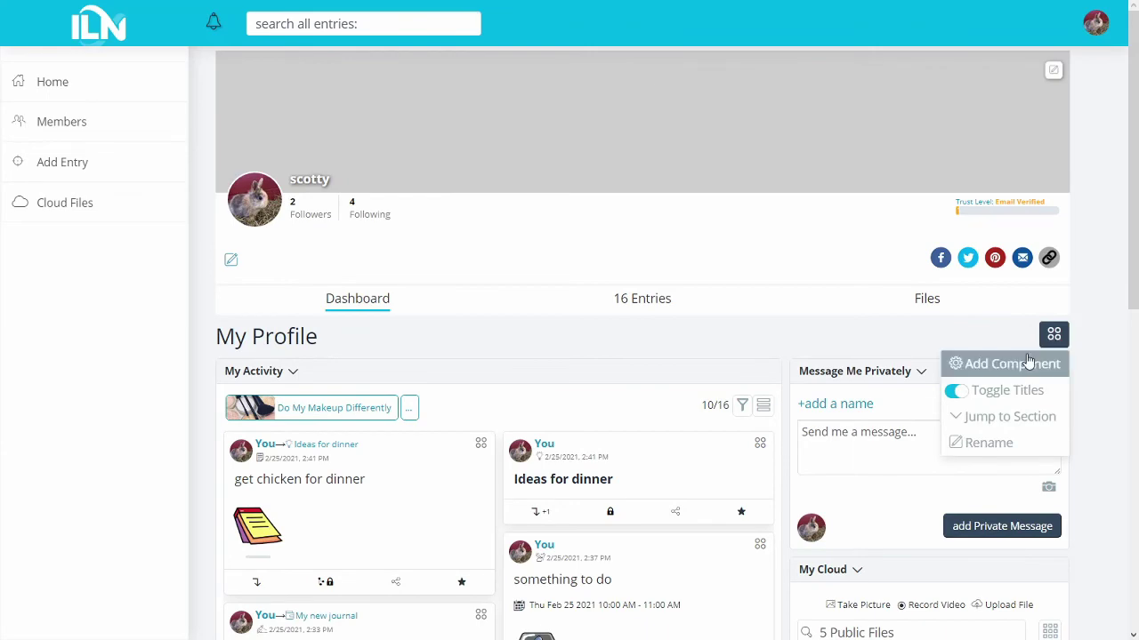
pyautogui.click(1027, 362)
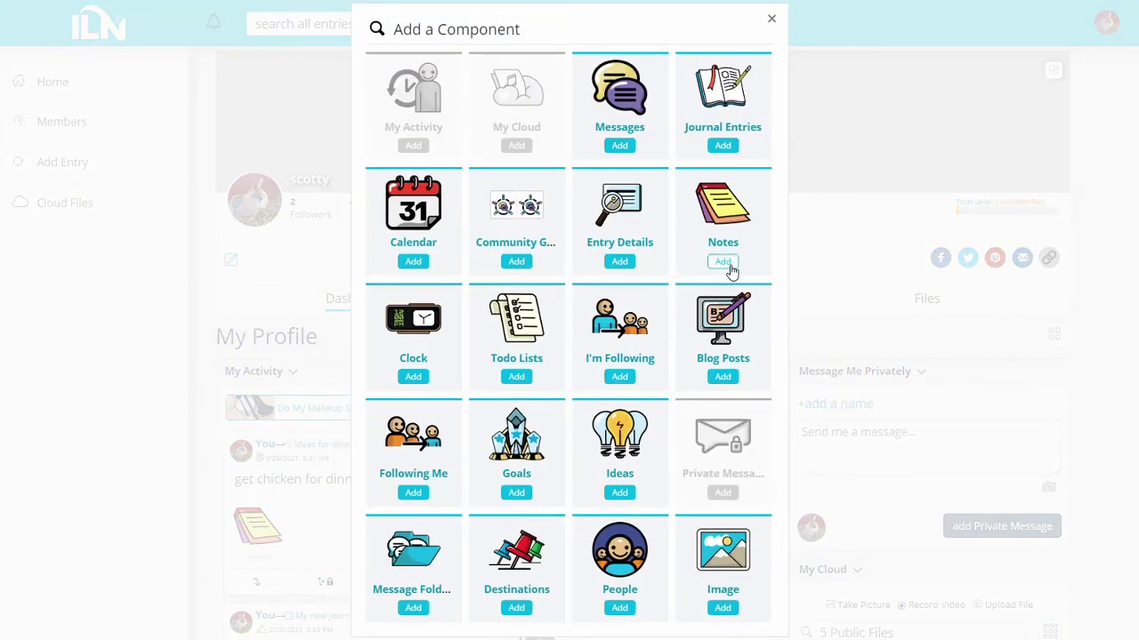
pyautogui.click(723, 263)
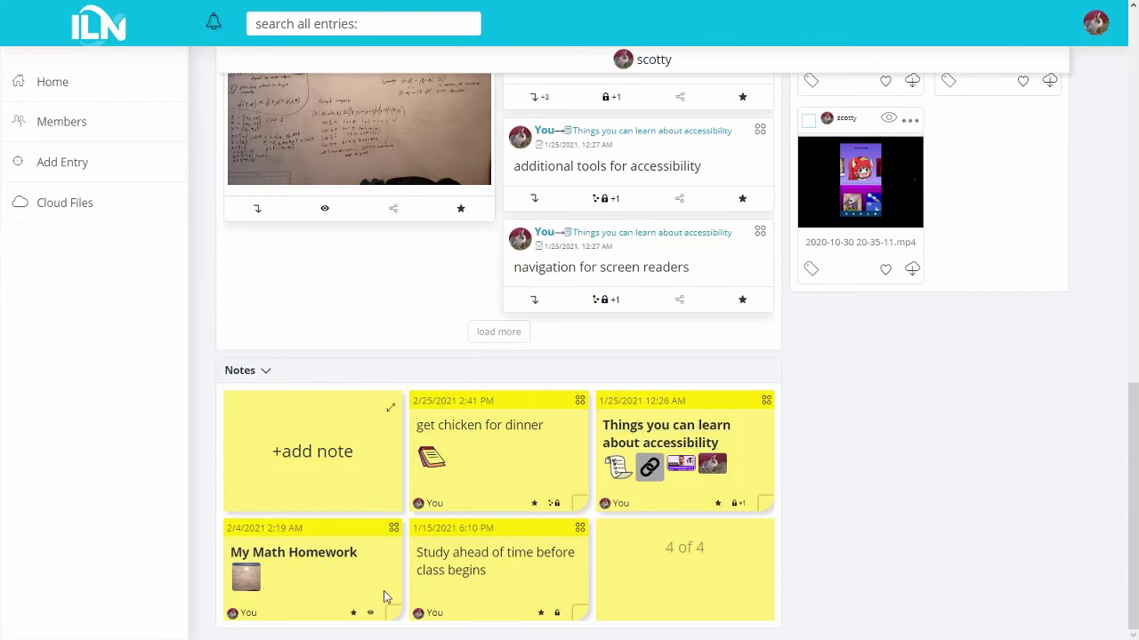
pyautogui.click(534, 503)
pyautogui.scroll(10, 275, 513)
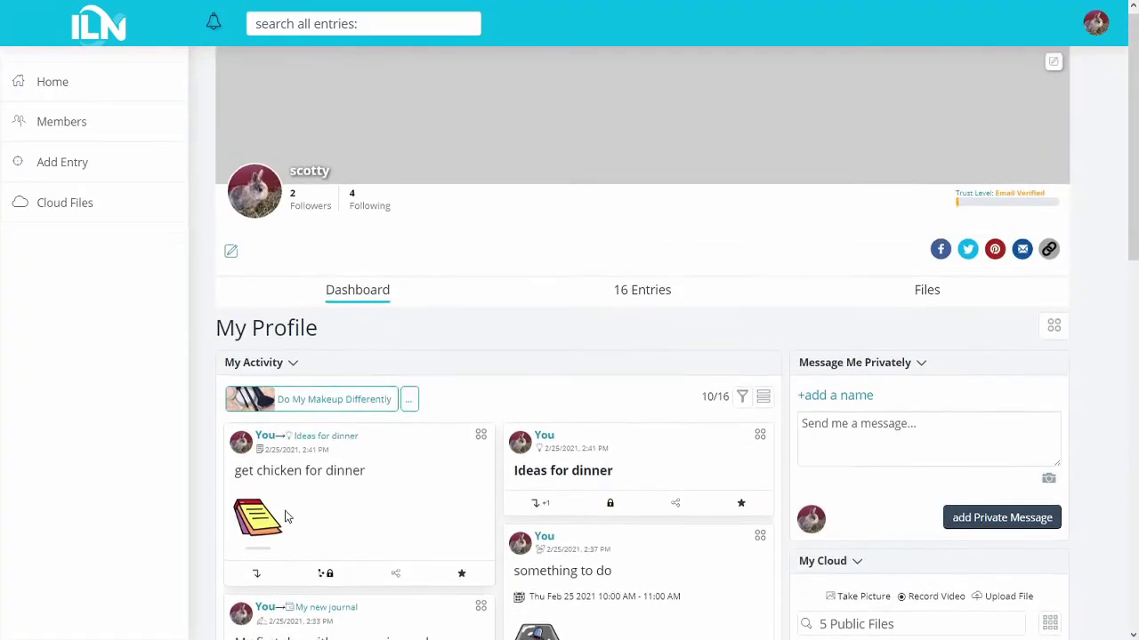
# - Create a new unnamed private journal entry containing a Notes component
pyautogui.click(141, 170)
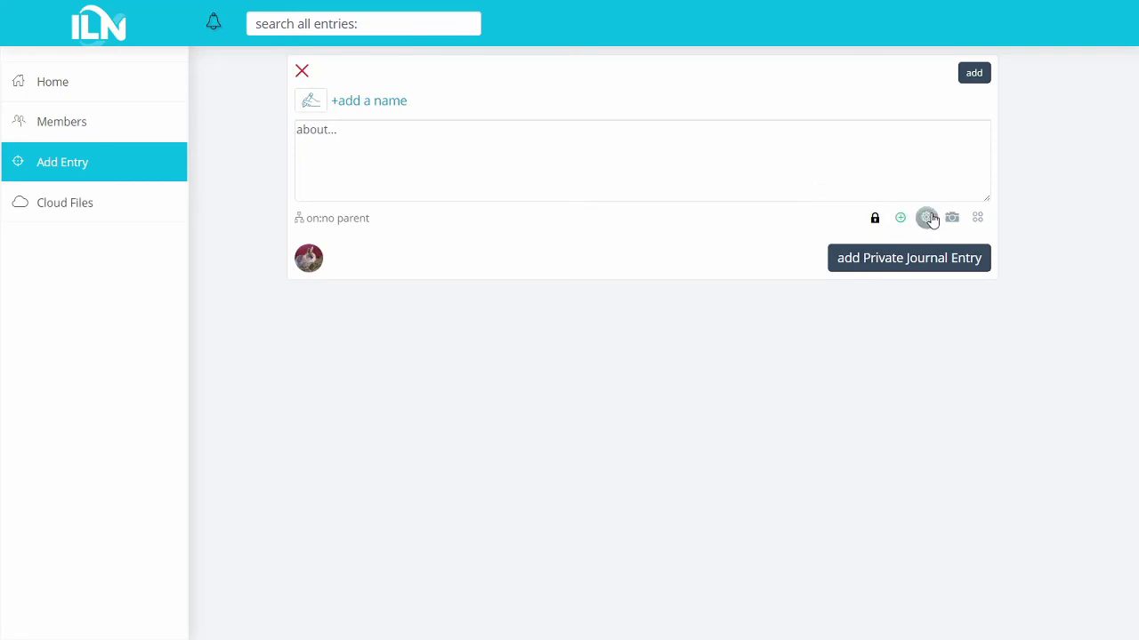
pyautogui.click(929, 219)
pyautogui.click(929, 234)
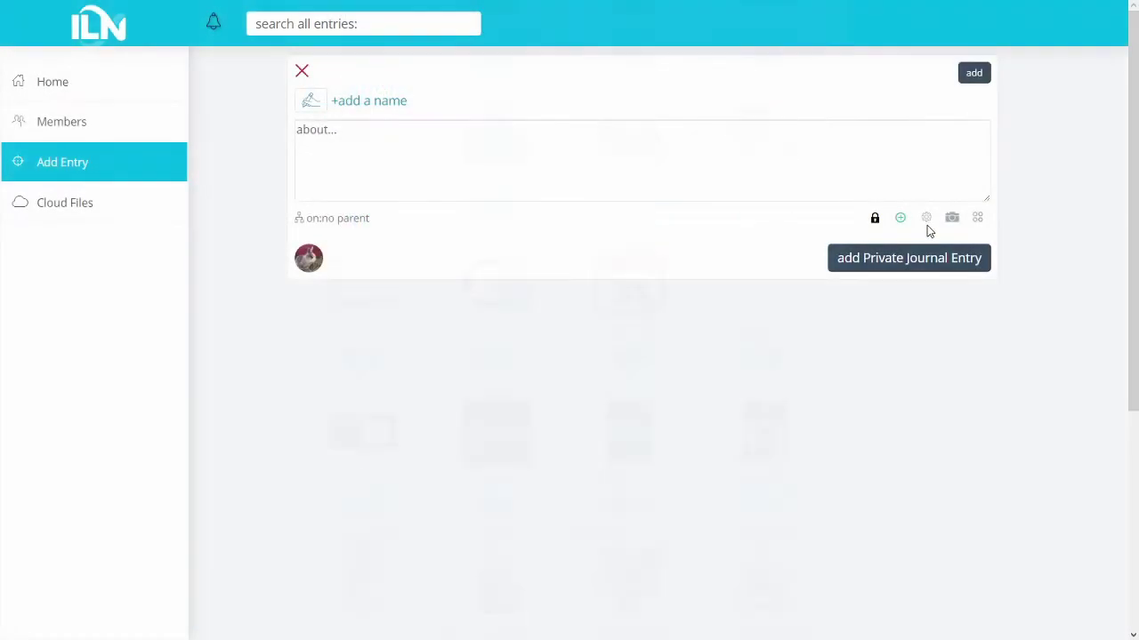
pyautogui.click(927, 220)
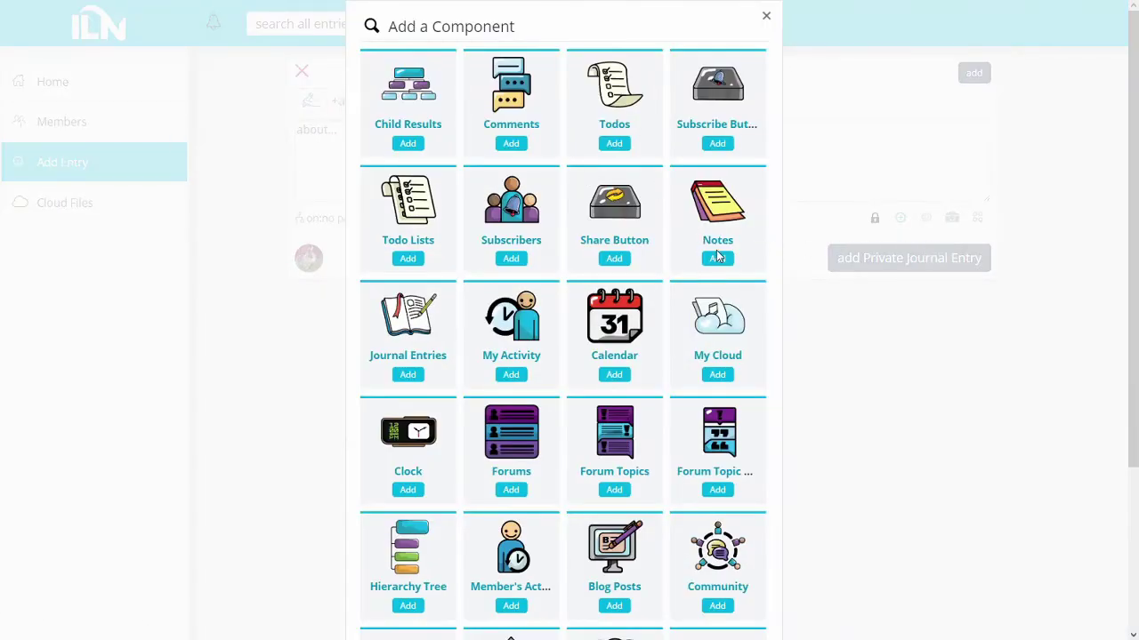
pyautogui.scroll(-3, 563, 194)
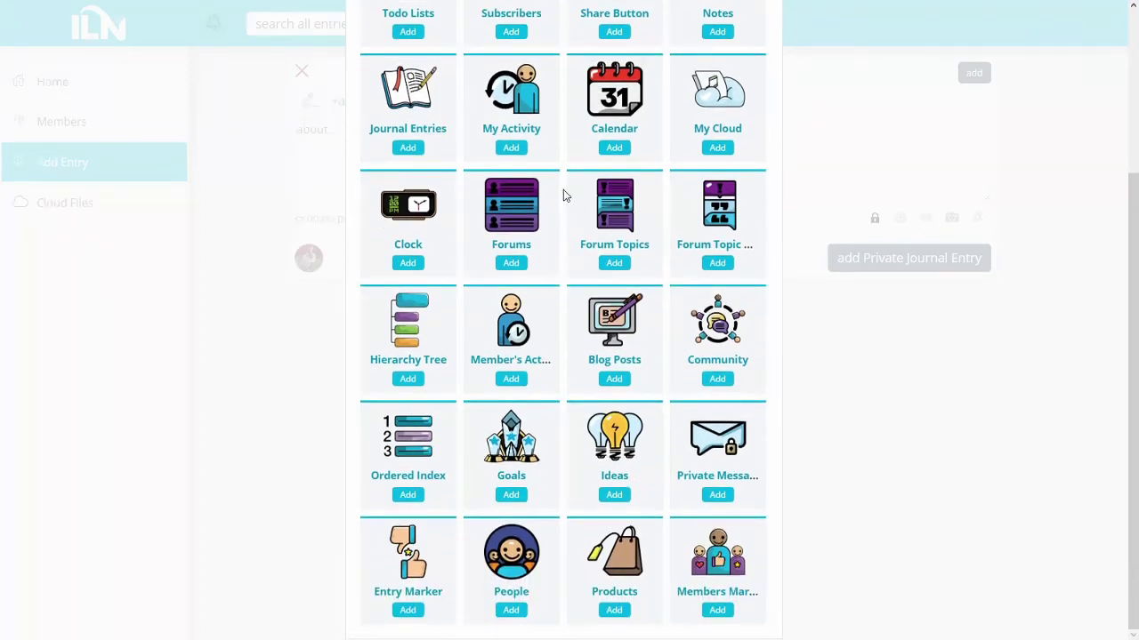
pyautogui.scroll(2, 563, 194)
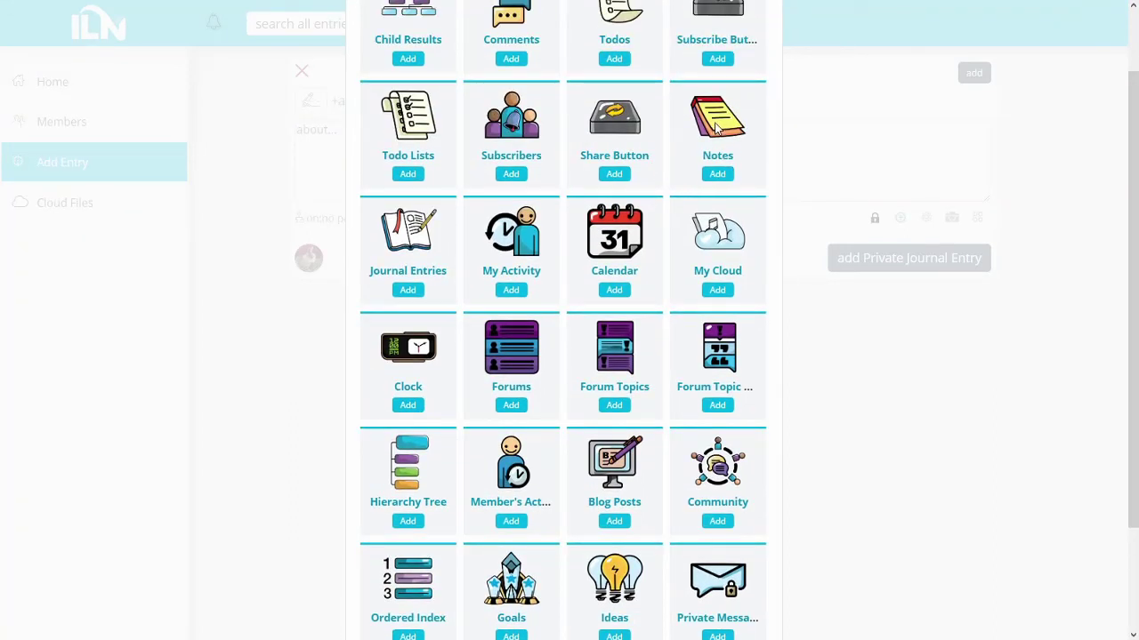
pyautogui.click(718, 175)
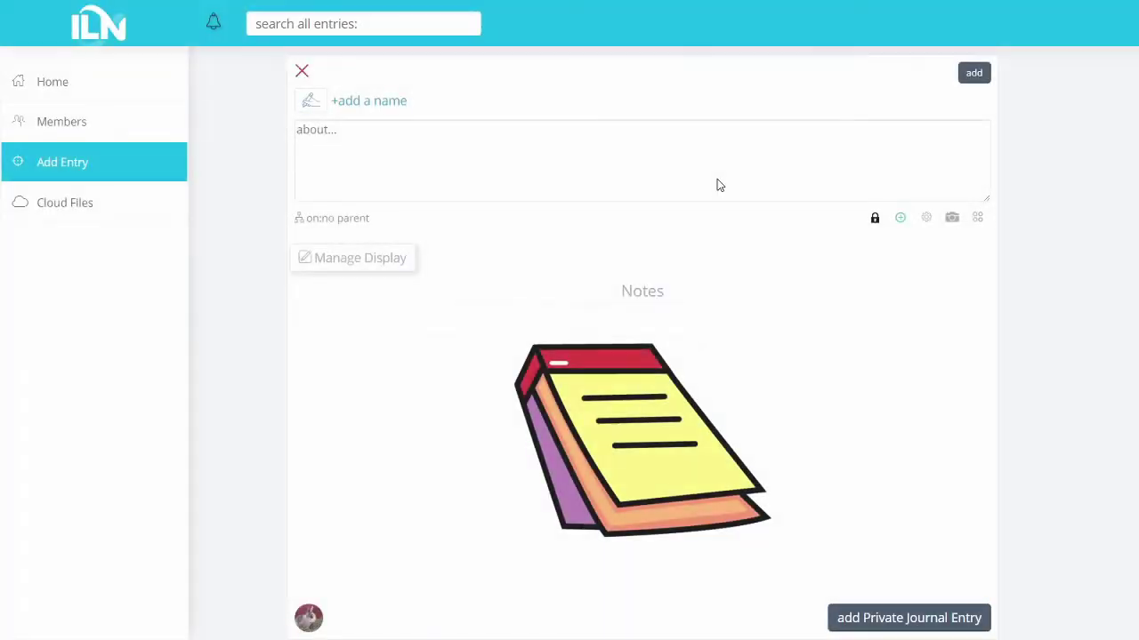
pyautogui.click(971, 74)
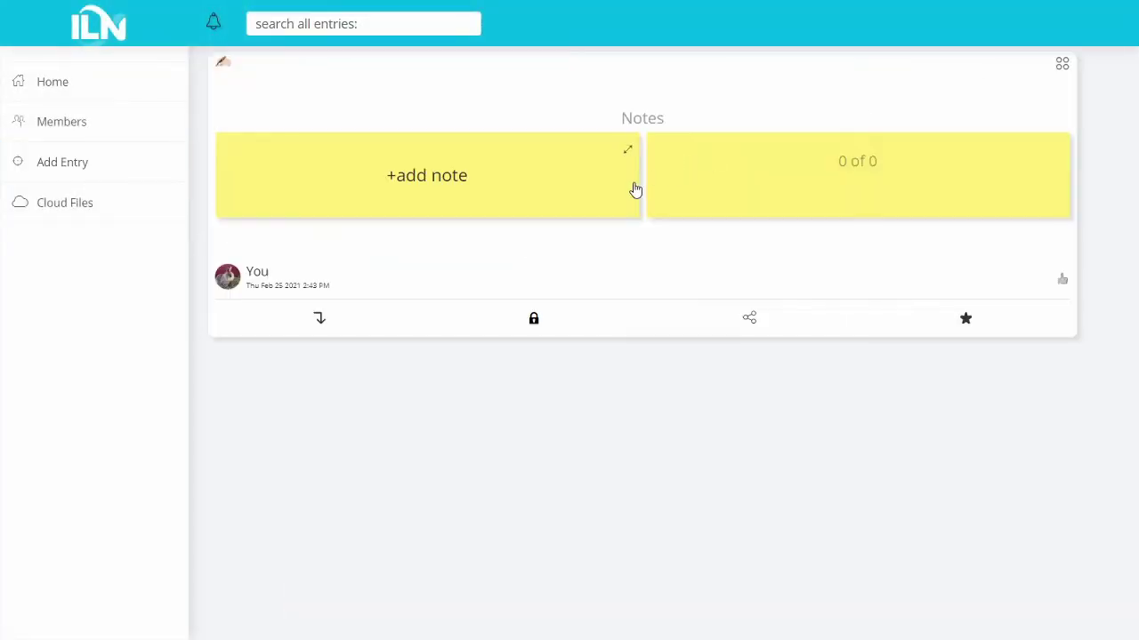
# - Add a note reading "new note here" in the entry's Notes component and expand the entry's child entries
pyautogui.click(549, 171)
pyautogui.write('note')
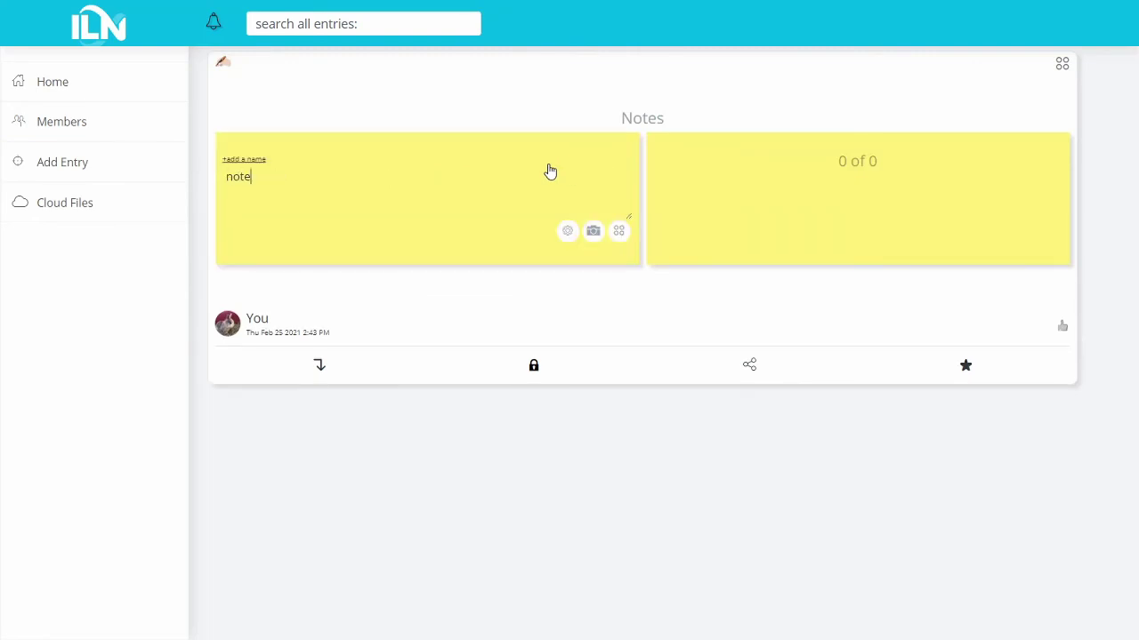
pyautogui.write('w note here')
pyautogui.press('Return')
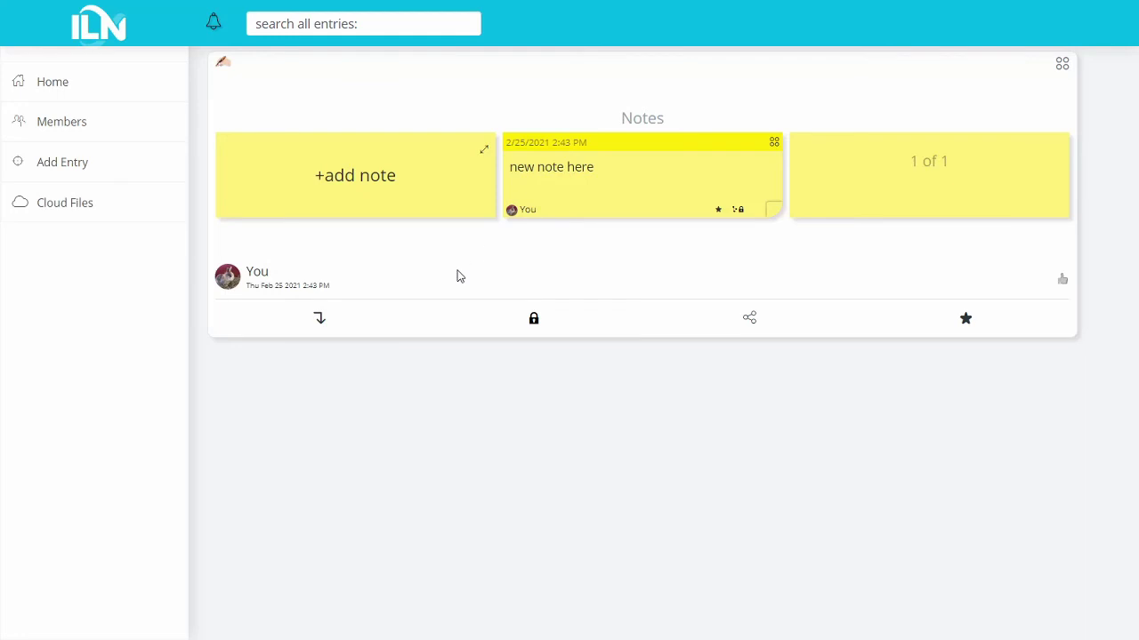
pyautogui.click(320, 320)
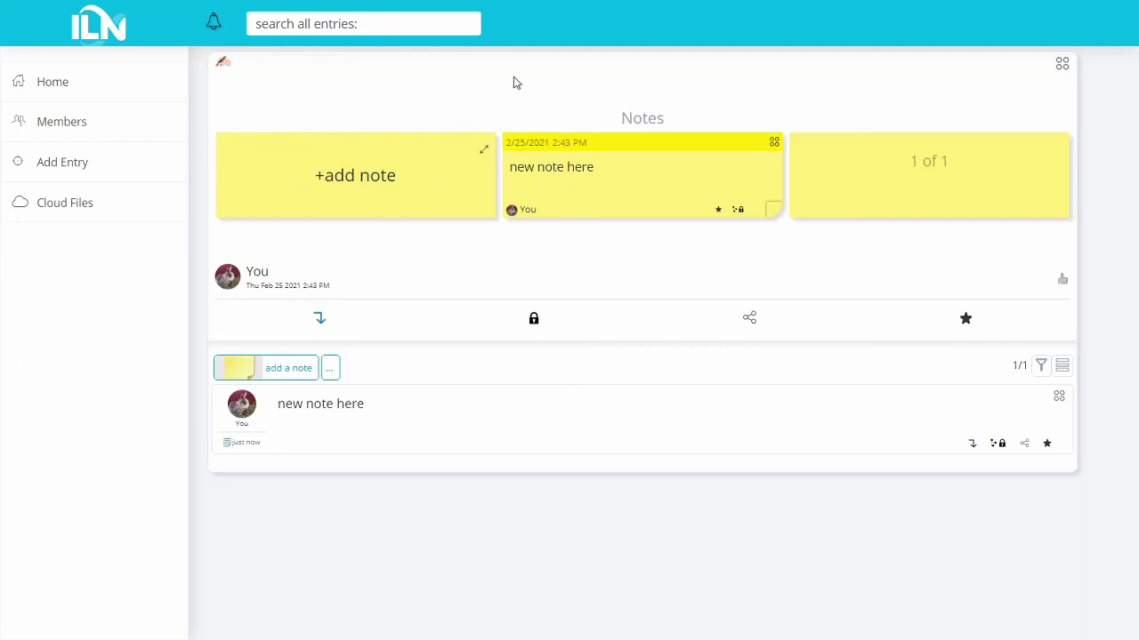
# - Return to the home page, open the "new note here" note from the School Dashboard, and go to its parent journal entry
pyautogui.click(170, 104)
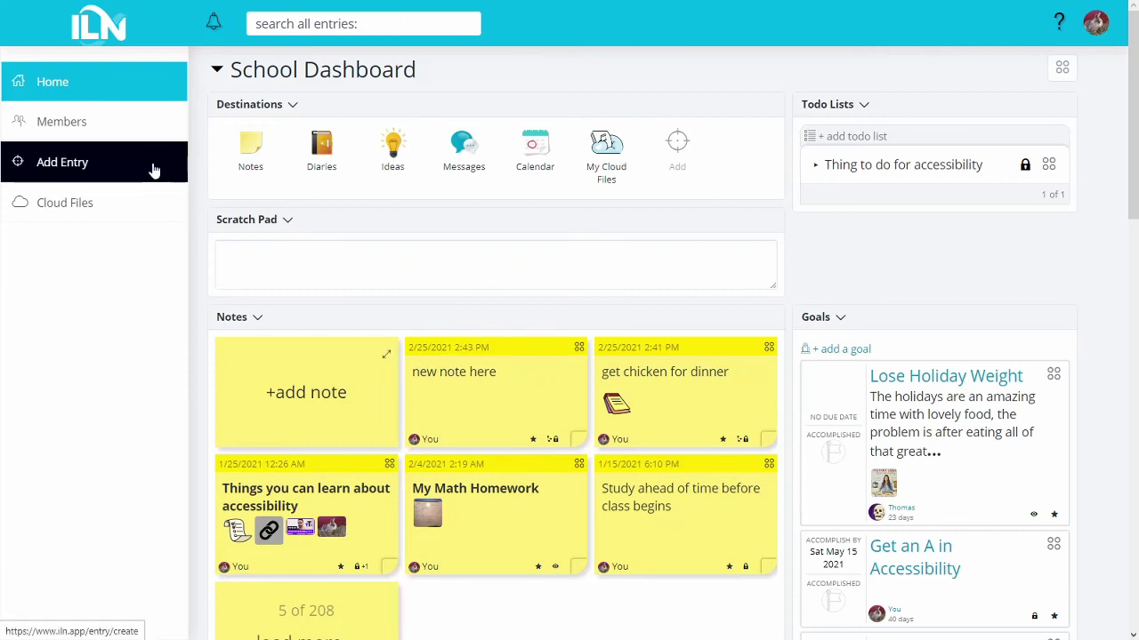
pyautogui.click(448, 360)
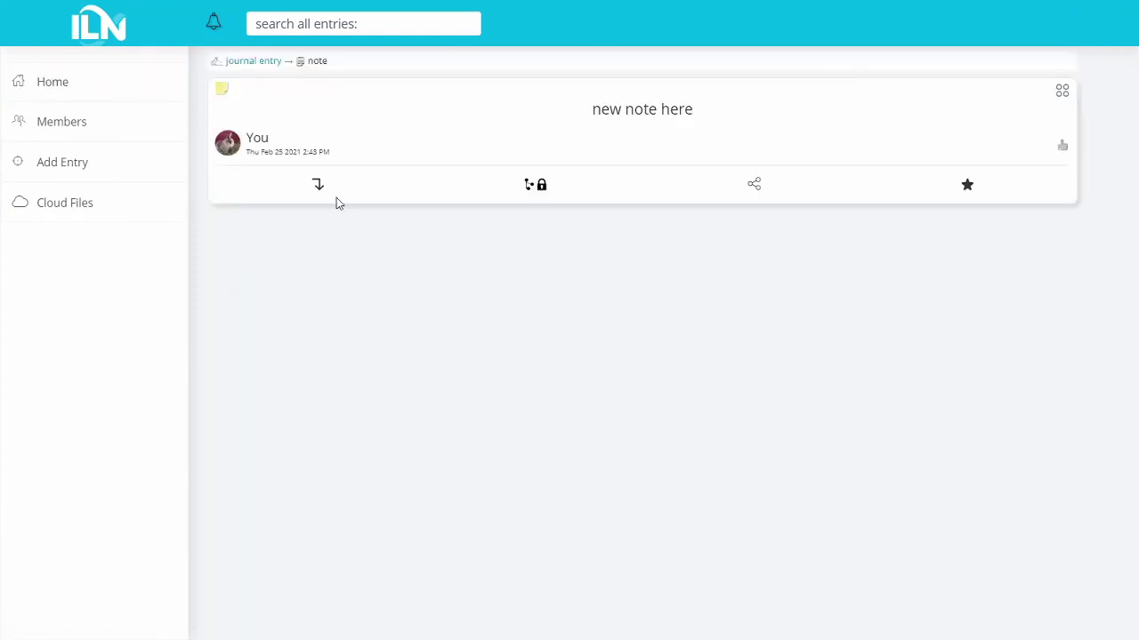
pyautogui.click(257, 64)
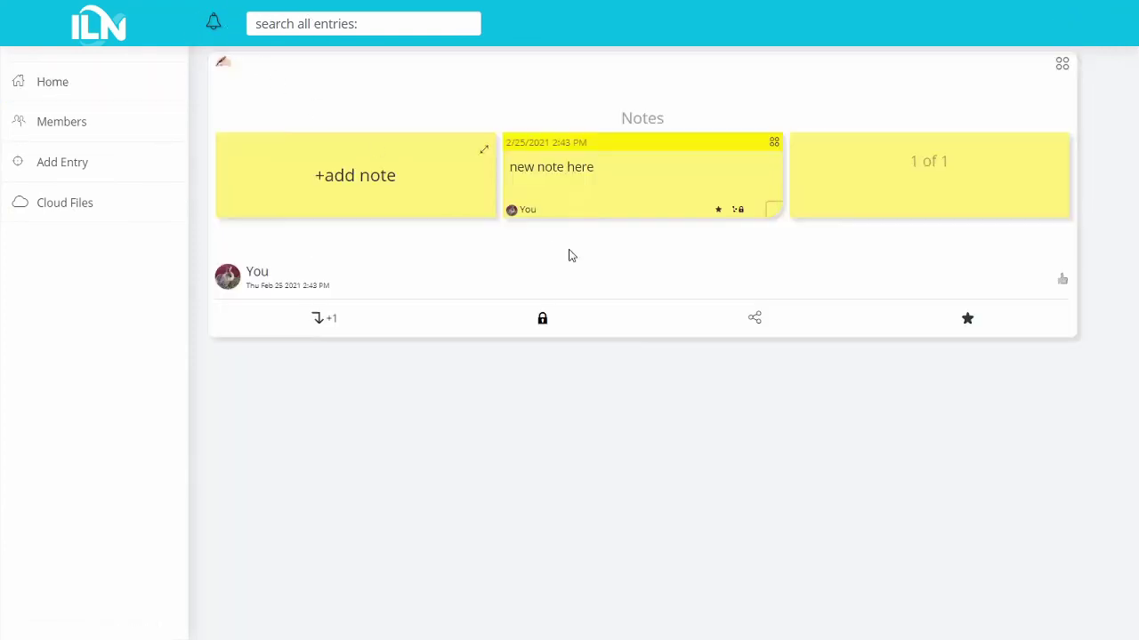
# - Open the parent journal entry for editing and remove its Notes component
pyautogui.click(1061, 63)
pyautogui.click(1009, 141)
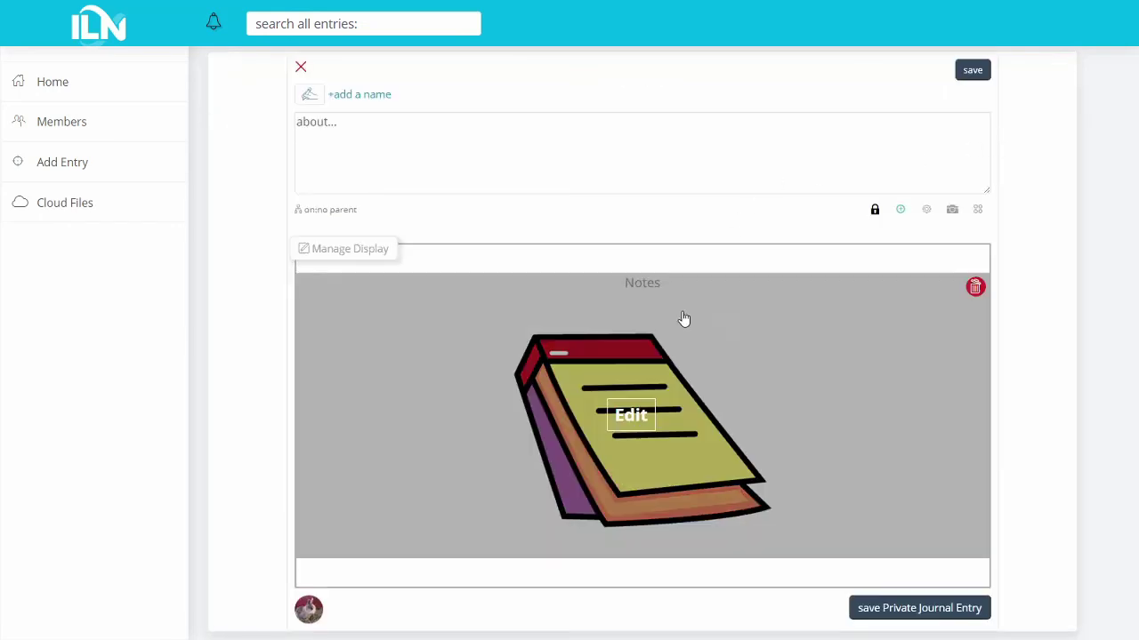
pyautogui.moveTo(976, 292)
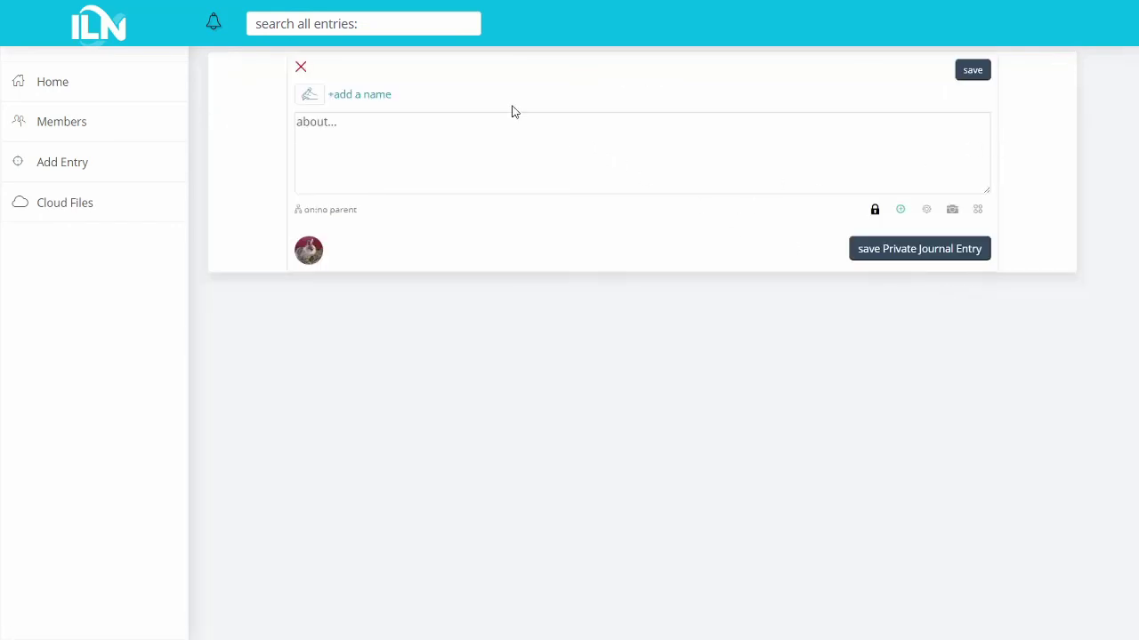
# - Name the entry "My Forums", change its type to Page, and save it as a private page
pyautogui.click(470, 96)
pyautogui.write('My Forums')
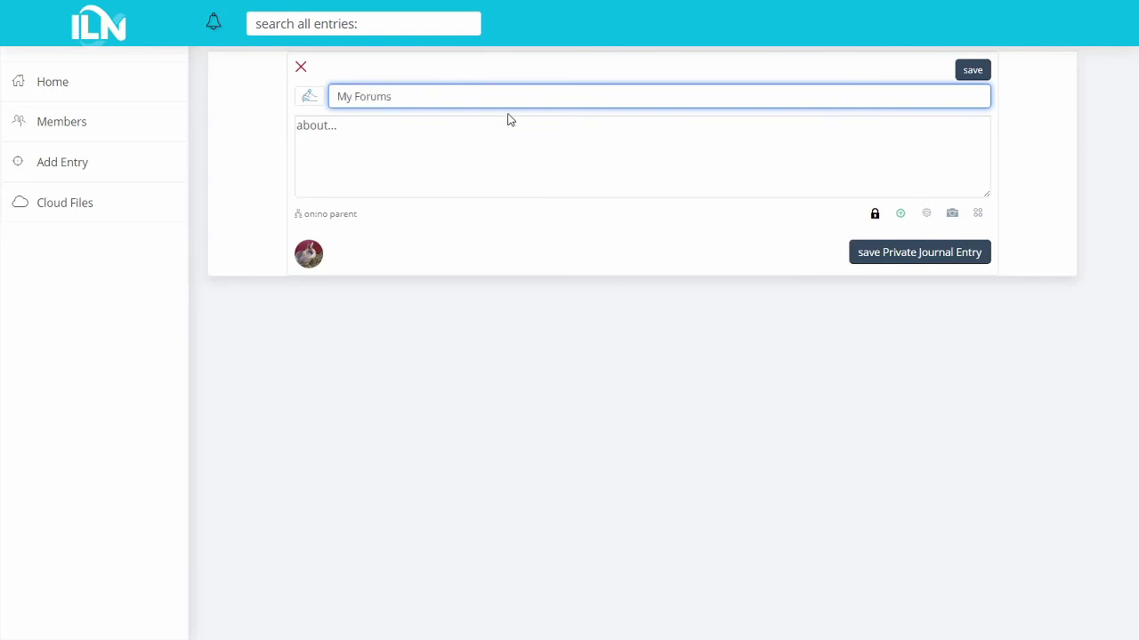
pyautogui.click(307, 96)
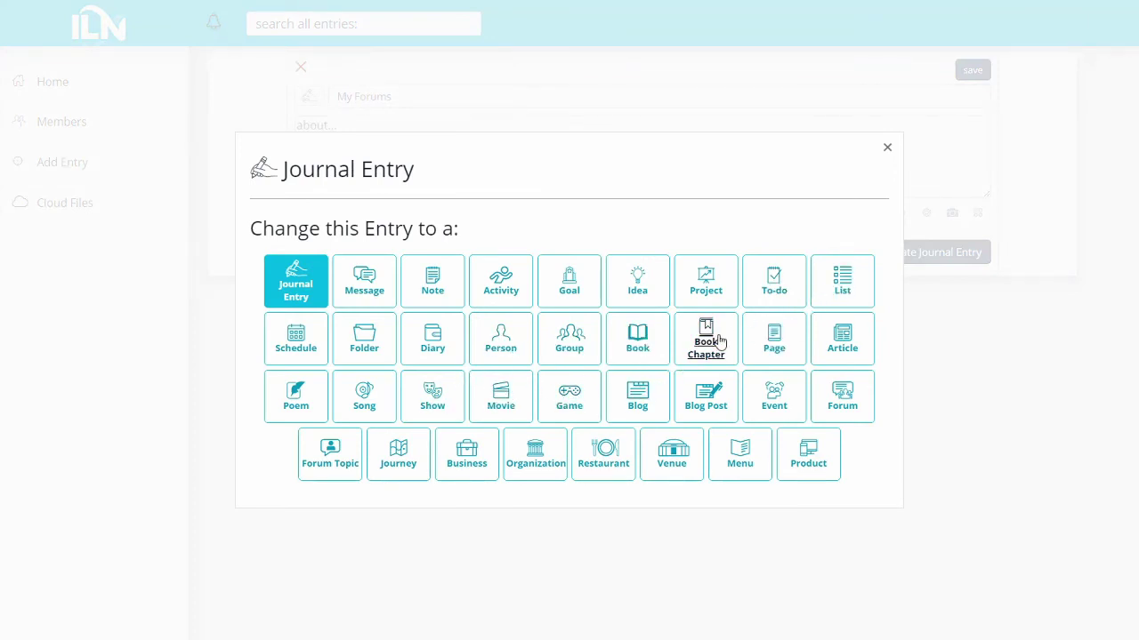
pyautogui.click(711, 289)
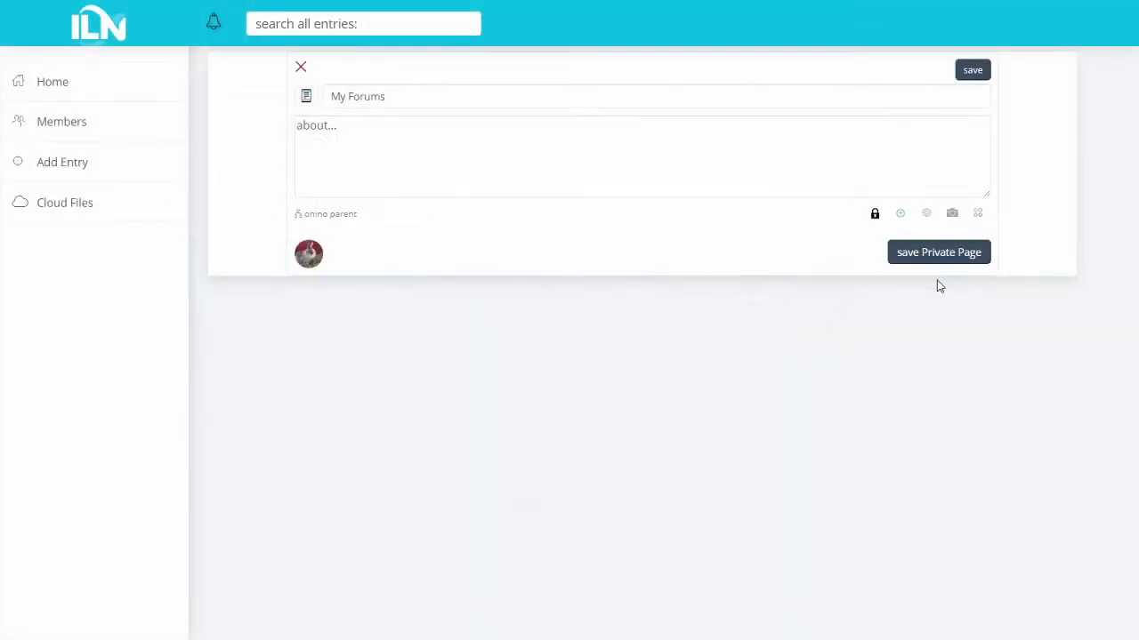
pyautogui.click(939, 255)
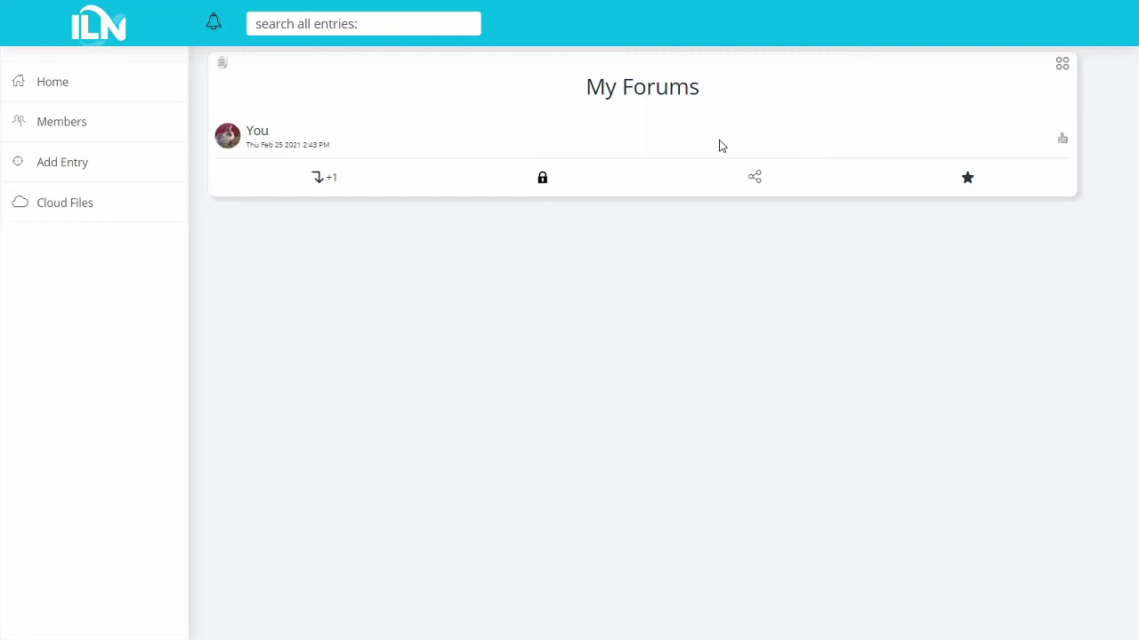
# - Edit the My Forums page to add a Forums component and save the page
pyautogui.click(1064, 67)
pyautogui.click(1012, 147)
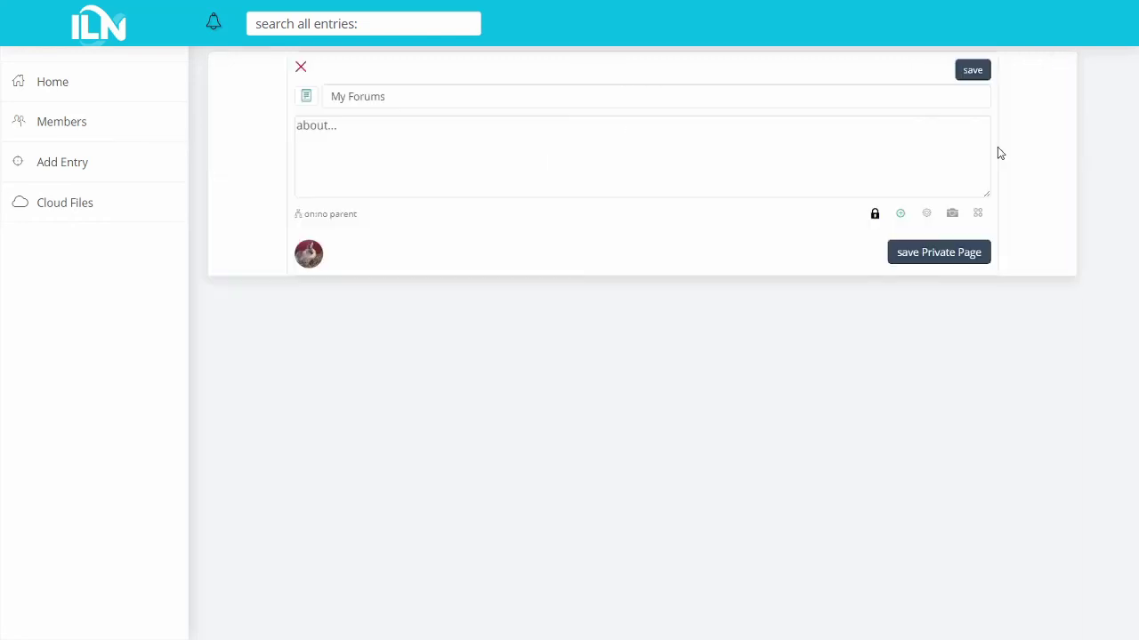
pyautogui.click(924, 219)
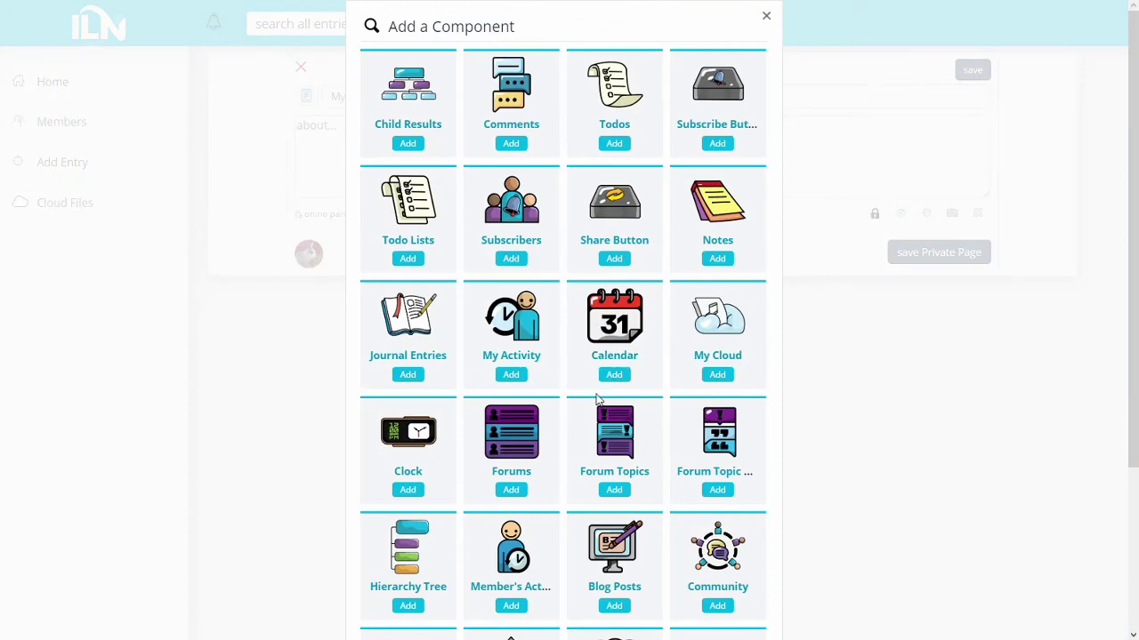
pyautogui.click(511, 492)
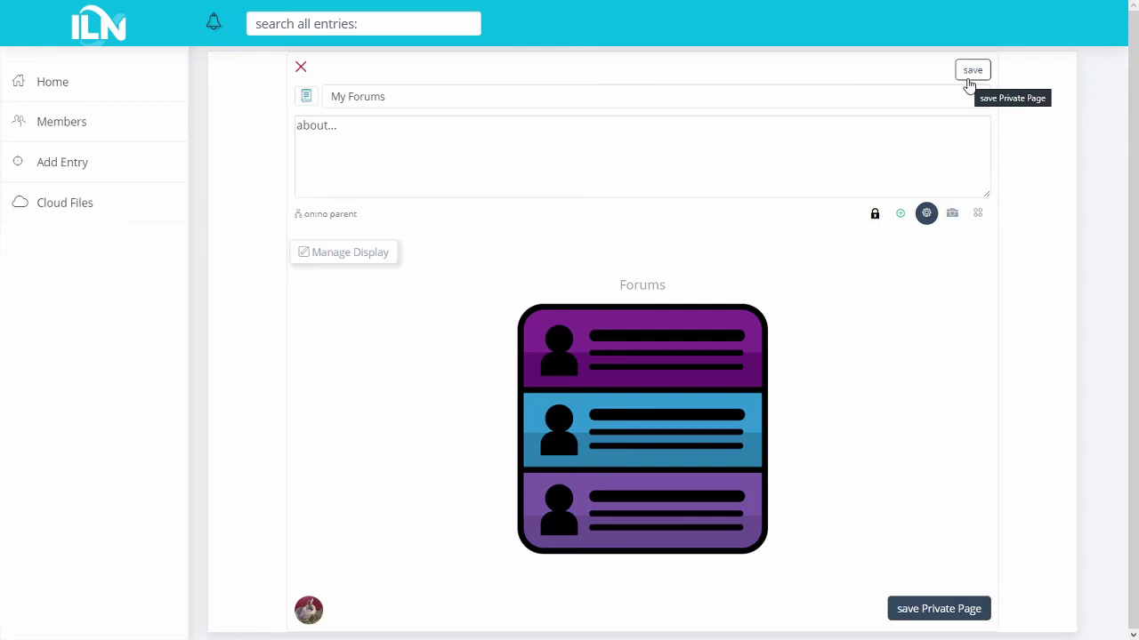
pyautogui.click(970, 80)
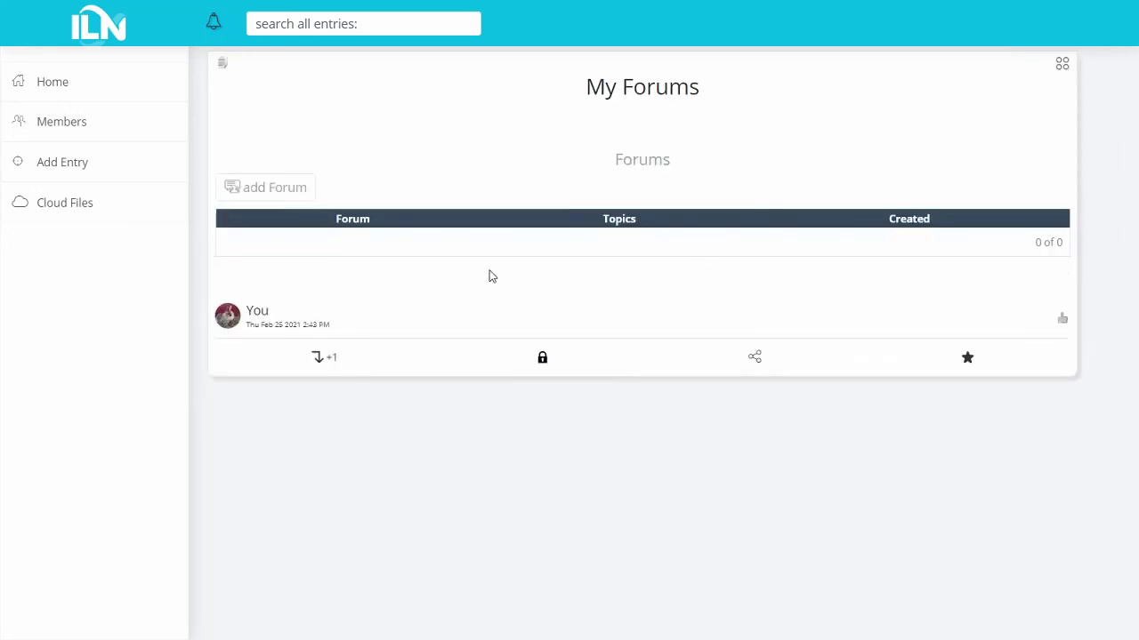
# - Add a forum named "Car Lovers" with the description "Post about cars" to the My Forums page
pyautogui.click(269, 187)
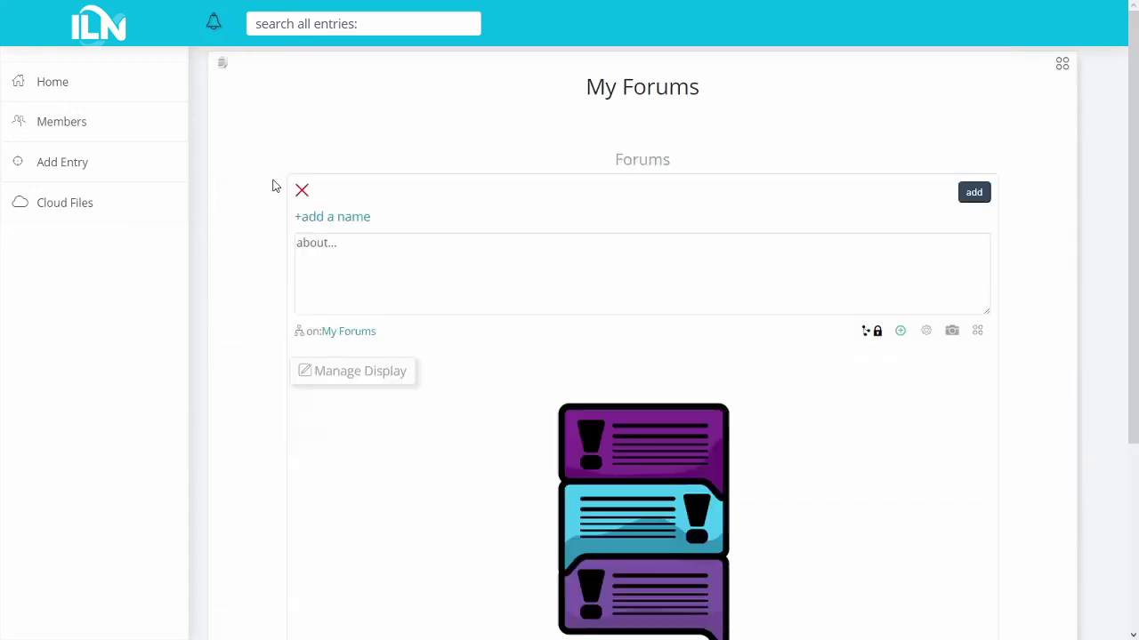
pyautogui.click(312, 222)
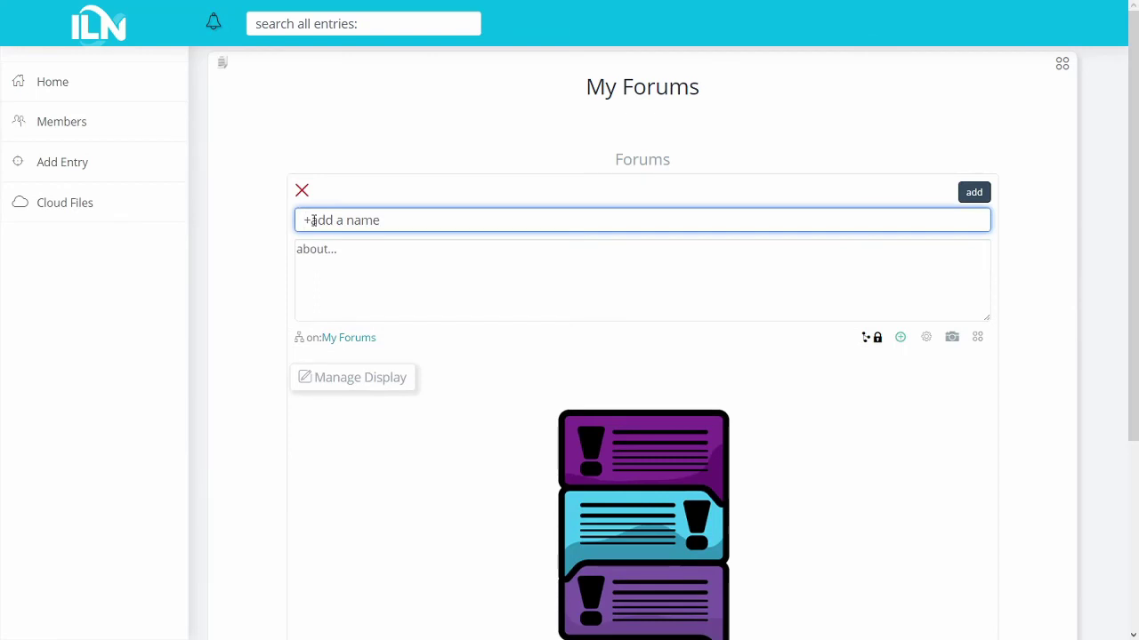
pyautogui.write('Car Enthusiast')
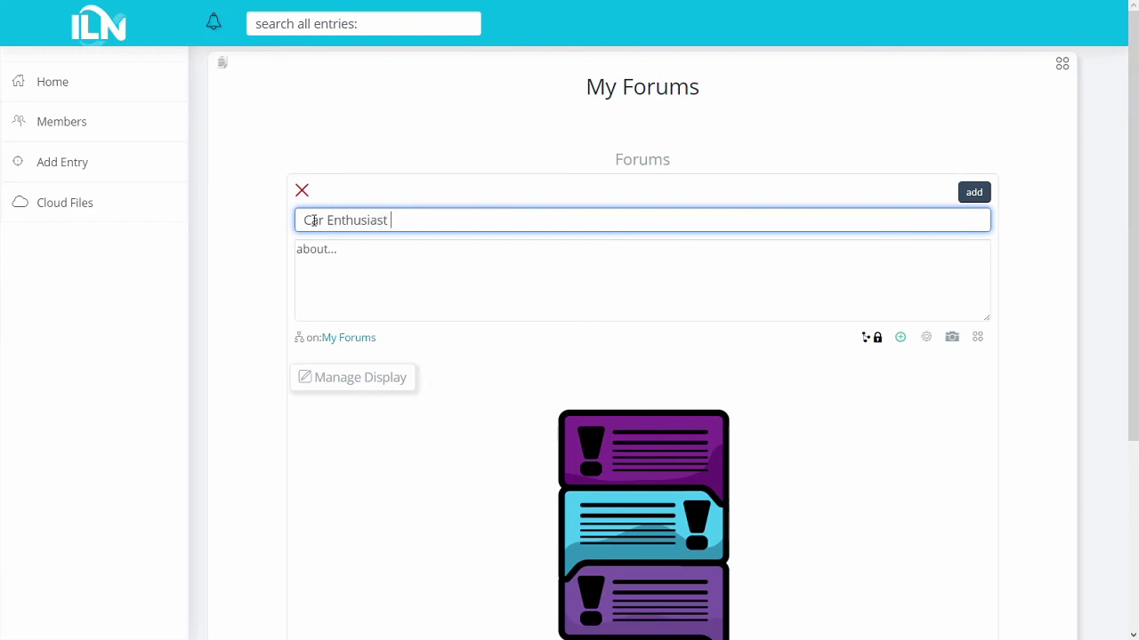
pyautogui.press('BackSpace')
pyautogui.doubleClick(375, 221)
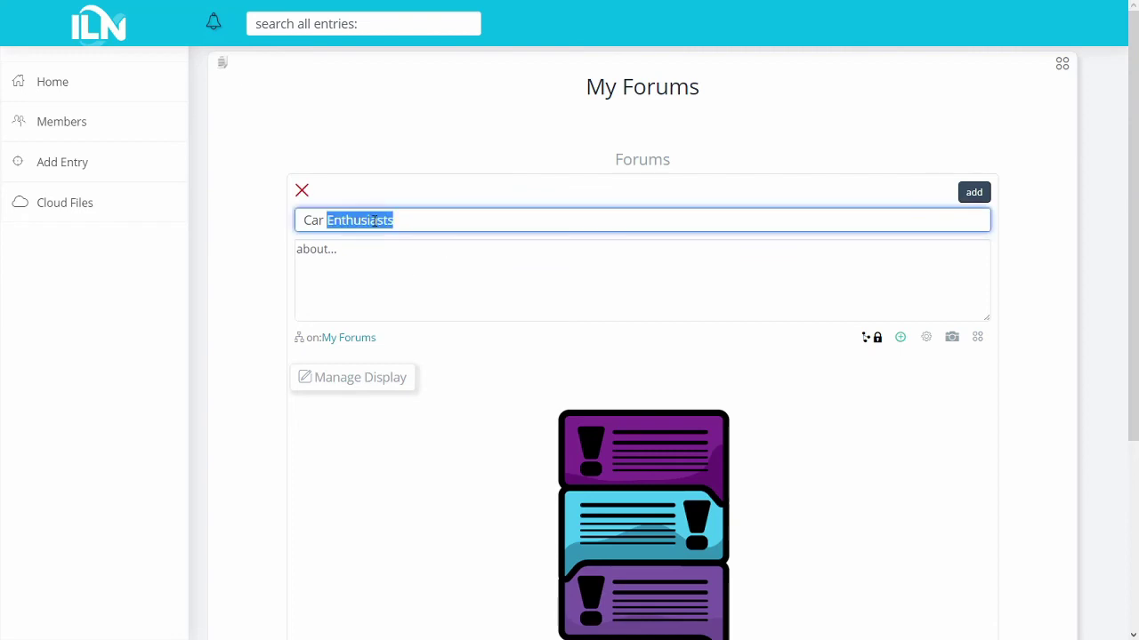
pyautogui.write('Lovers')
pyautogui.click(410, 184)
pyautogui.click(430, 289)
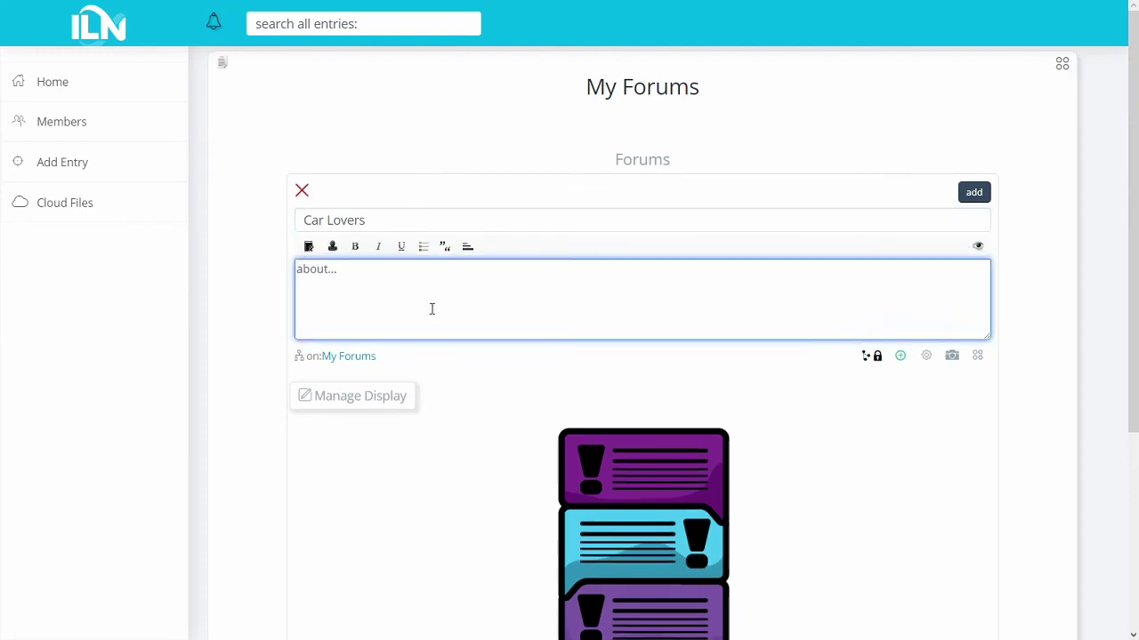
pyautogui.write('Post bou')
pyautogui.write(' about cars')
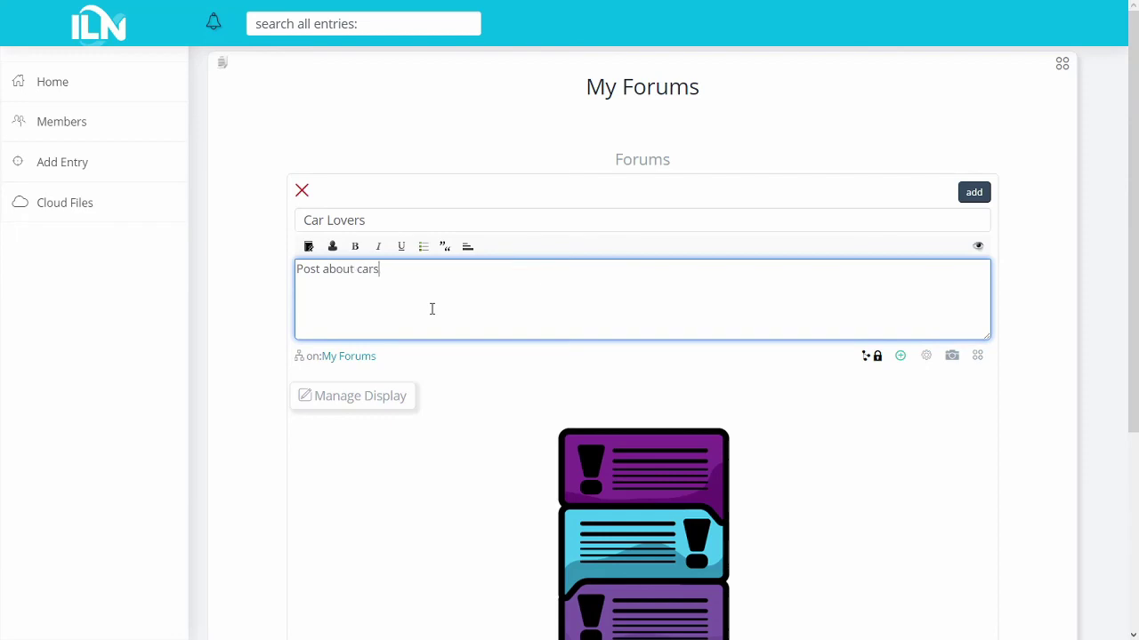
pyautogui.click(986, 192)
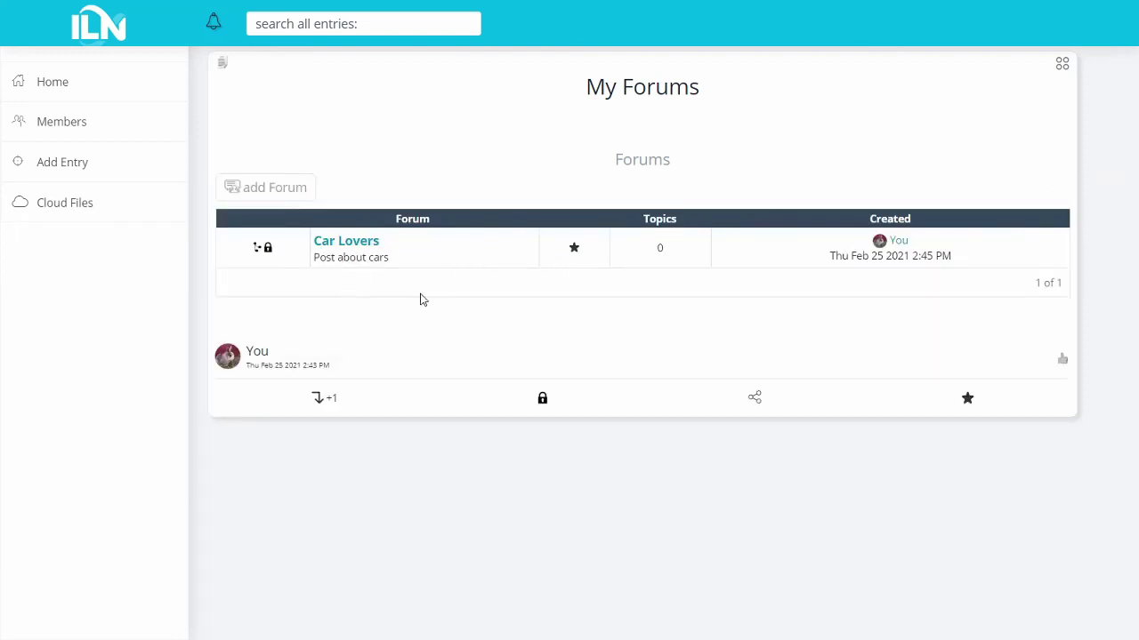
# - Open the Car Lovers forum and add a topic named "Post about your favorite Jeep"
pyautogui.click(373, 249)
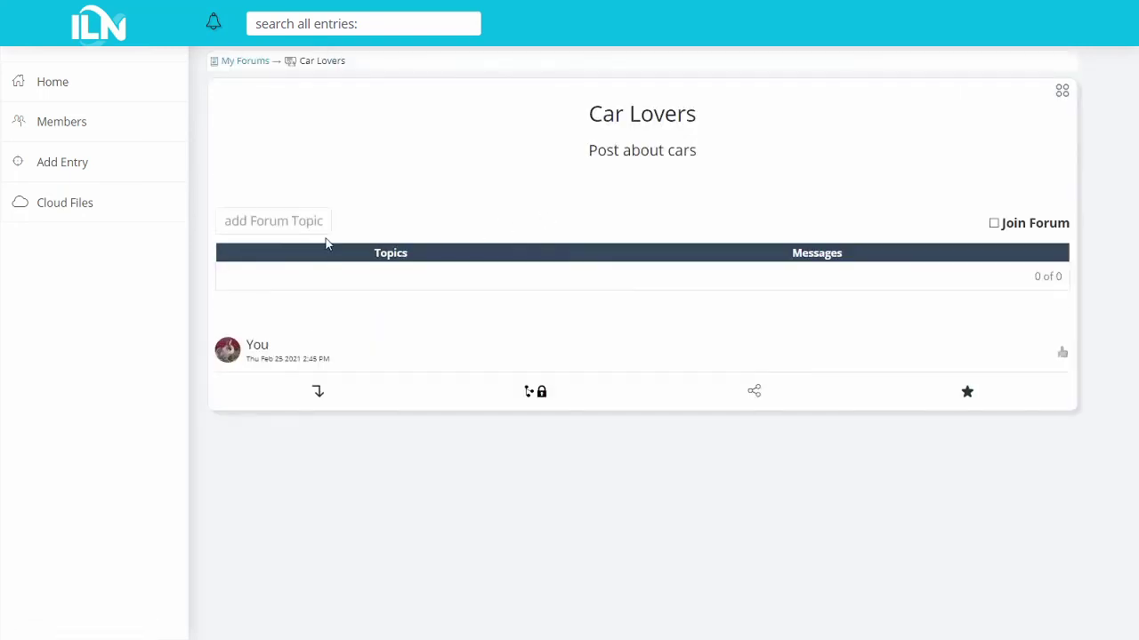
pyautogui.click(272, 231)
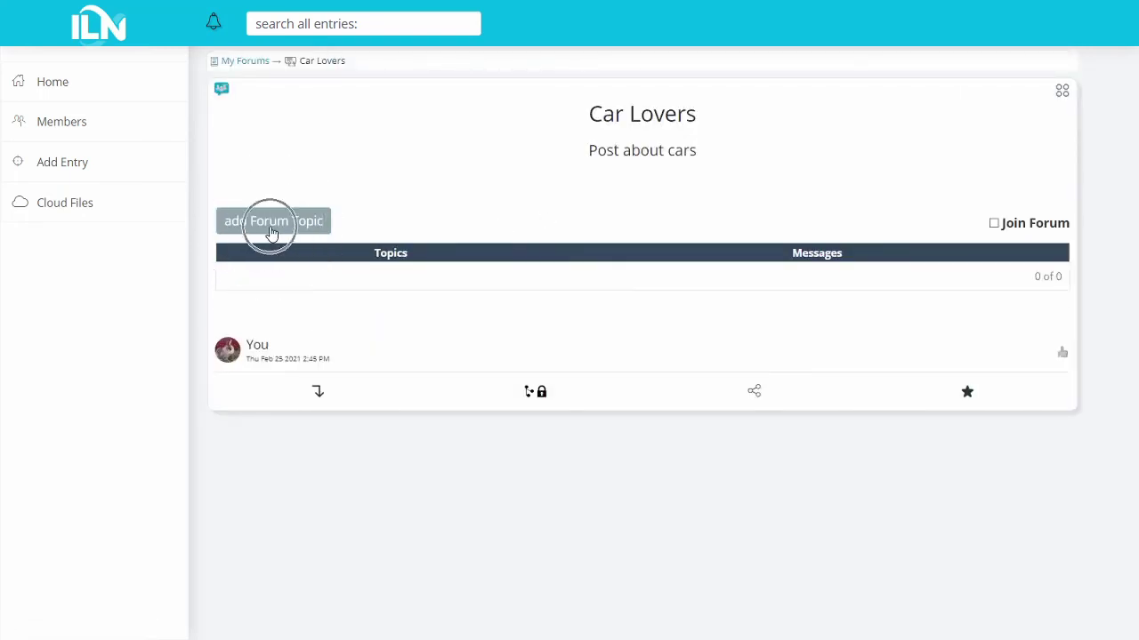
pyautogui.click(368, 254)
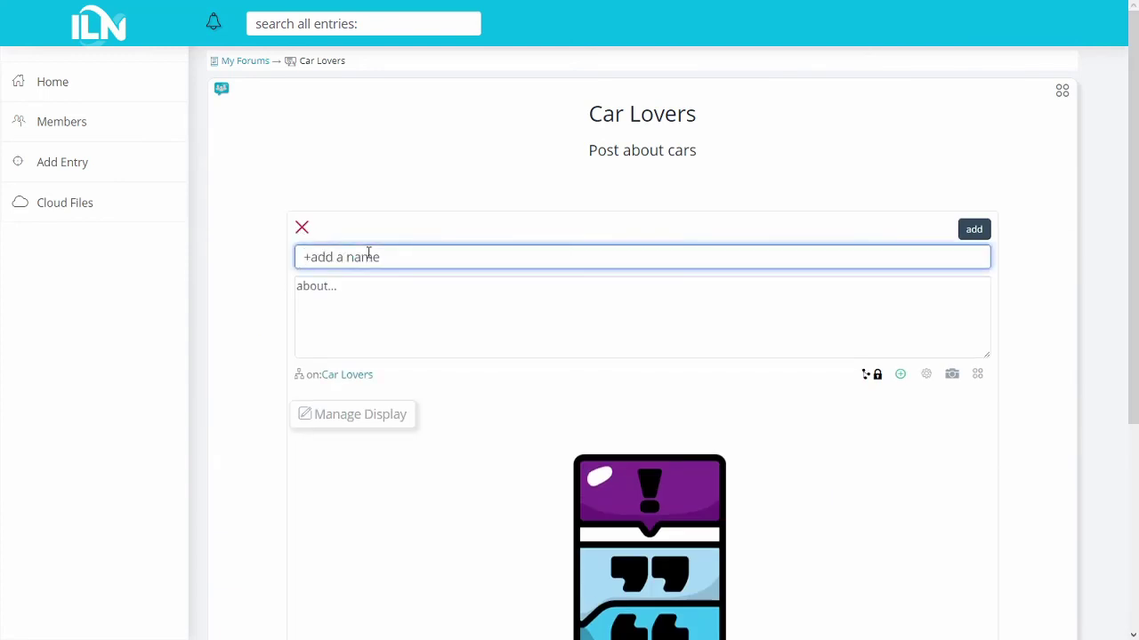
pyautogui.write('Post about your favo')
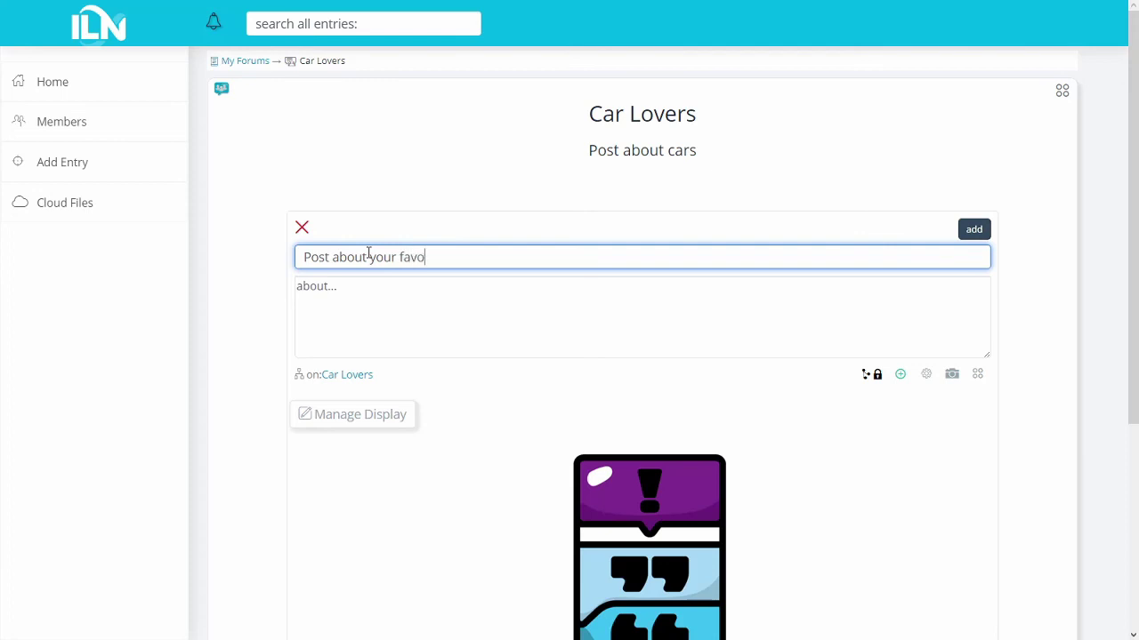
pyautogui.write('rite Jeep')
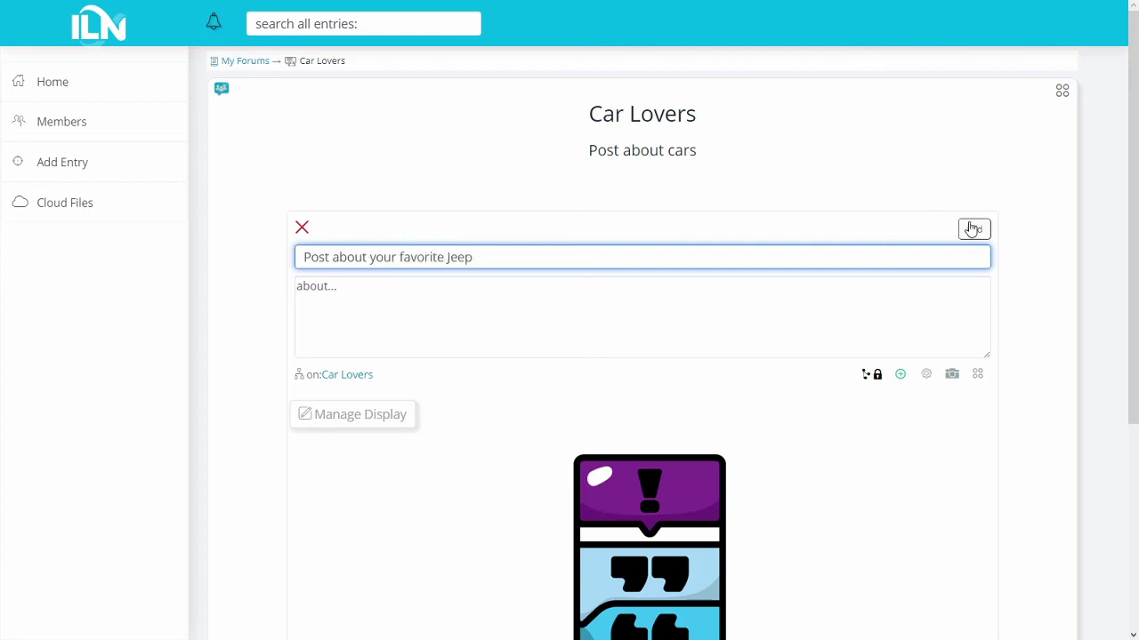
pyautogui.click(973, 229)
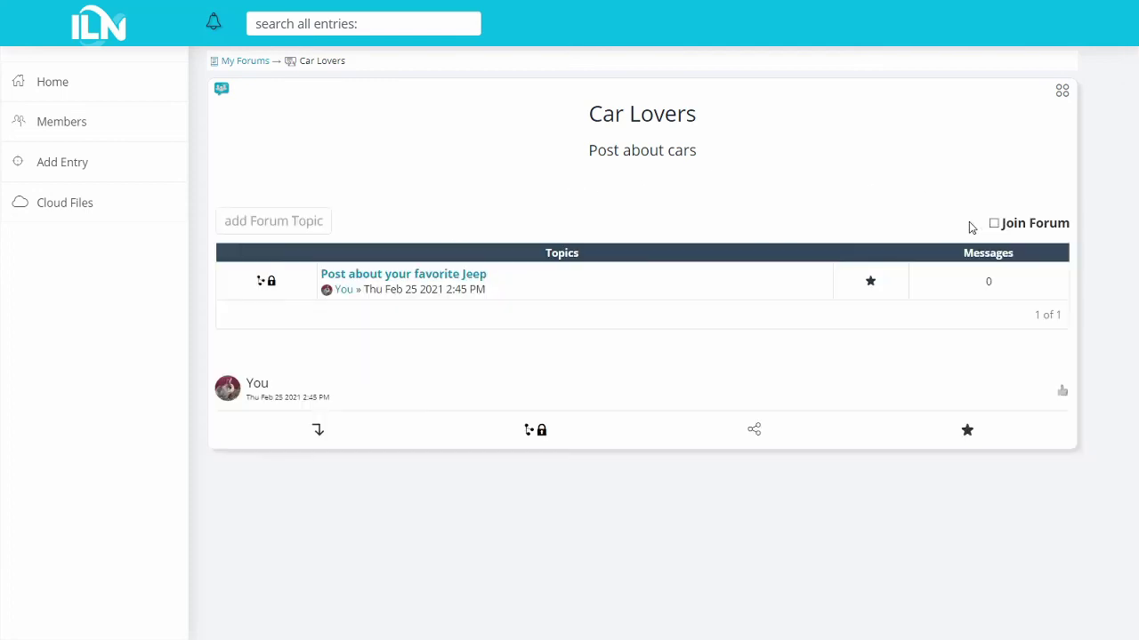
# - Open the favorite Jeep topic and post the reply "My favorite jeep is the Grand Cherokee 2004"
pyautogui.click(452, 281)
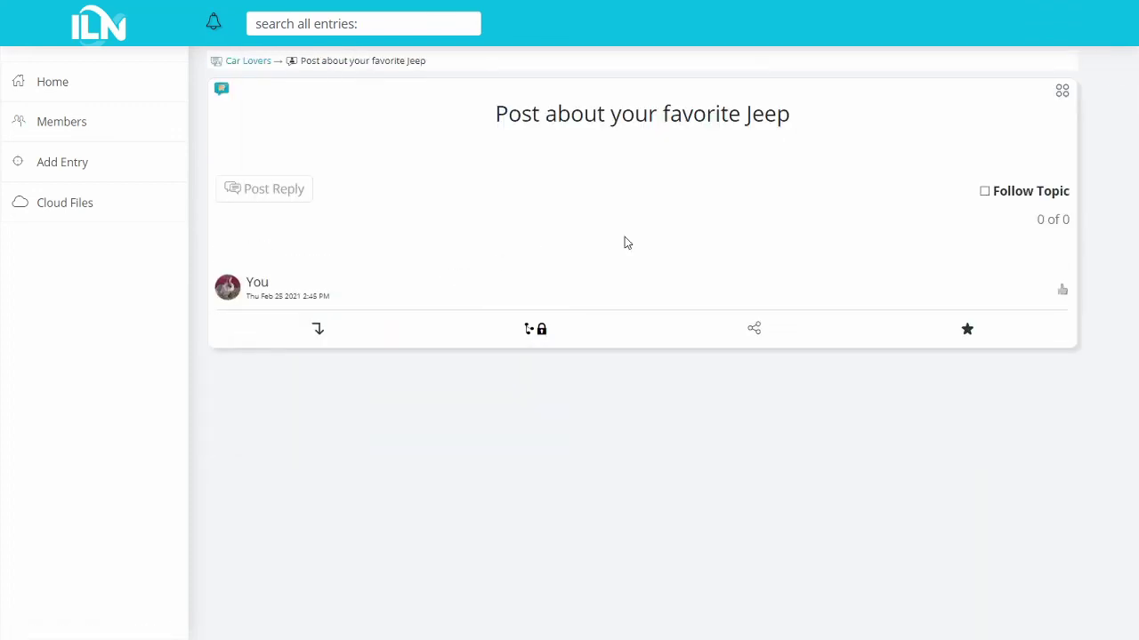
pyautogui.click(301, 200)
pyautogui.click(360, 273)
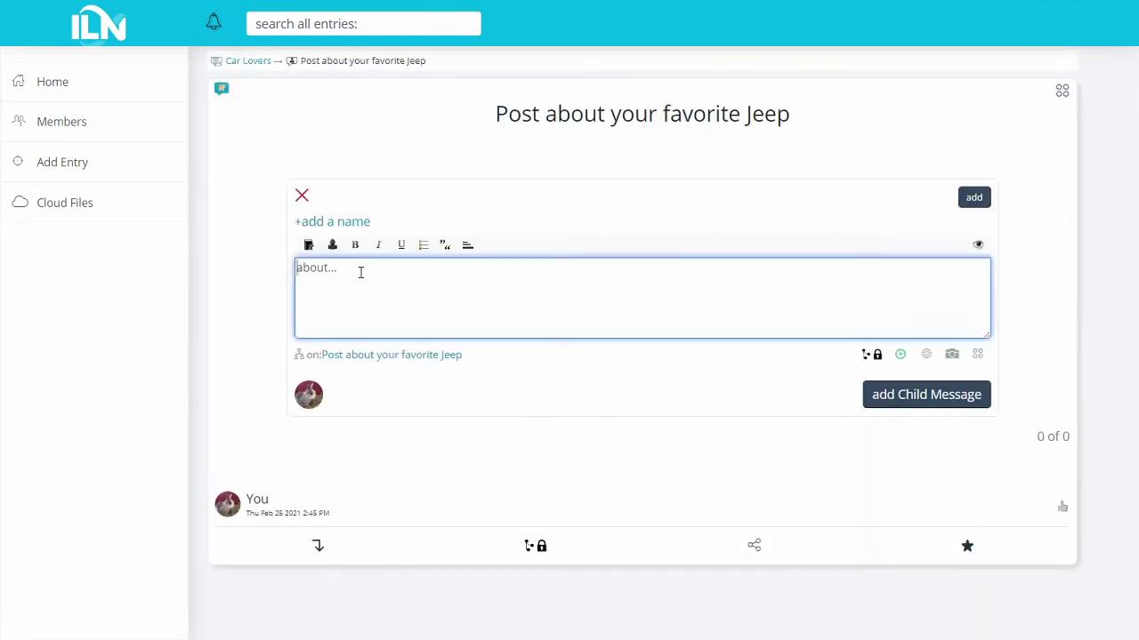
pyautogui.write('My favorite Jeep is the grand ch')
pyautogui.press('BackSpace')
pyautogui.press('BackSpace')
pyautogui.press('BackSpace')
pyautogui.press('BackSpace')
pyautogui.press('BackSpace')
pyautogui.write('Grand Cherokee')
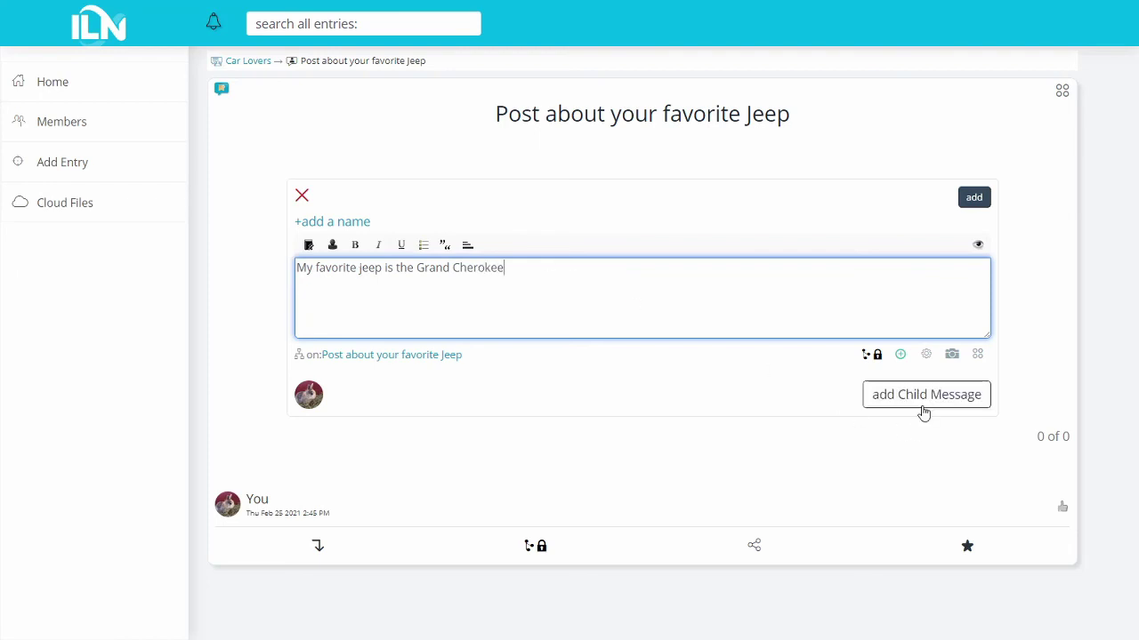
pyautogui.write('20')
pyautogui.press('BackSpace')
pyautogui.write('00')
pyautogui.click(923, 395)
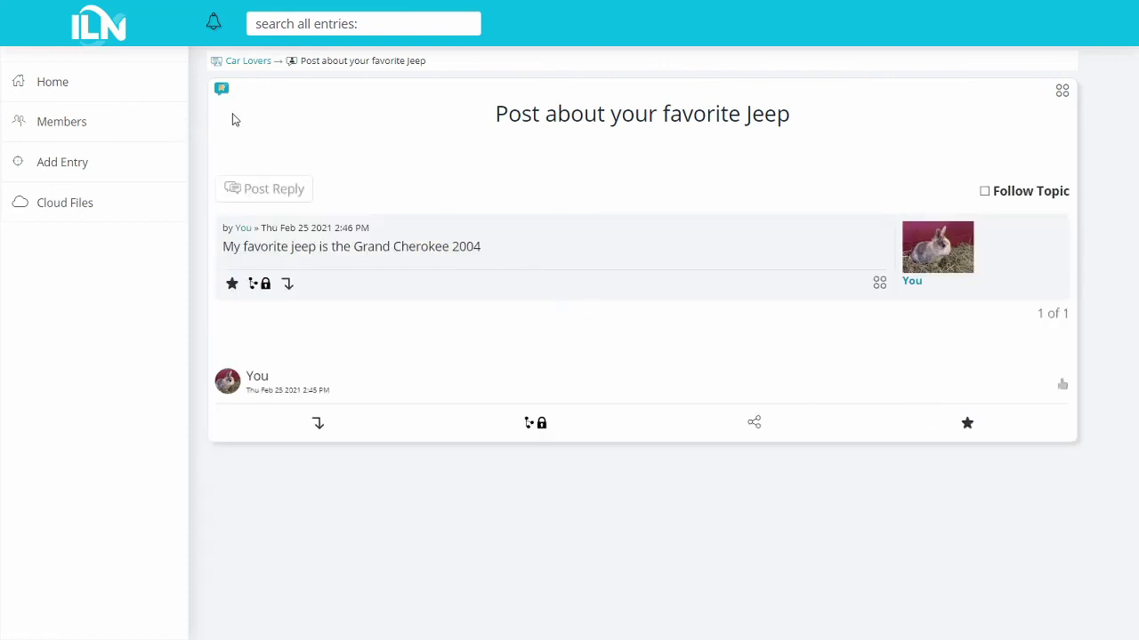
# - Go back to My Forums, review the Car Lovers forum and its Jeep topic, and return to My Forums
pyautogui.click(253, 63)
pyautogui.click(253, 62)
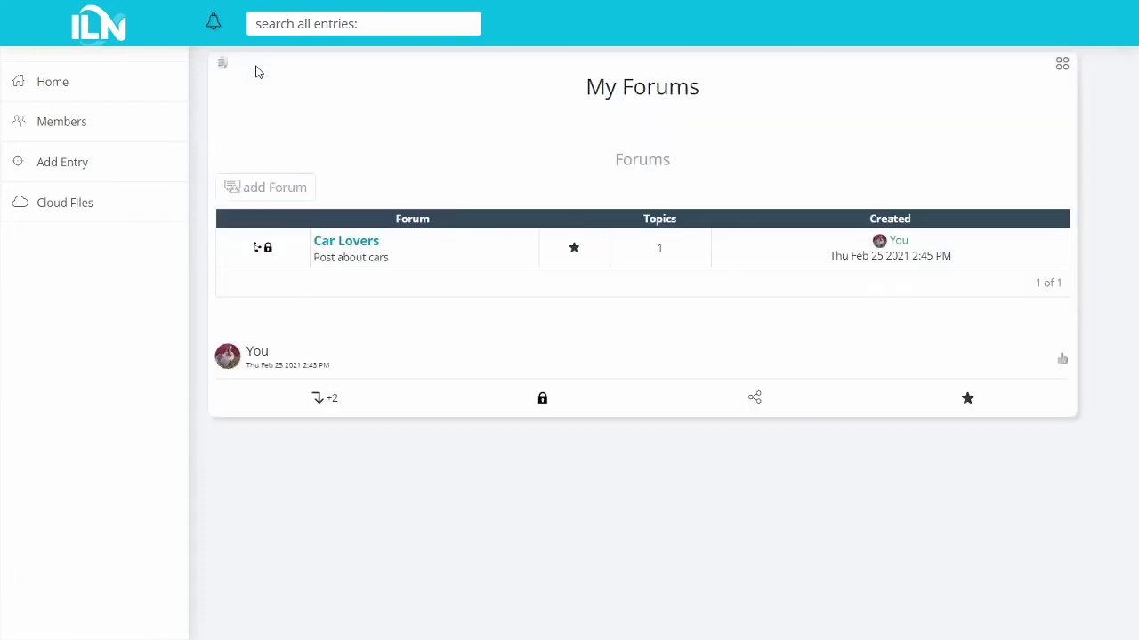
pyautogui.click(353, 249)
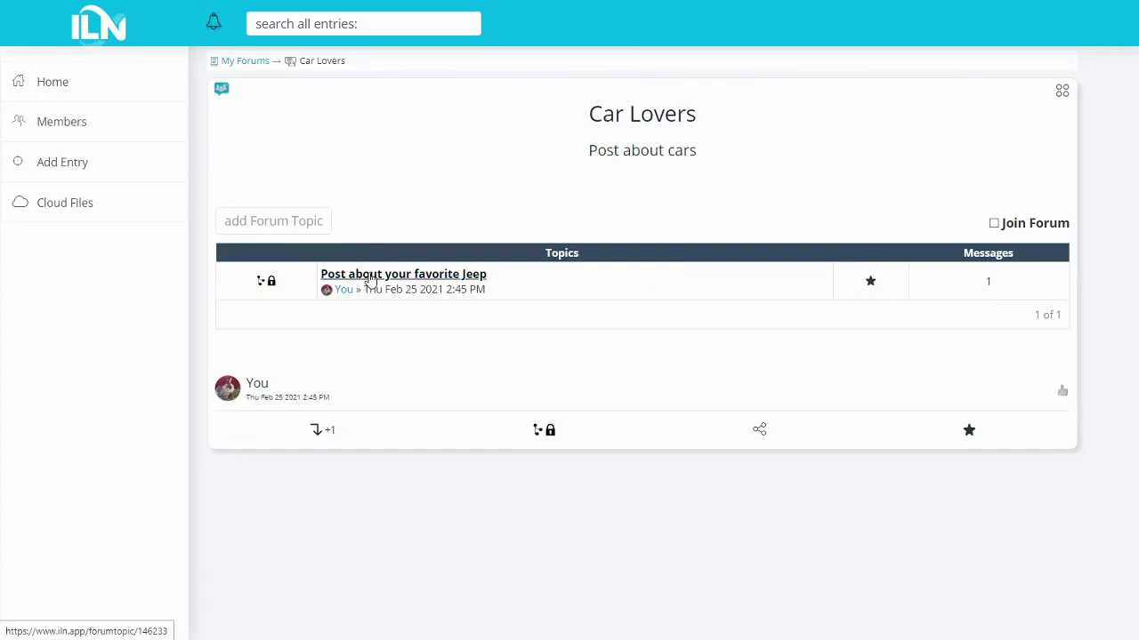
pyautogui.click(412, 281)
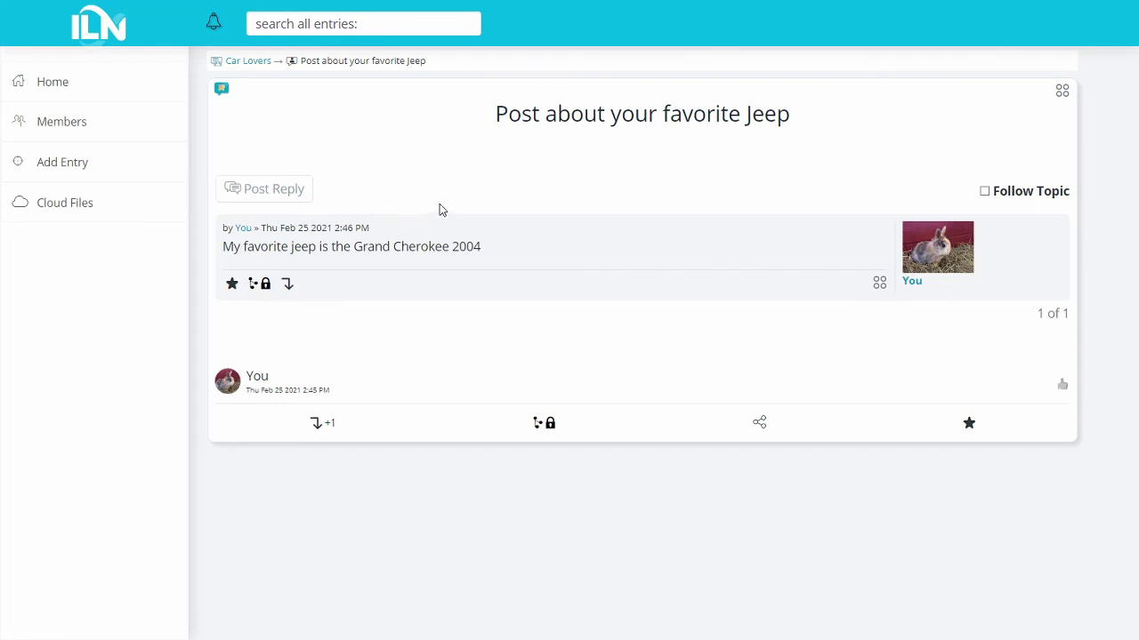
pyautogui.click(260, 69)
pyautogui.click(261, 68)
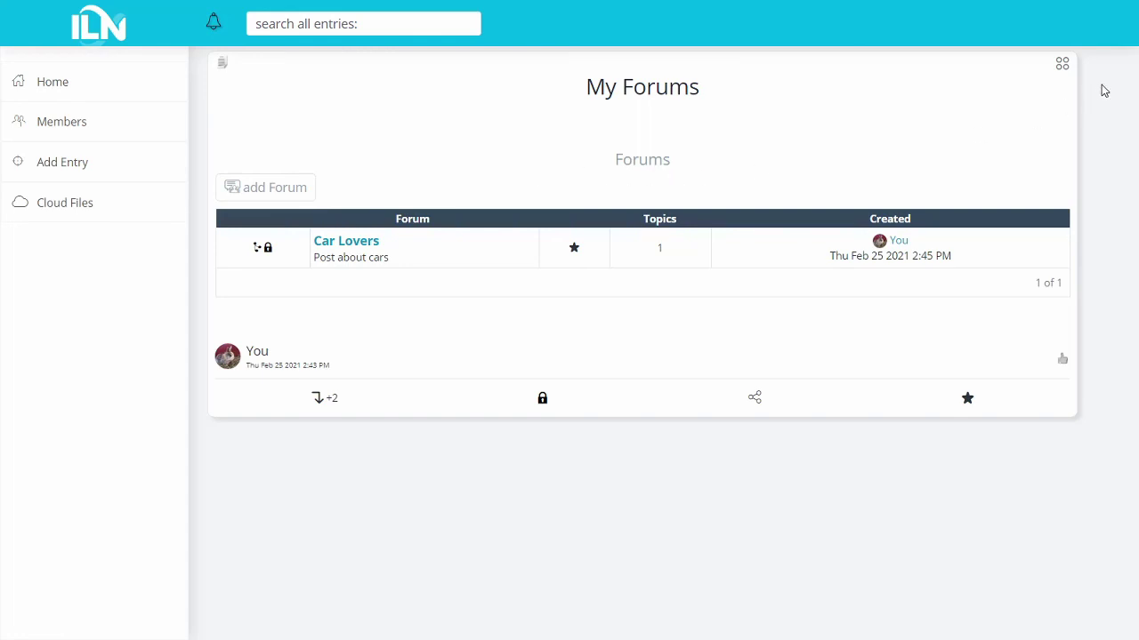
# - Edit the My Forums page, change the Forums component's image to bunny.jpg, and save the private page
pyautogui.click(1059, 65)
pyautogui.click(1007, 143)
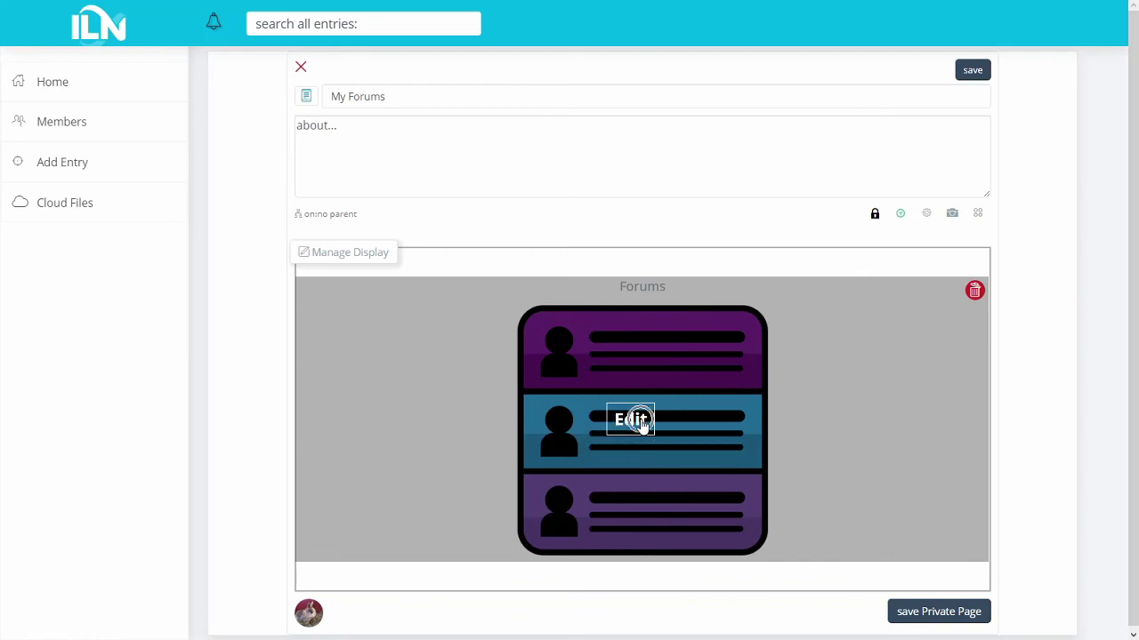
pyautogui.click(640, 427)
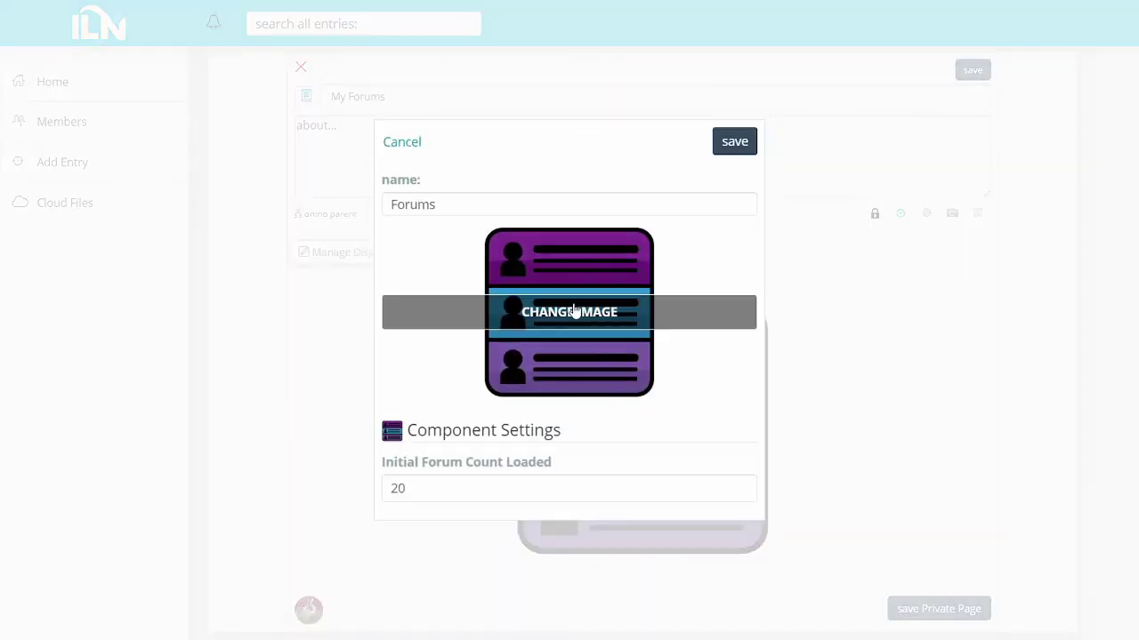
pyautogui.click(574, 313)
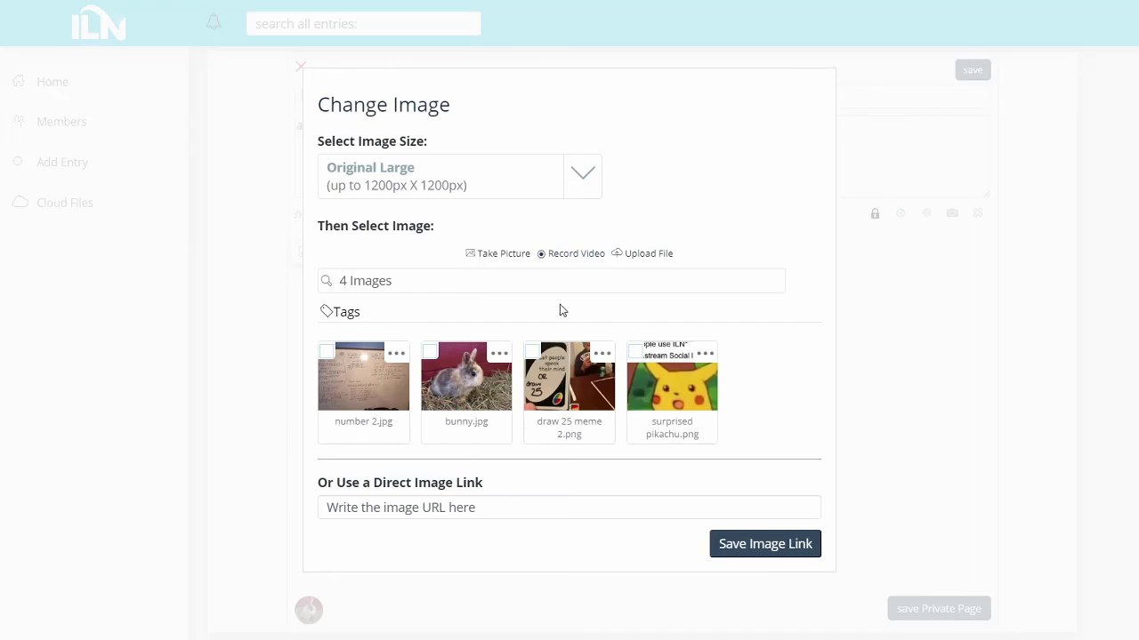
pyautogui.click(481, 390)
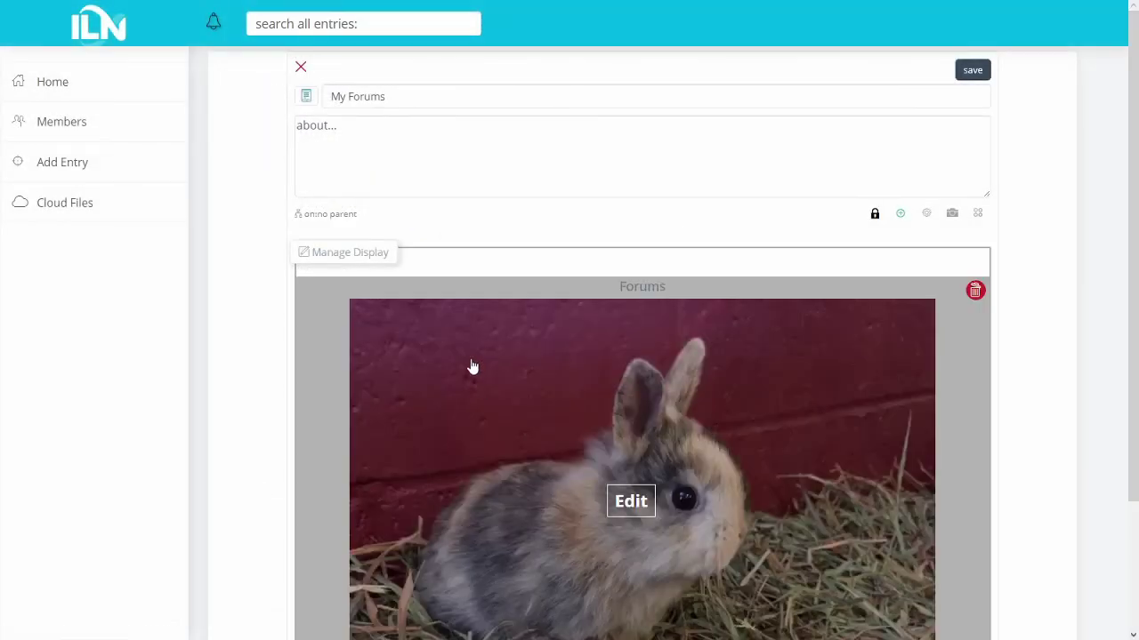
pyautogui.scroll(-2, 700, 300)
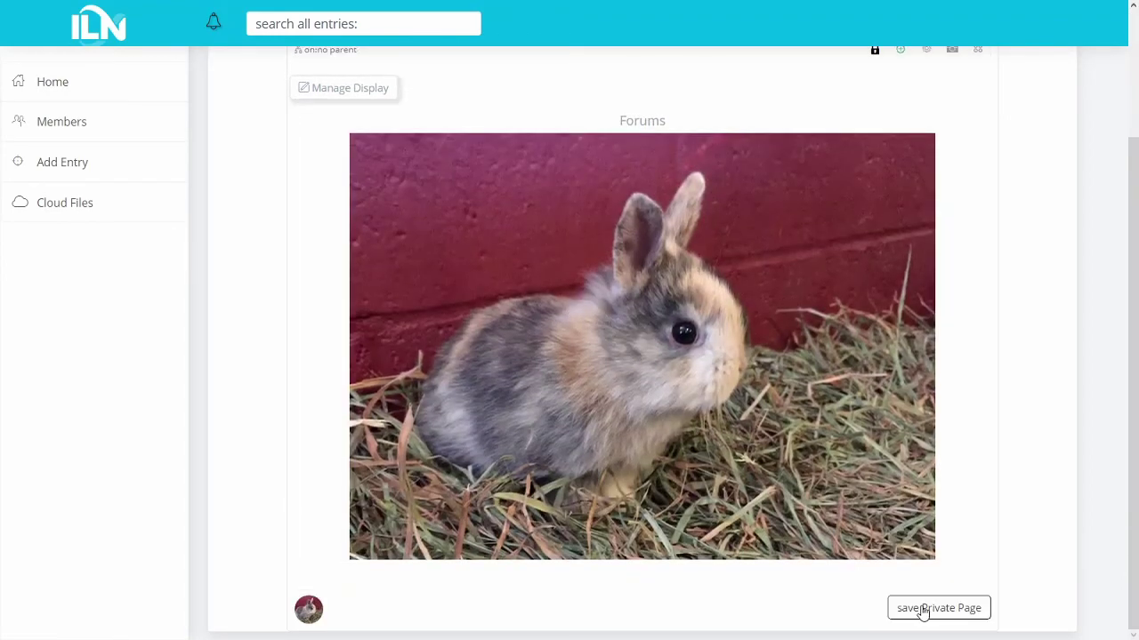
pyautogui.click(928, 614)
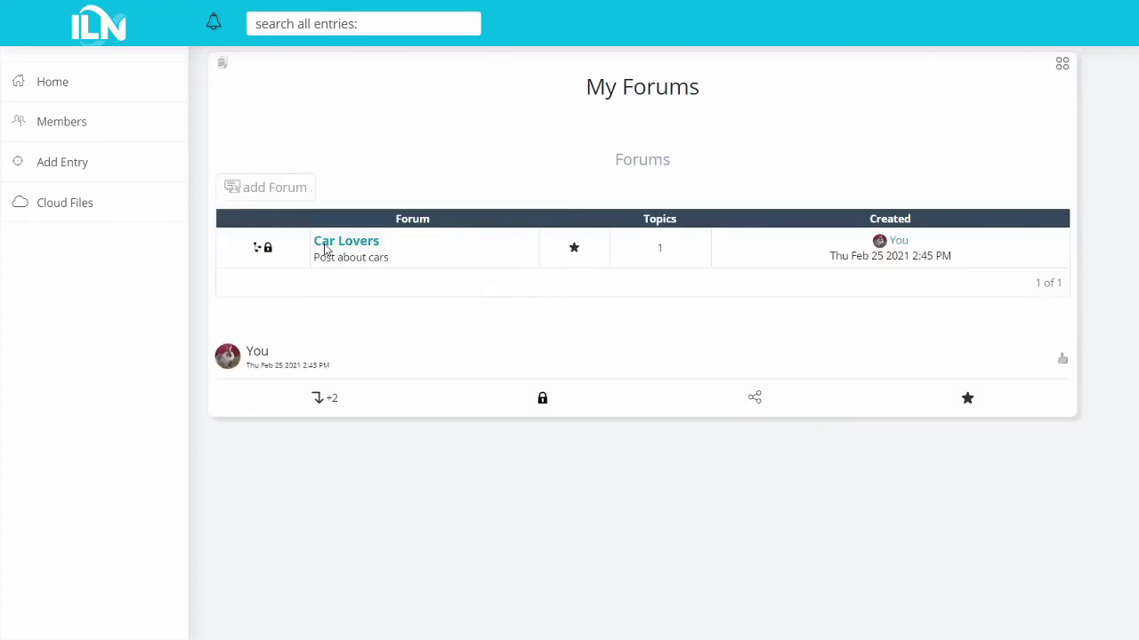
# - Return to the home dashboard and expand the My Forums entry in Recent Activity to view its forum list
pyautogui.click(98, 97)
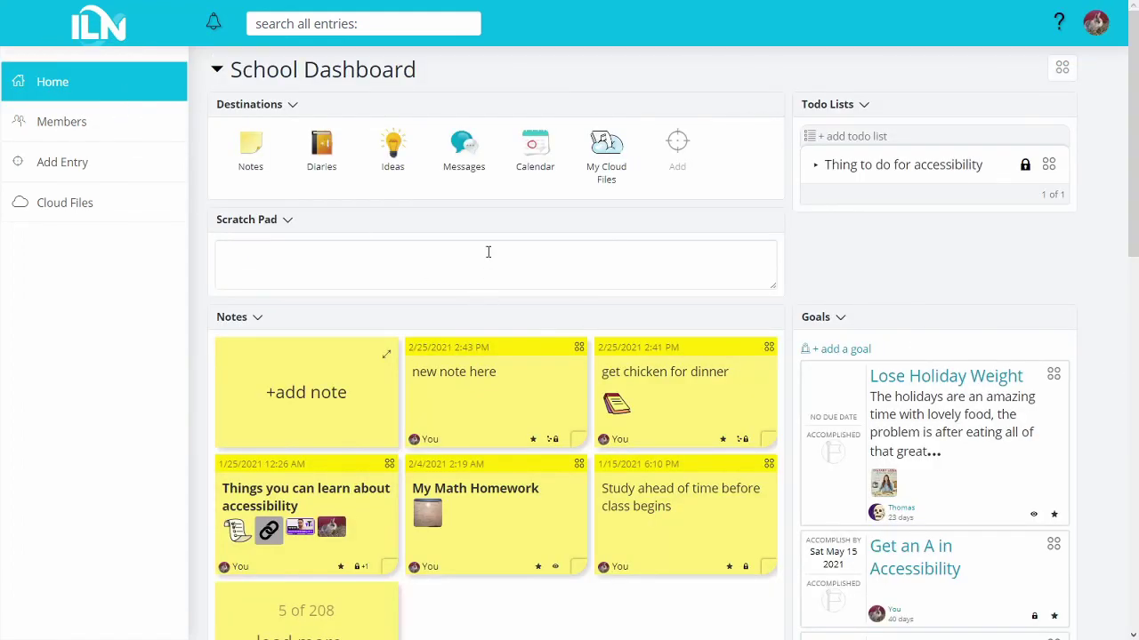
pyautogui.scroll(-8, 488, 252)
pyautogui.scroll(3, 489, 253)
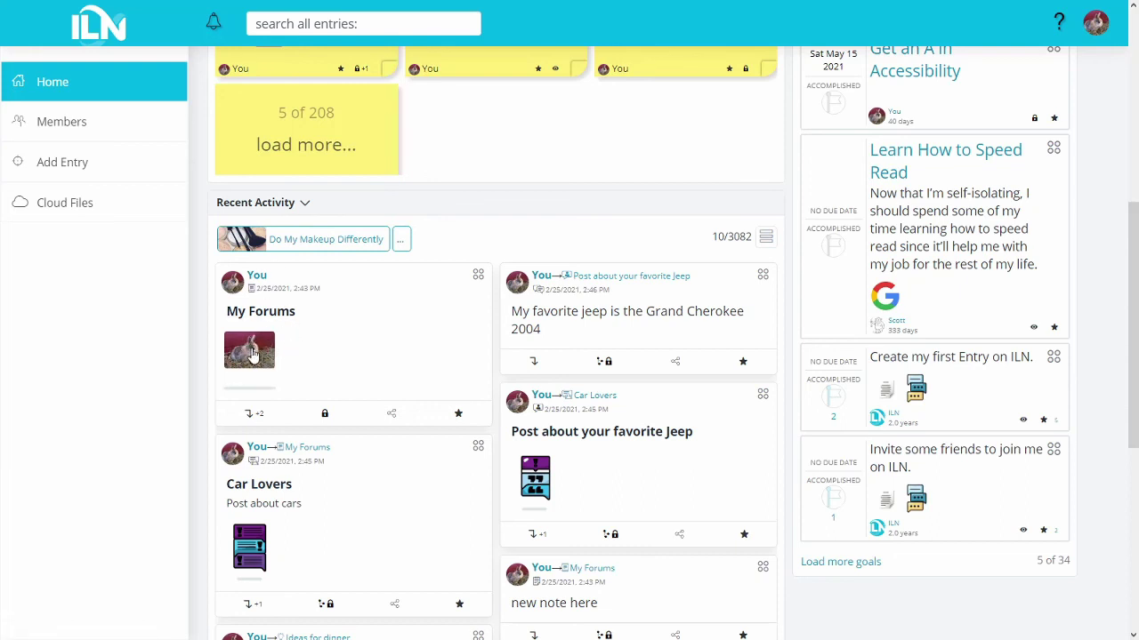
pyautogui.click(252, 353)
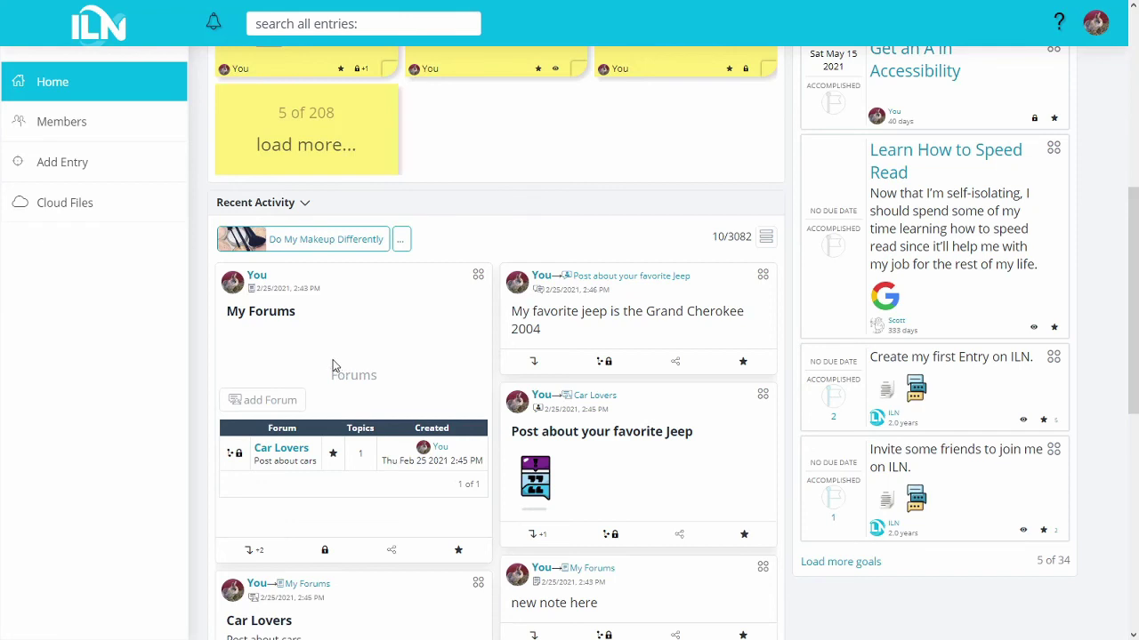
pyautogui.scroll(5, 333, 366)
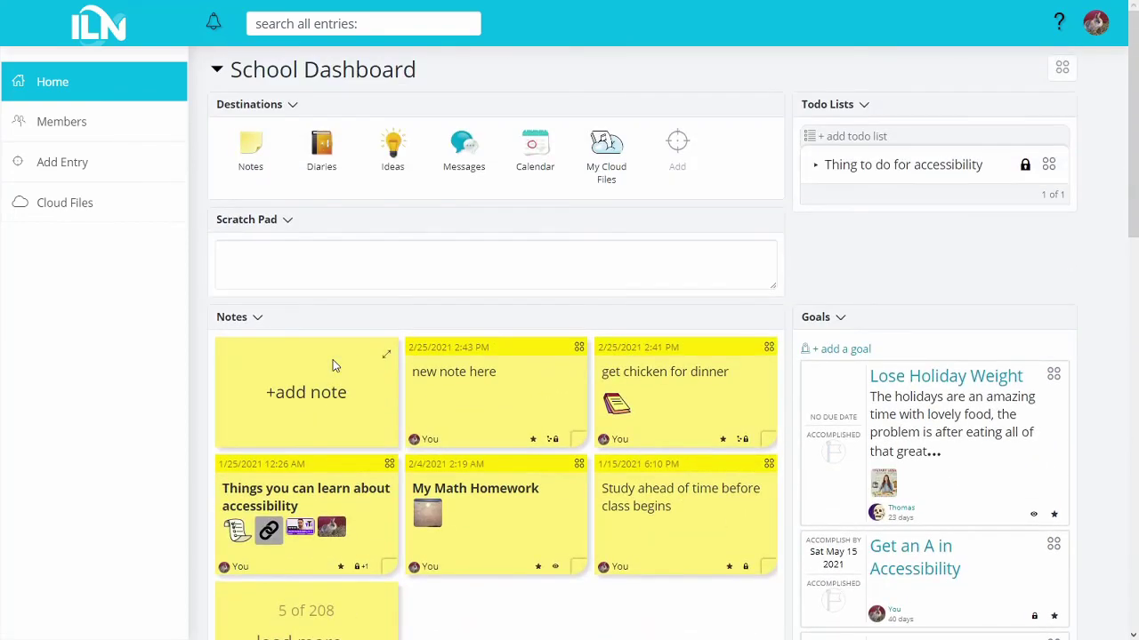
# - Start a new entry named "Notes and Todos" and add a Todos component to it
pyautogui.click(116, 174)
pyautogui.click(368, 98)
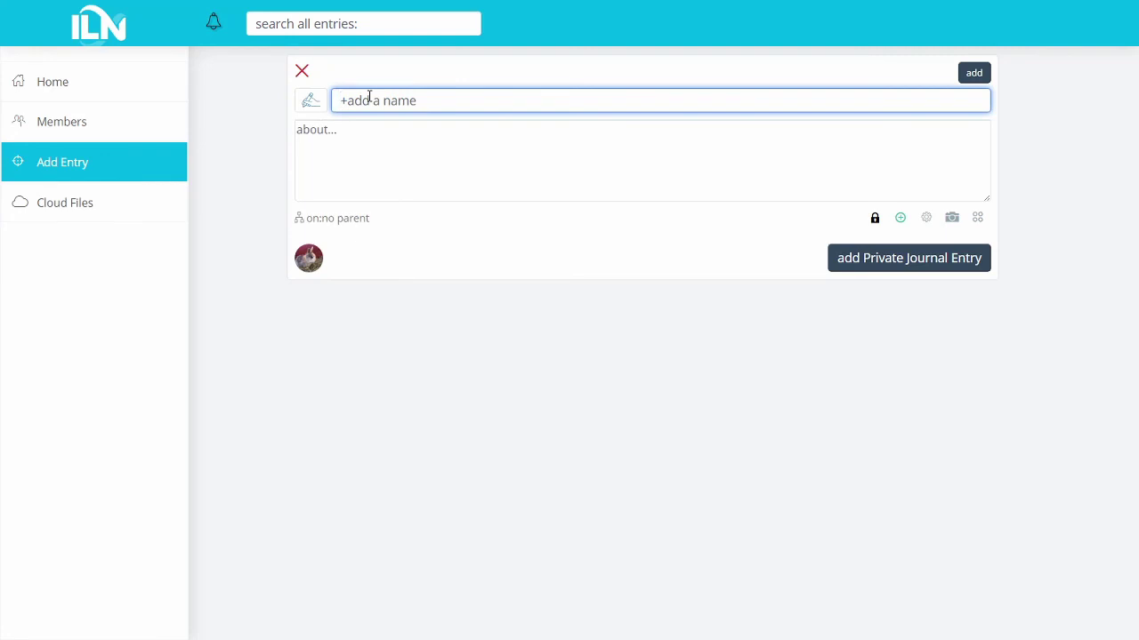
pyautogui.write('Notes and Todos')
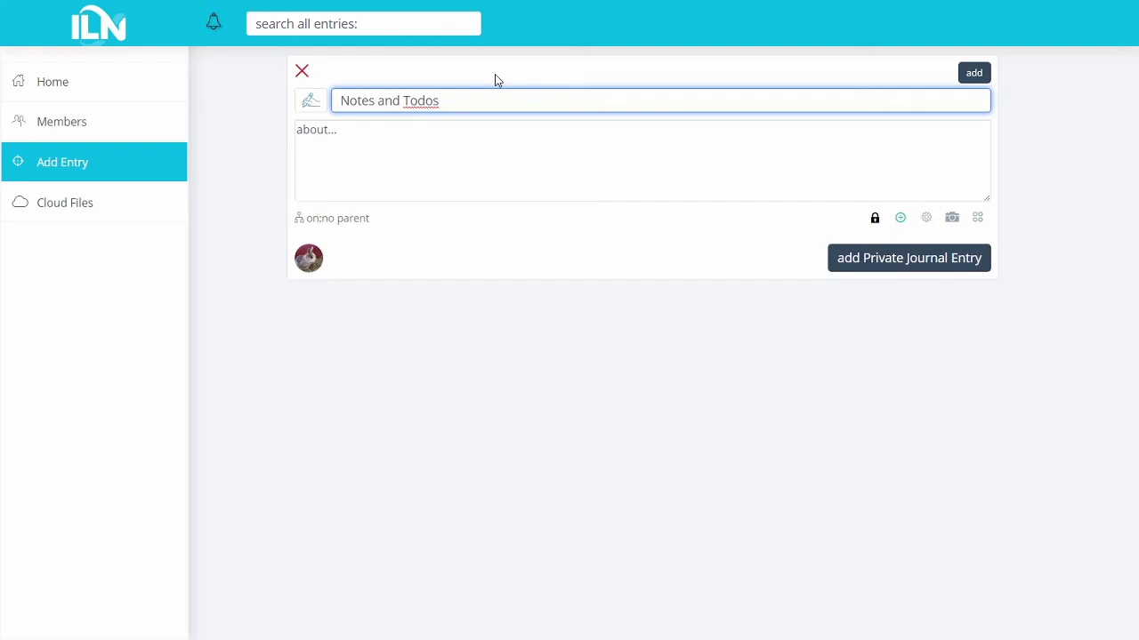
pyautogui.click(926, 218)
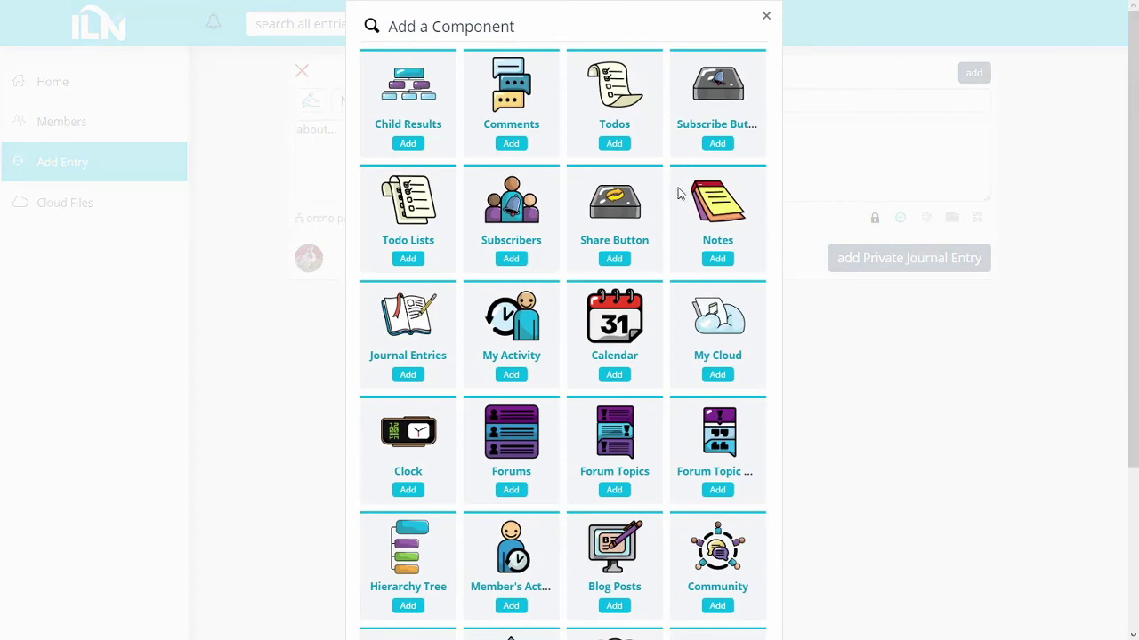
pyautogui.click(622, 148)
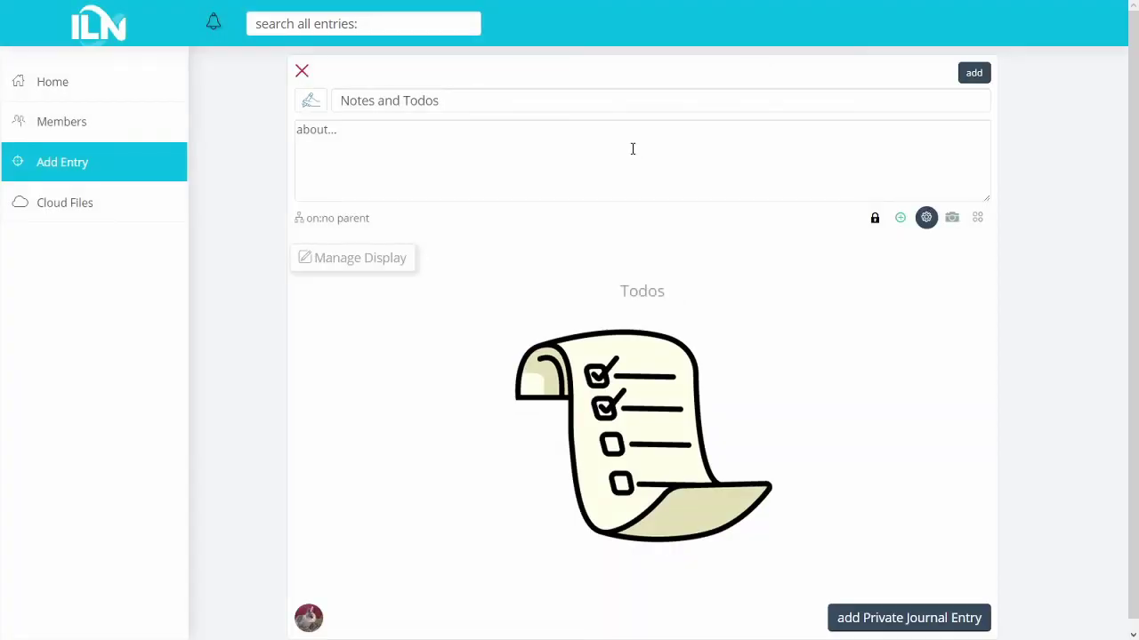
# - Add a Notes component to the "Notes and Todos" entry, below the Todos component
pyautogui.click(926, 218)
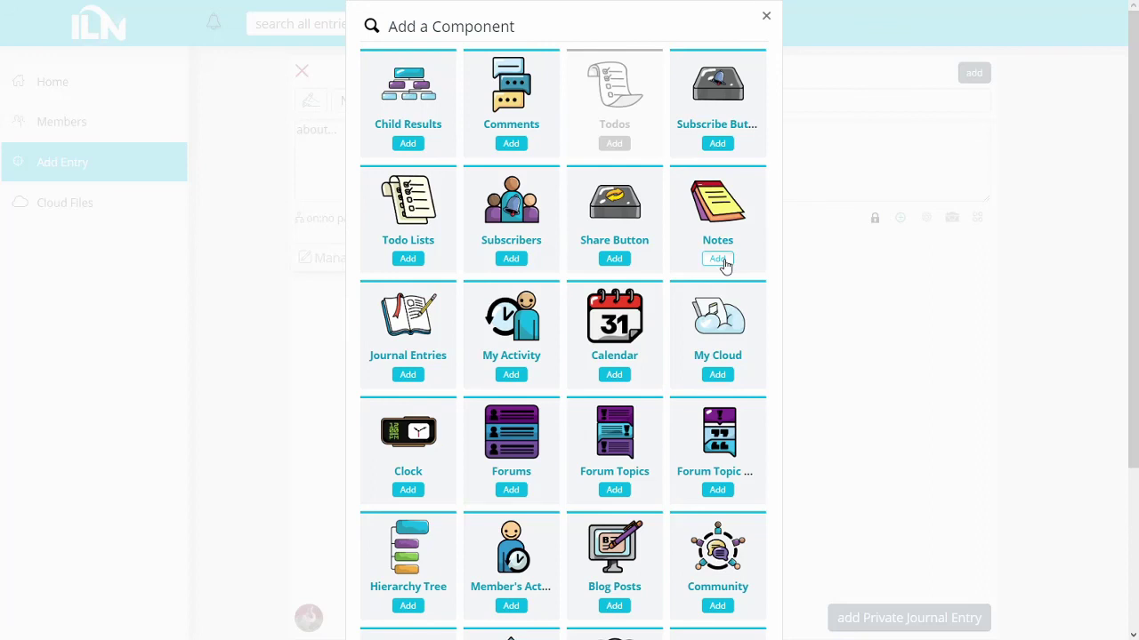
pyautogui.click(718, 260)
pyautogui.scroll(-2, 735, 272)
pyautogui.scroll(-2, 735, 272)
pyautogui.scroll(3, 728, 274)
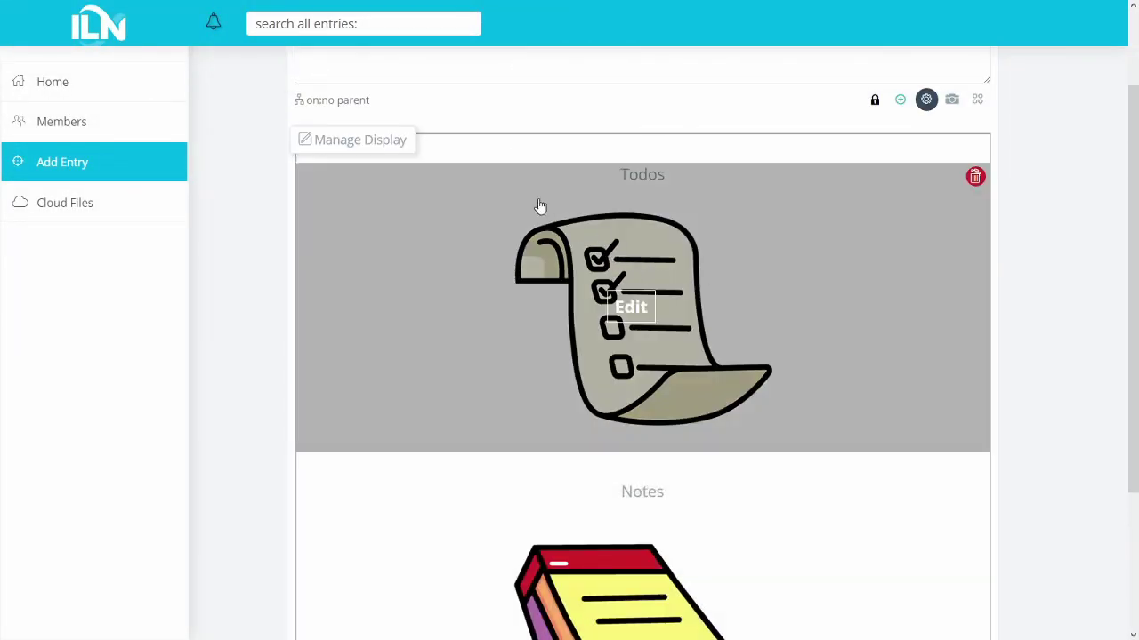
# - Set the components' group display to Flex, save the layout, and add the page as a private journal entry
pyautogui.click(372, 144)
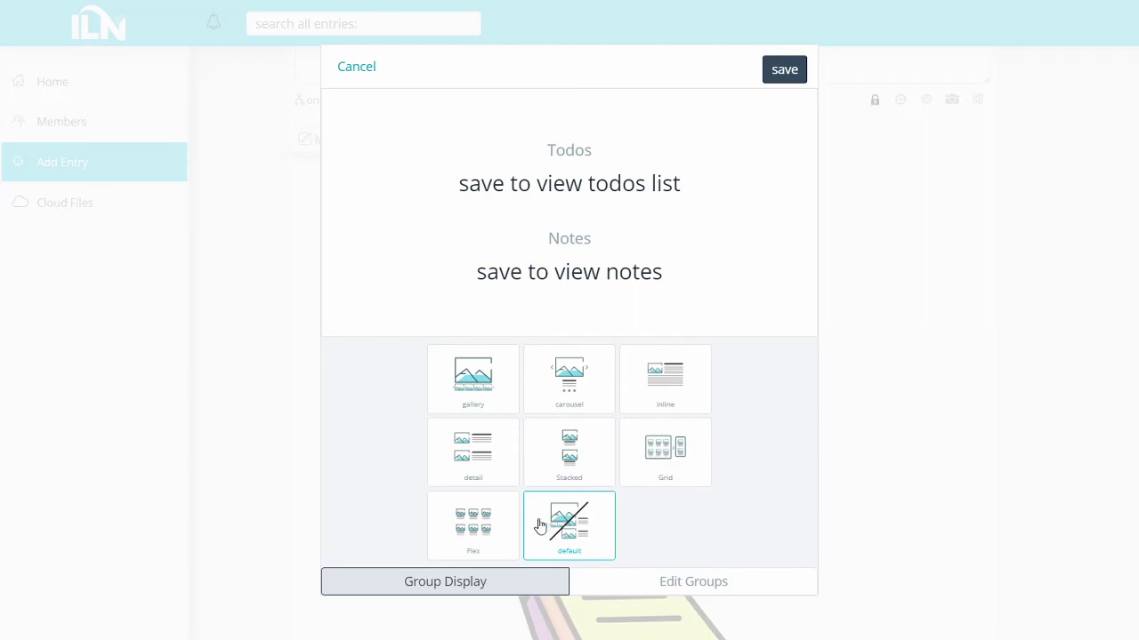
pyautogui.click(507, 523)
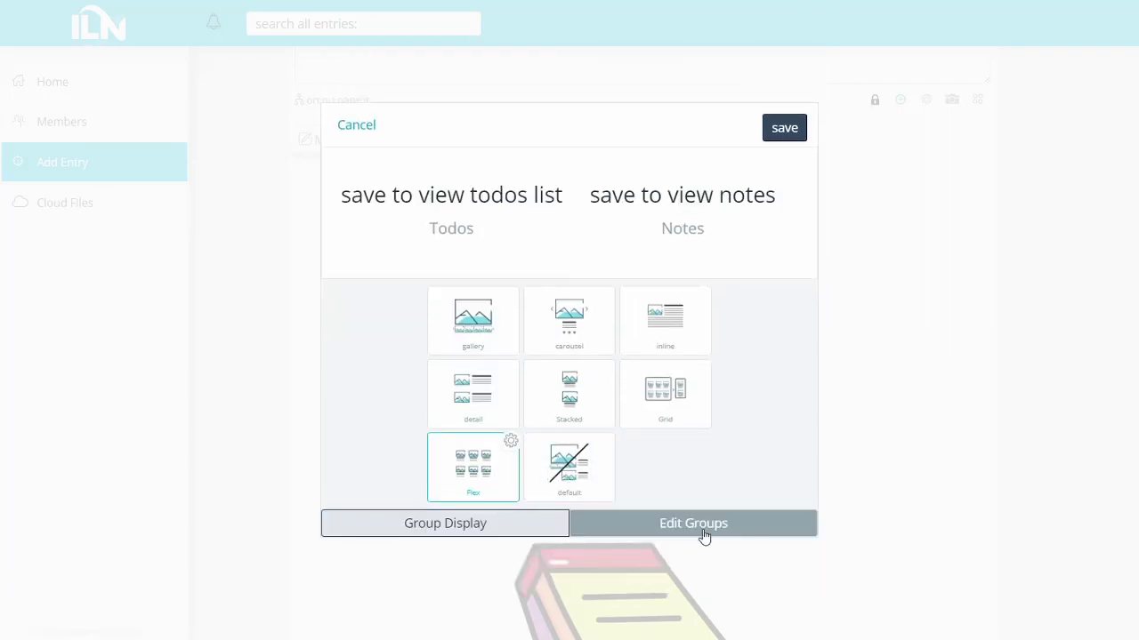
pyautogui.click(795, 143)
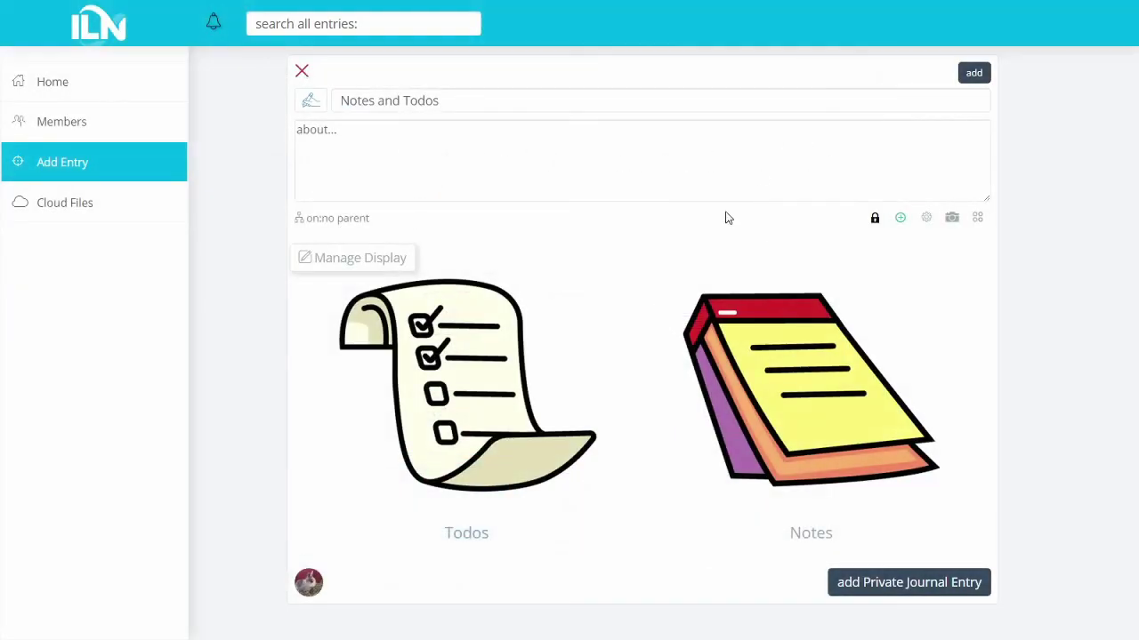
pyautogui.click(930, 593)
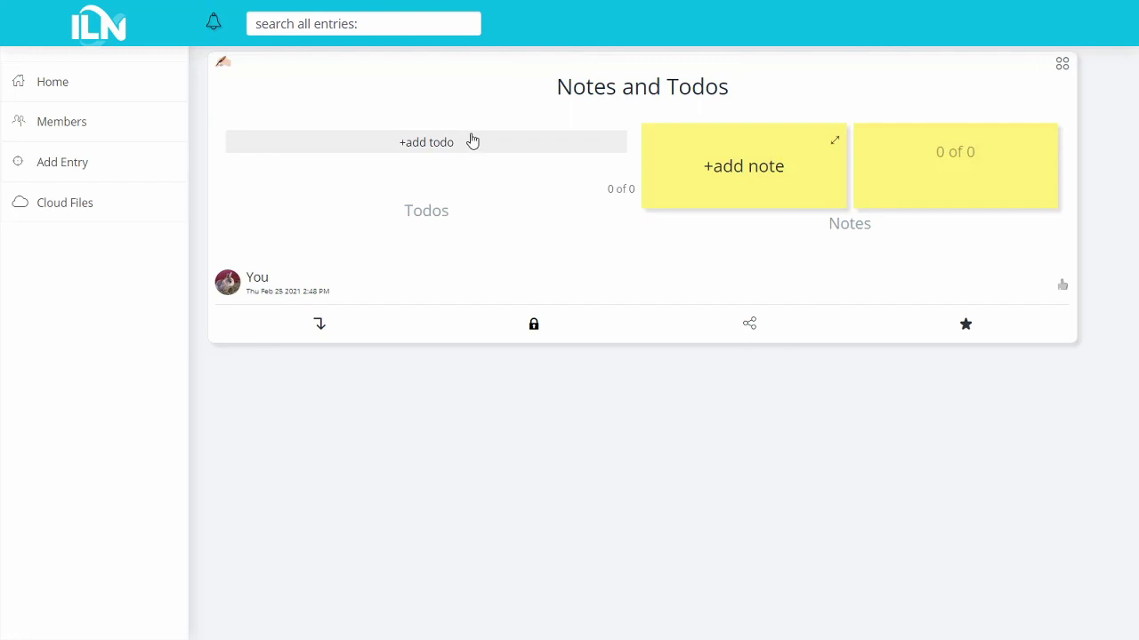
# - Add three todos to the Todos component: "get milk", "get bread" and "get eggs"
pyautogui.click(441, 148)
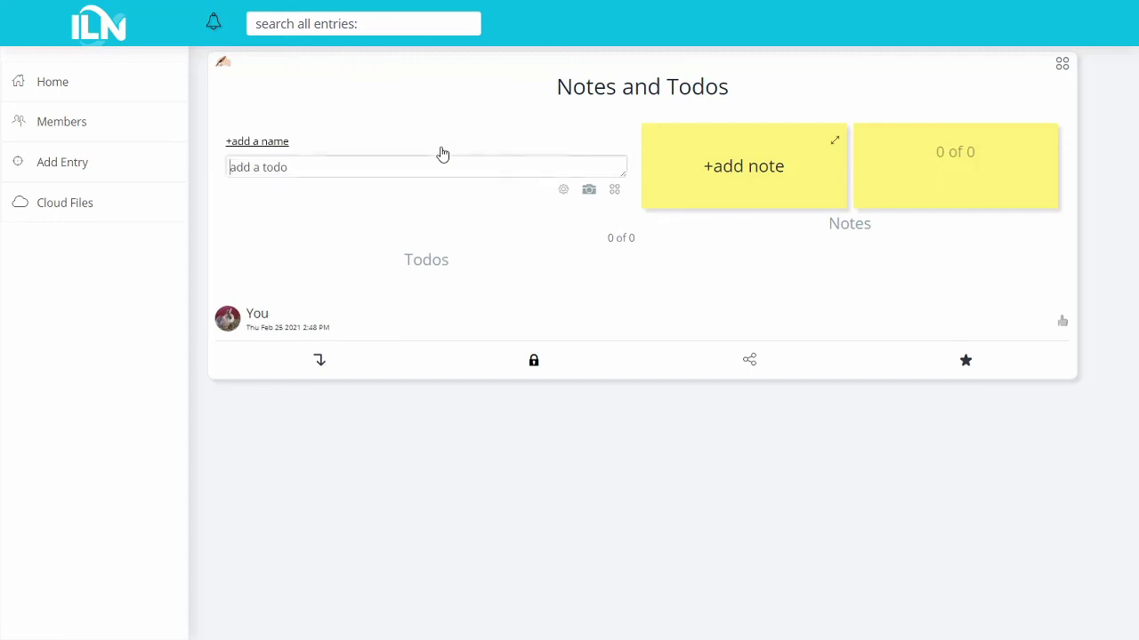
pyautogui.write('get m')
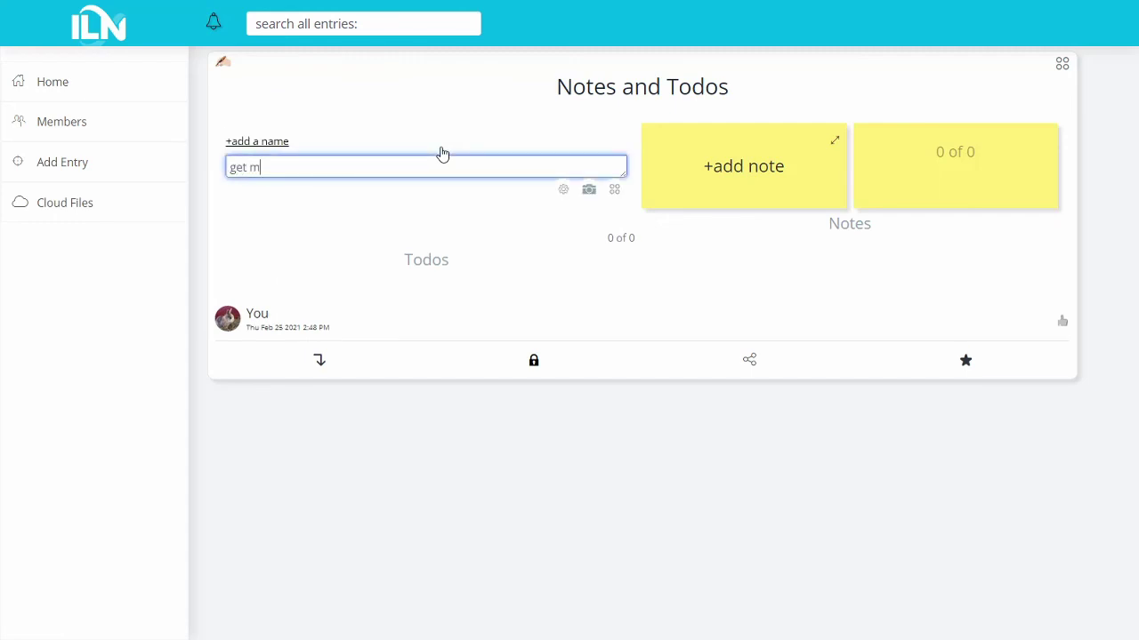
pyautogui.write('ilk')
pyautogui.press('Return')
pyautogui.write('get bread')
pyautogui.press('Return')
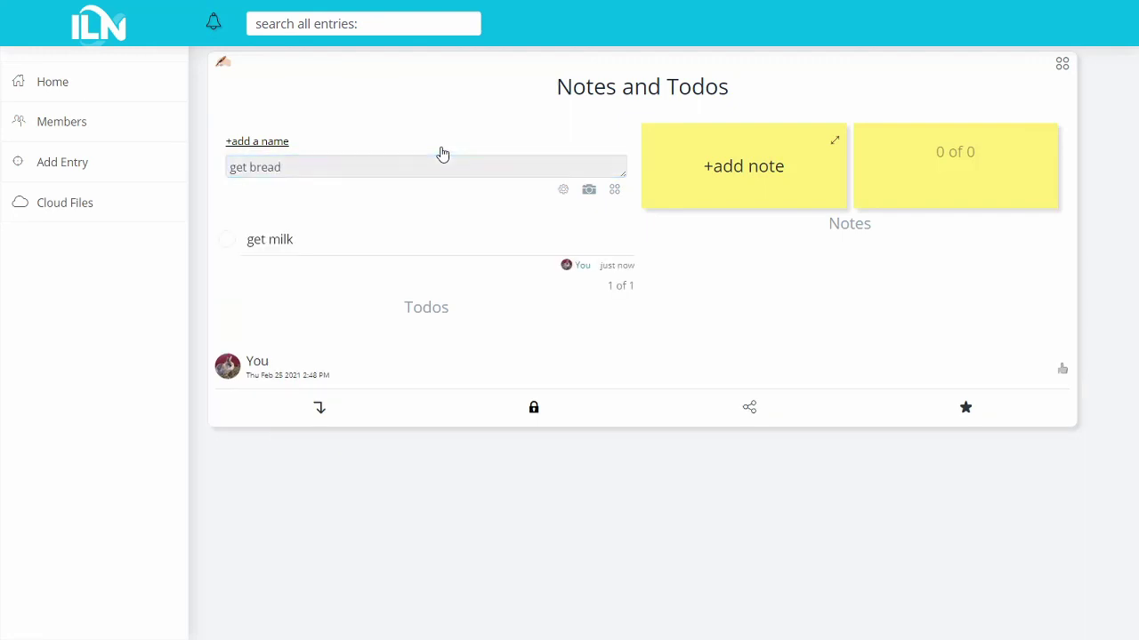
pyautogui.write('get eggs')
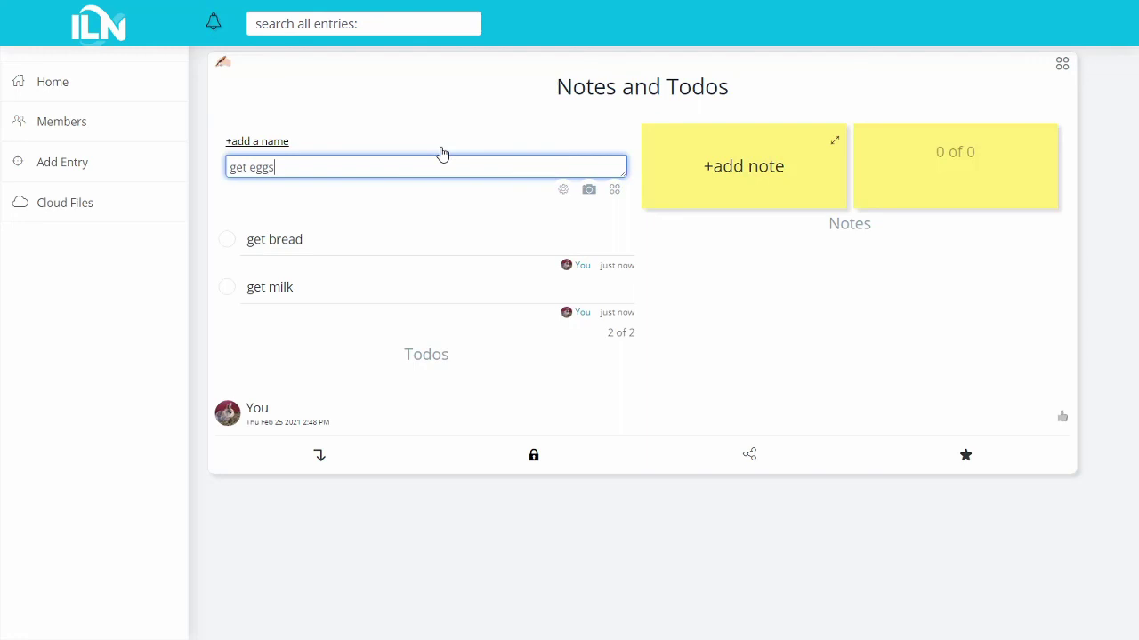
pyautogui.press('Return')
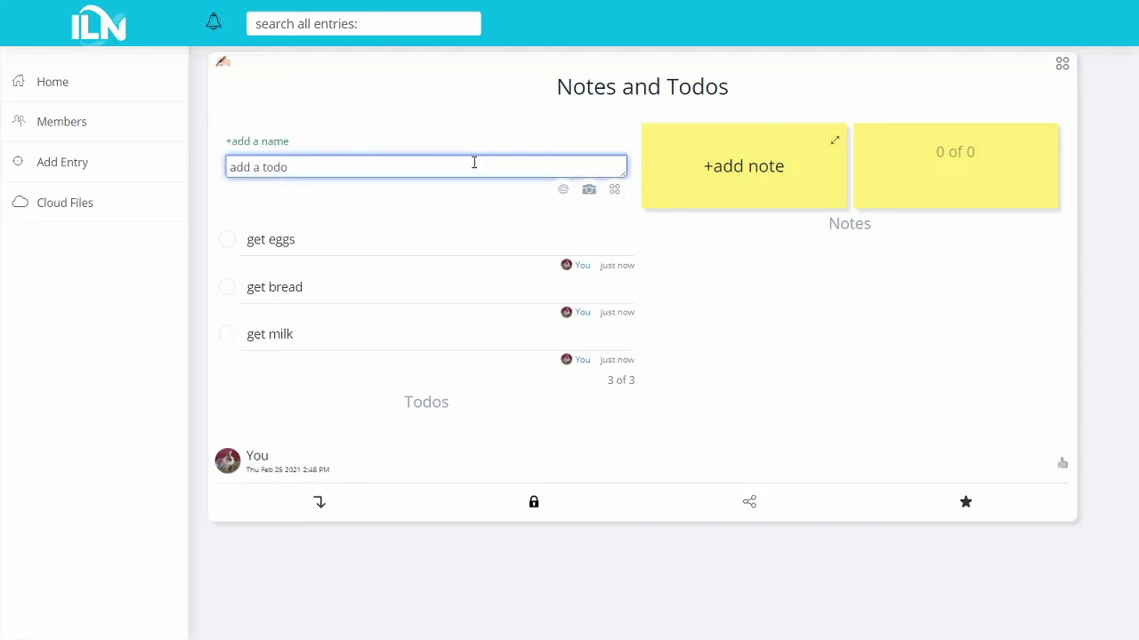
pyautogui.click(816, 358)
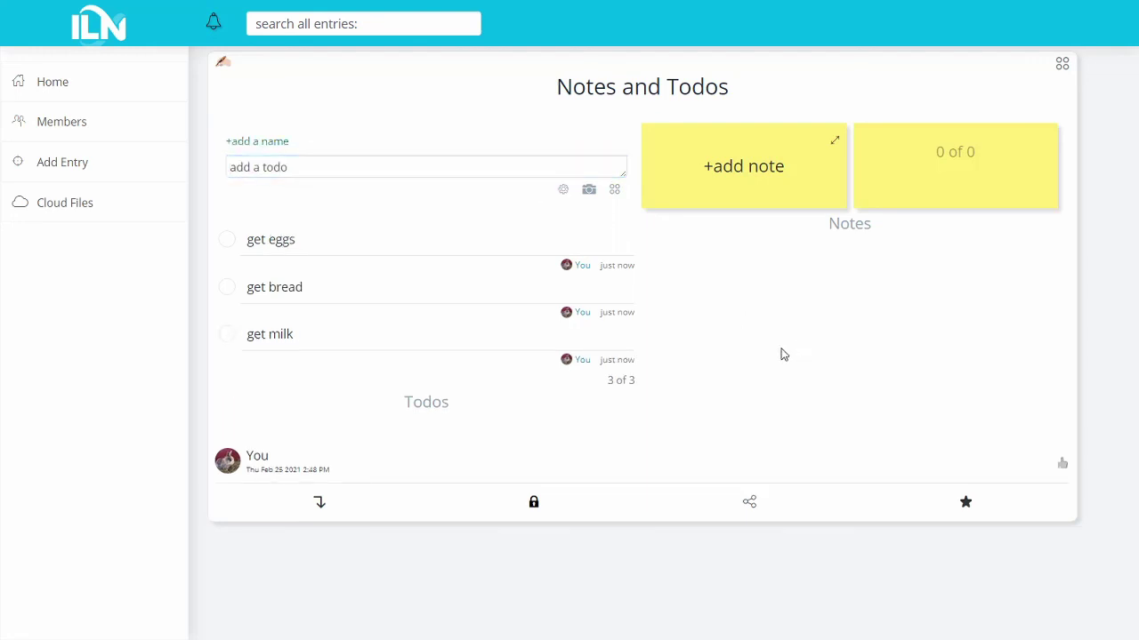
# - Expand the child entries of the Notes and Todos page and review the listed todos
pyautogui.click(320, 504)
pyautogui.scroll(-2, 356, 381)
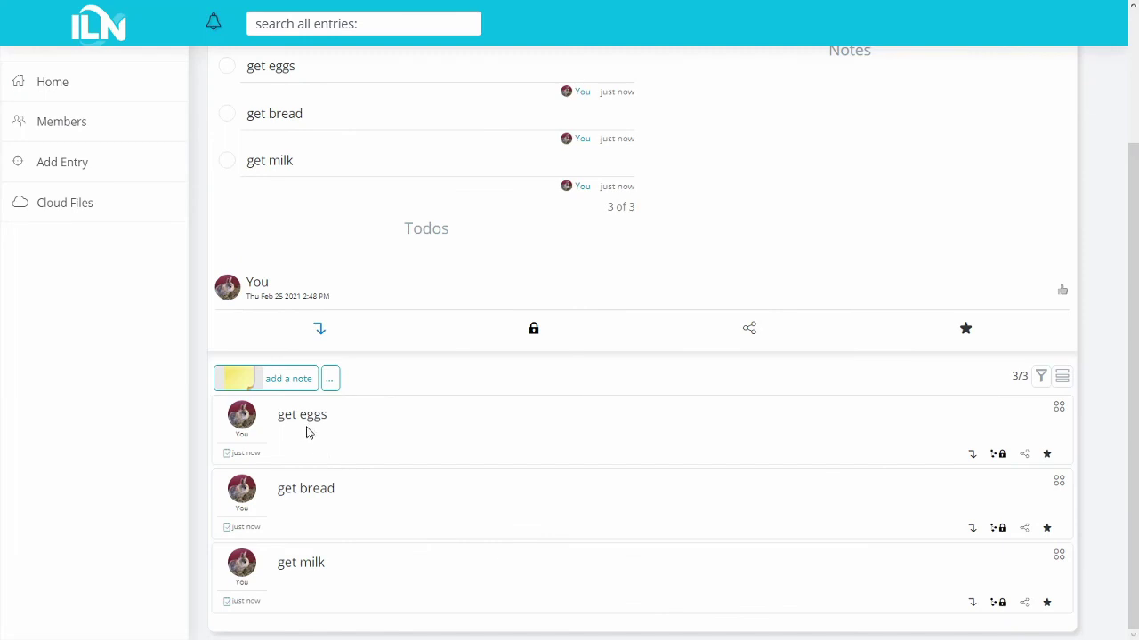
pyautogui.scroll(2, 389, 561)
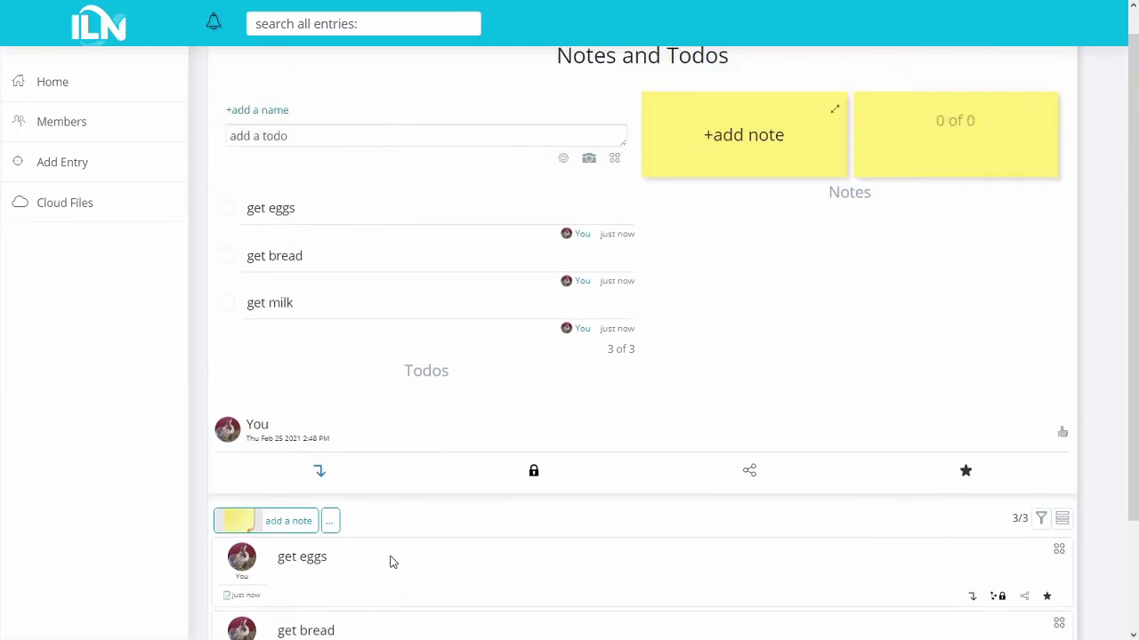
# - Add a note reading "Go to Stop and Shop for eggs since its on sale" to the Notes component
pyautogui.click(717, 183)
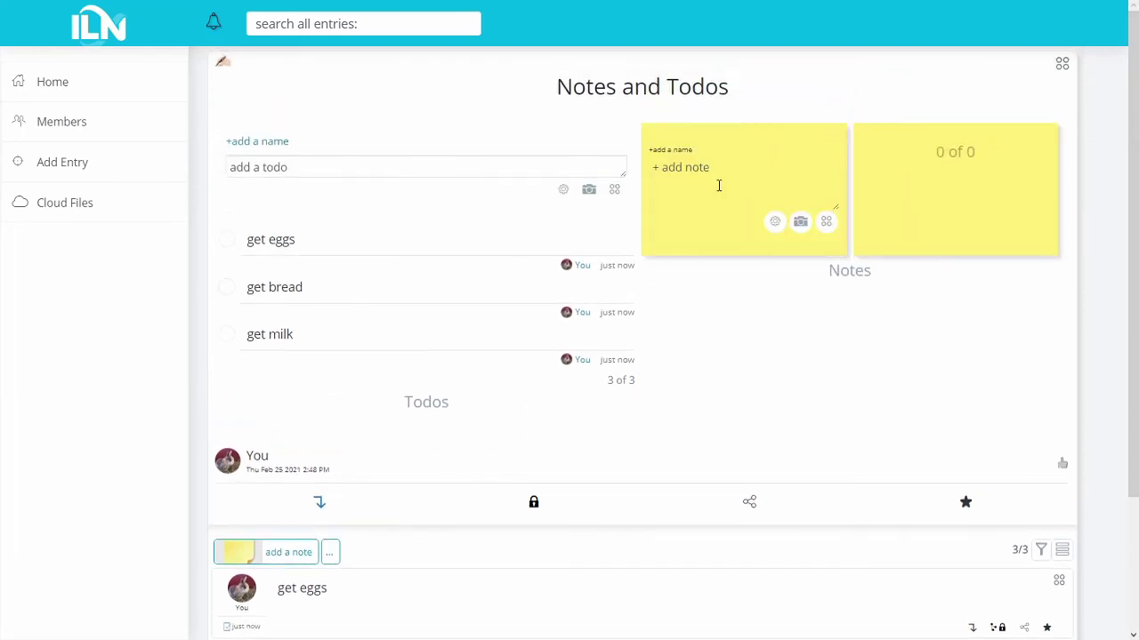
pyautogui.write('Go to Stop and SH')
pyautogui.press('BackSpace')
pyautogui.press('BackSpace')
pyautogui.press('BackSpace')
pyautogui.write('hop for eggs sicne')
pyautogui.press('BackSpace')
pyautogui.press('BackSpace')
pyautogui.write('ne')
pyautogui.press('BackSpace')
pyautogui.press('BackSpace')
pyautogui.press('BackSpace')
pyautogui.write('e its on sale')
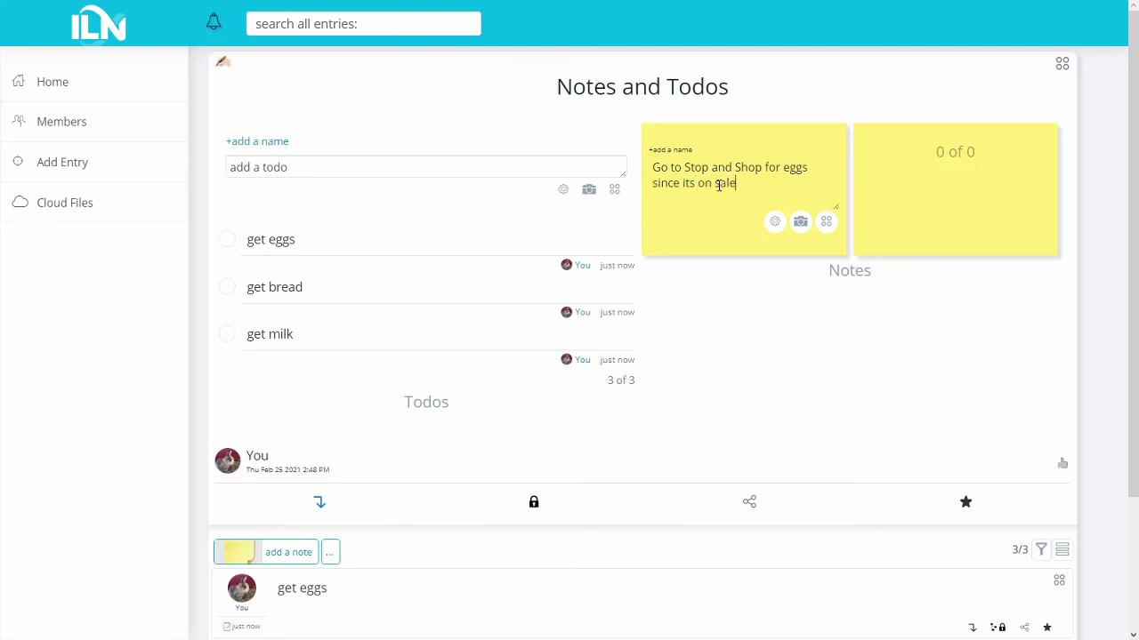
pyautogui.press('Return')
# - Add a second note reading "Get the rest from local Grocer"
pyautogui.click(720, 193)
pyautogui.write('Get the rest from local Grocer')
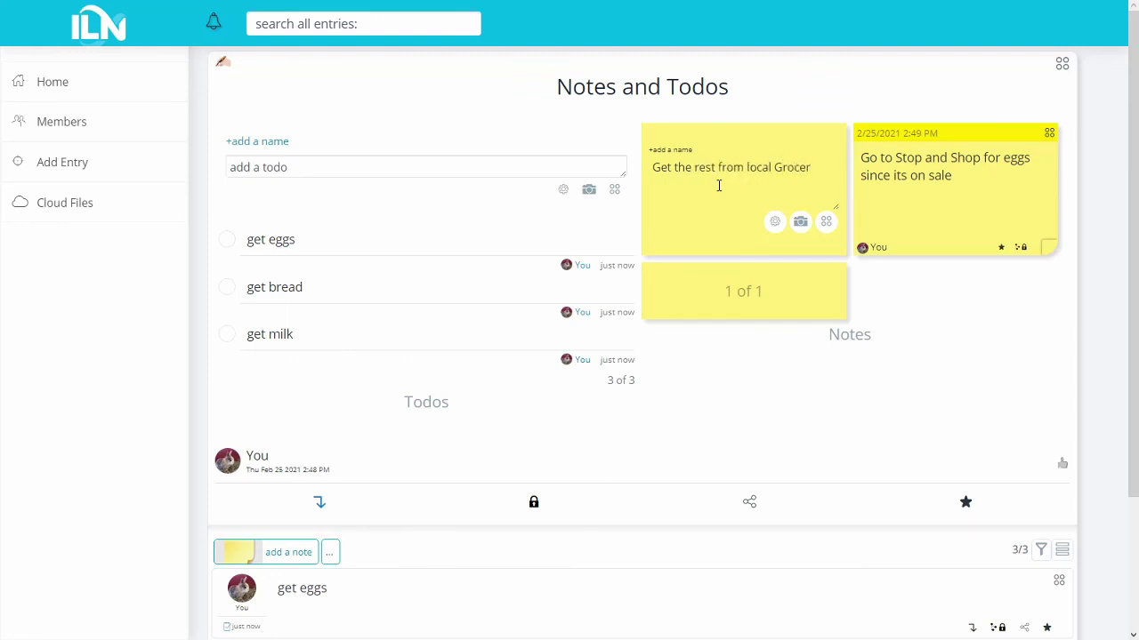
pyautogui.press('Return')
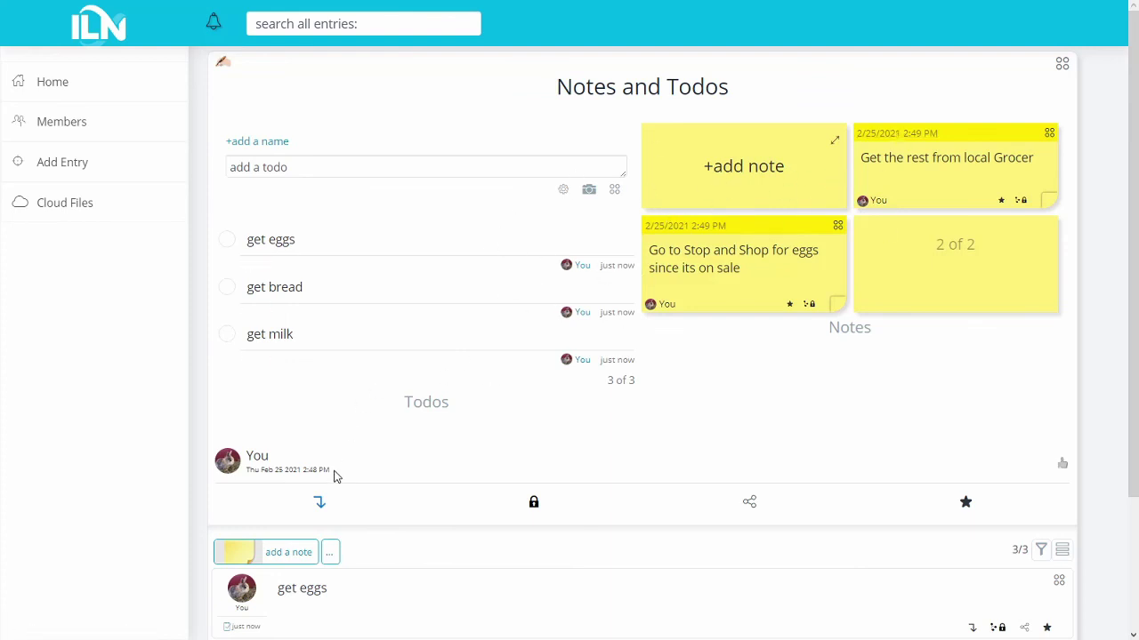
# - Collapse and re-expand the page's child entries to refresh the list, and review the notes and todos in it
pyautogui.click(322, 503)
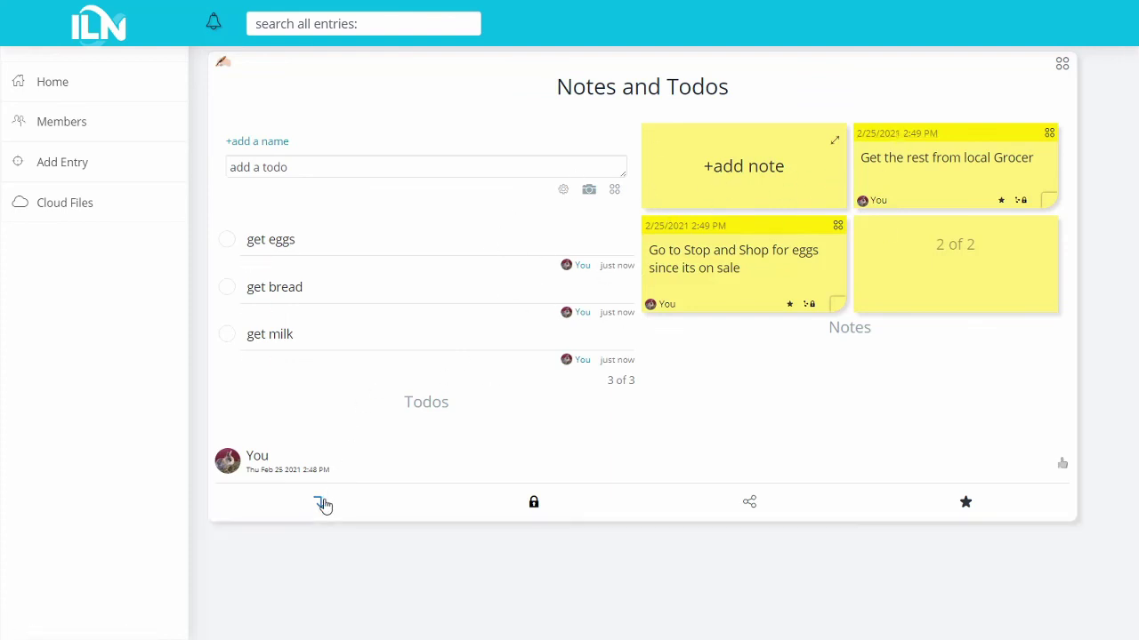
pyautogui.click(322, 503)
pyautogui.scroll(-3, 322, 503)
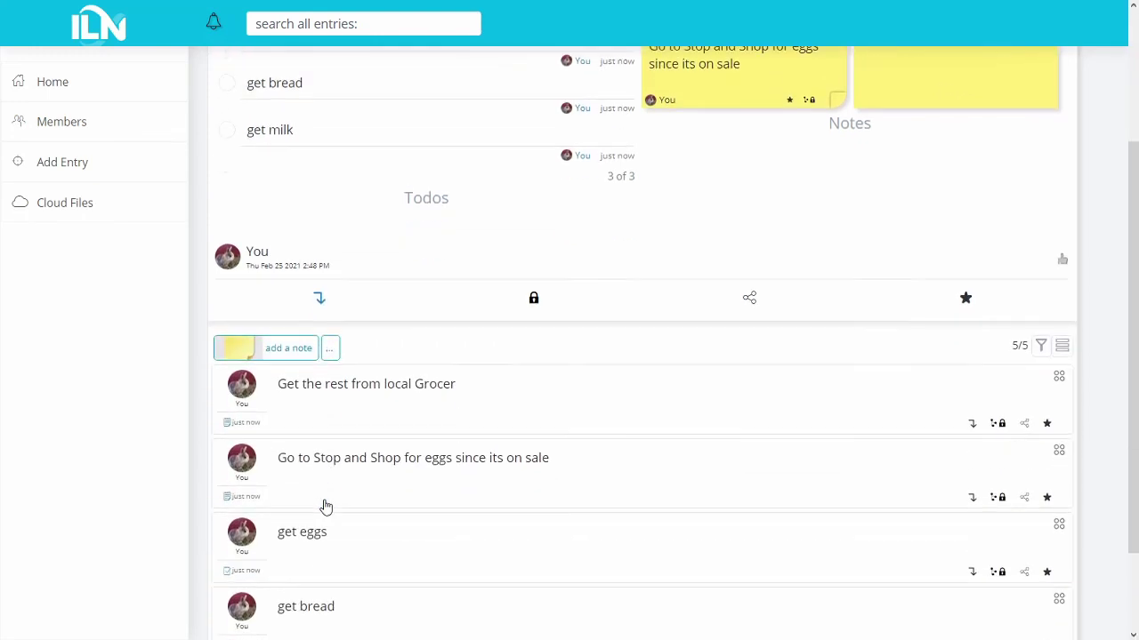
pyautogui.scroll(-1, 274, 316)
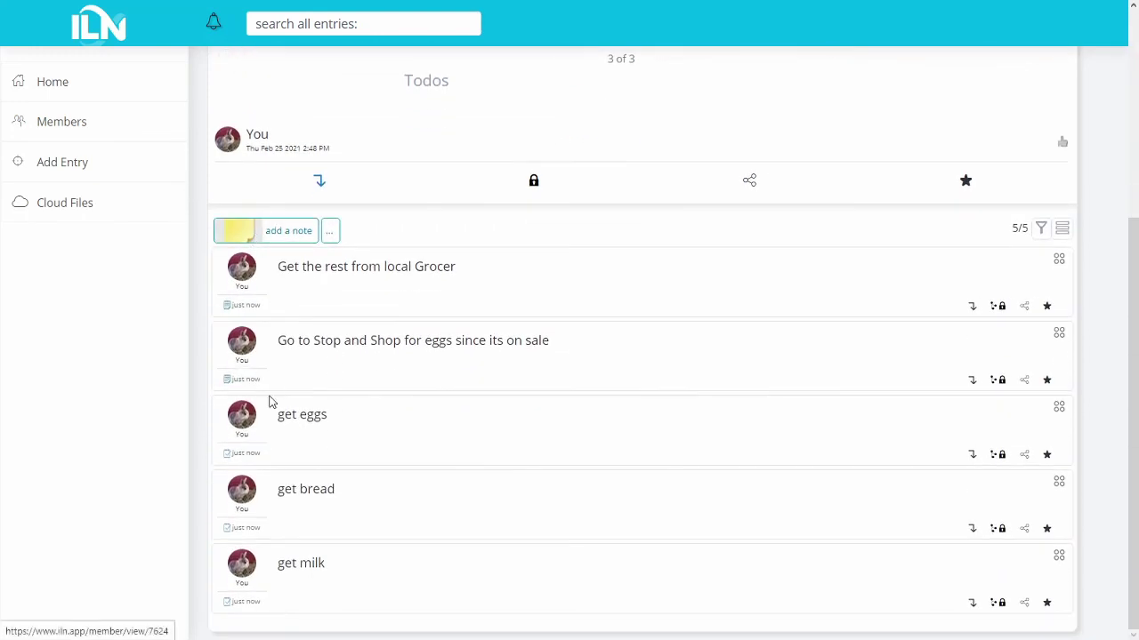
pyautogui.scroll(4, 300, 511)
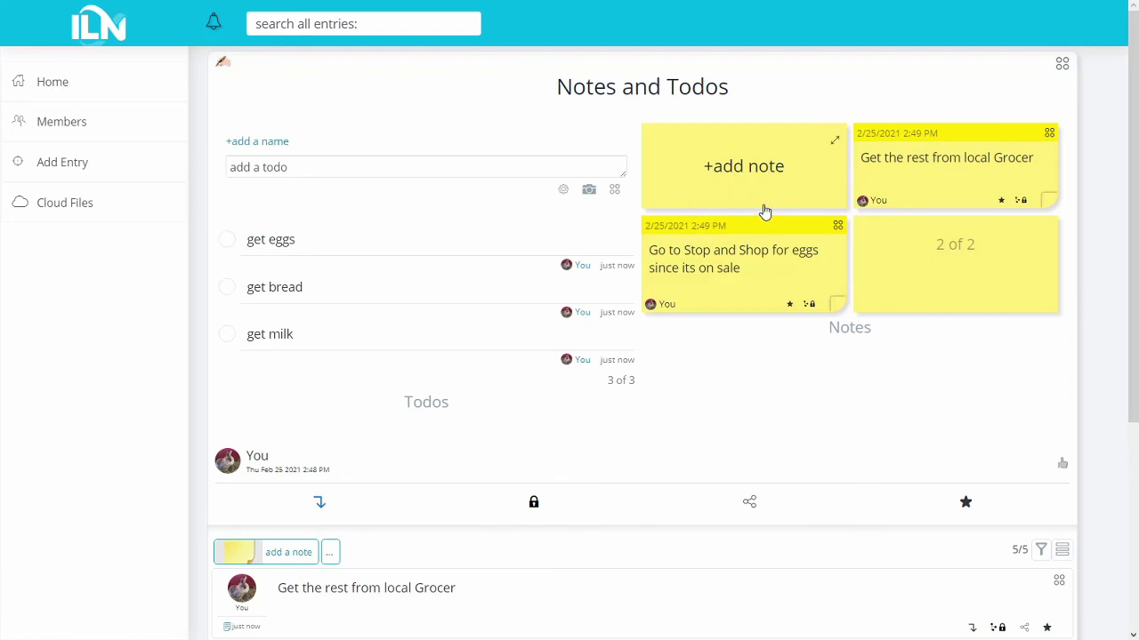
# - Return to the home dashboard, open the reaction choices of the "Get the rest from local Grocer" note, and look through Recent Activity
pyautogui.click(145, 101)
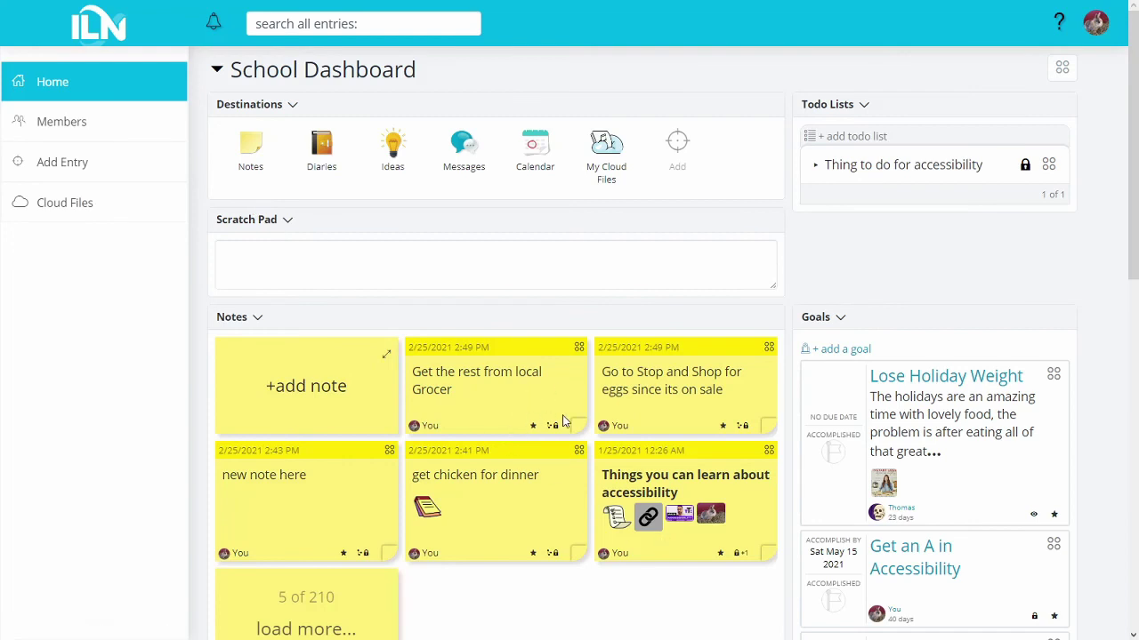
pyautogui.click(532, 425)
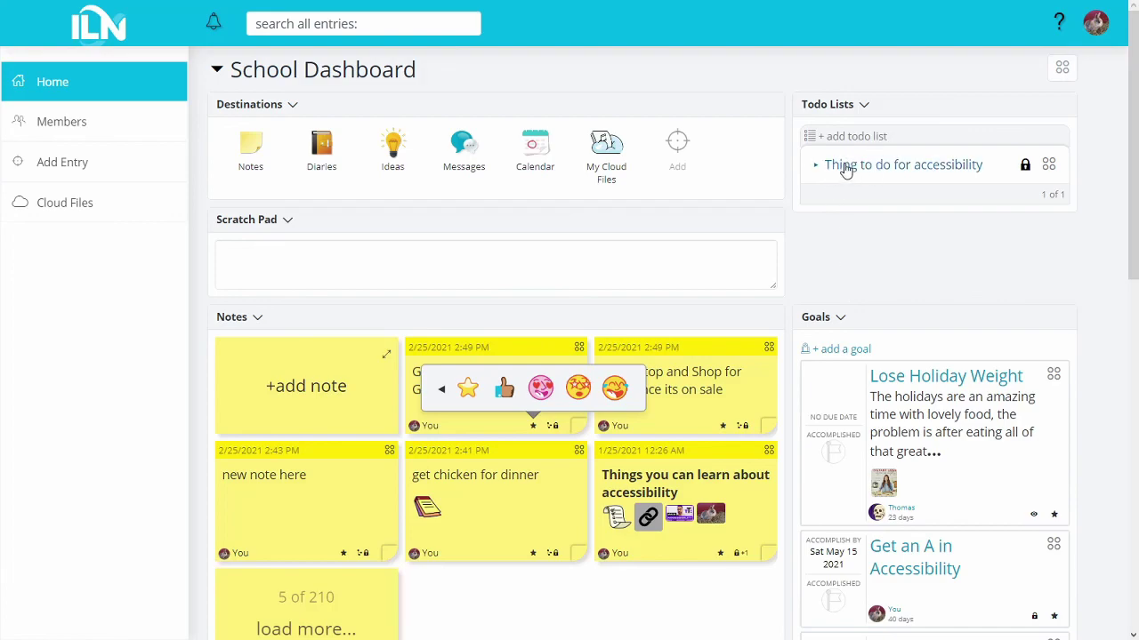
pyautogui.scroll(-6, 828, 175)
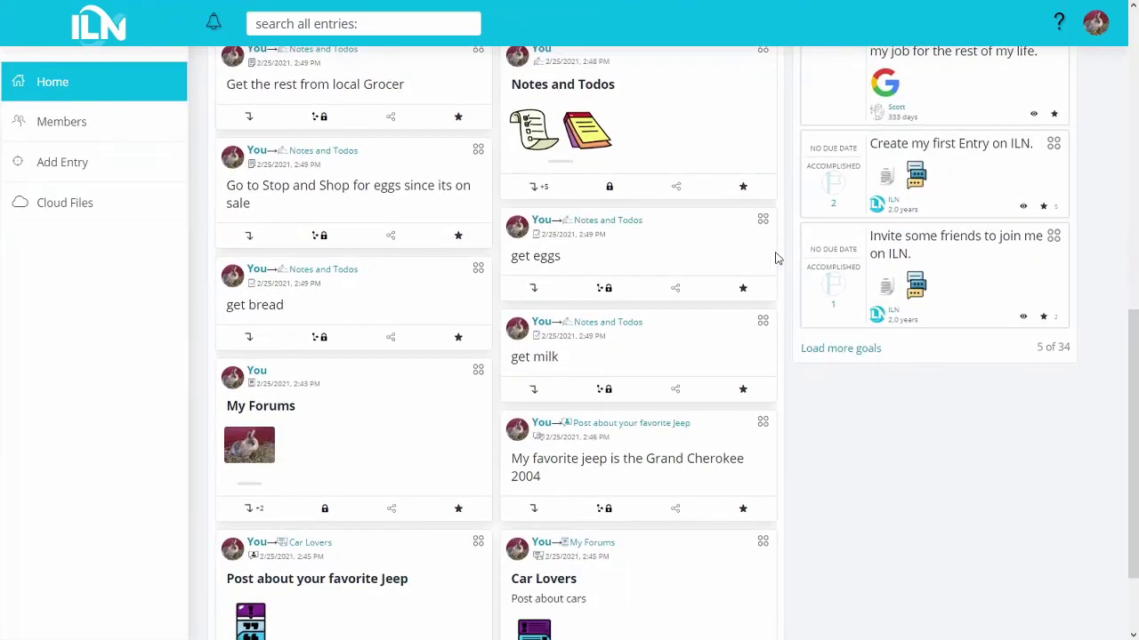
pyautogui.scroll(6, 769, 287)
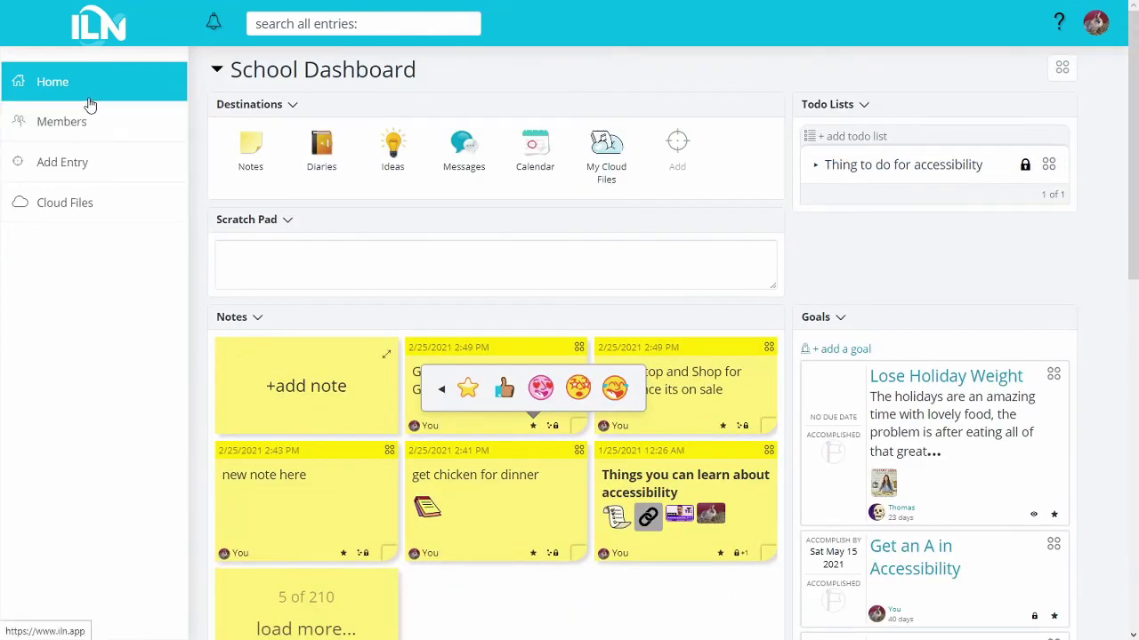
# - Revisit the Notes and Todos page, return to the home dashboard, and review its Notes and Recent Activity sections
pyautogui.click(235, 174)
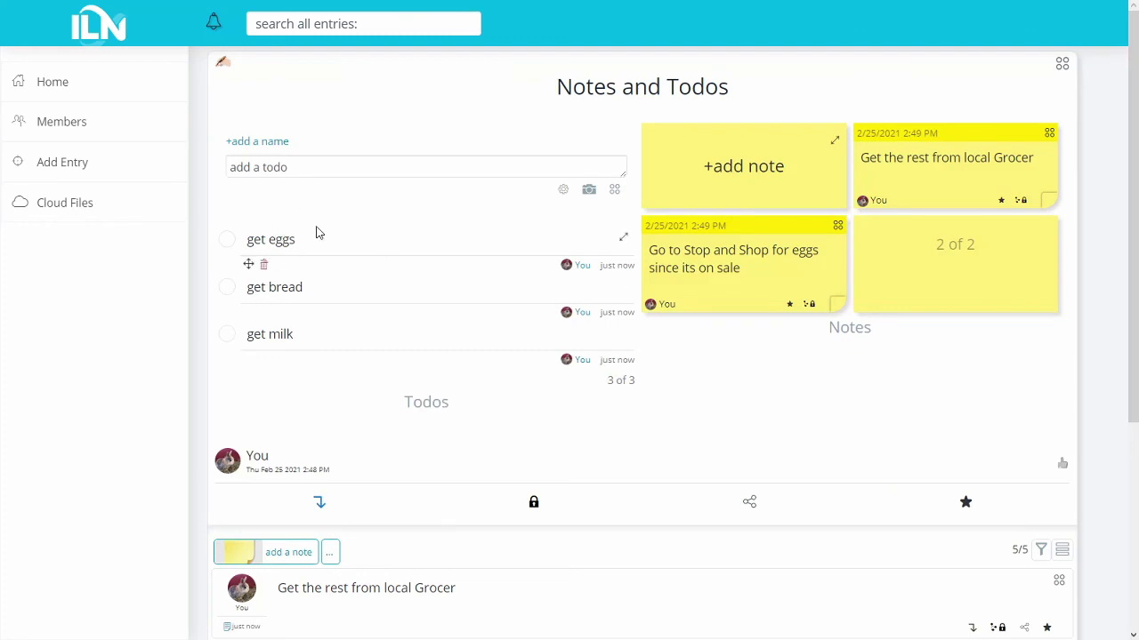
pyautogui.hotkey('alt', 'Left')
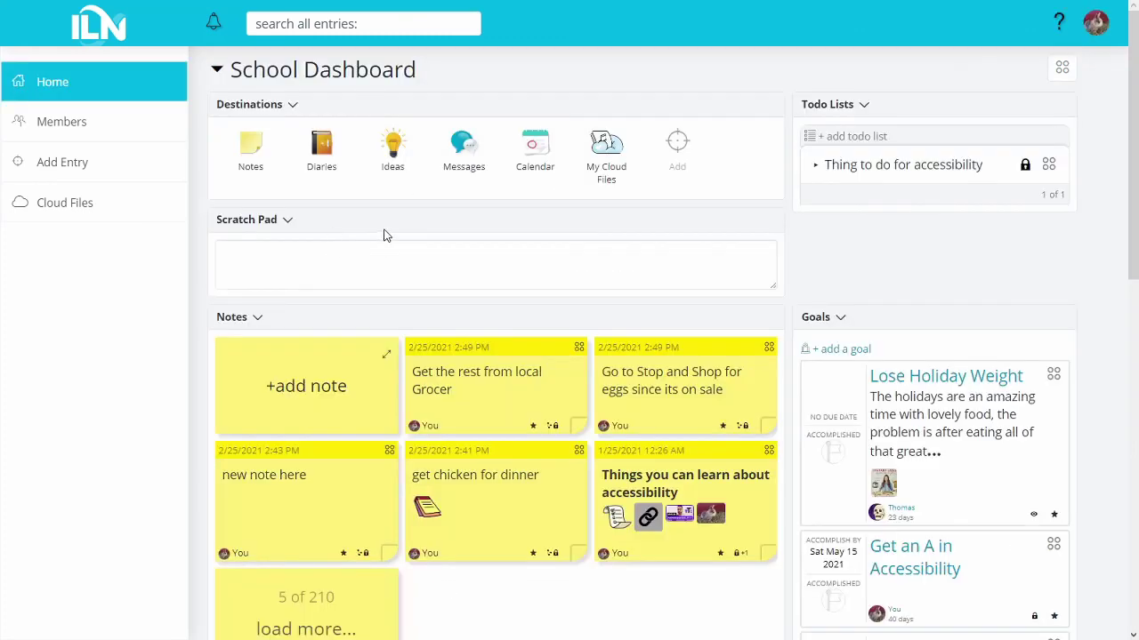
pyautogui.scroll(-4, 851, 234)
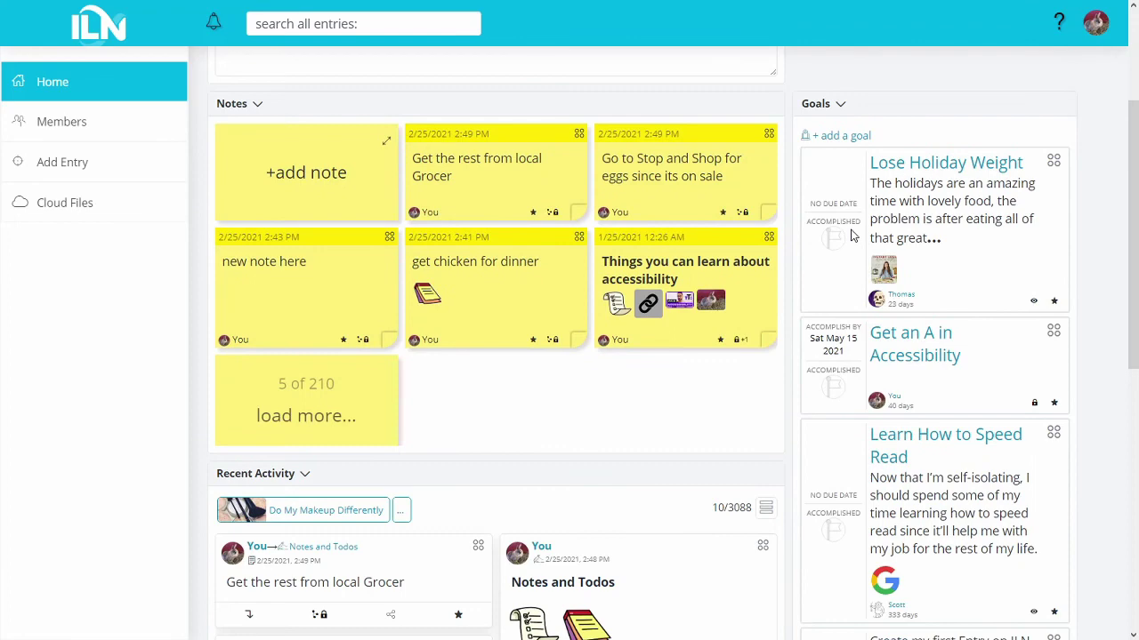
pyautogui.scroll(-2, 851, 234)
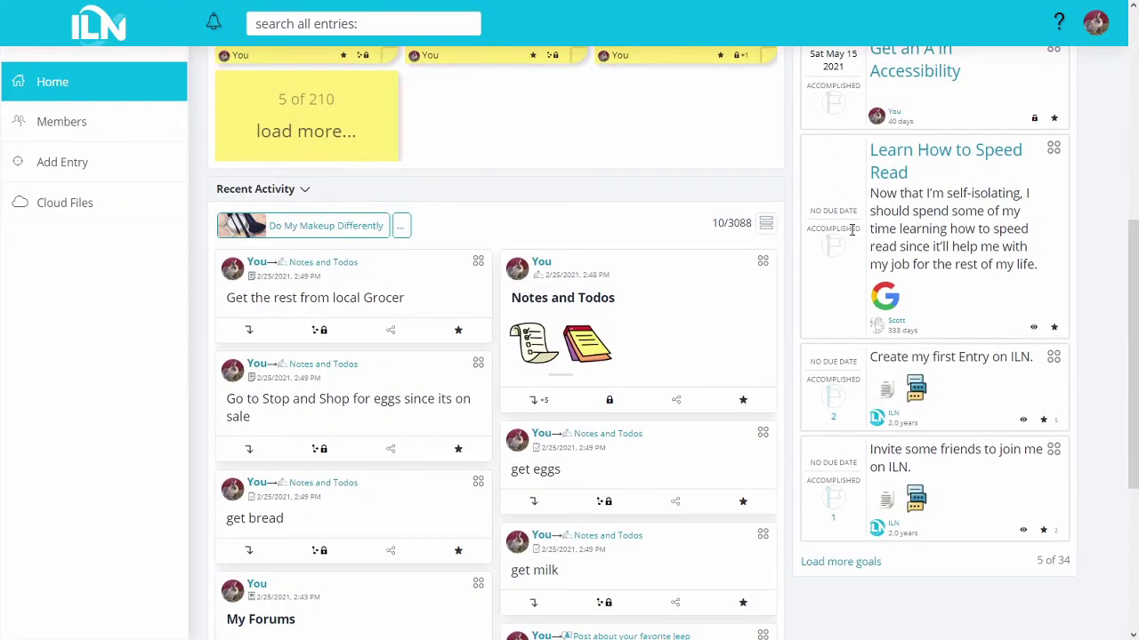
pyautogui.scroll(6, 851, 229)
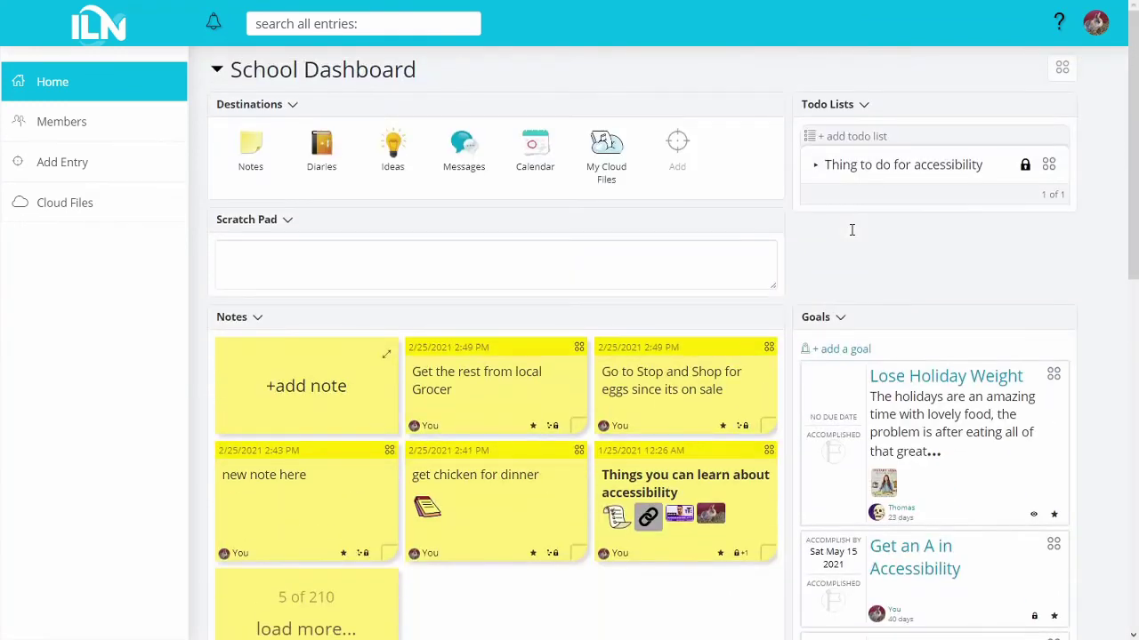